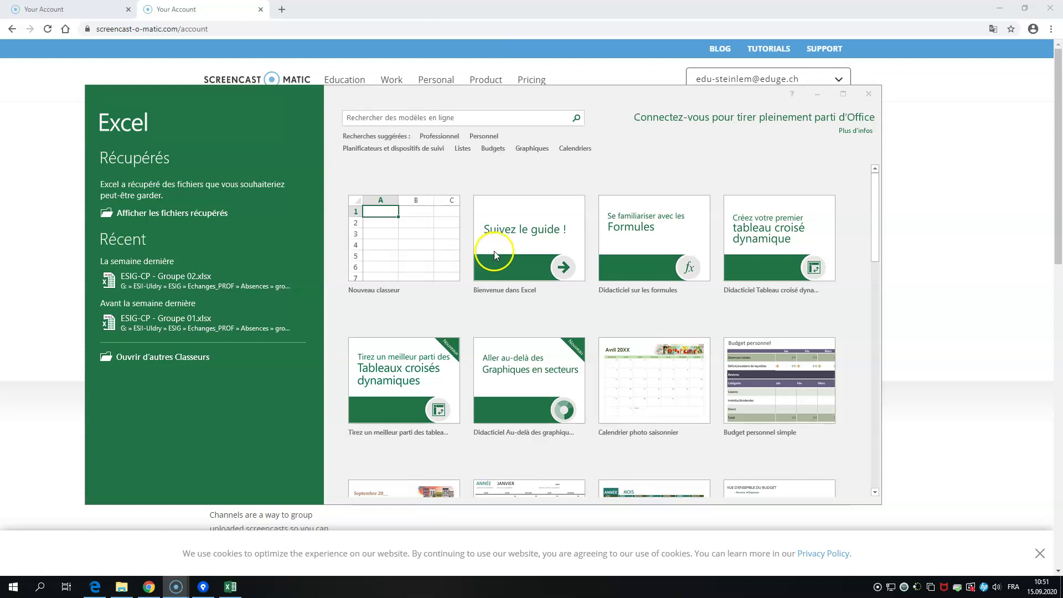
Create a blank workbook in a maximized window and dismiss document recovery, allowing the recovered files to be deleted.
click(410, 247)
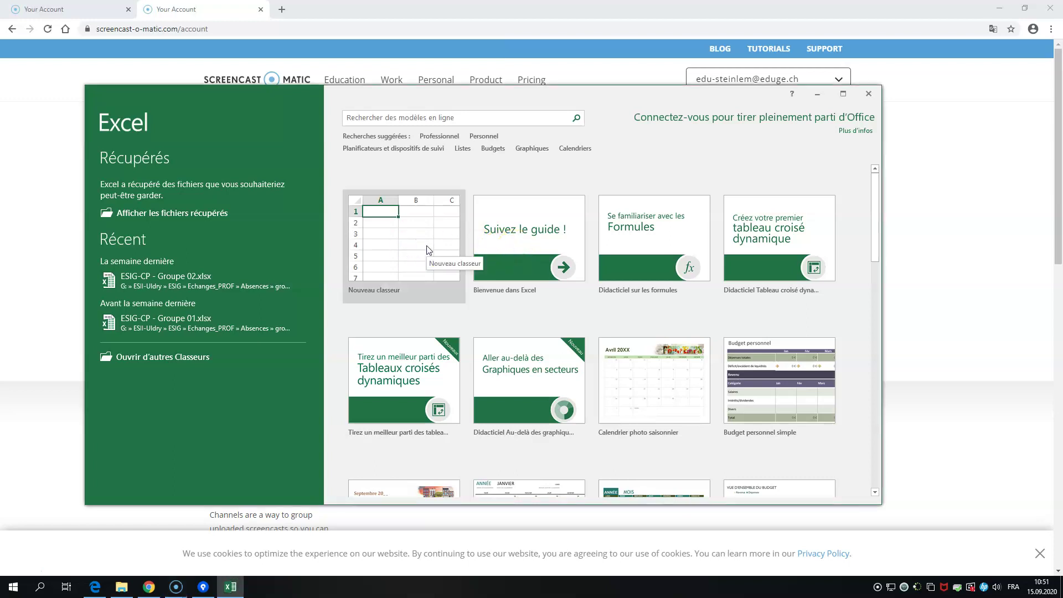
click(403, 245)
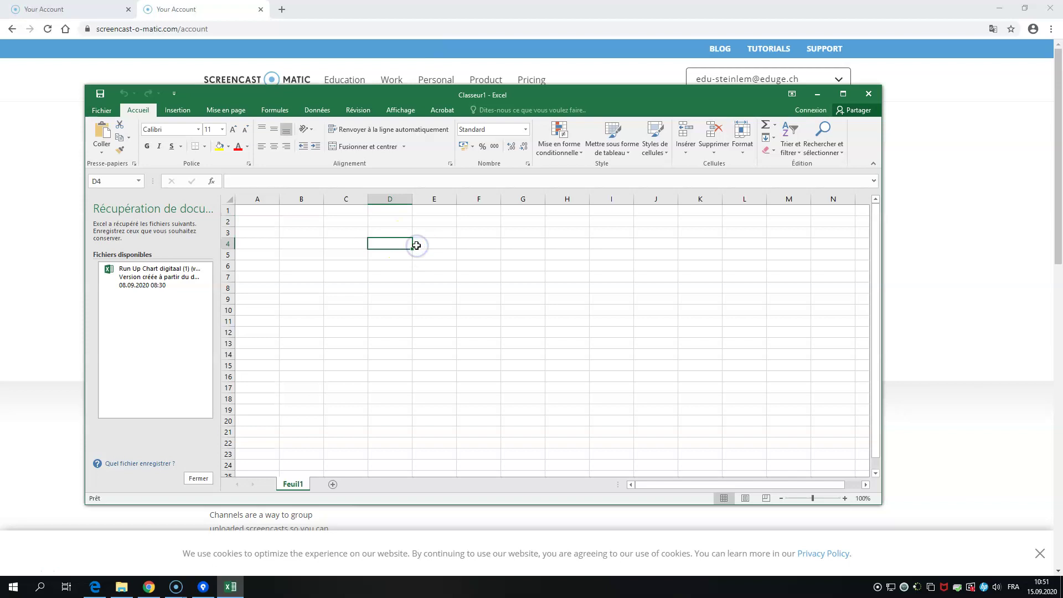
click(204, 482)
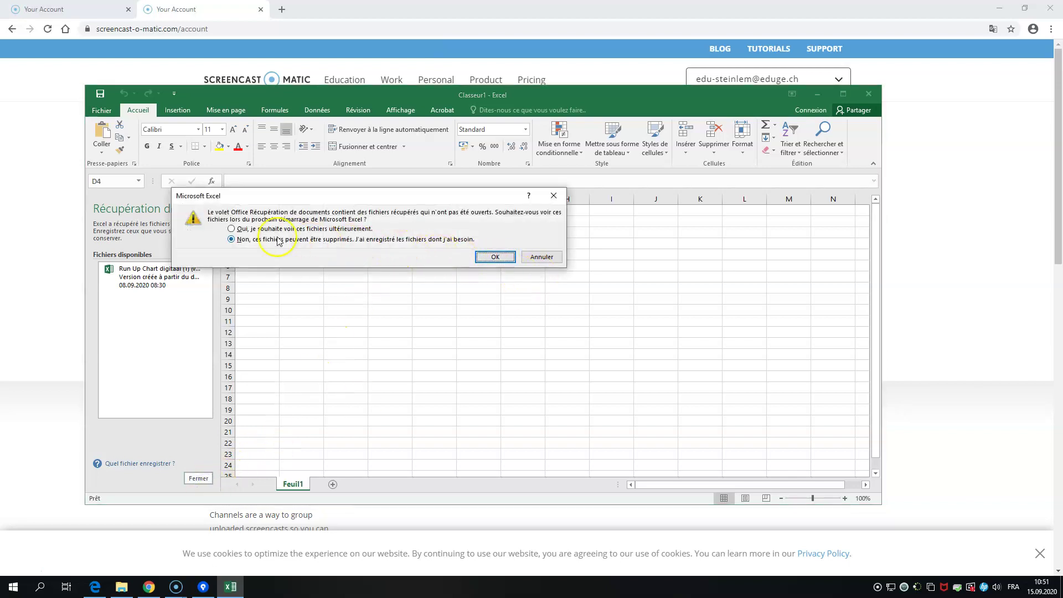
click(496, 258)
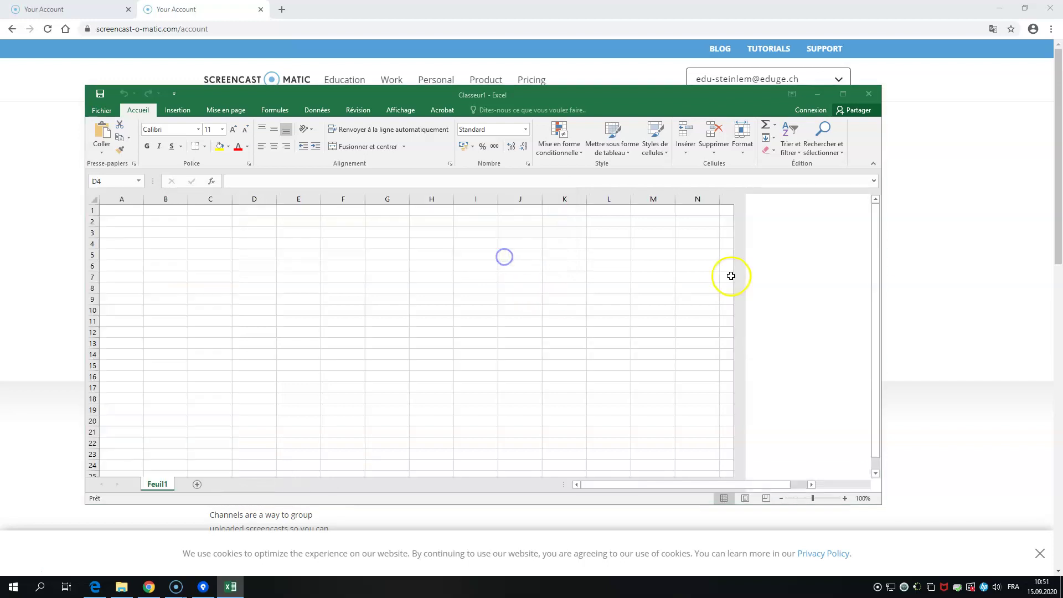
click(843, 94)
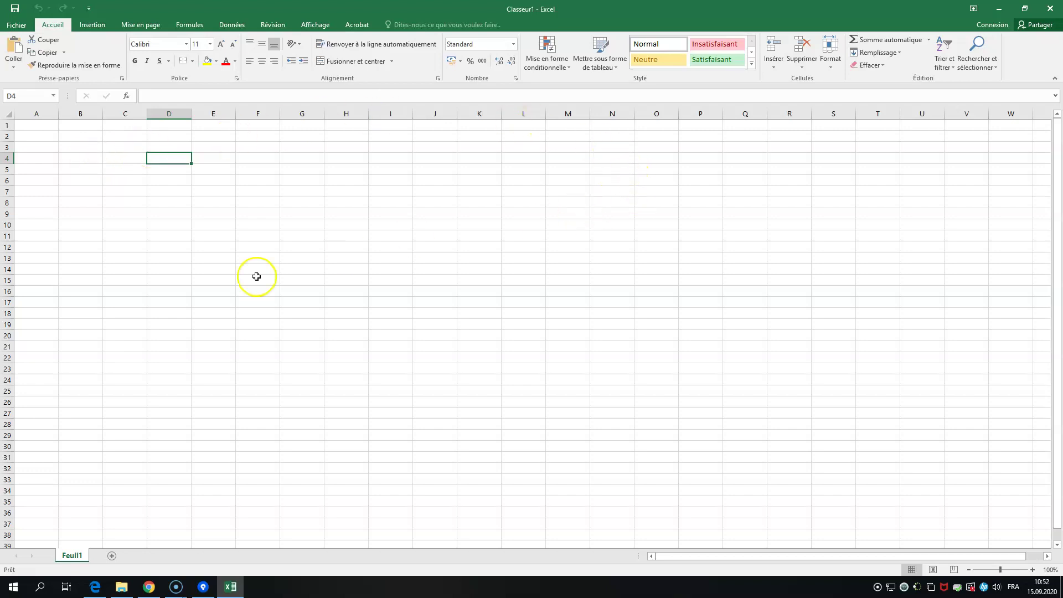
Add a second worksheet to the workbook, switch between the two sheets and return to Feuil1.
click(112, 557)
click(70, 560)
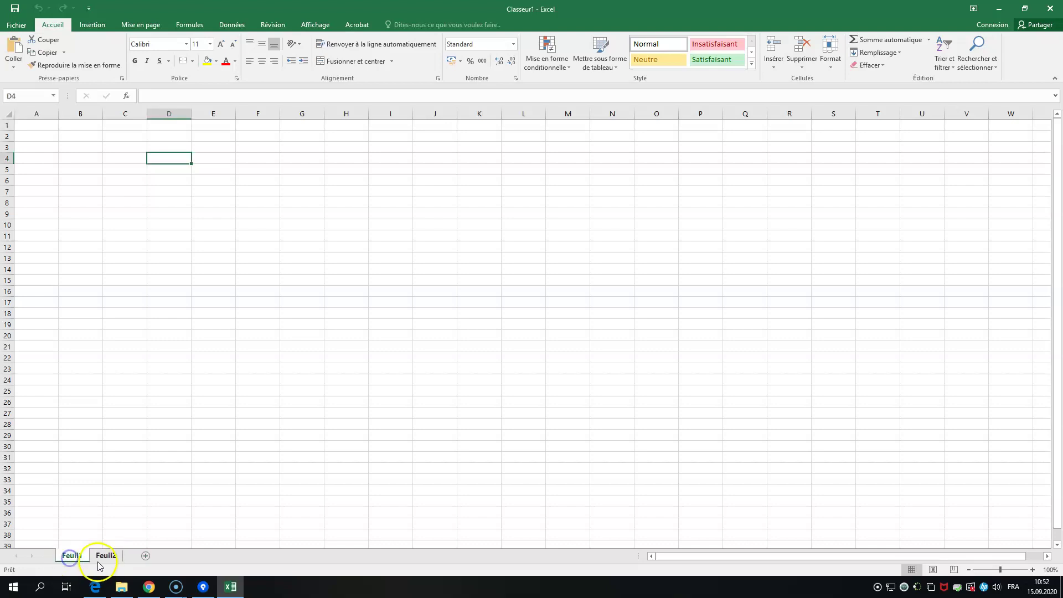
click(102, 559)
click(76, 558)
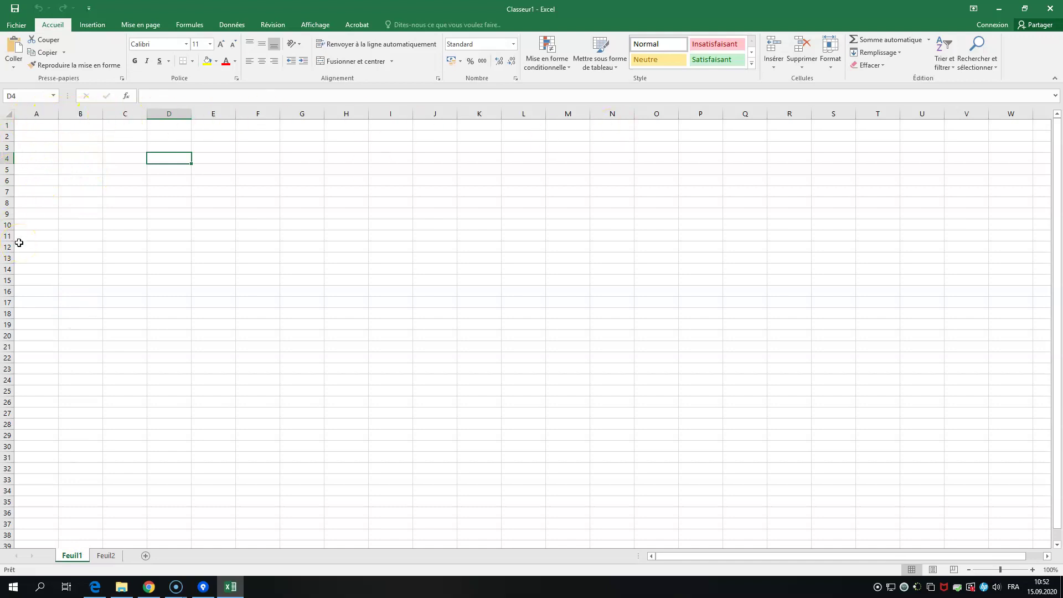
Examine the grid layout by selecting columns A to E one by one, rows 1 to 3, and cell C5.
click(38, 114)
click(79, 114)
click(124, 114)
click(166, 114)
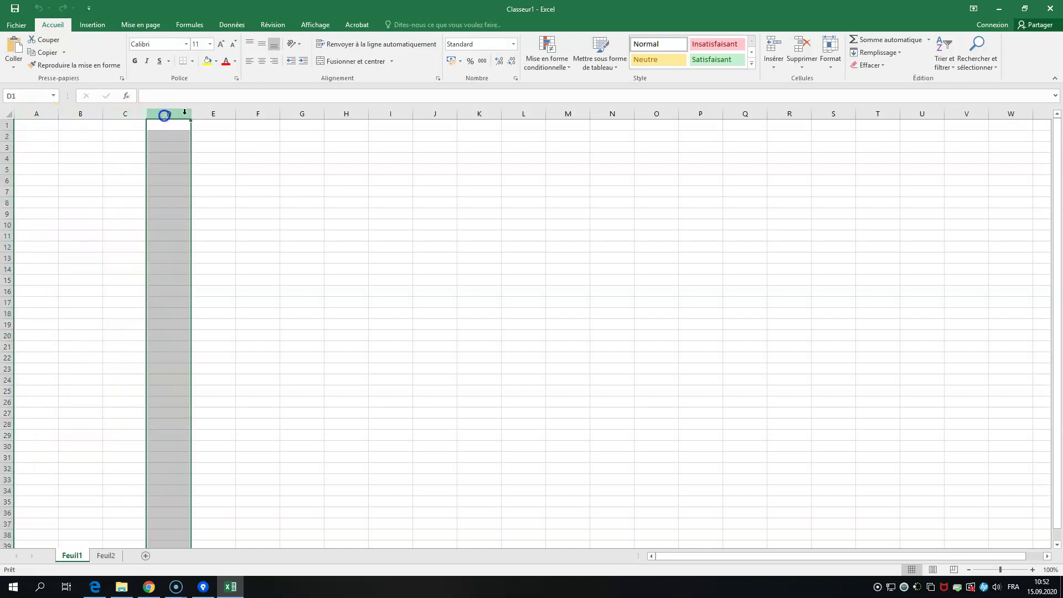
click(209, 114)
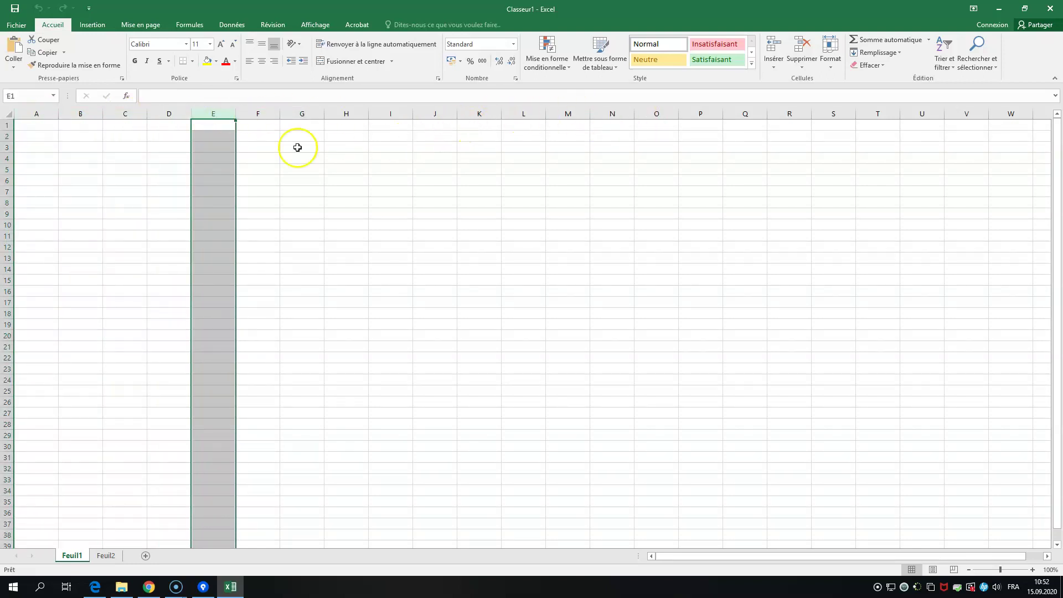
click(8, 125)
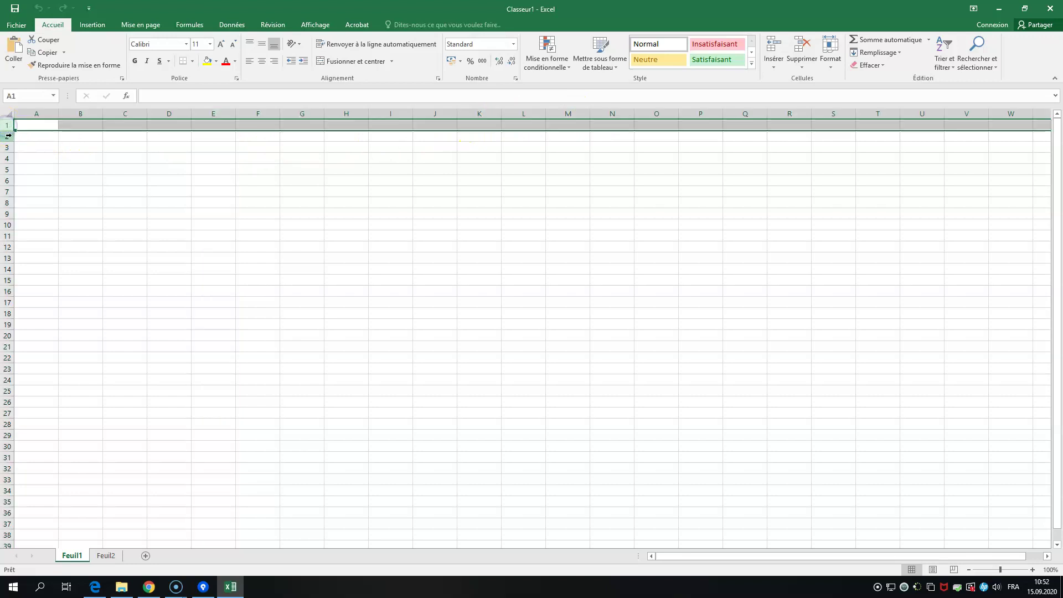
click(9, 137)
click(7, 147)
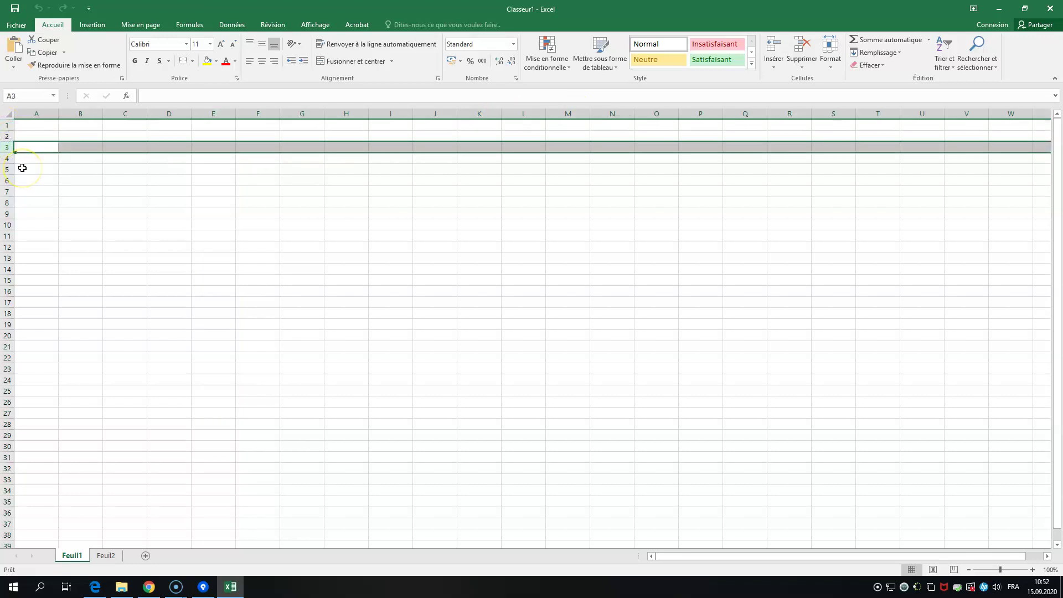
click(117, 166)
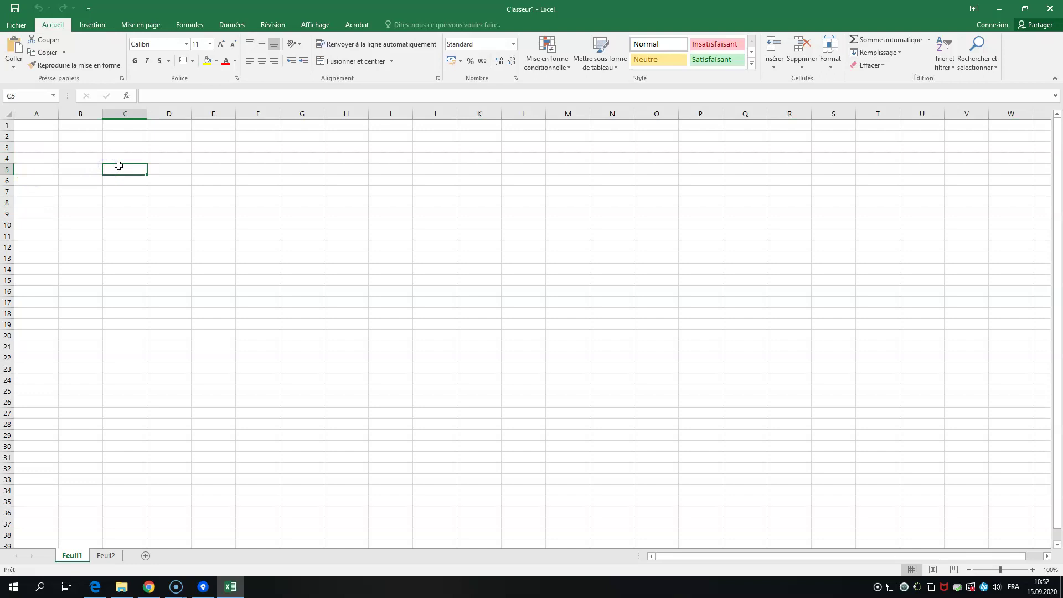
Enter the title "Sprint 2" in A1 and the headings "Stories" in A2 and "Tâches" in B2.
click(41, 127)
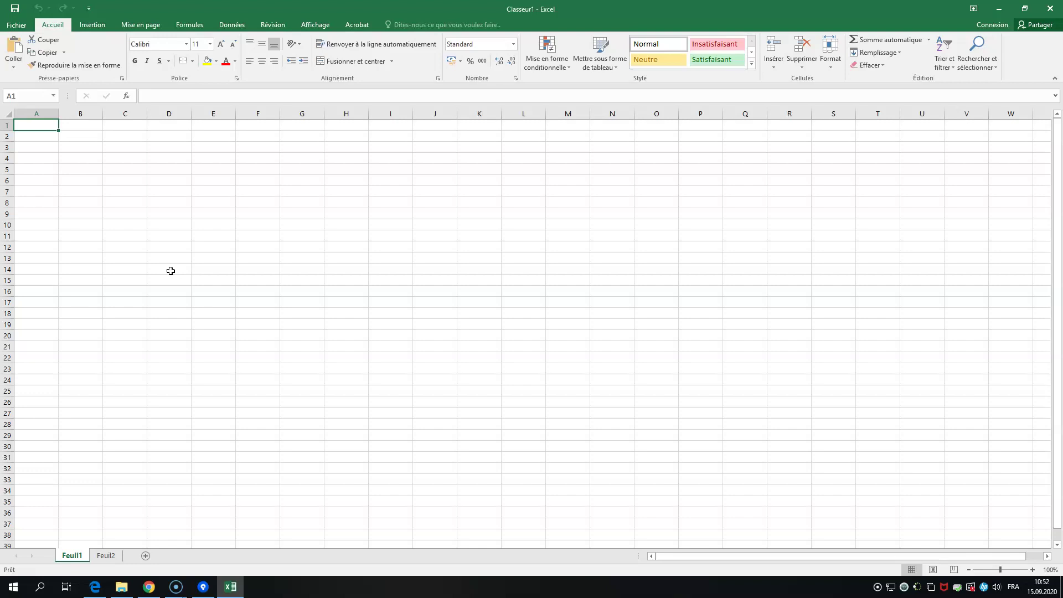
text(Sprint 2)
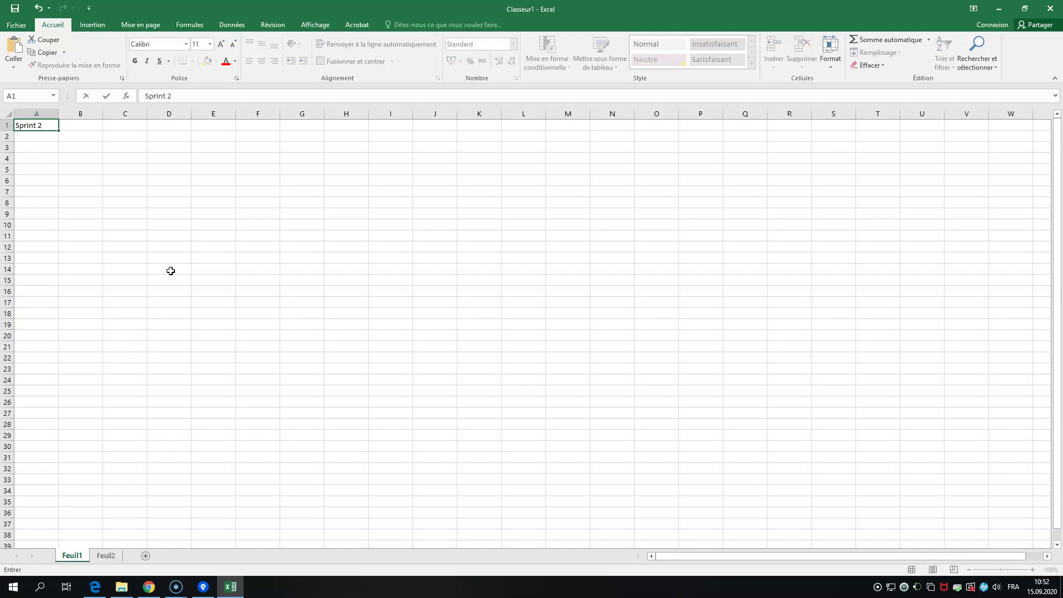
key(Return)
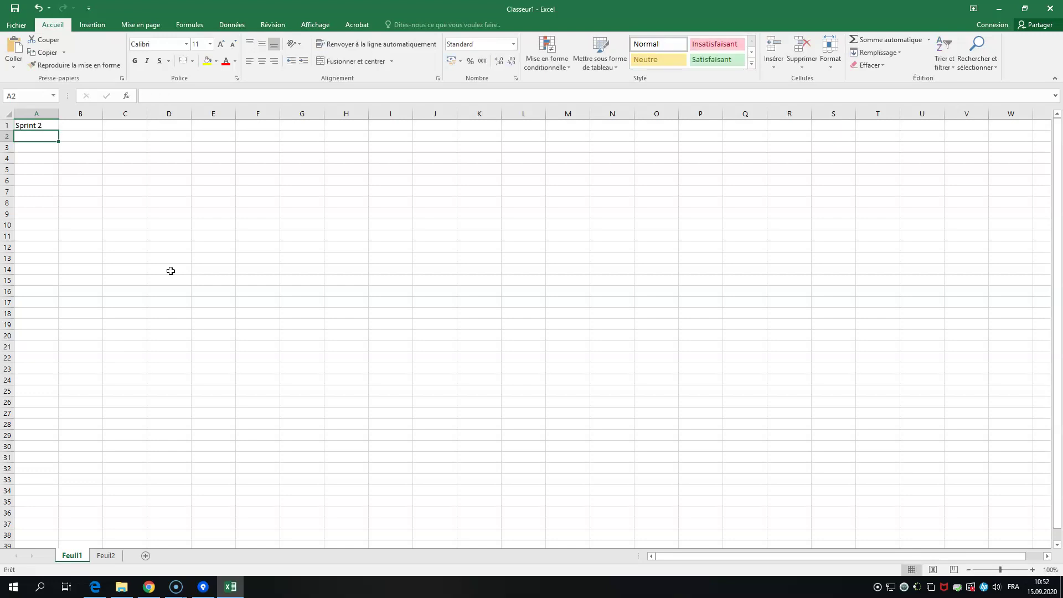
text(Stories)
key(Tab)
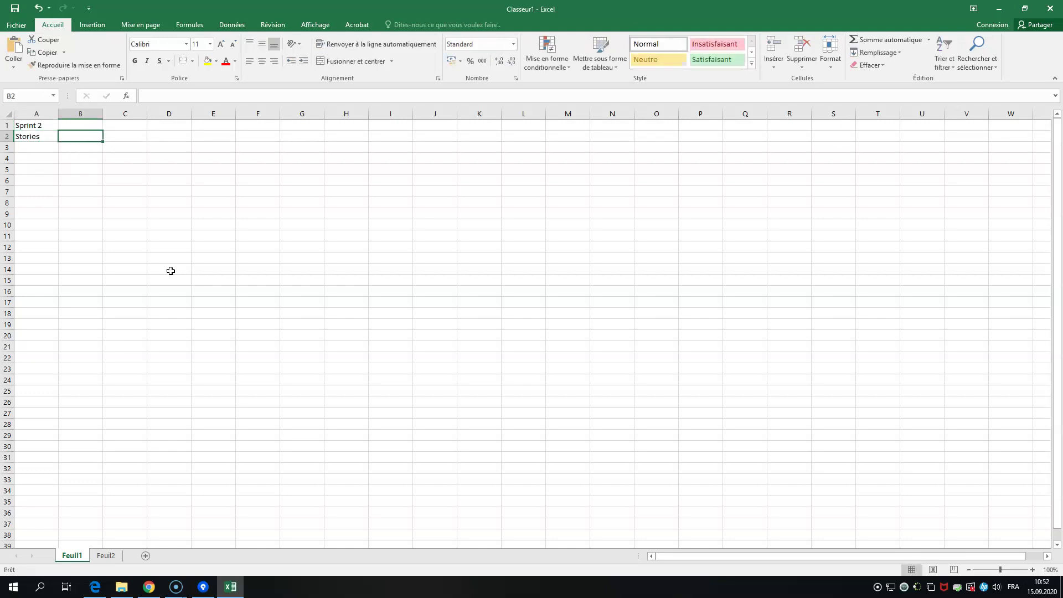
text(Tâches)
key(Tab)
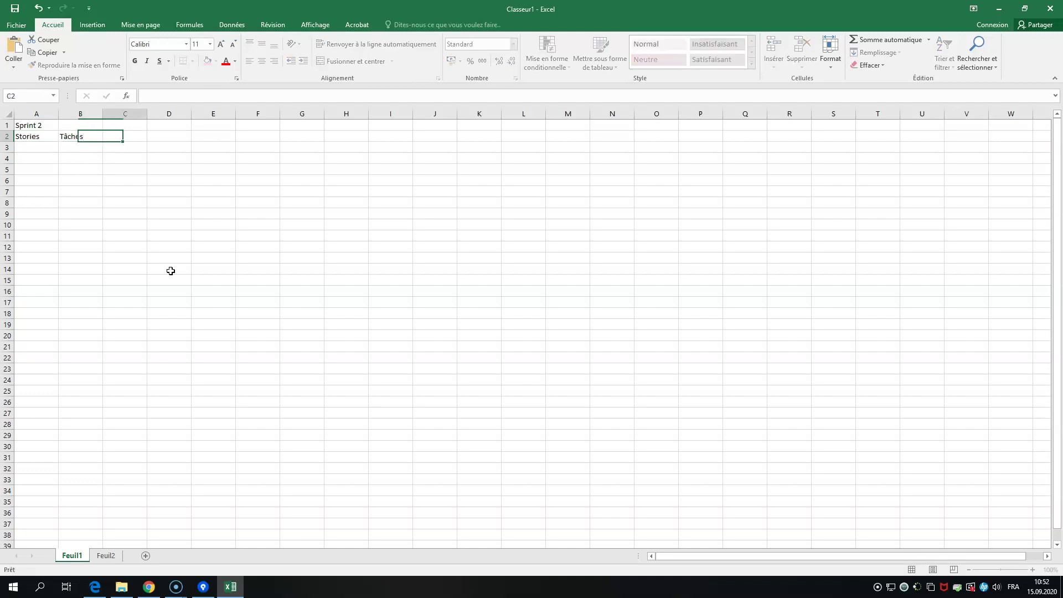
Change the headings to the singular "Story" in A2 and "Tâche" in B2, and add "Points" in C2.
click(42, 136)
double_click(41, 137)
key(BackSpace)
key(BackSpace)
key(BackSpace)
text(y)
key(Tab)
text(Tâche)
key(Tab)
text(Po)
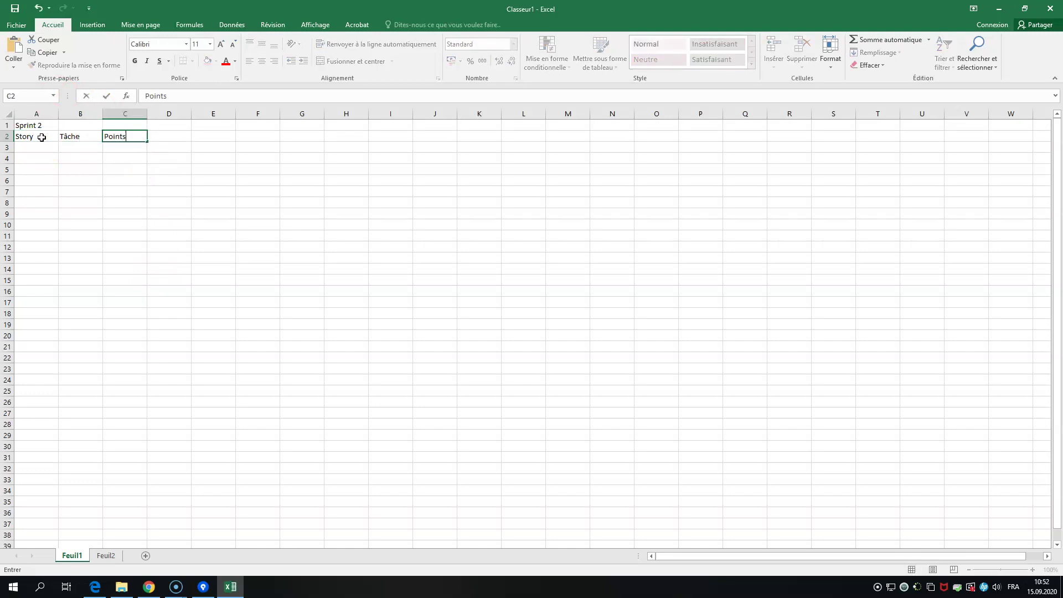
key(Return)
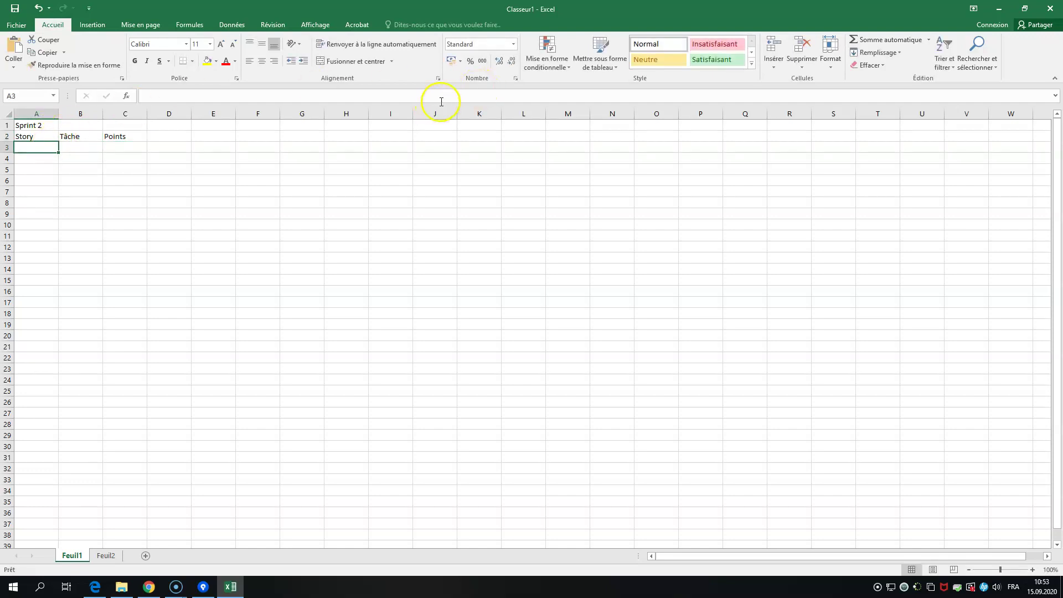
Apply the "Titre" cell style to the "Sprint 2" title in A1.
drag(49, 126, 48, 125)
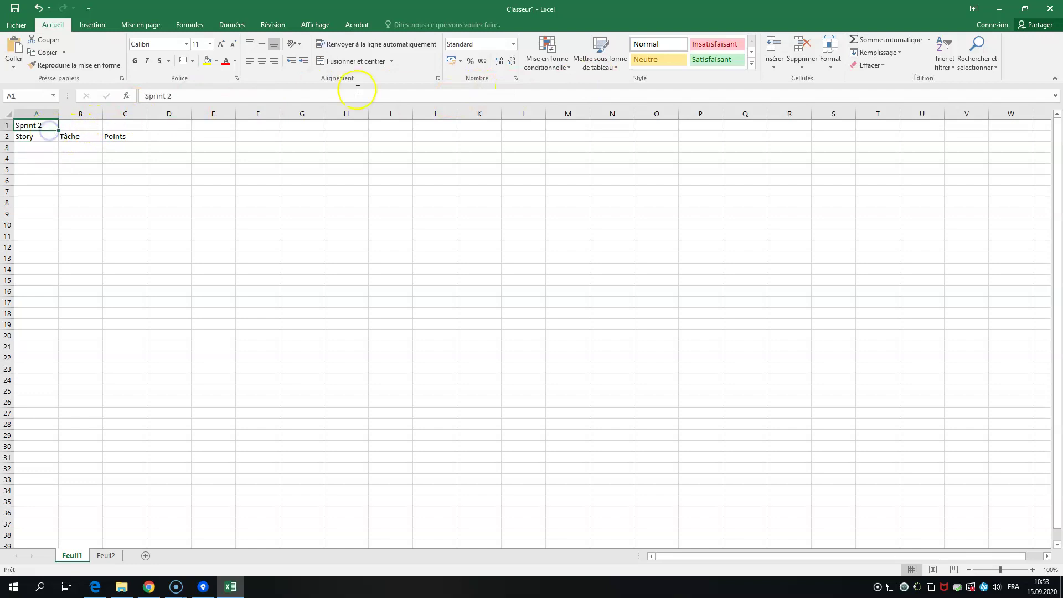
click(752, 65)
click(646, 126)
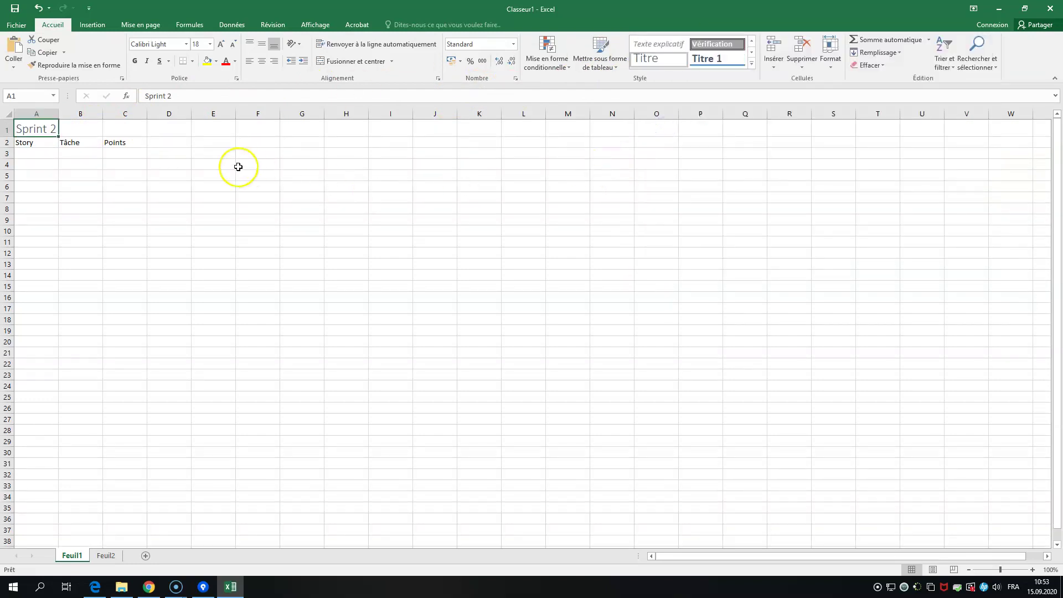
Apply the "Titre 1" cell style to the heading cells A2:C2.
drag(30, 146, 112, 148)
drag(35, 144, 114, 145)
click(752, 64)
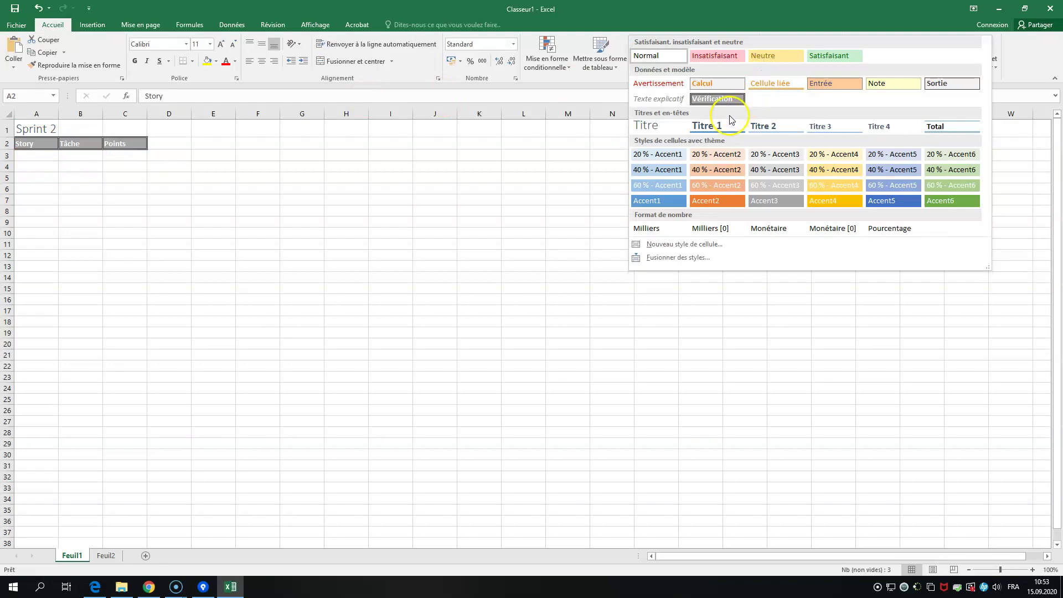
click(724, 129)
click(138, 178)
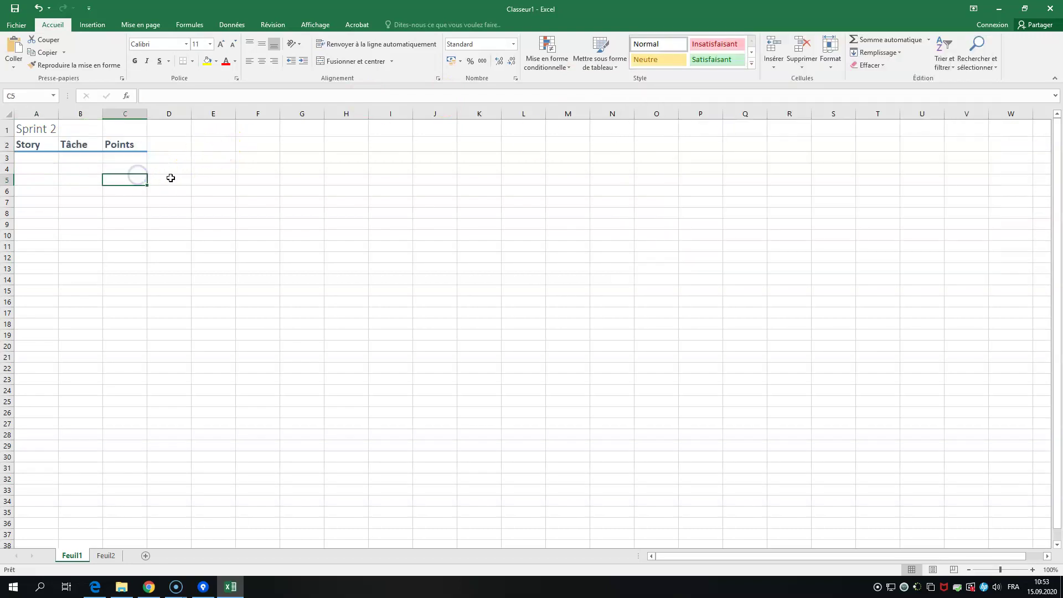
Enter the story "Gestion tournoi (Excel)" in A3 and widen columns A and B to make room for their text.
click(45, 159)
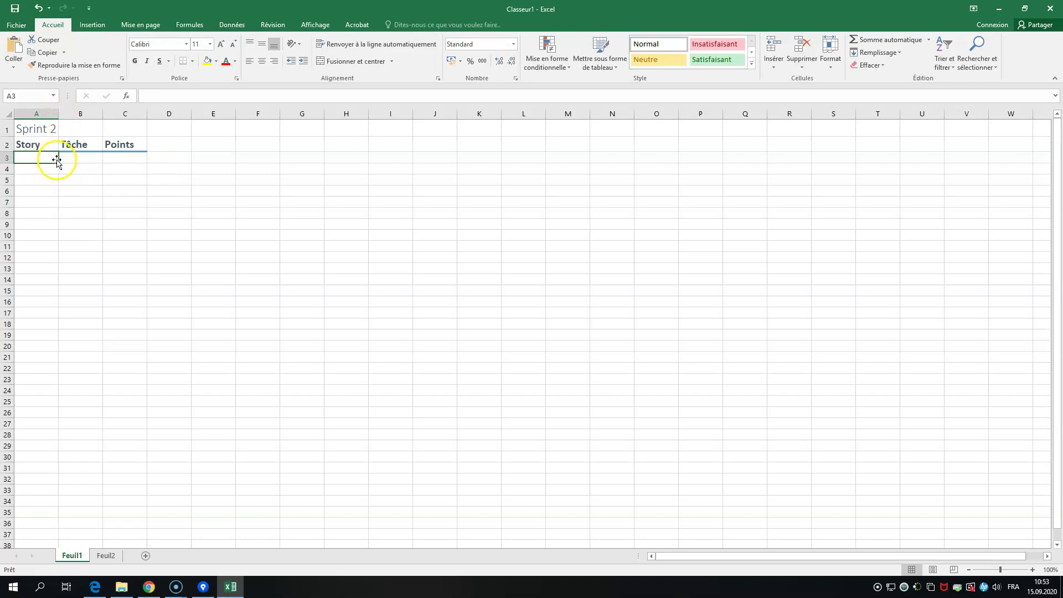
text(Gestion tournoi (Excel)
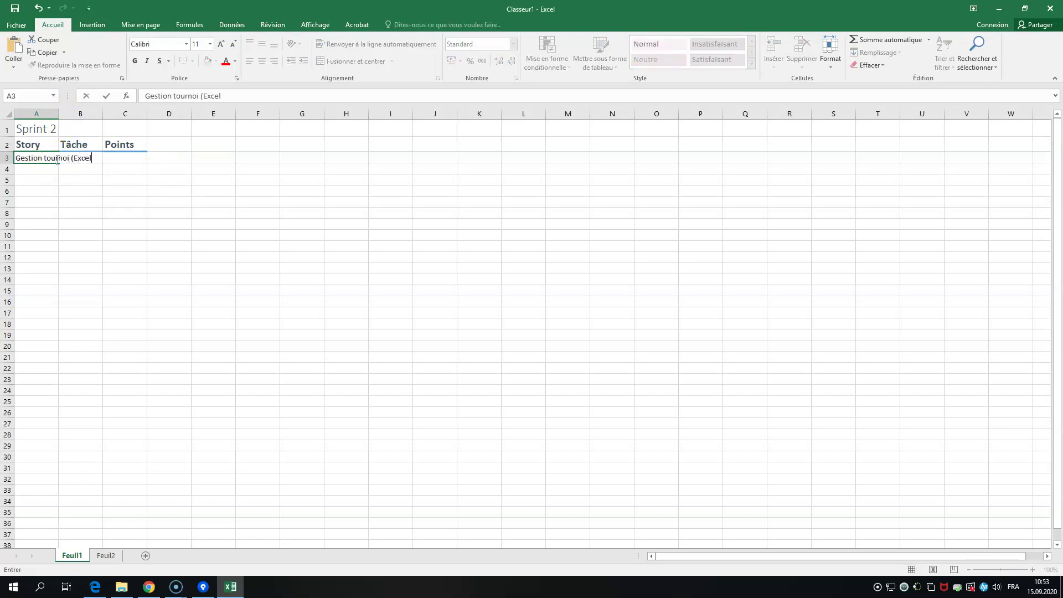
text())
key(Return)
drag(58, 114, 100, 118)
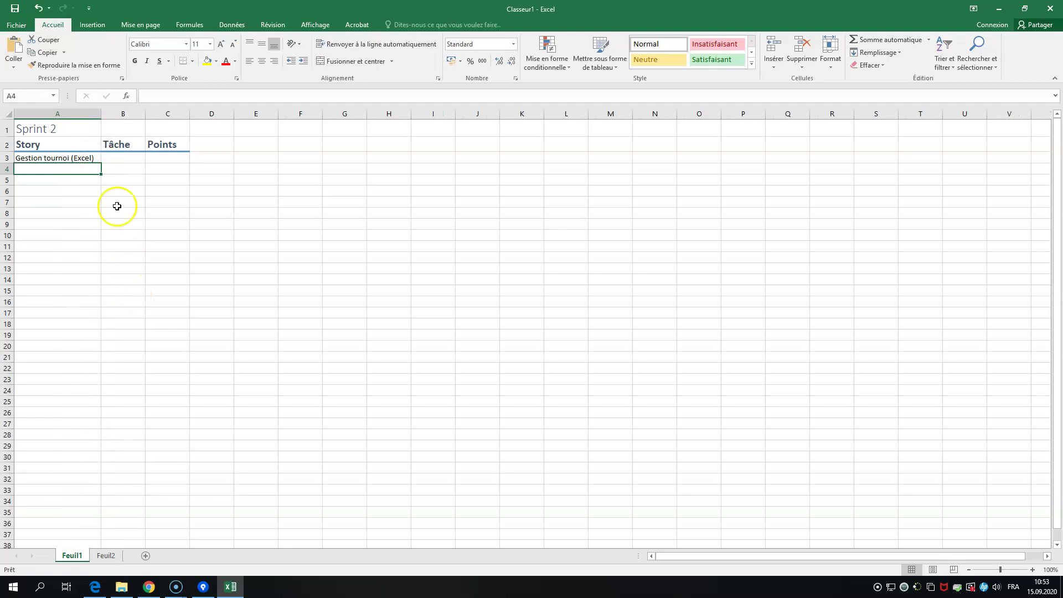
drag(145, 115, 239, 122)
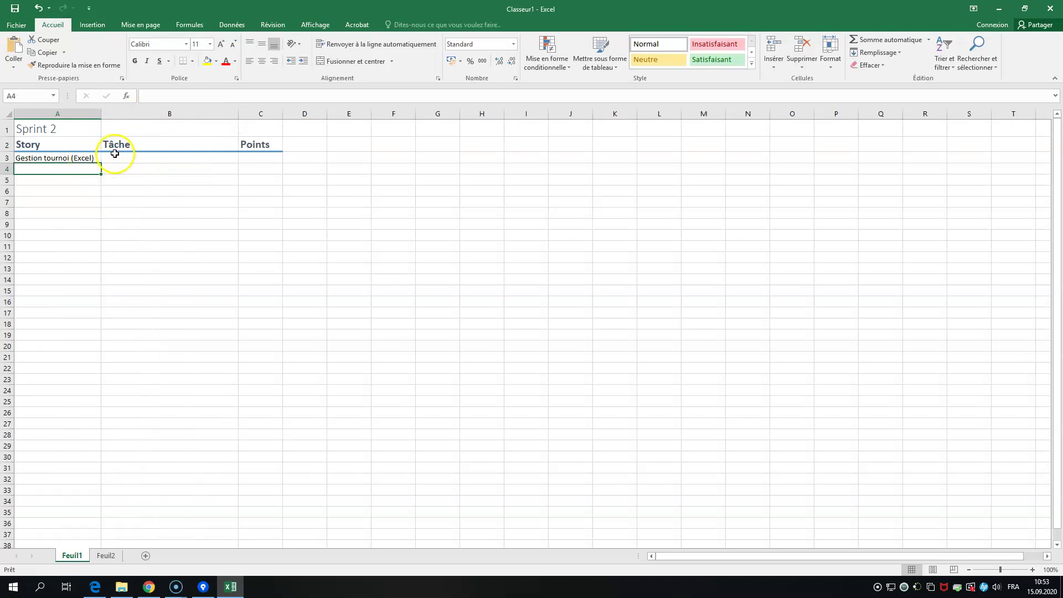
Enter the tasks "Apprendre à utiliser les formules", "Faire le tutoriel d'introduction" and "Liste des rencontres avec résultats" in B3:B5, and slightly widen column B.
click(118, 158)
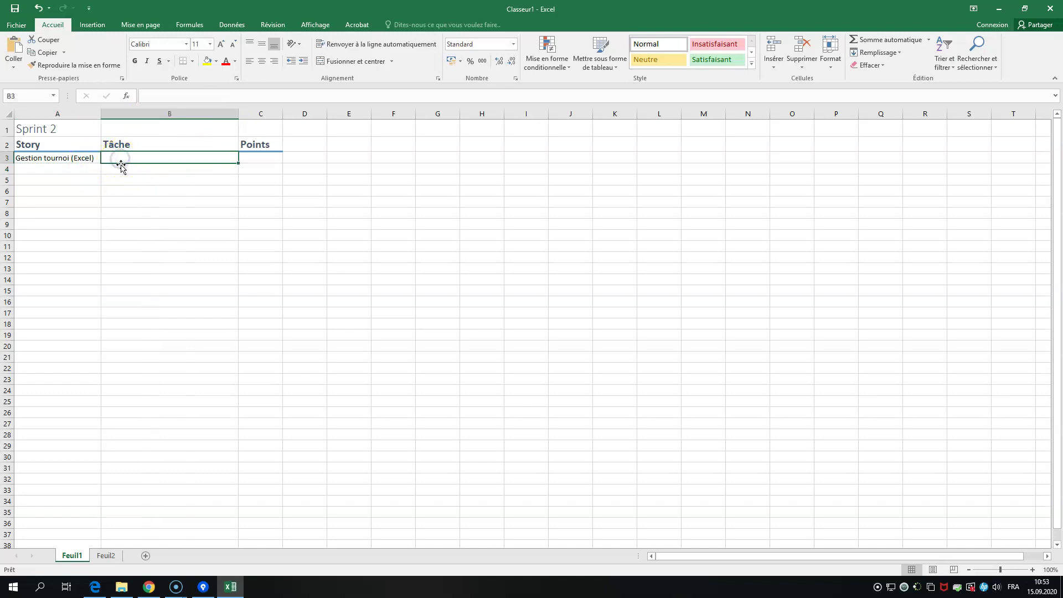
text(Apprendre à utiliser les formules)
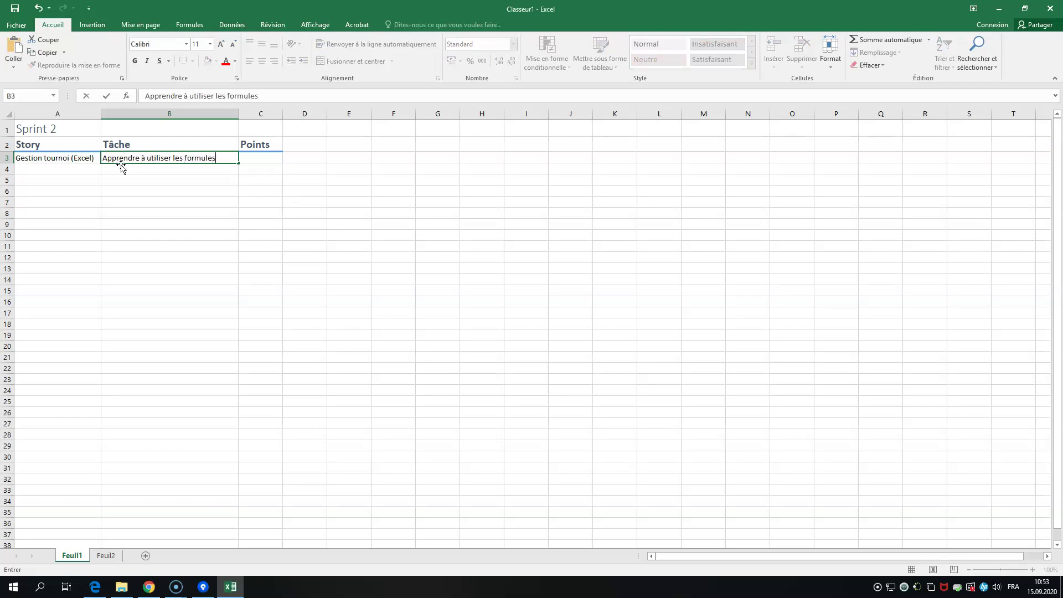
key(Return)
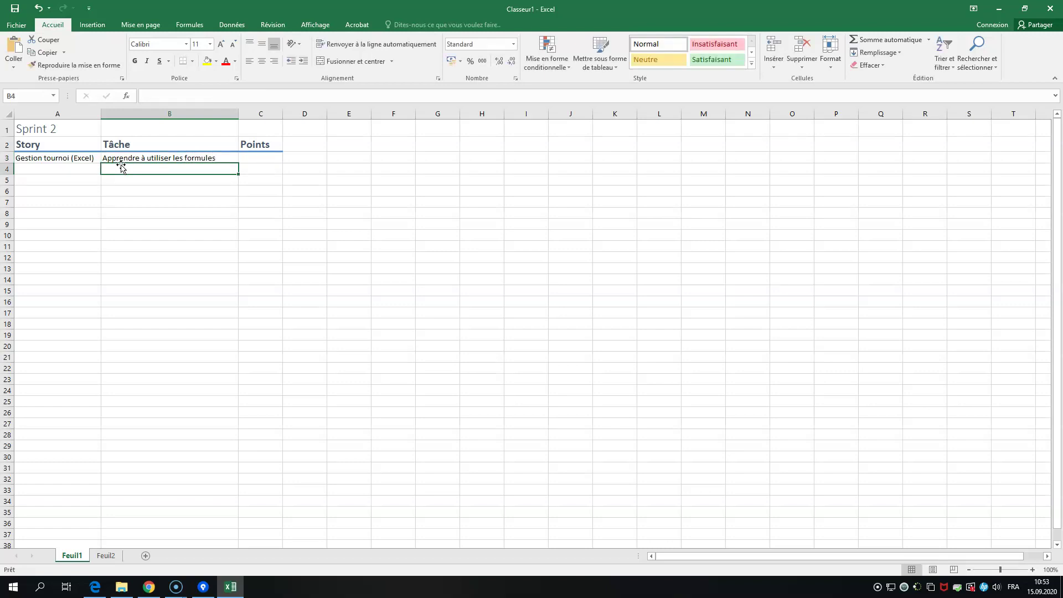
text(Faire)
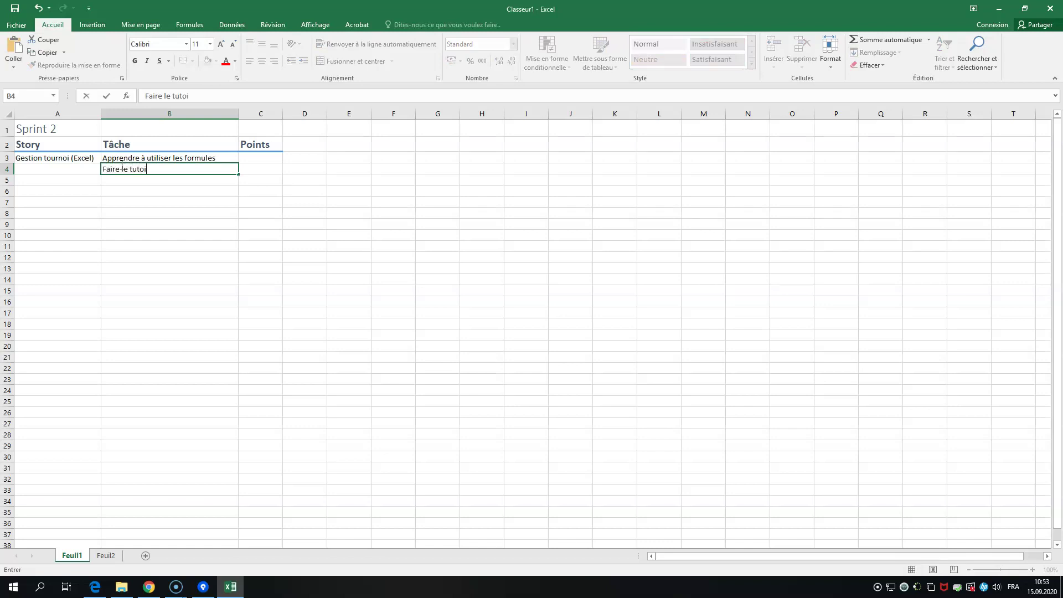
text( le tutoriel d'introduction)
key(Return)
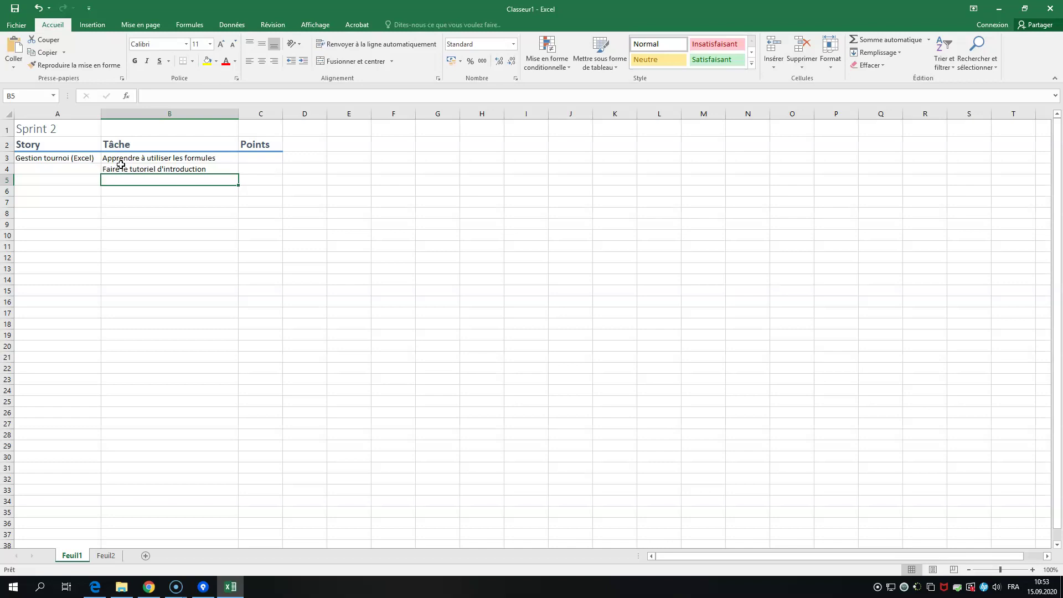
text(Liste des rencontres avec réus)
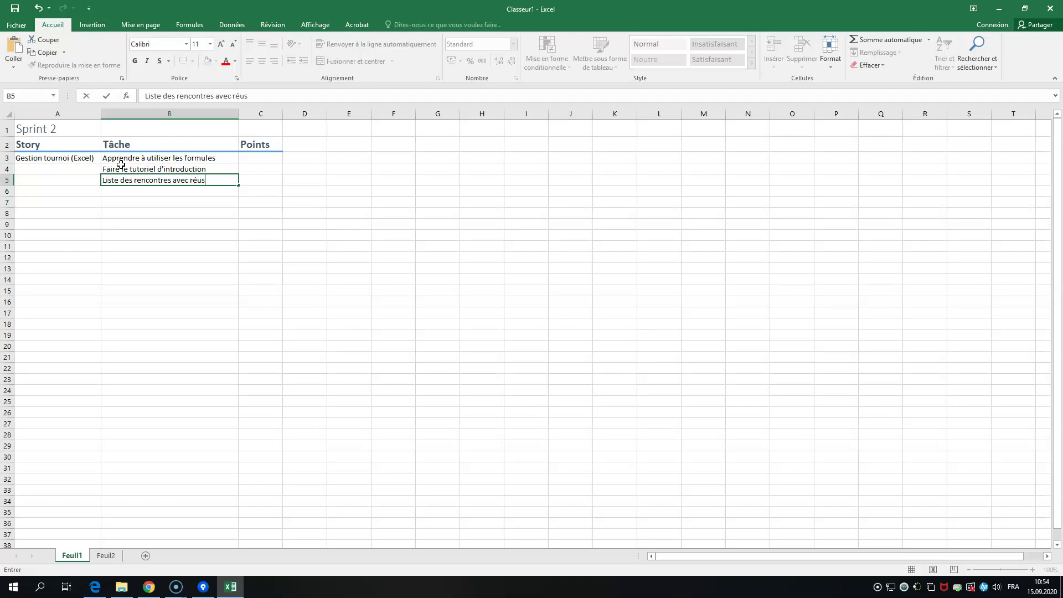
key(Return)
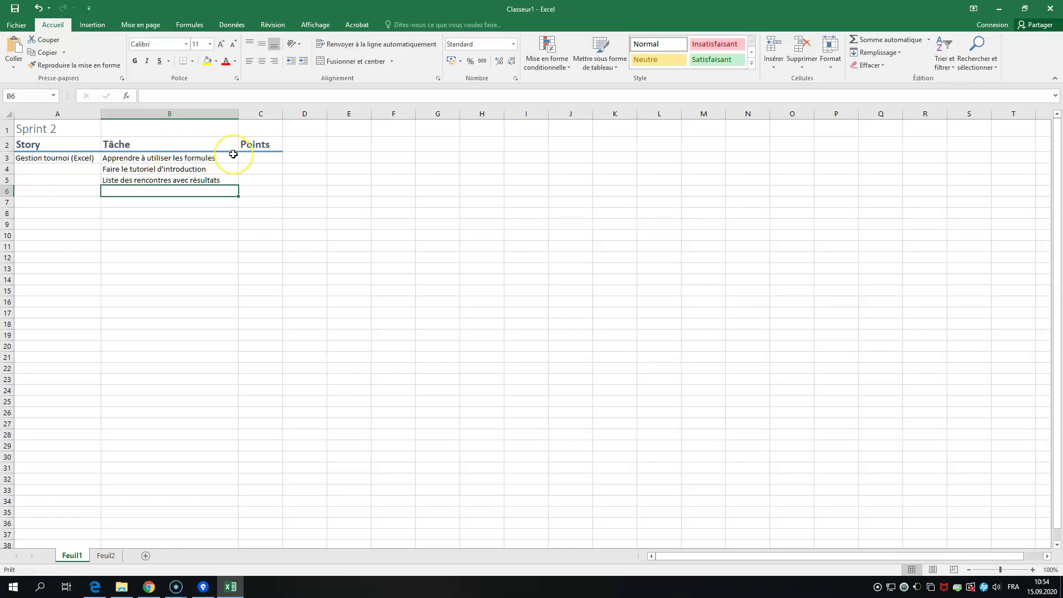
mouse_move(238, 114)
mouse_down()
mouse_move(285, 114)
mouse_move(226, 116)
mouse_move(242, 114)
mouse_up()
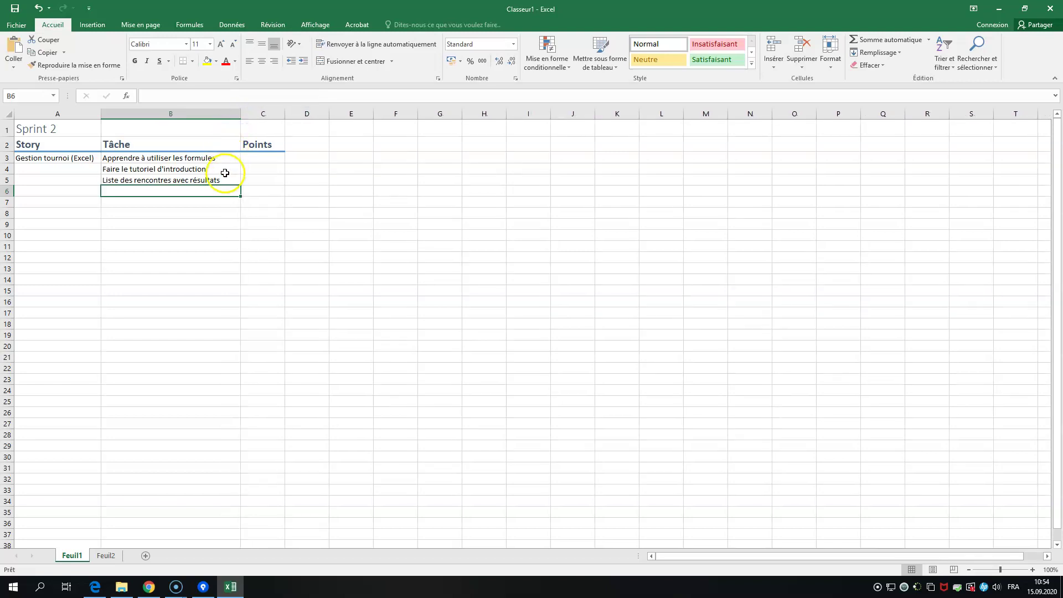
right_click(193, 136)
key(Escape)
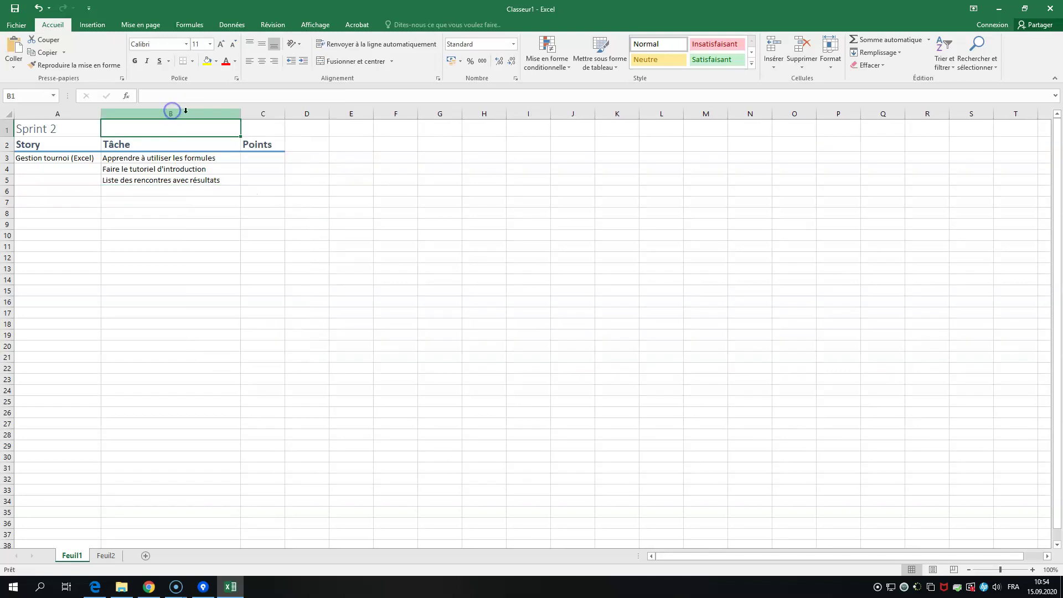
right_click(183, 114)
click(238, 245)
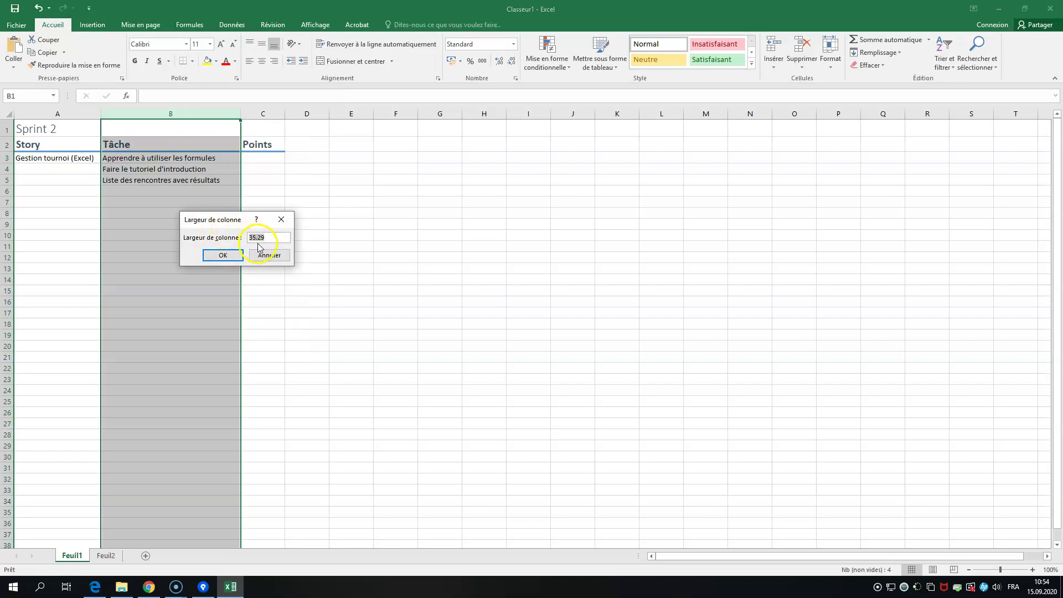
click(262, 258)
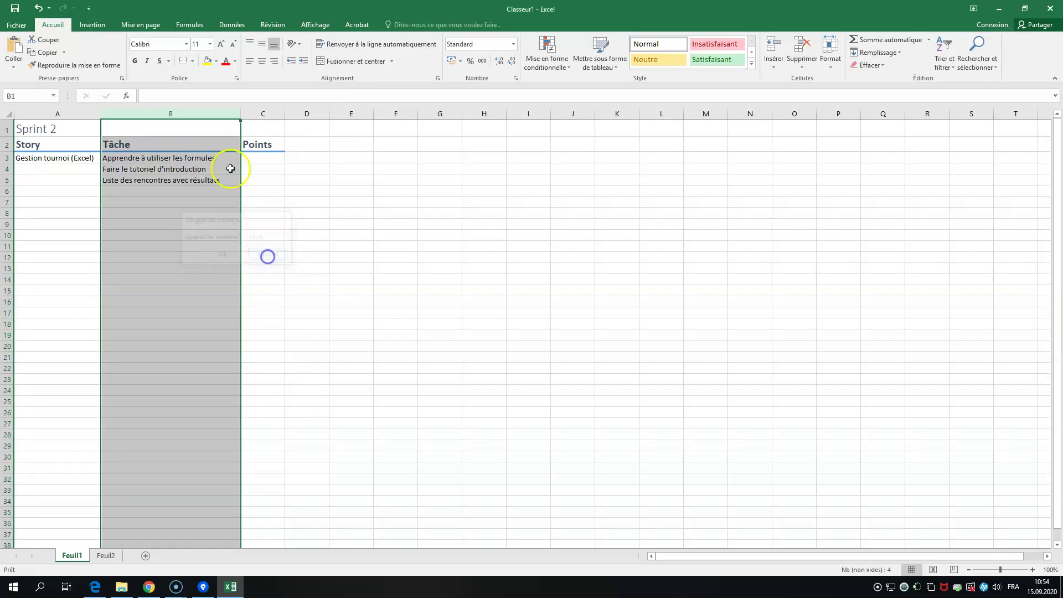
right_click(217, 121)
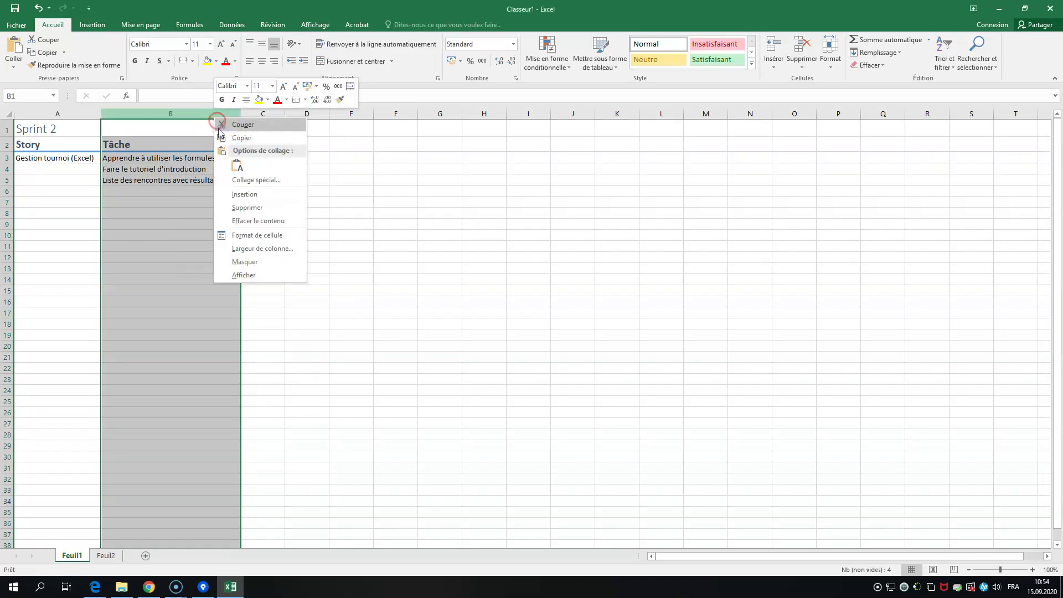
click(271, 253)
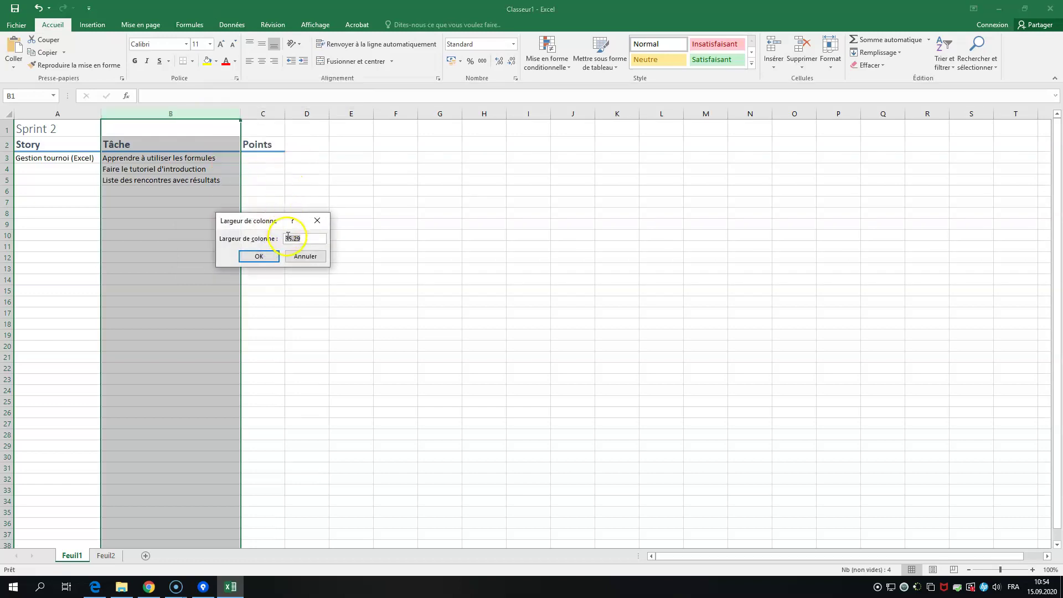
click(317, 220)
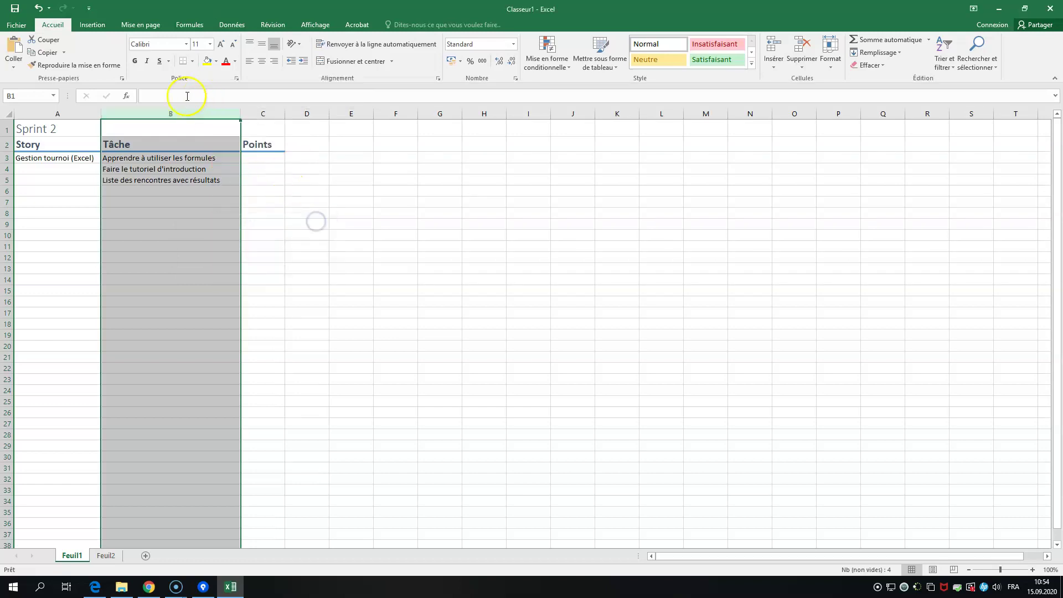
click(153, 31)
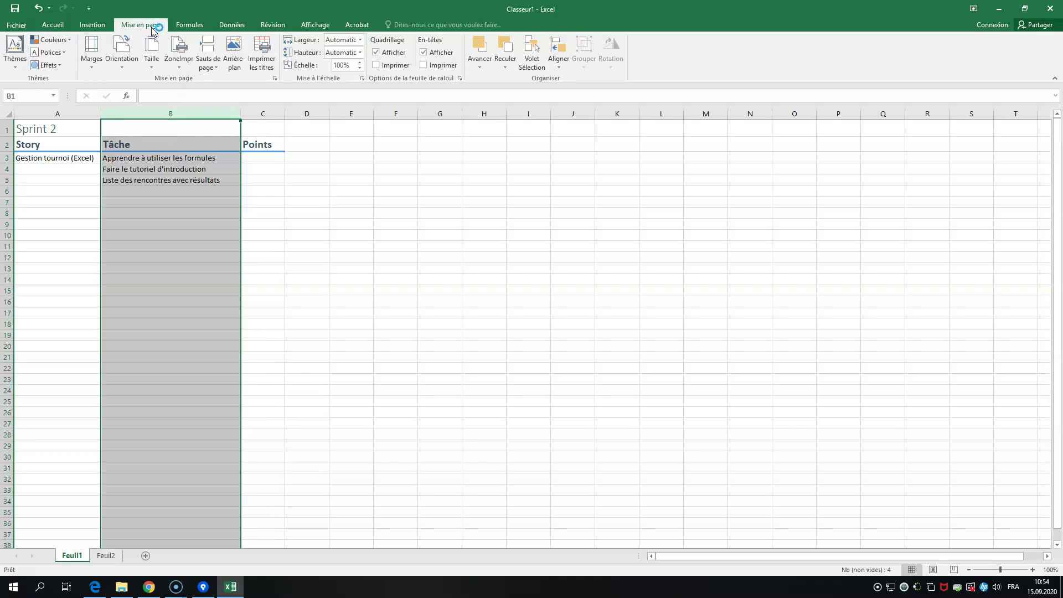
key(ctrl+1)
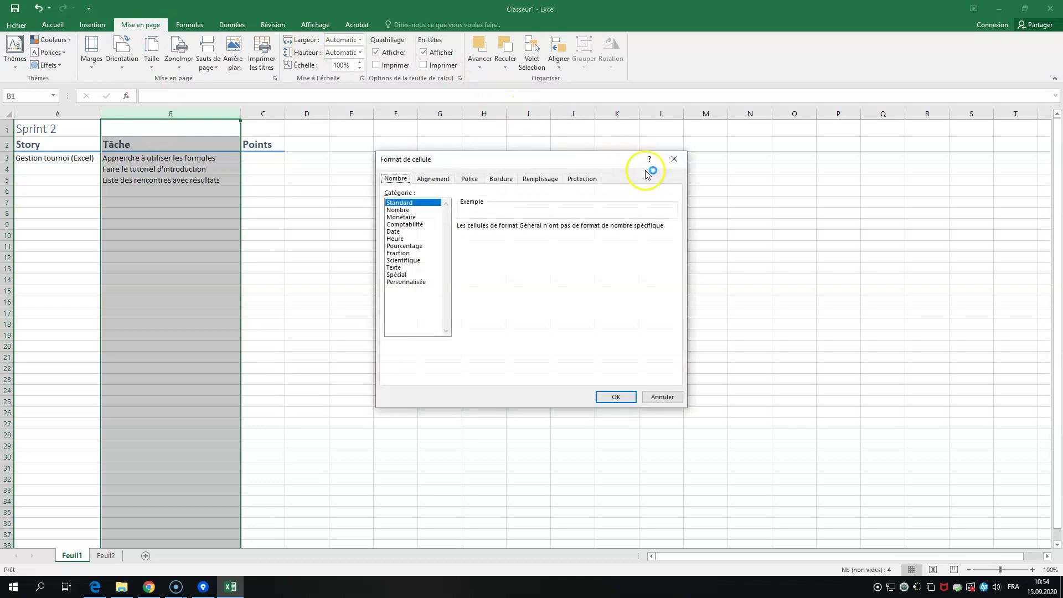
click(673, 161)
Find the cell format settings by searching for "format" and turn on the "Ajuster" text control for column B.
click(446, 26)
text(format)
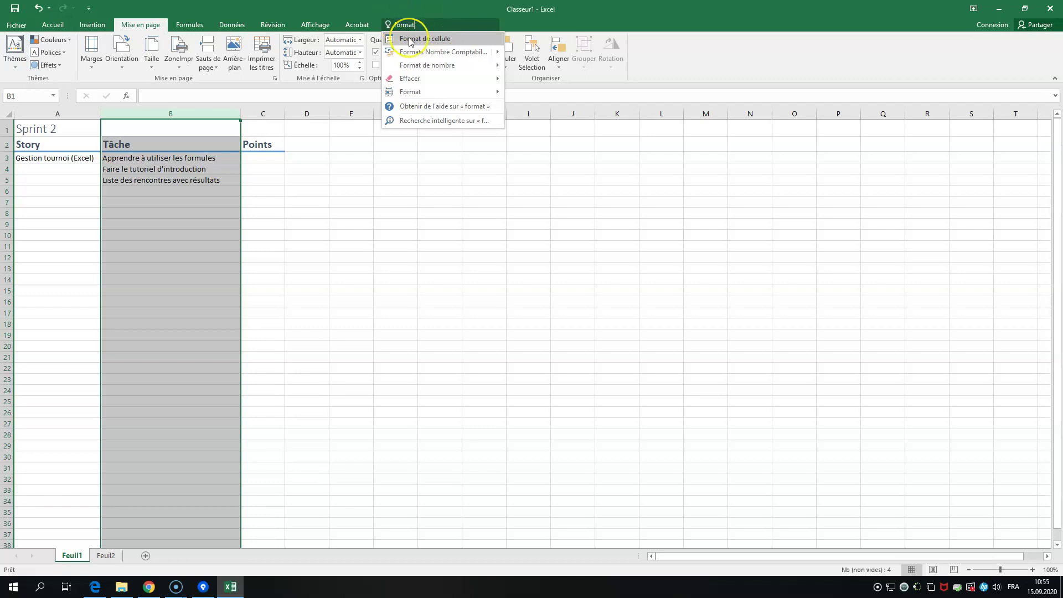
click(411, 39)
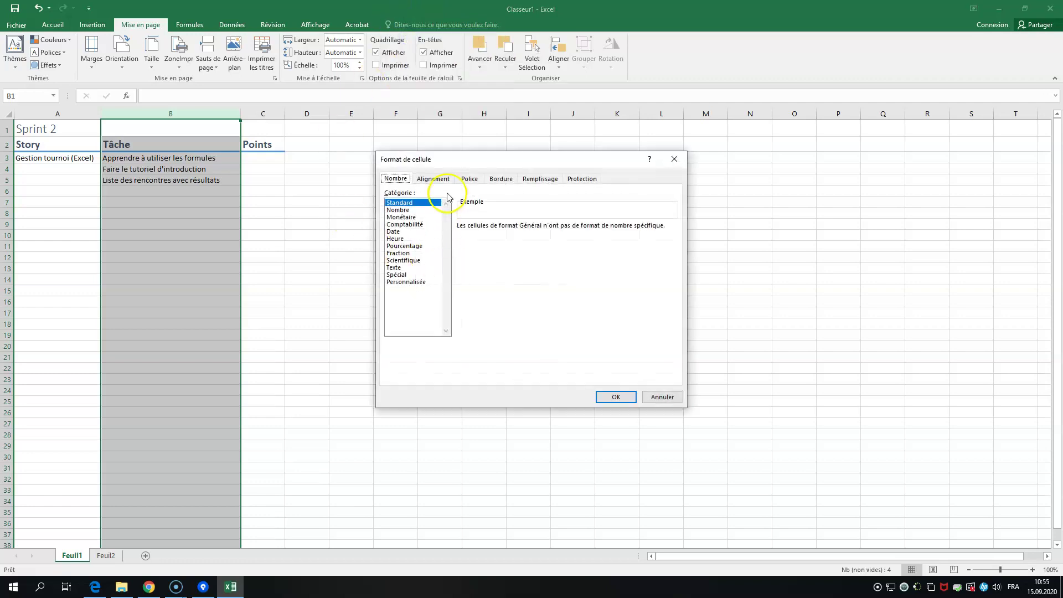
click(434, 179)
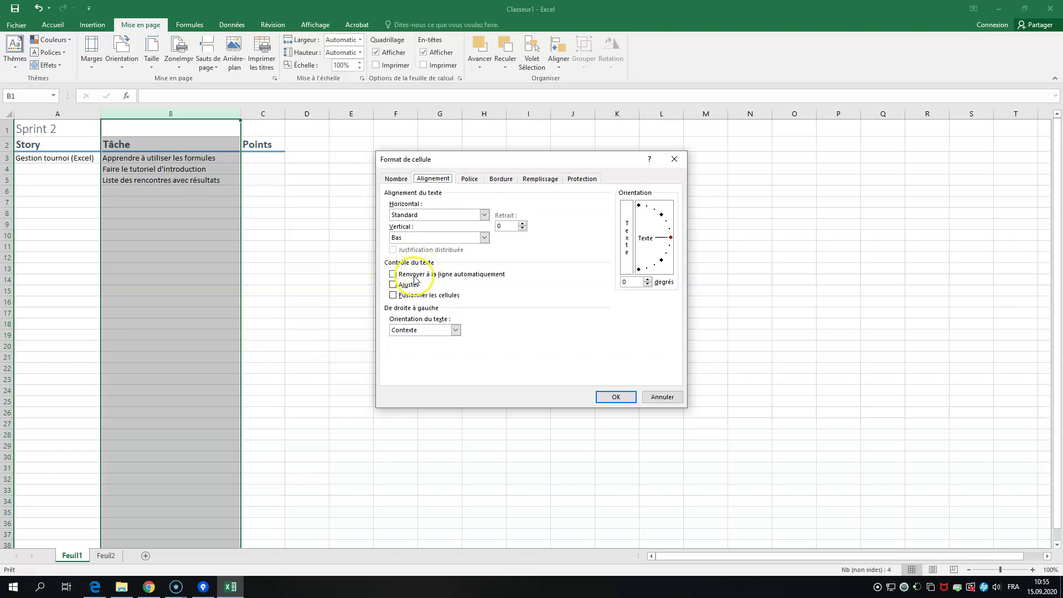
click(395, 274)
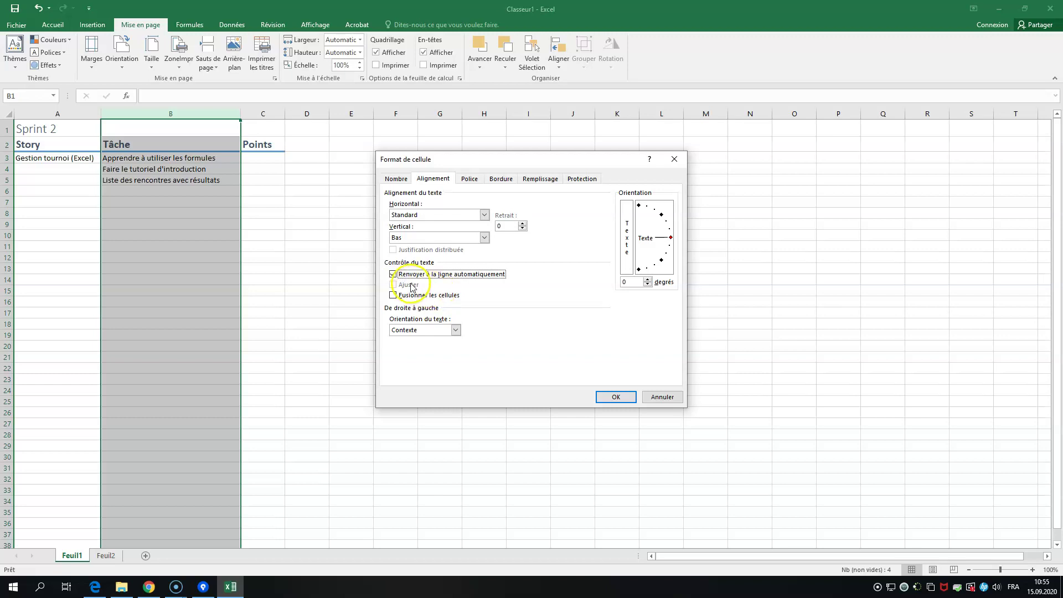
click(393, 274)
click(393, 285)
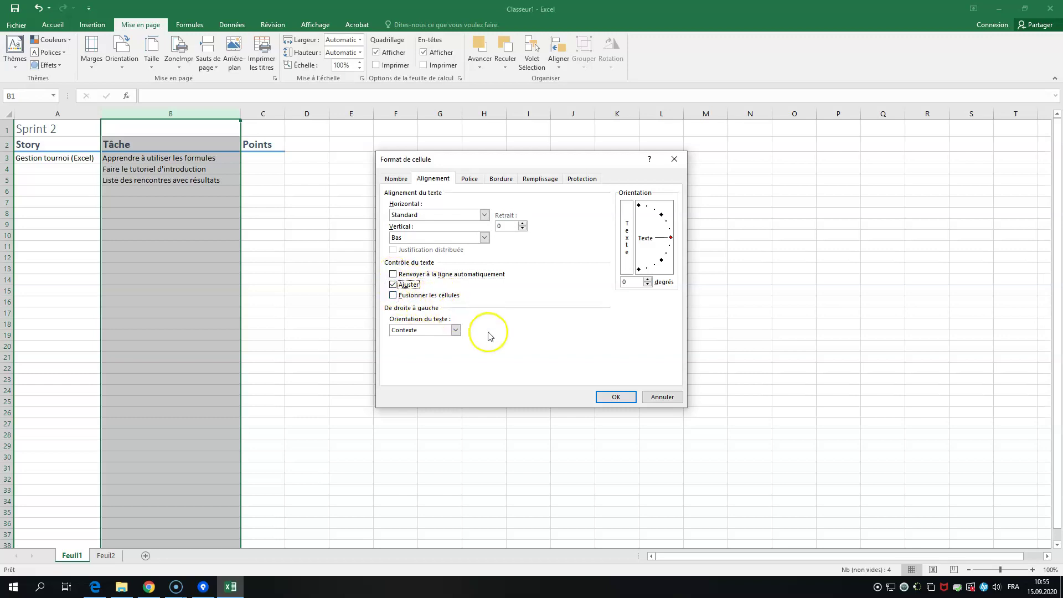
click(610, 400)
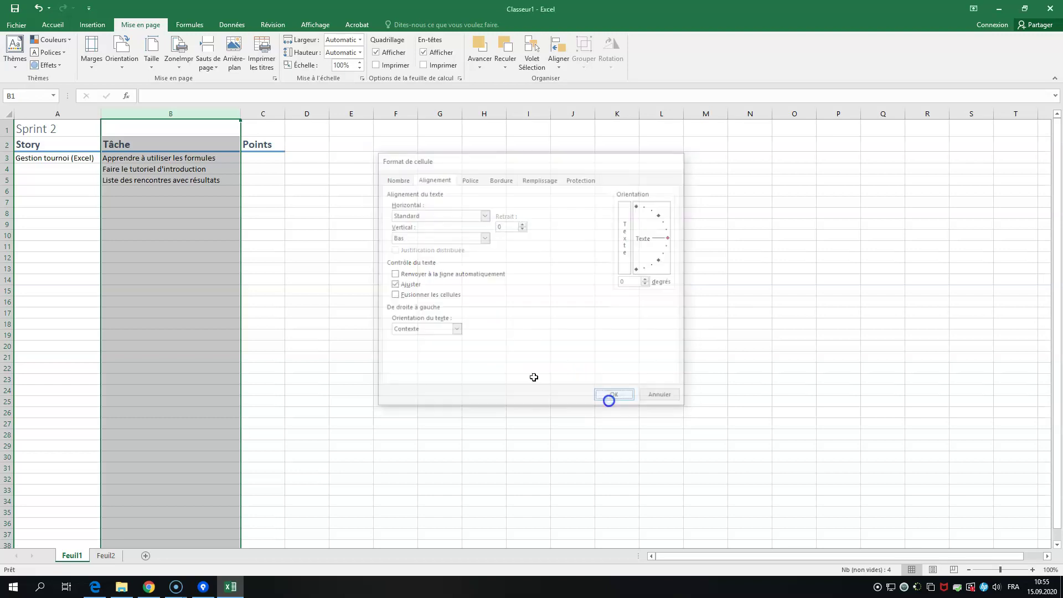
Extend the task in B5 with "et bla bla bla" to test how the longer text fits its cell.
double_click(226, 185)
text(et bla bal)
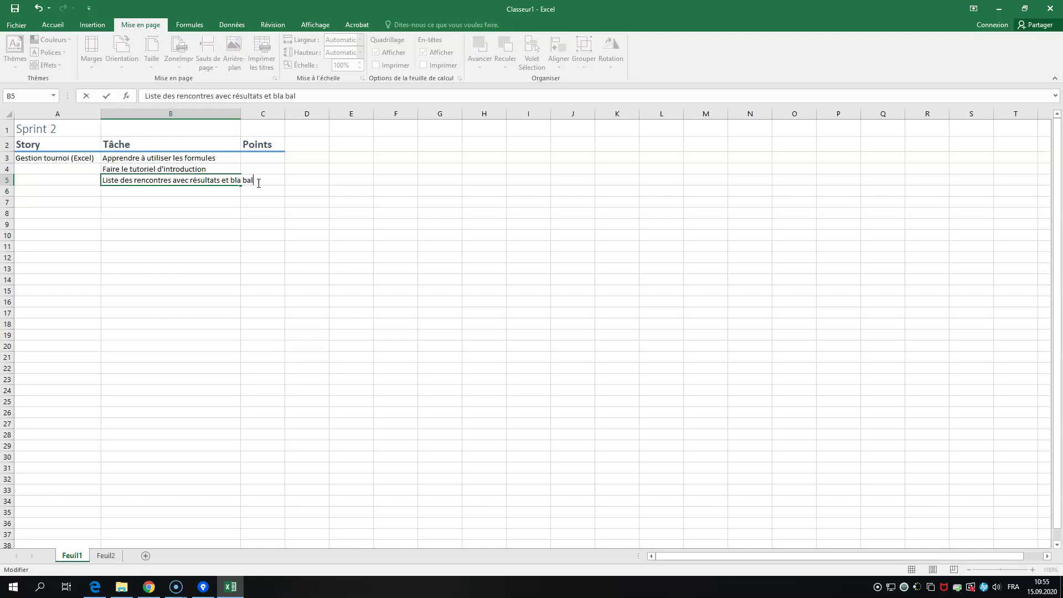
text(a bla b)
key(Return)
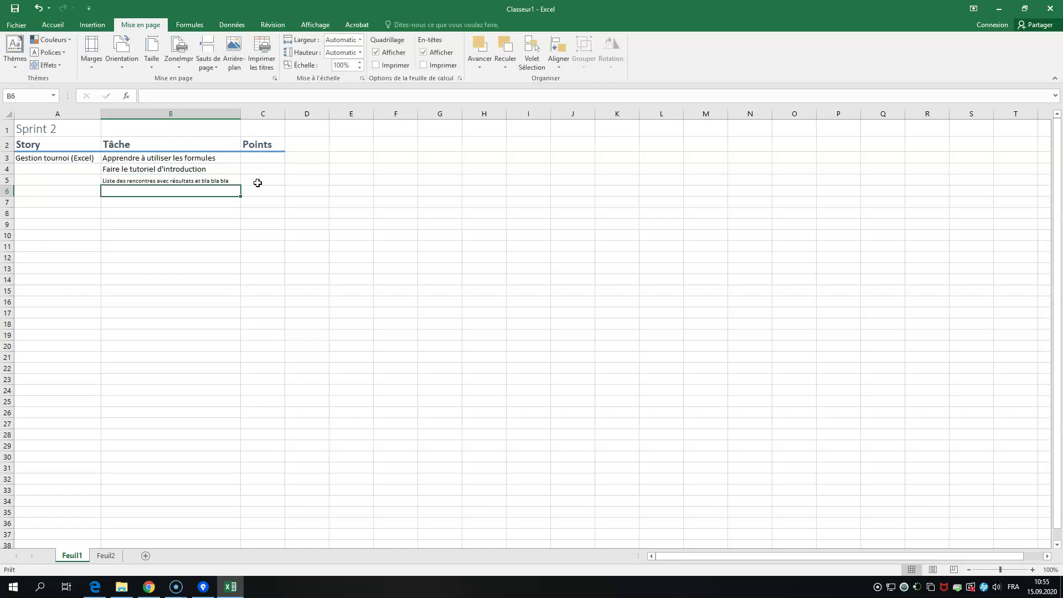
Set the text control of columns A to C to "Renvoyer à la ligne automatiquement" instead of "Ajuster".
click(220, 180)
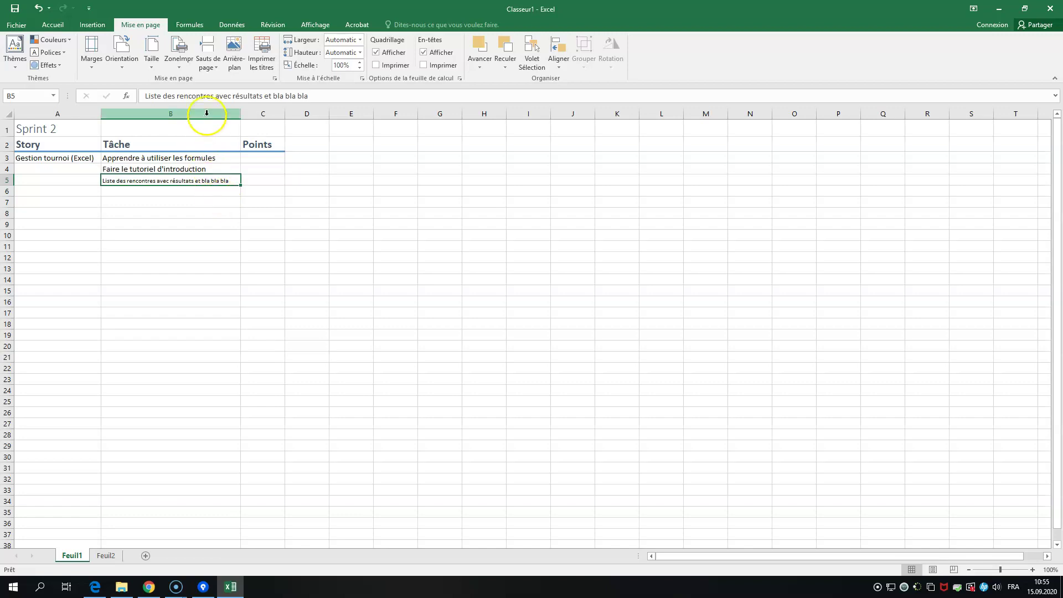
drag(77, 113, 253, 132)
key(ctrl+1)
click(393, 285)
click(393, 273)
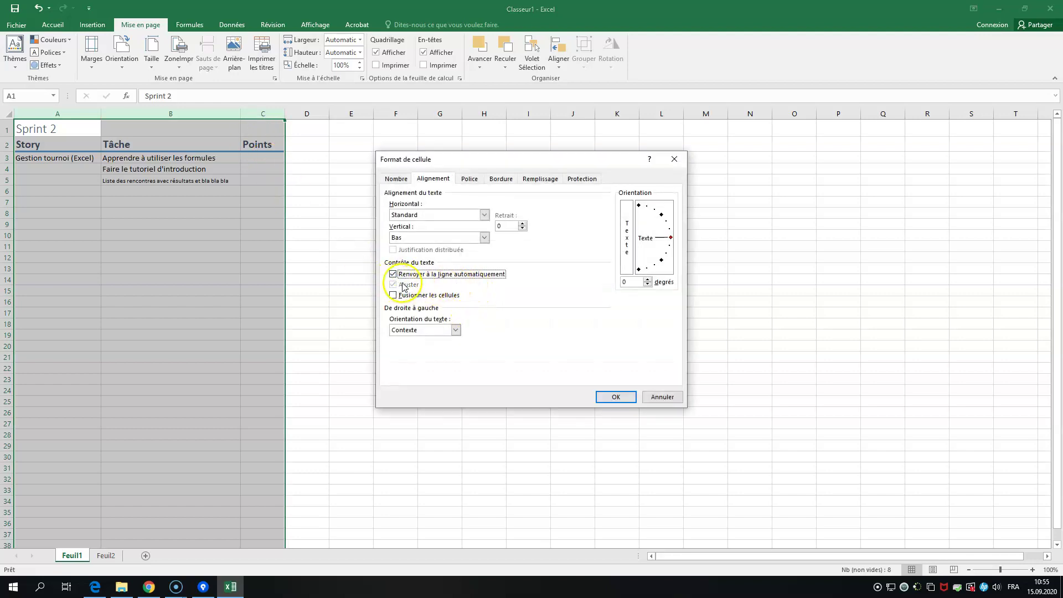
click(613, 394)
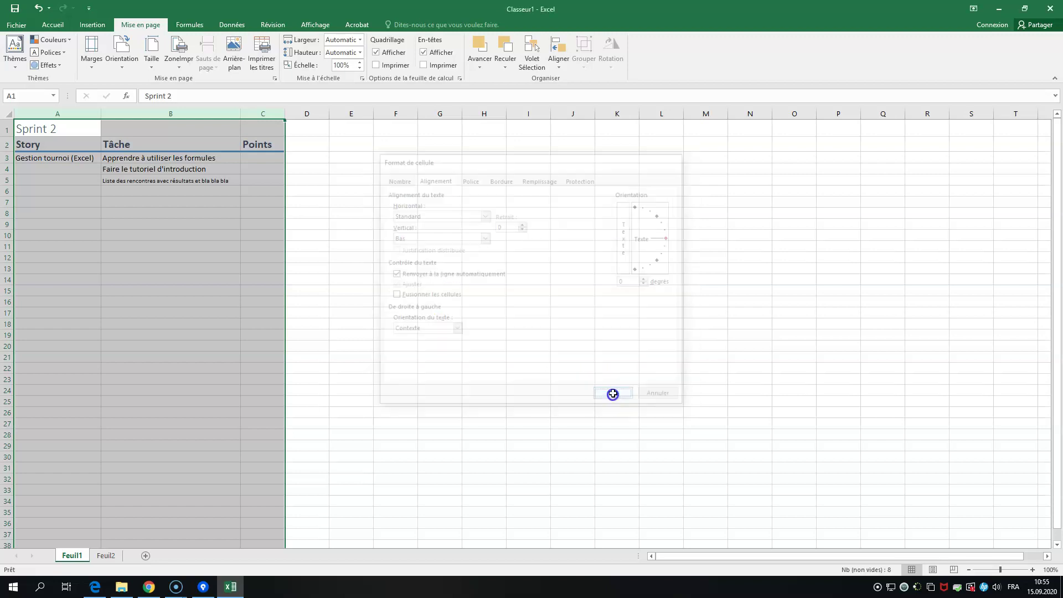
Remove the trailing "et bla bla bla" from the task in B5.
click(187, 225)
double_click(166, 191)
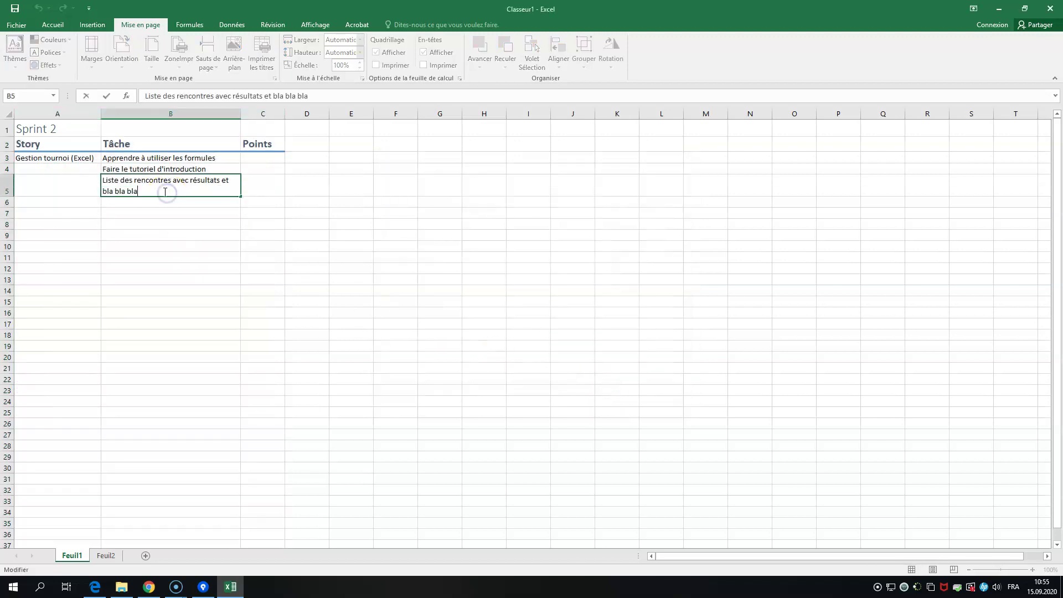
key(BackSpace)
key(BackSpace)
key(BackSpace)
key(BackSpace)
key(BackSpace)
key(BackSpace)
key(BackSpace)
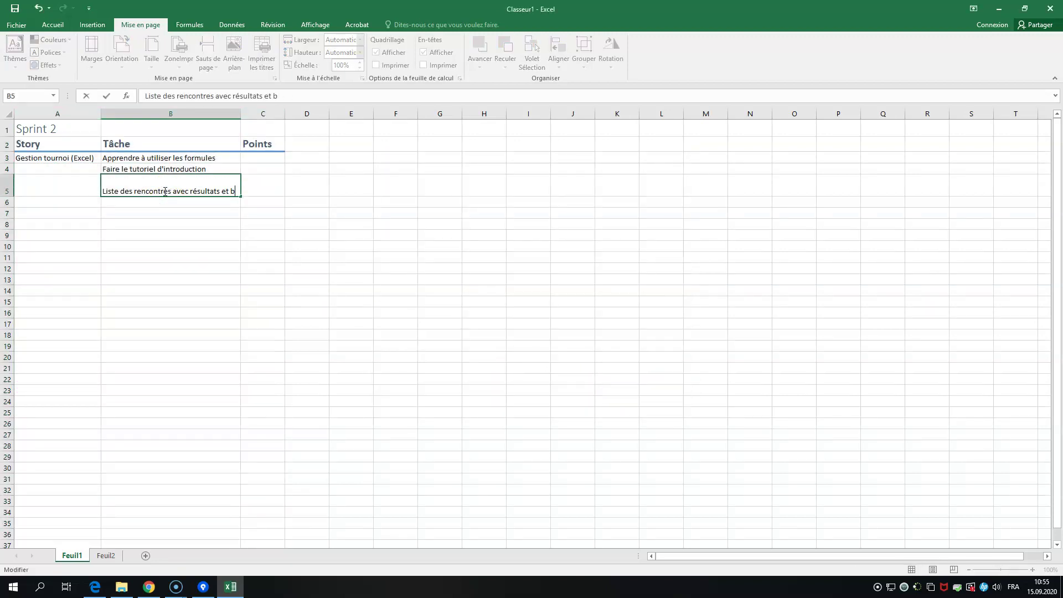
key(BackSpace)
key(BackSpace)
key(Return)
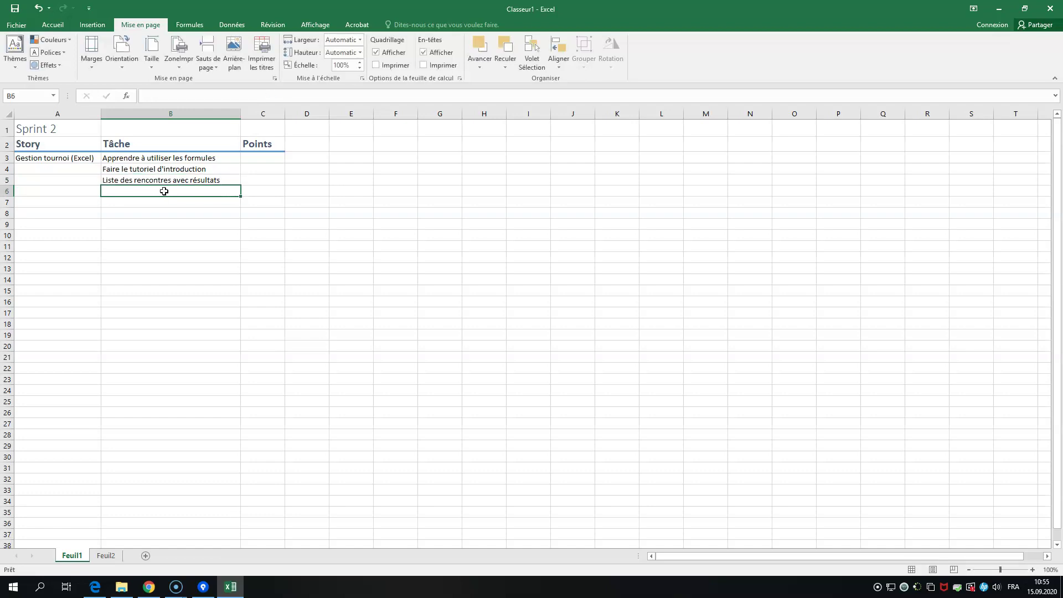
Enter the points 13, 8 and 13 in C3:C5 for the three listed tasks.
click(266, 156)
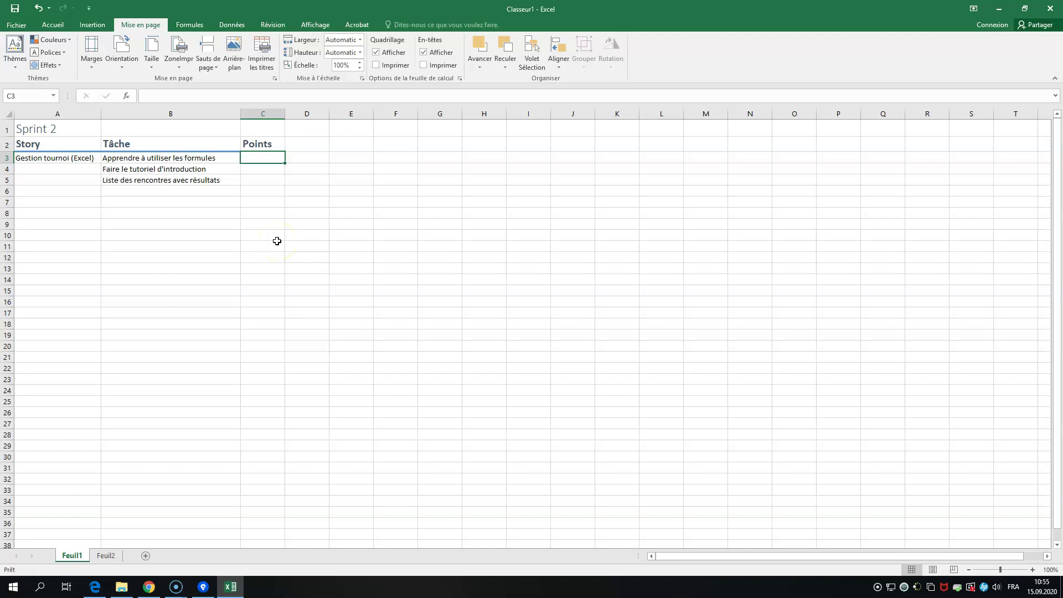
text(13)
key(Return)
text(8)
key(Return)
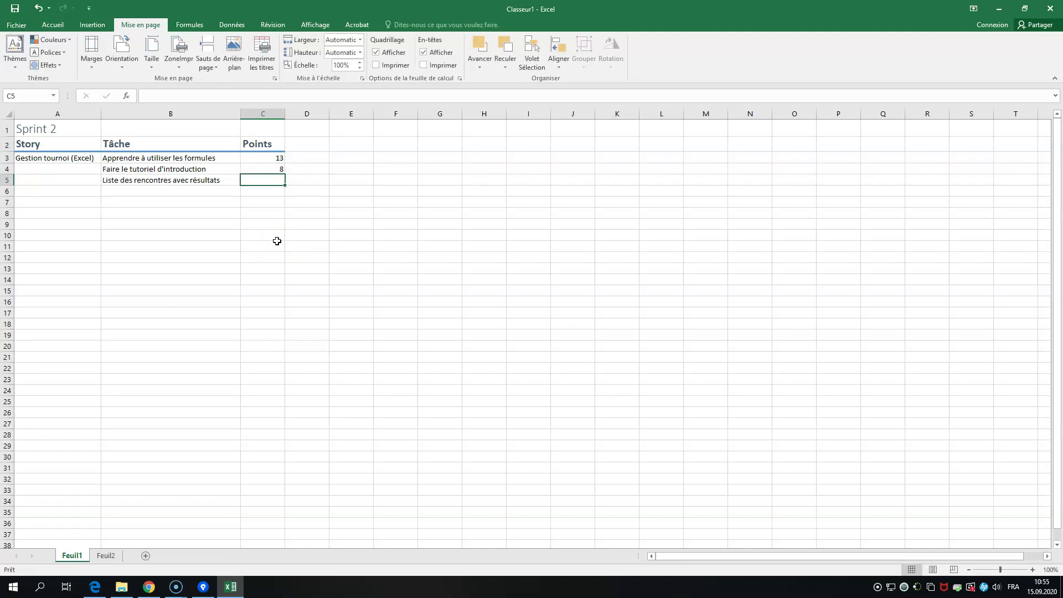
text(13)
key(Return)
Add the task "Classement général" in B6 with 21 points in C6.
key(Left)
text(Classe)
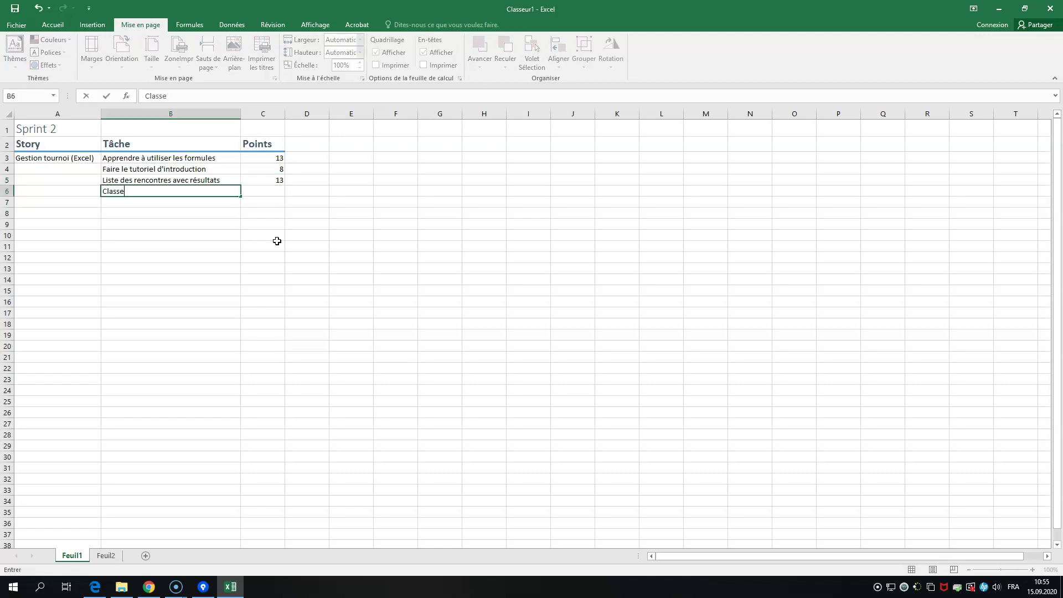
text(ment général)
key(Tab)
text(21)
key(Return)
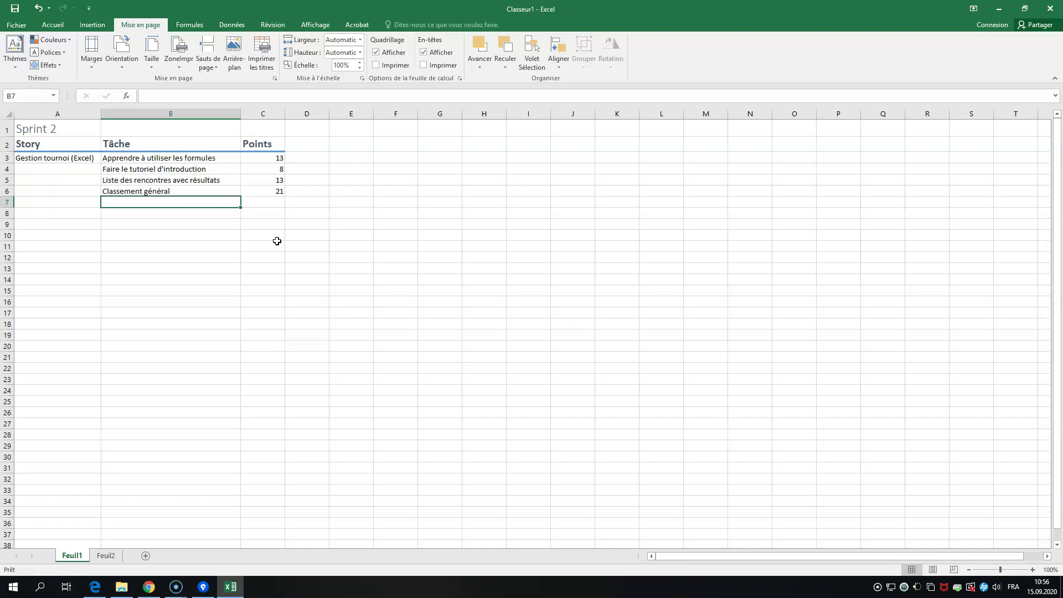
Enter the label "Total points" in B9, leaving empty rows below the task list.
click(198, 191)
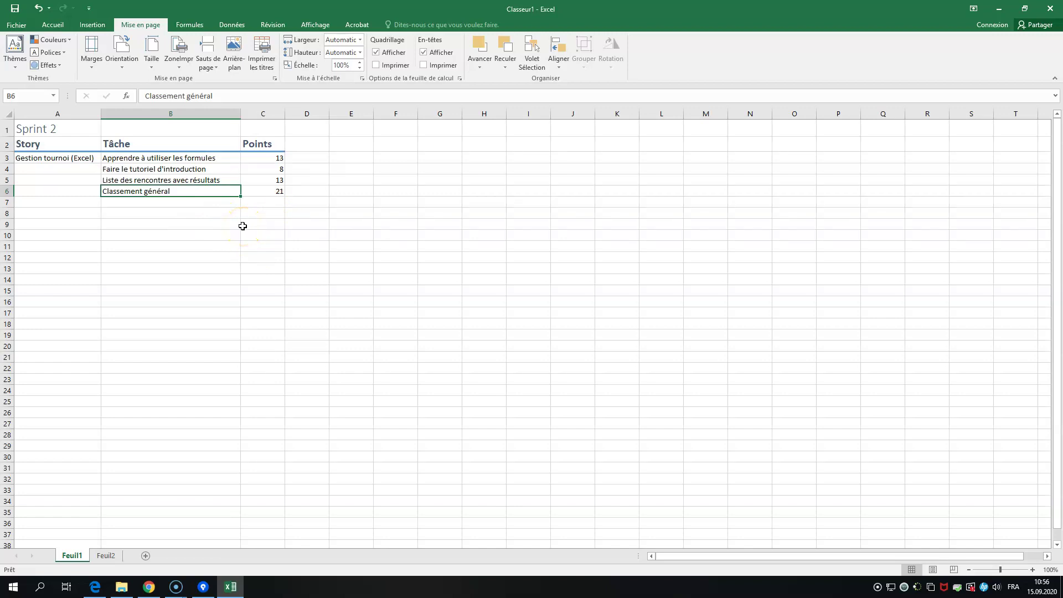
click(204, 235)
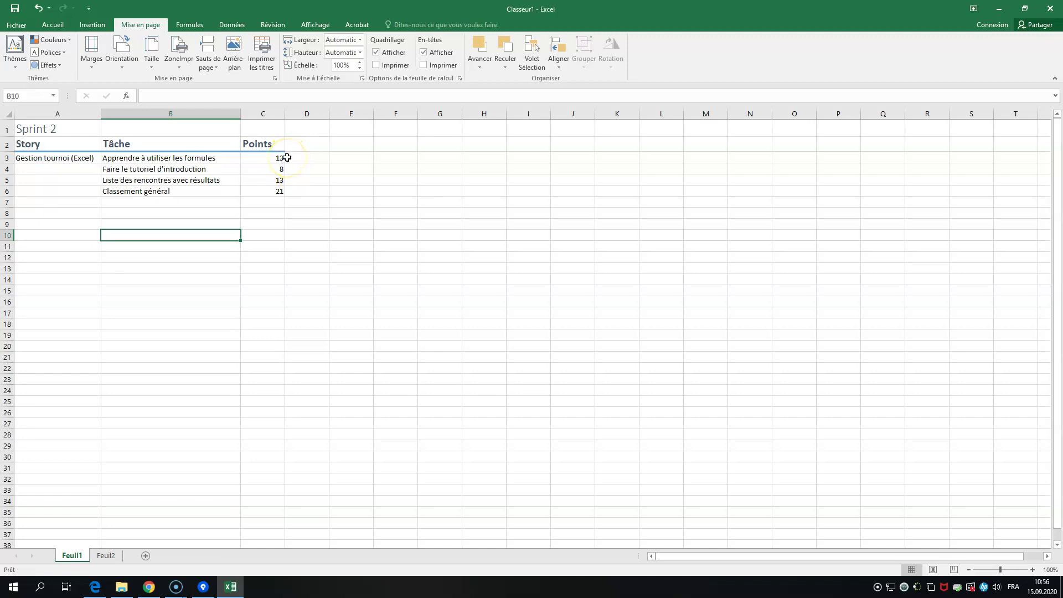
click(218, 225)
click(216, 215)
click(214, 229)
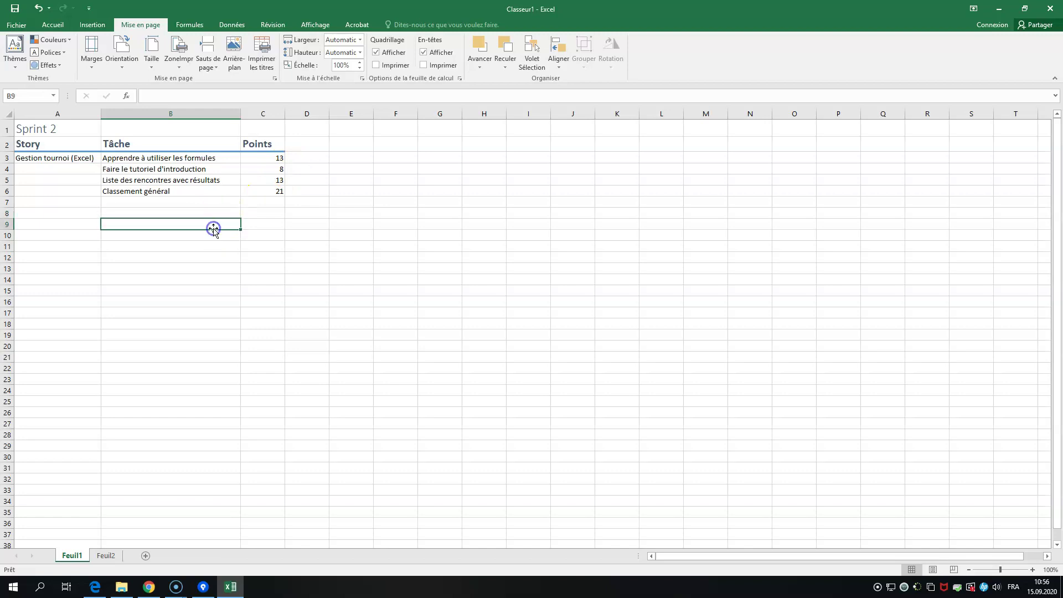
text(Toita)
key(BackSpace)
key(BackSpace)
text(tal points)
key(ctrl+Return)
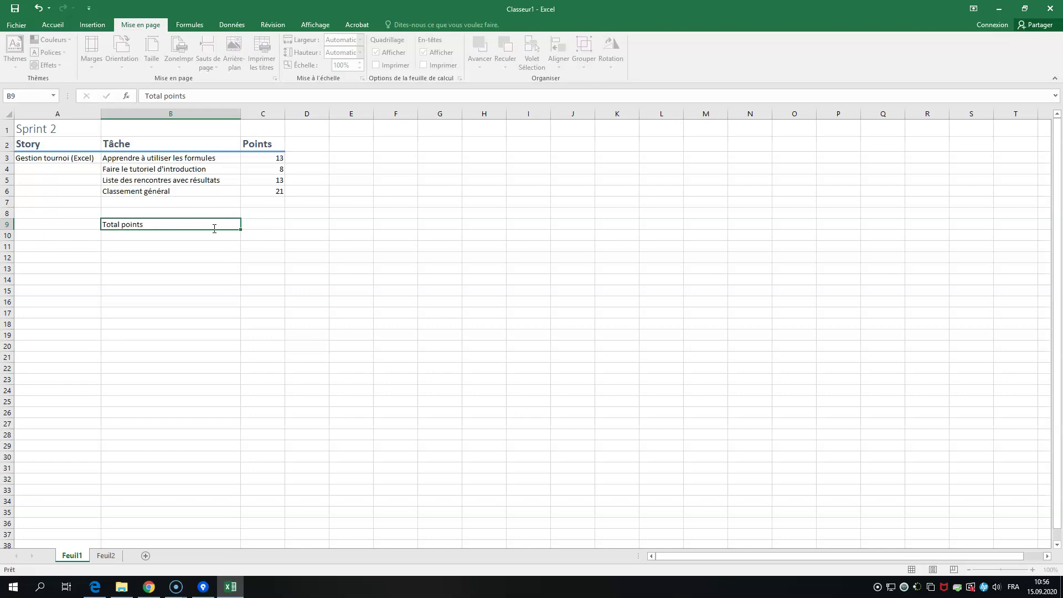
Apply the "Total" cell style to B9:C9.
drag(211, 232, 277, 227)
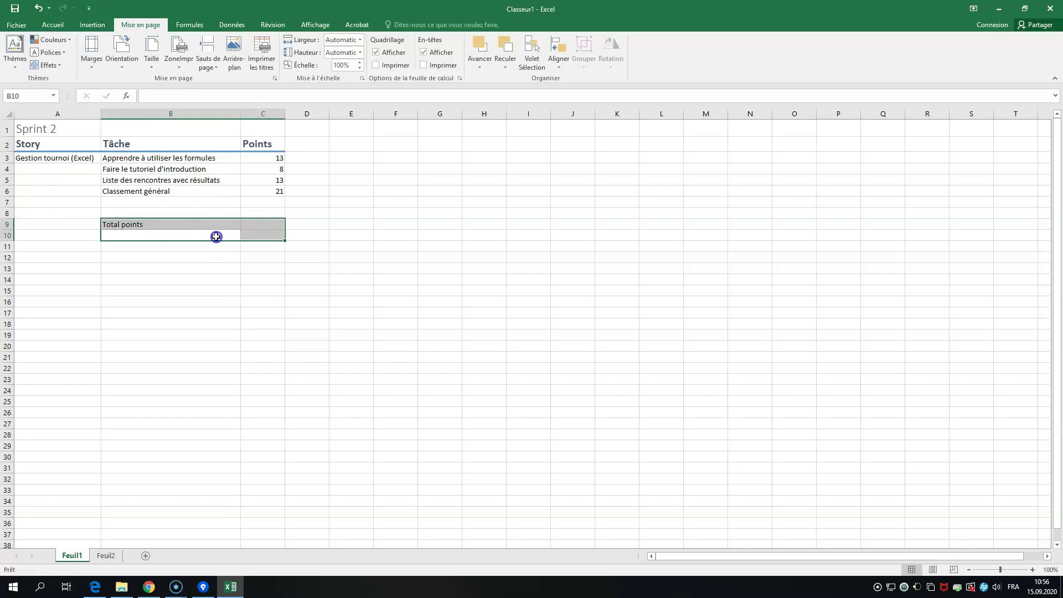
drag(206, 225, 260, 224)
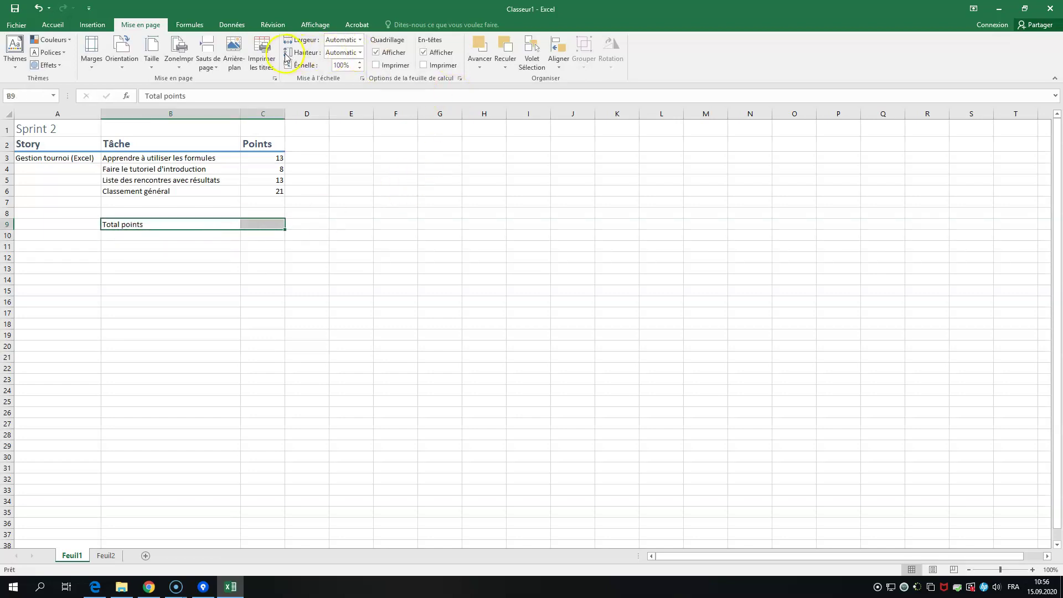
click(53, 25)
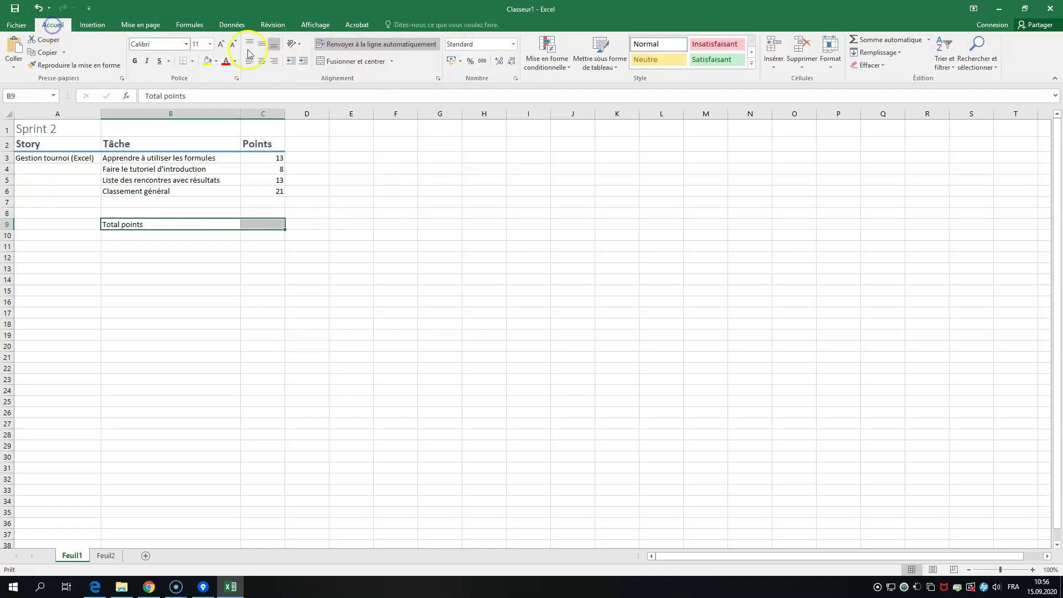
click(752, 64)
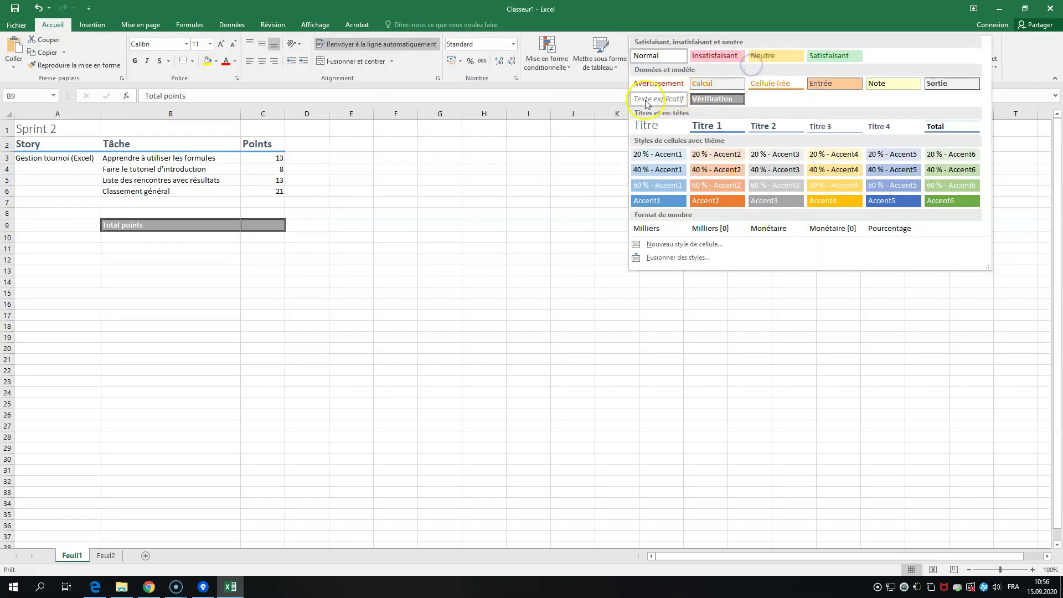
click(938, 126)
click(191, 268)
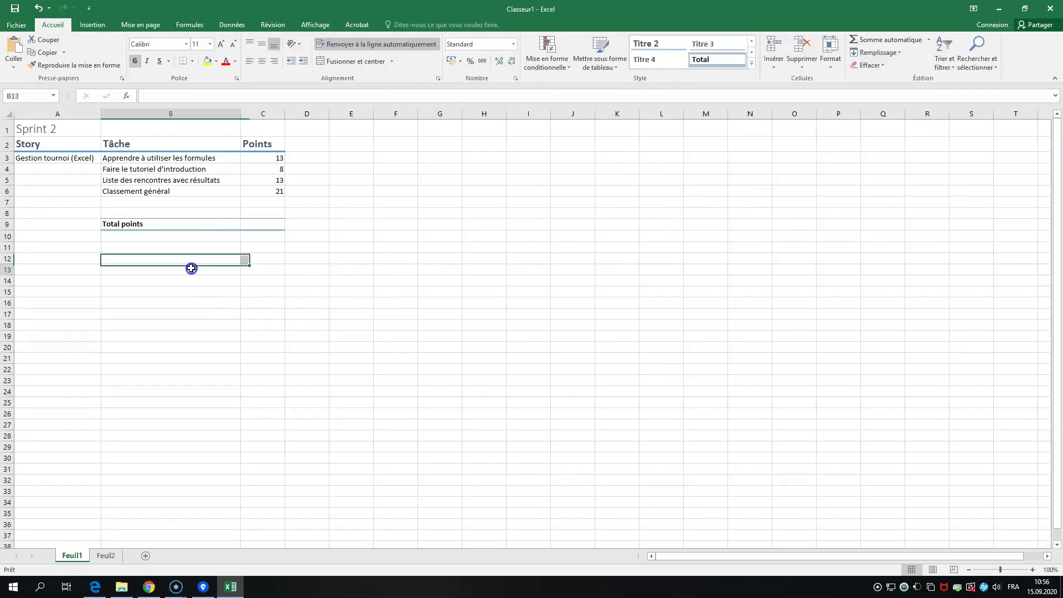
Enter the formula =13+8 in the total points cell C9.
click(265, 225)
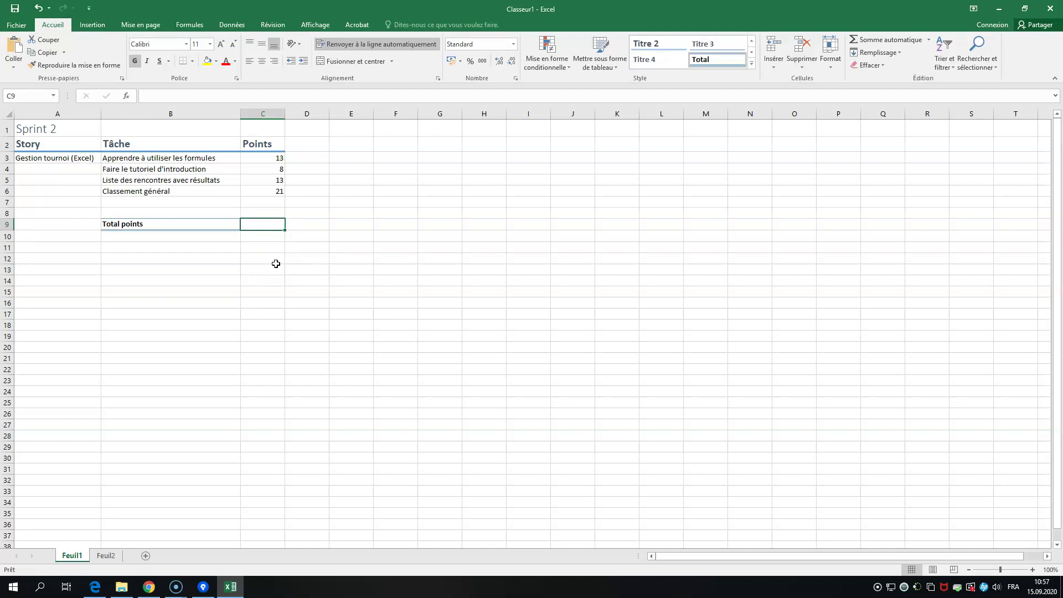
text(=)
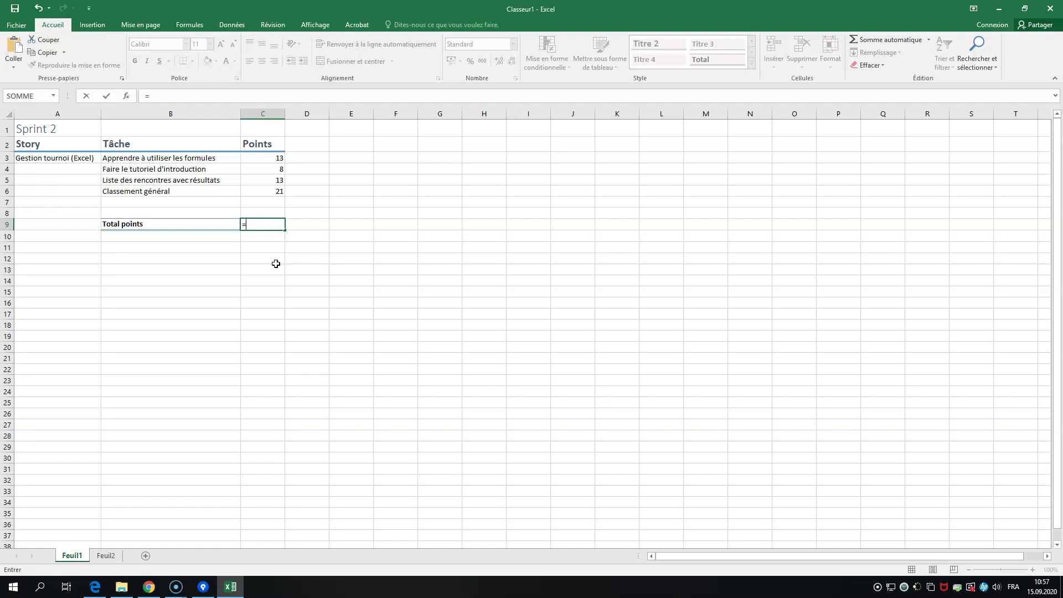
text(1)
key(Return)
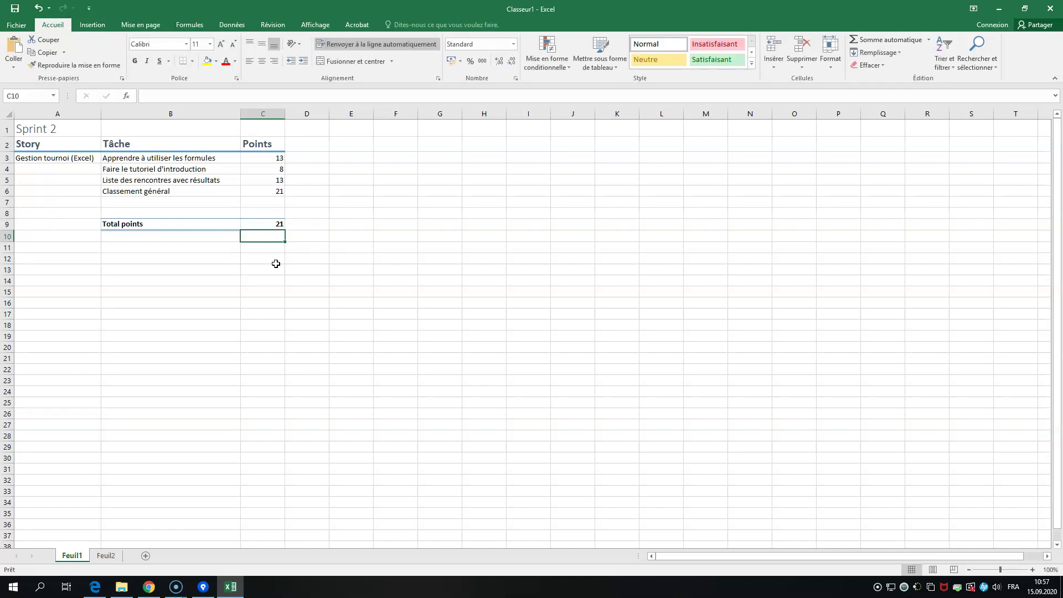
Replace the total formula in C9 with =2*13+8+21.
double_click(280, 224)
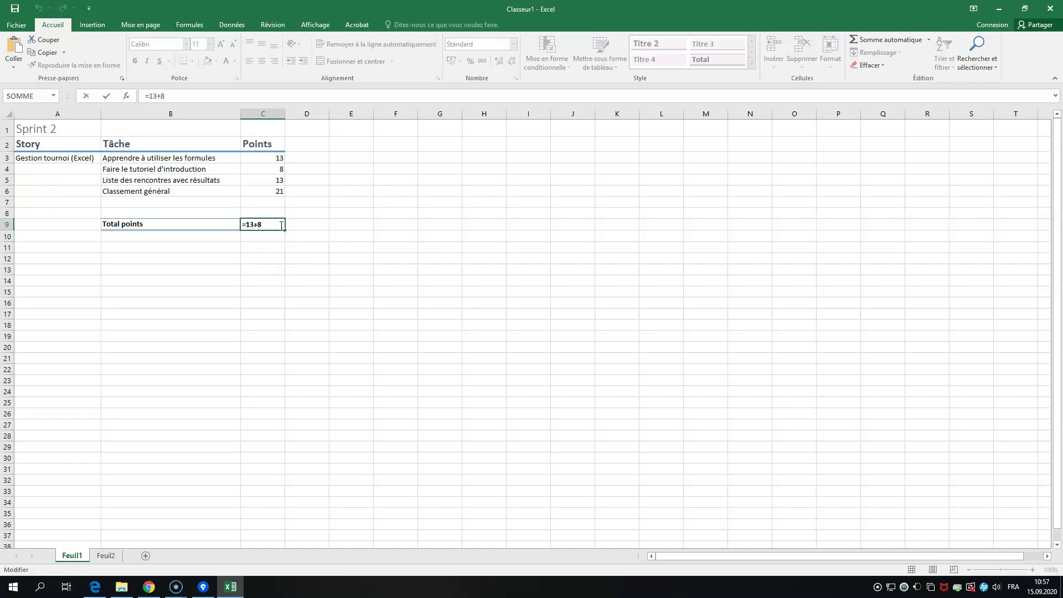
text(+)
key(BackSpace)
key(BackSpace)
key(BackSpace)
key(BackSpace)
key(BackSpace)
text(2*13+8+21)
key(Return)
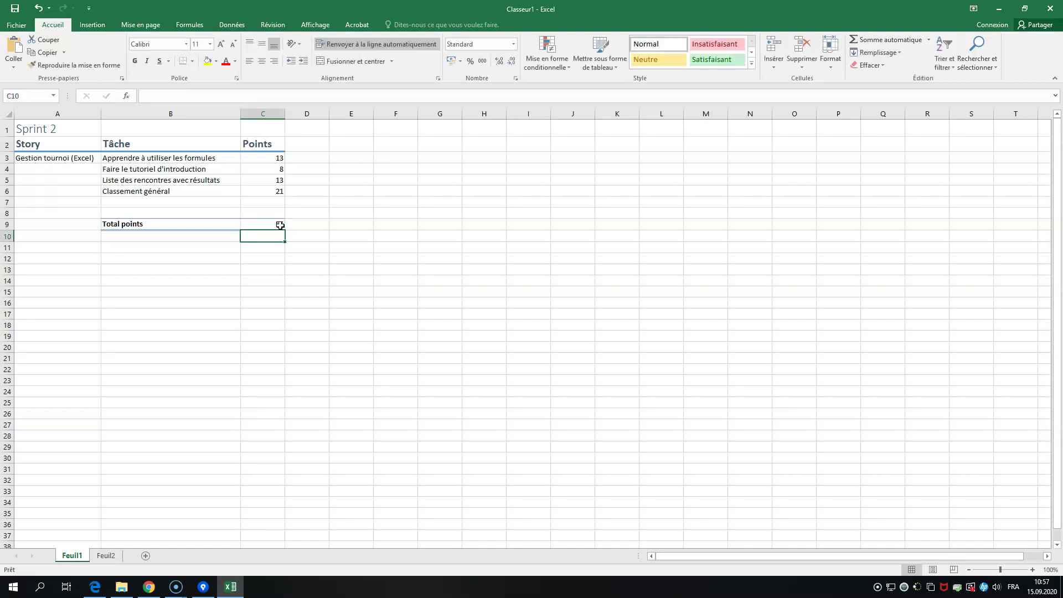
Set the points for the task "Apprendre à utiliser les formules" in C3 to 8.
click(277, 180)
click(270, 159)
text(8)
key(Return)
Replace the fixed numbers in the C9 total with the cell-reference formula =C3+C4+C5+C6.
click(282, 223)
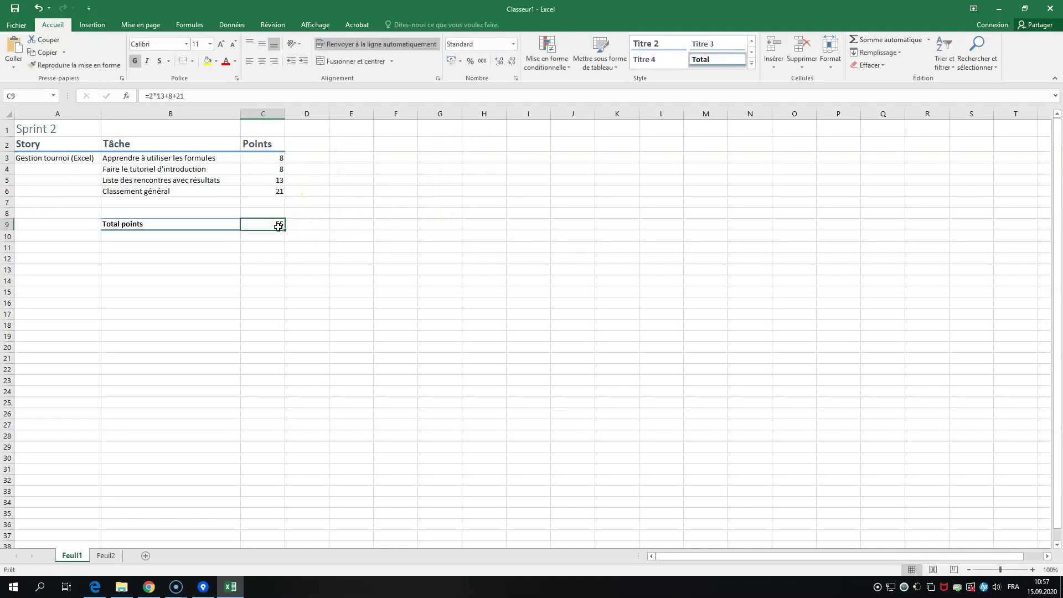
double_click(279, 223)
click(247, 223)
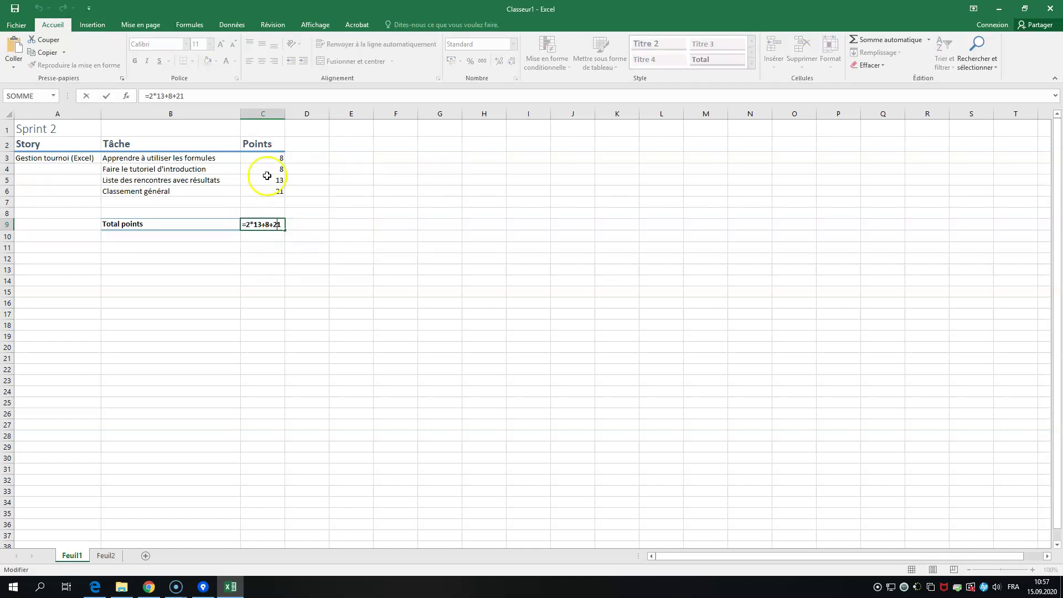
click(247, 225)
drag(248, 224, 285, 224)
key(BackSpace)
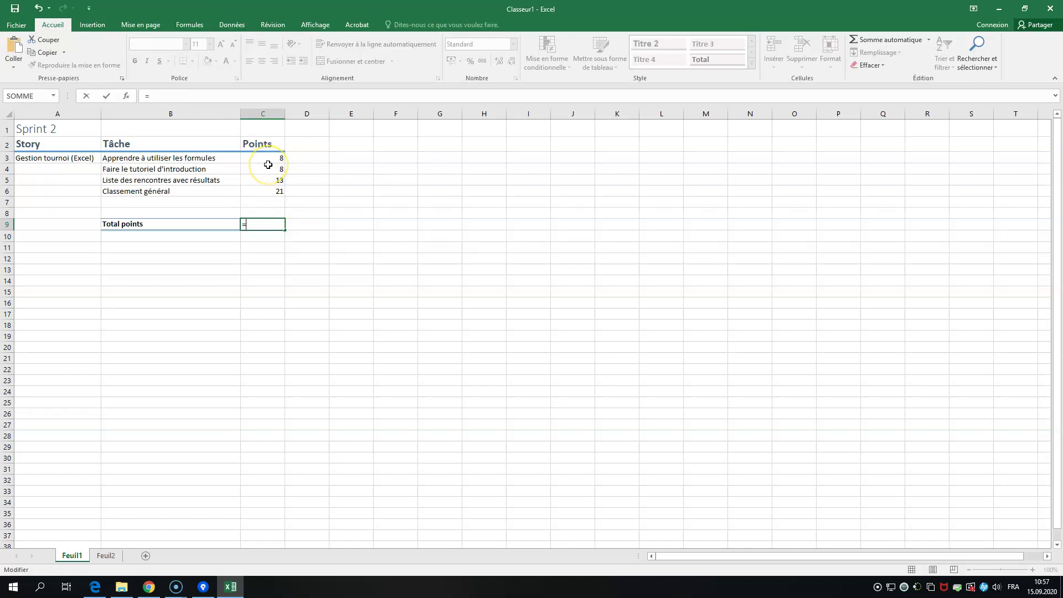
text(C3+C)
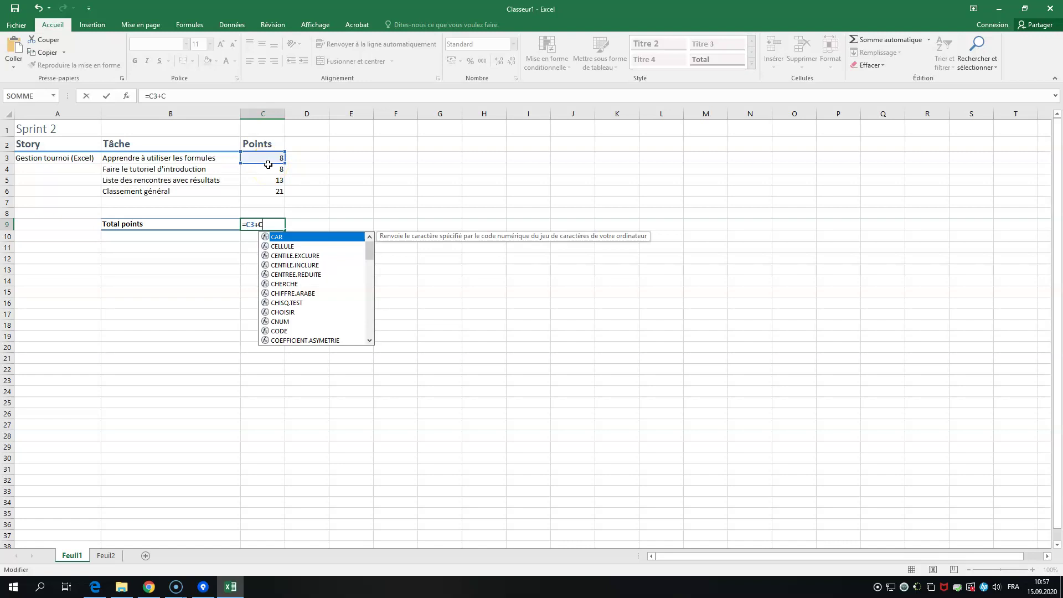
text(4+C5+C6)
key(Return)
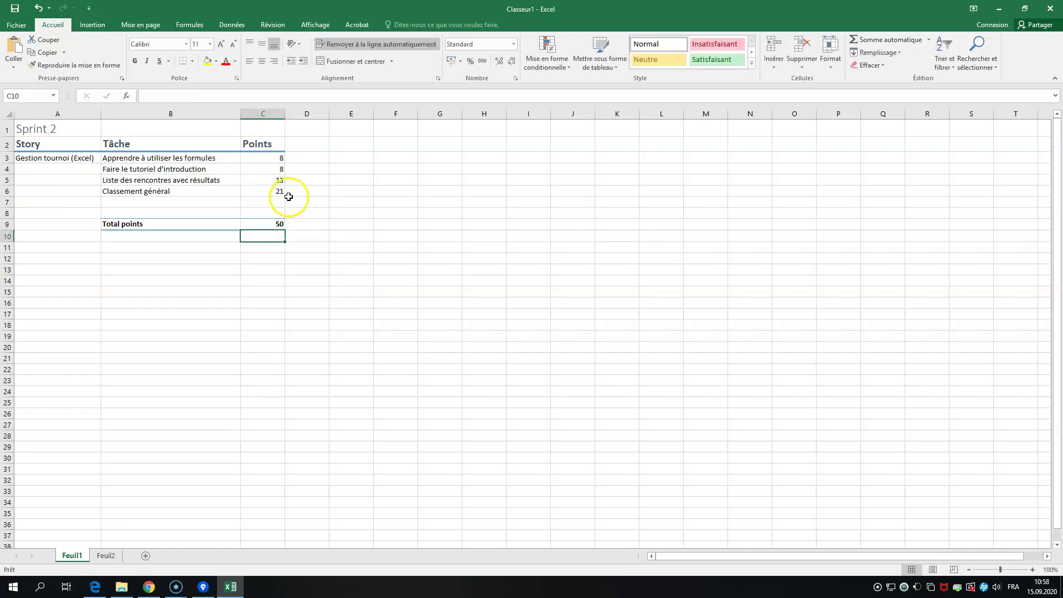
Set the points for the task "Faire le tutoriel d'introduction" in C4 to 13.
double_click(272, 169)
key(Delete)
text(13)
key(Return)
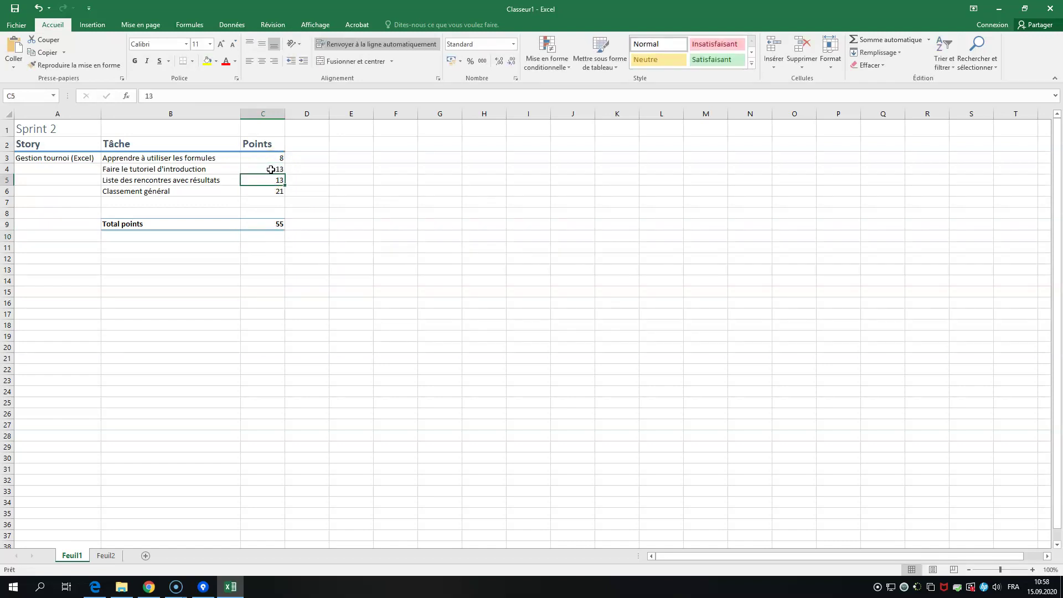
Examine the cell references used by the total formula in C9, both in the cell and in the formula bar.
double_click(280, 224)
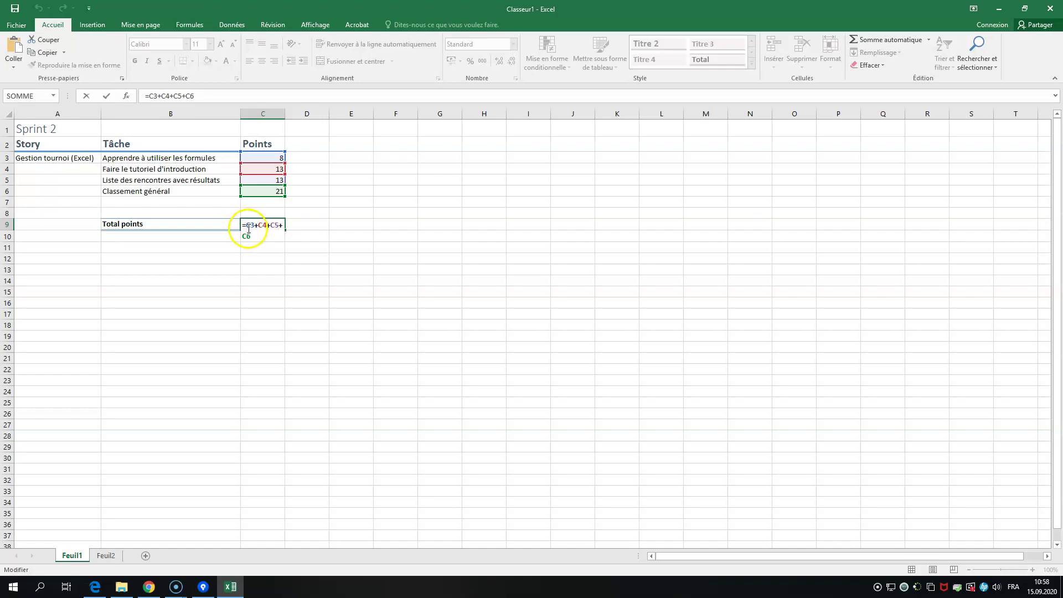
click(280, 257)
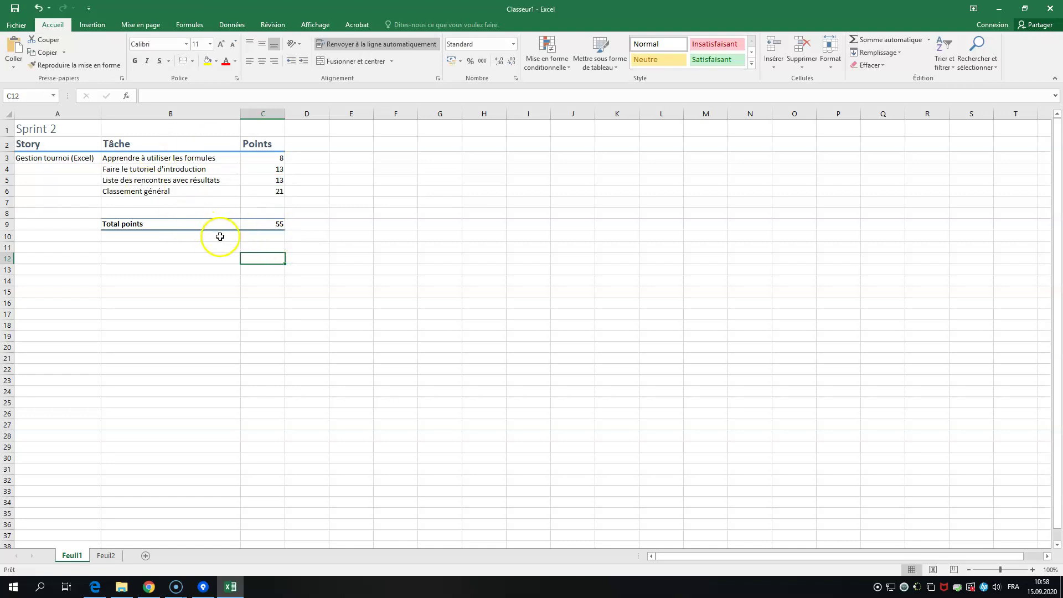
click(262, 224)
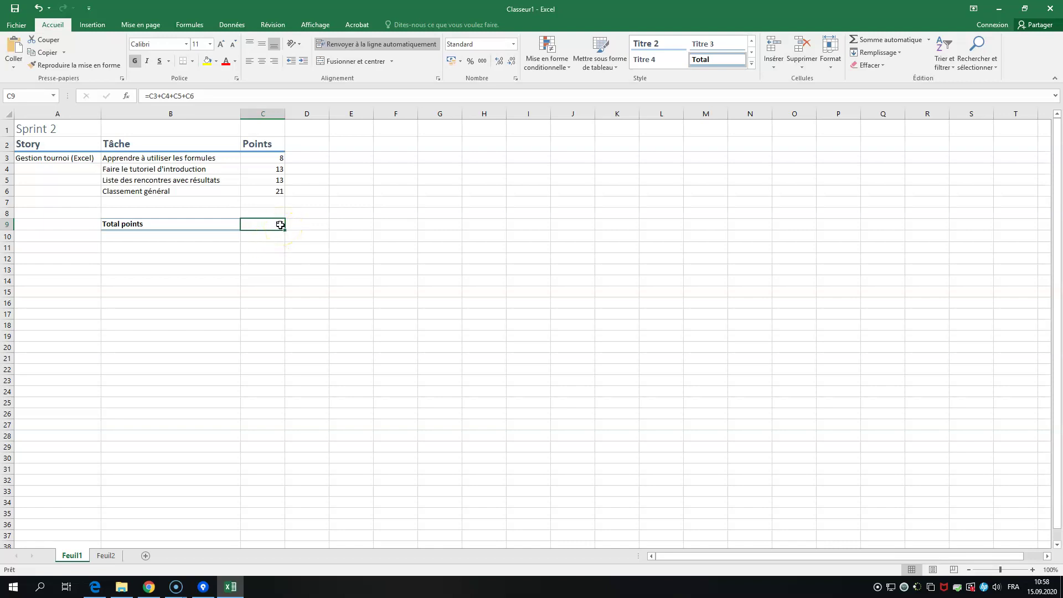
click(202, 96)
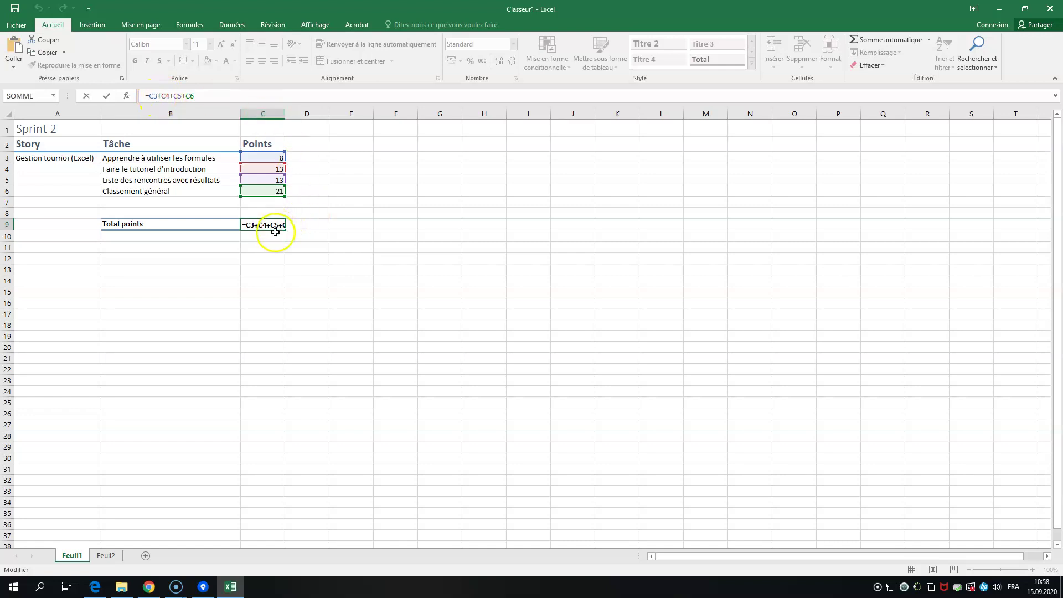
key(ctrl+Return)
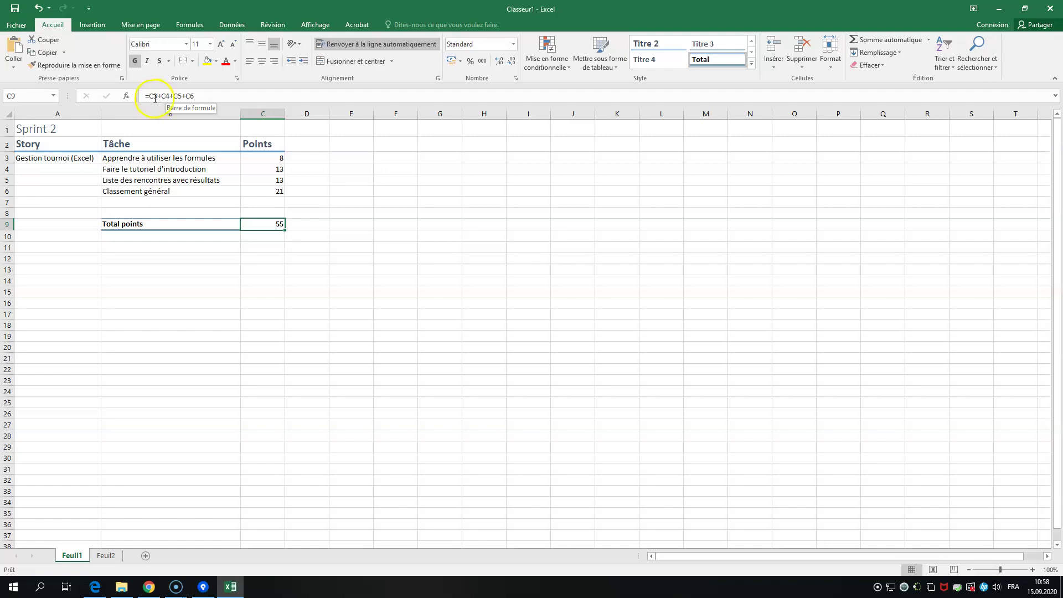
Clear the addition formula in C9 after the equals sign and insert the SOMME function in its place.
drag(151, 96, 206, 96)
text(a)
key(BackSpace)
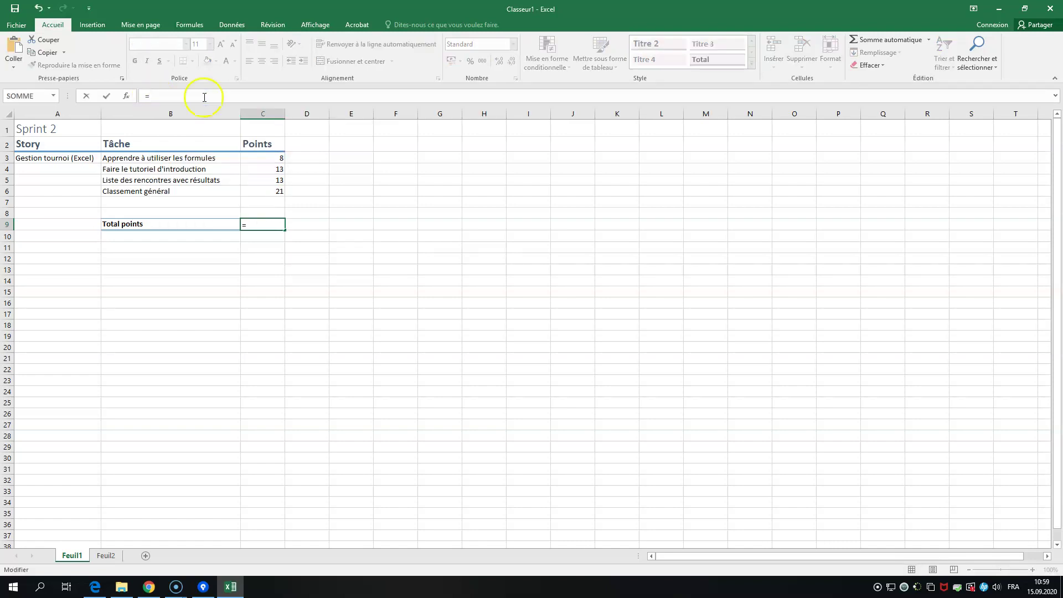
click(125, 96)
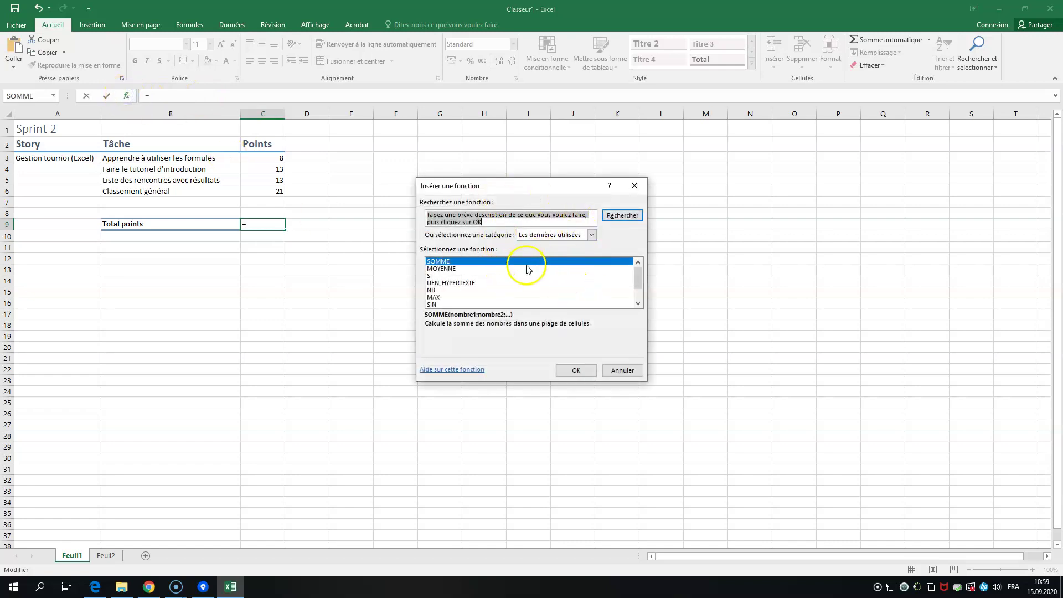
click(446, 262)
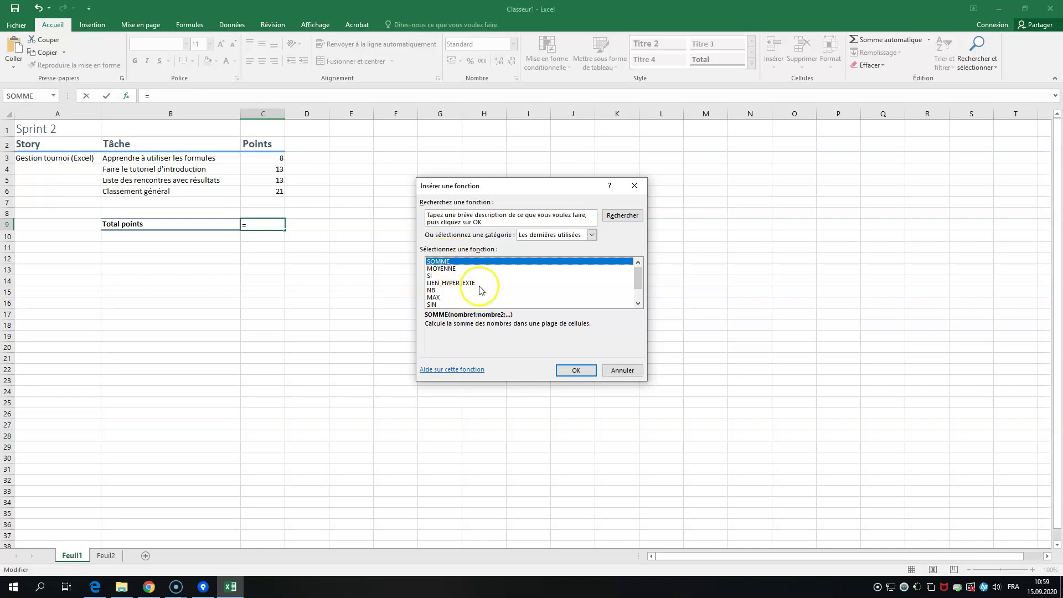
click(576, 370)
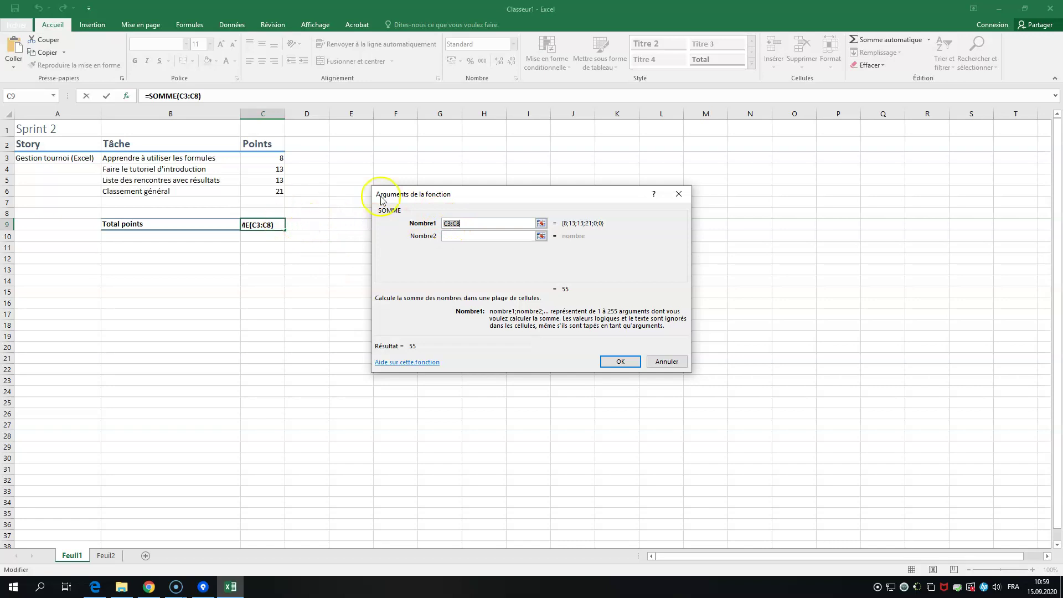
Try to replace the suggested range in SOMME's Nombre1 argument with "8, 13".
click(458, 224)
key(BackSpace)
key(BackSpace)
key(BackSpace)
key(BackSpace)
key(BackSpace)
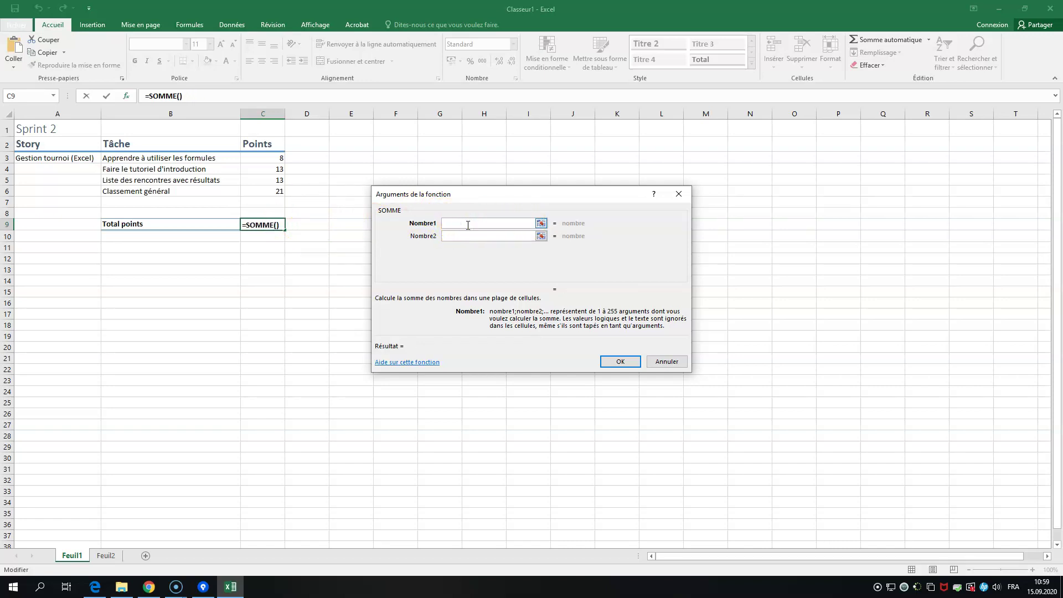
text(8, 13)
click(614, 362)
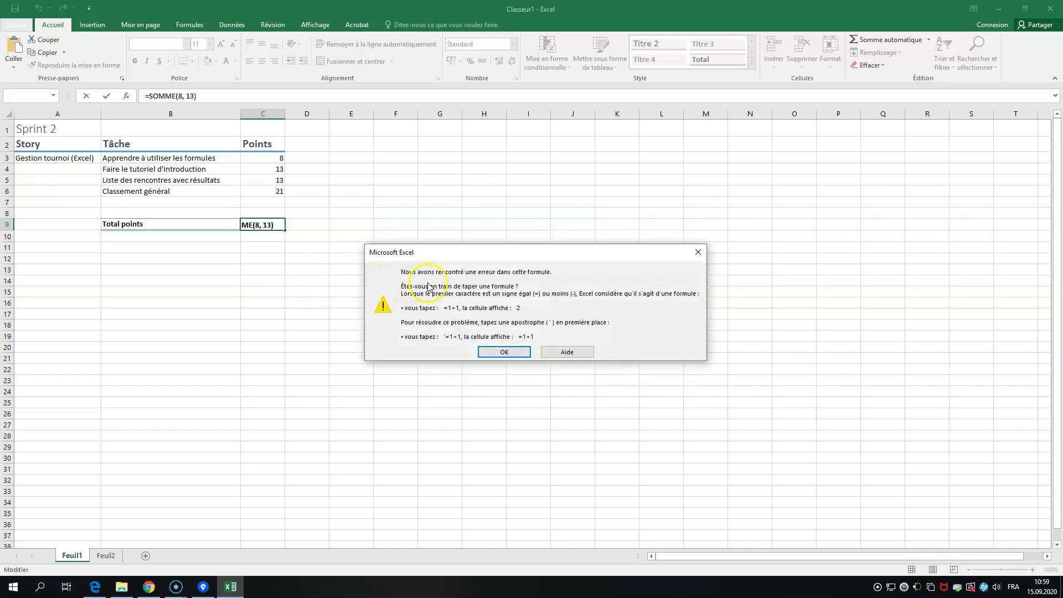
Dismiss the formula error and correct the argument separator so that C9 contains =SOMME(8; 13).
click(501, 352)
click(185, 96)
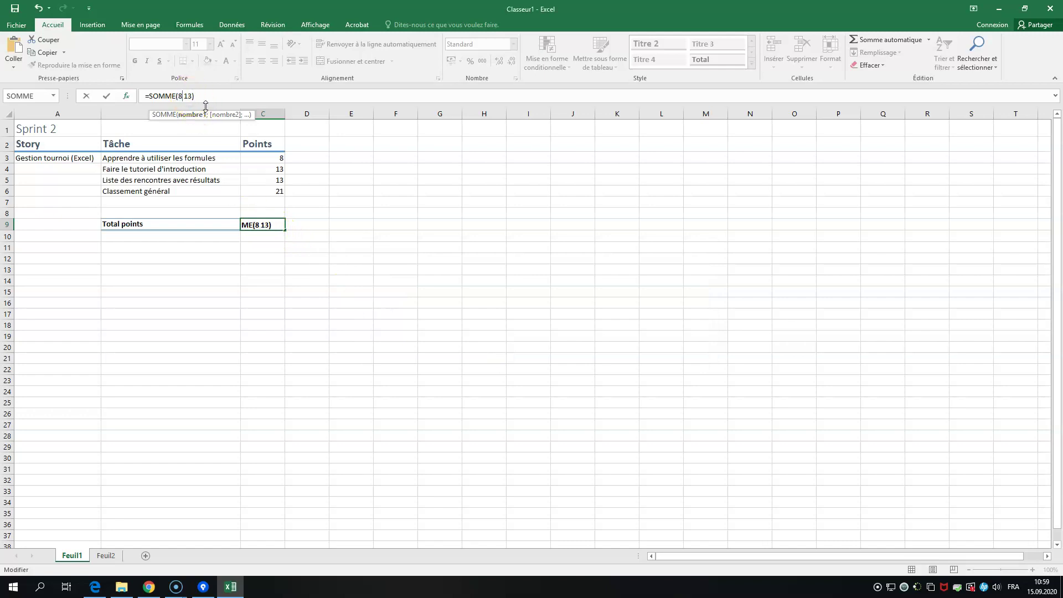
key(Return)
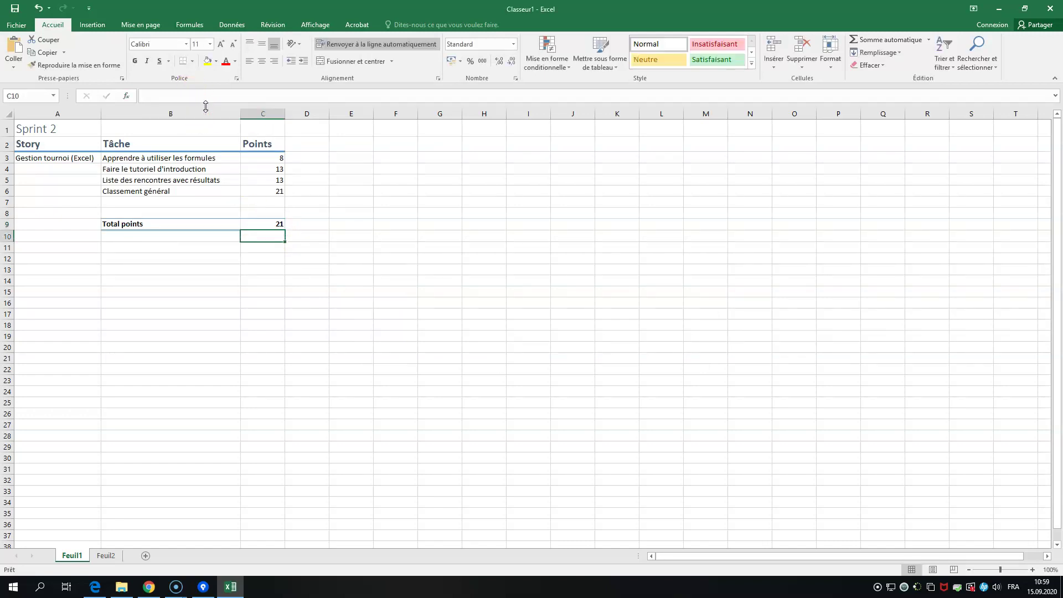
Replace the numbers in the C9 sum with cell references, giving =SOMME(C3; C4; C5; C6).
click(271, 226)
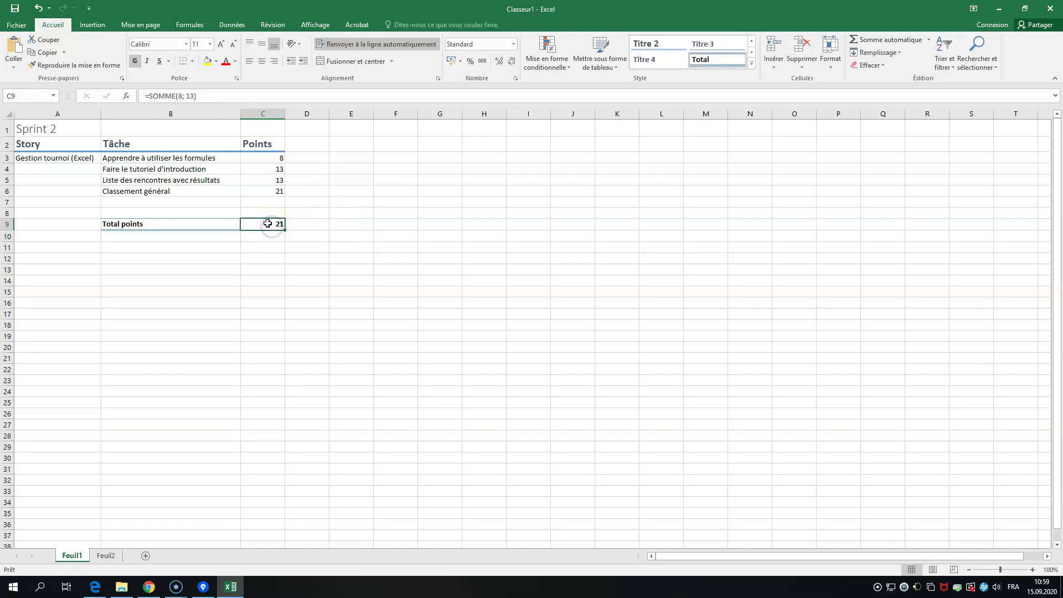
click(184, 97)
double_click(180, 97)
text(C3)
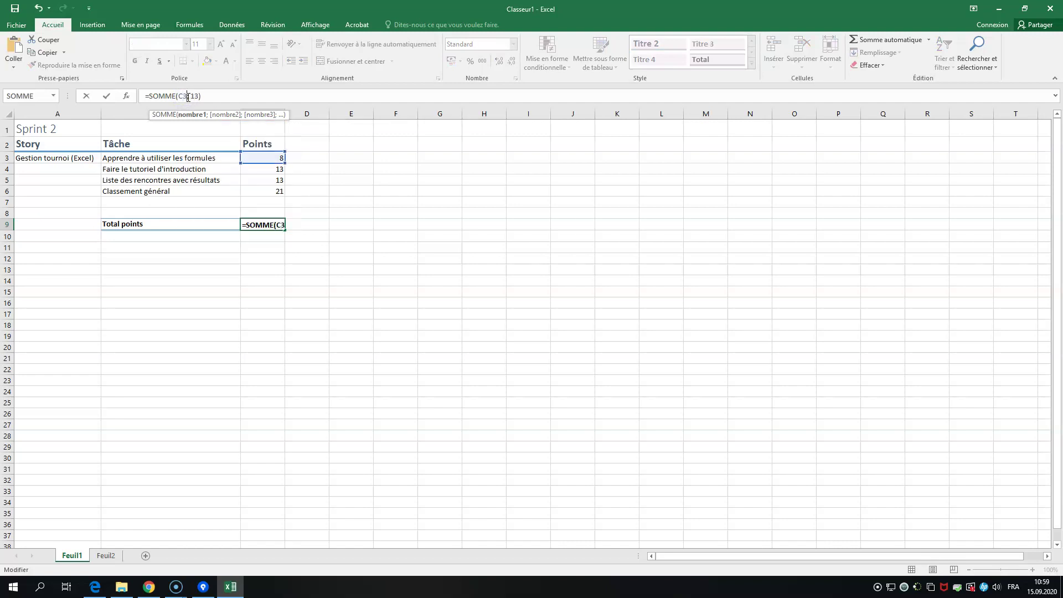
key(BackSpace)
key(BackSpace)
text(C4; )
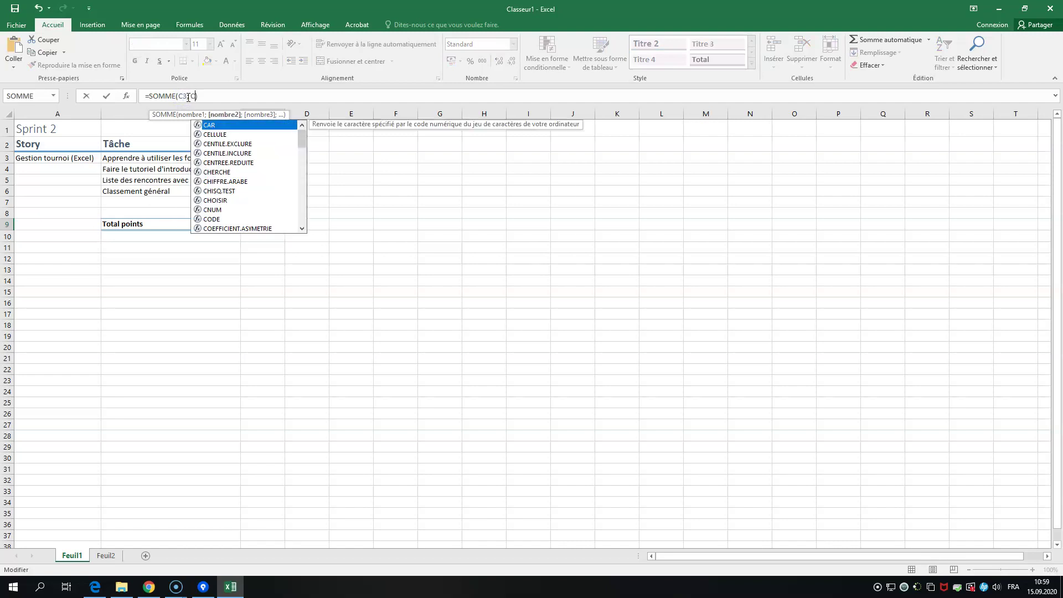
text(C5; C)
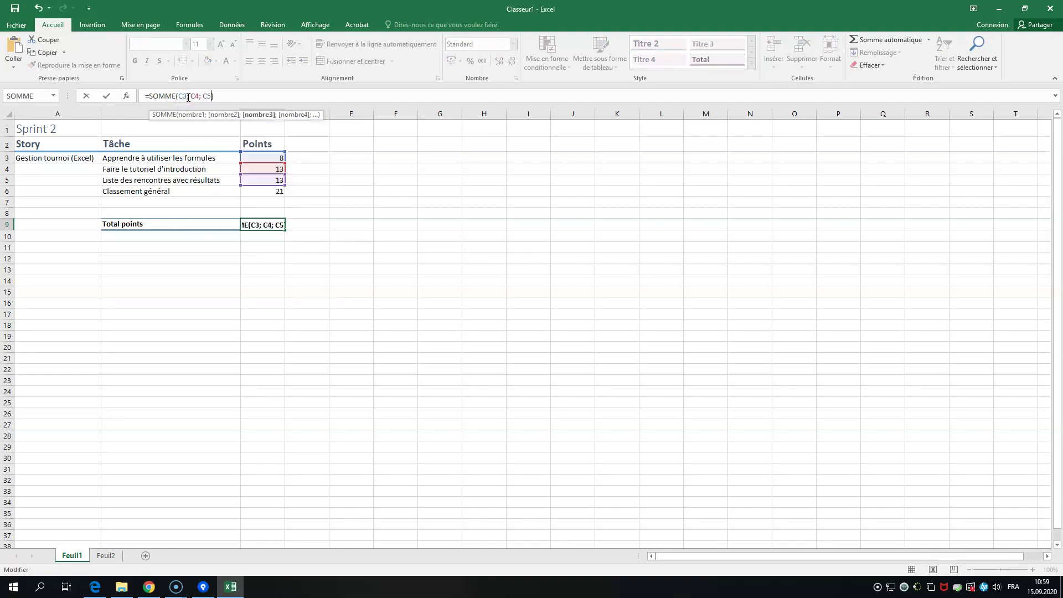
text(6)
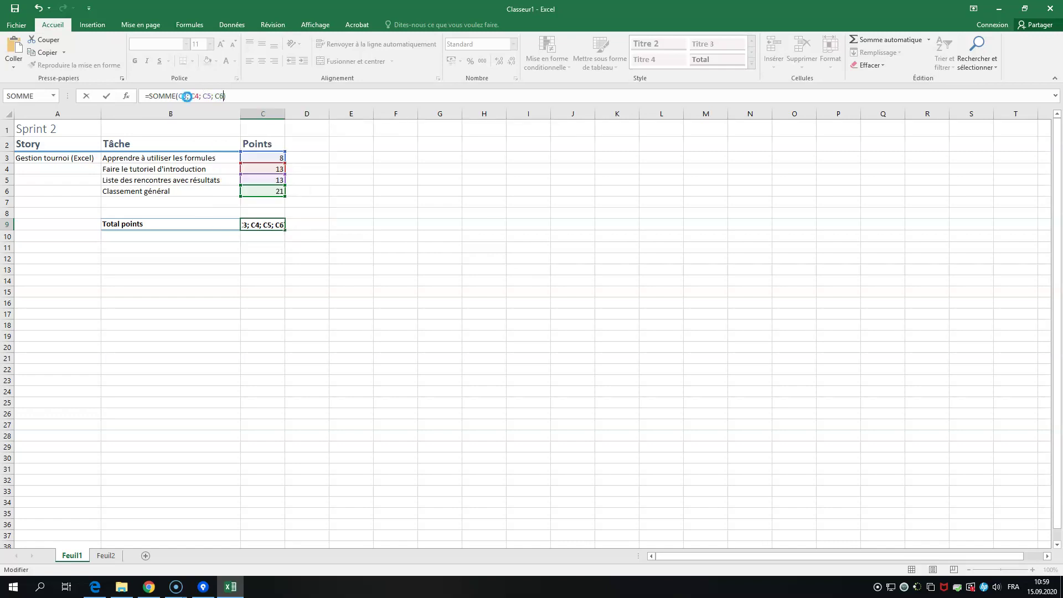
key(Return)
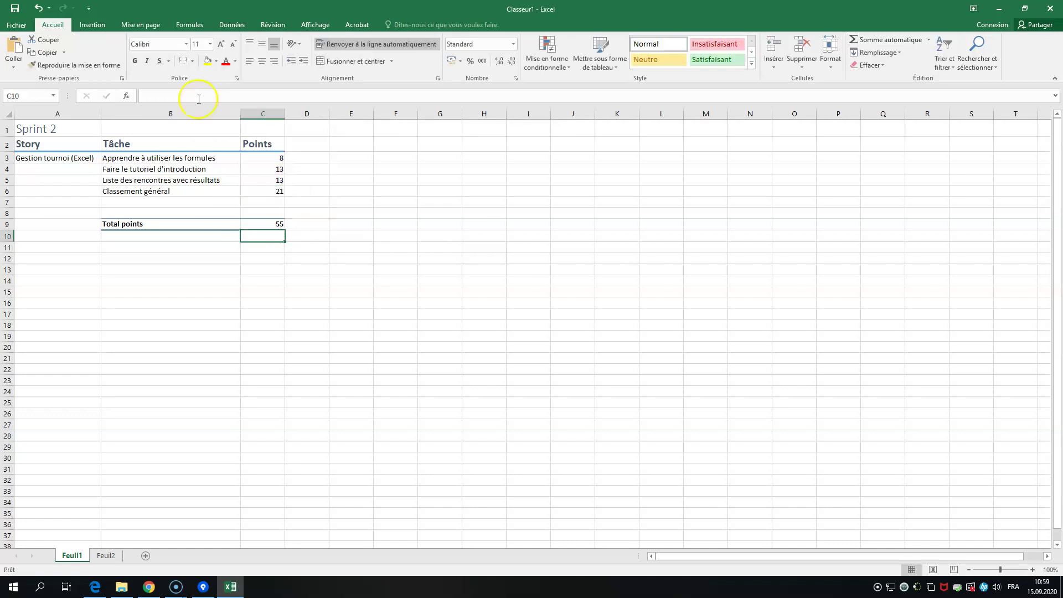
Change the SOMME arguments in C9 to the range C3:C8 so the empty rows are included.
click(271, 227)
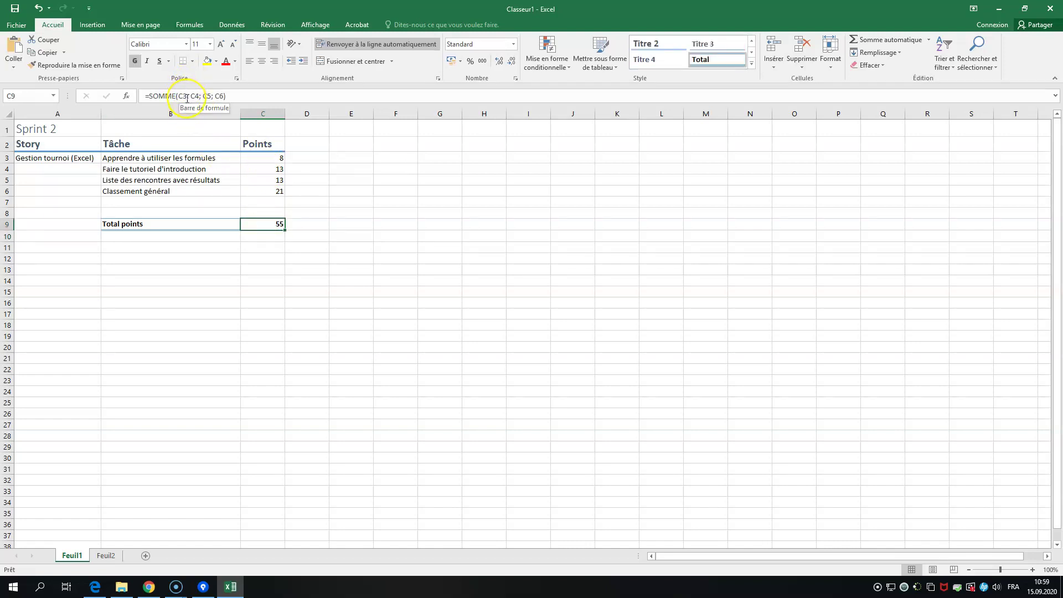
drag(187, 98, 218, 96)
key(BackSpace)
text(:)
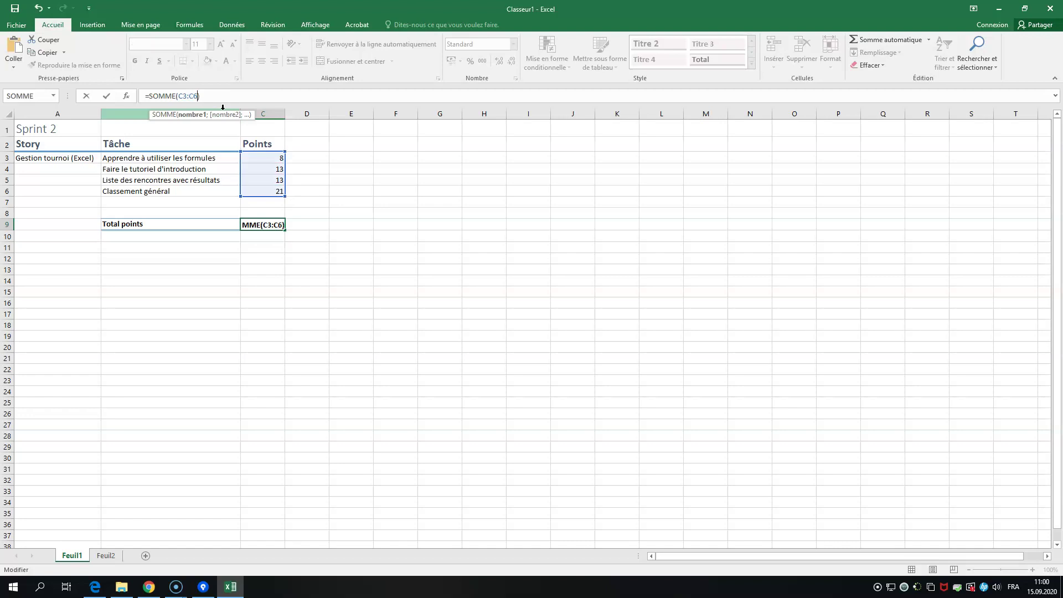
key(BackSpace)
text(8)
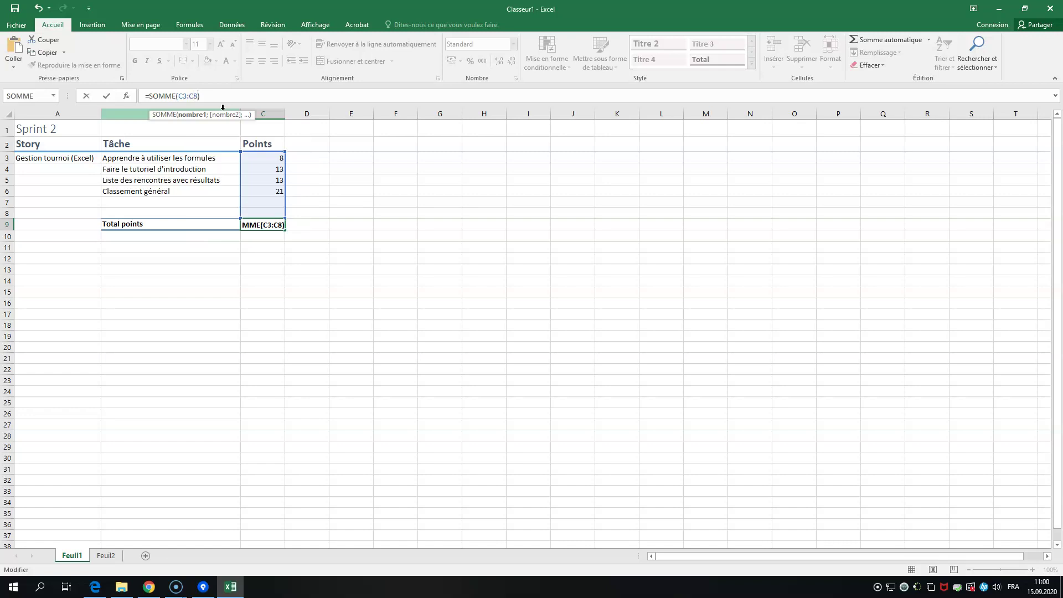
key(Return)
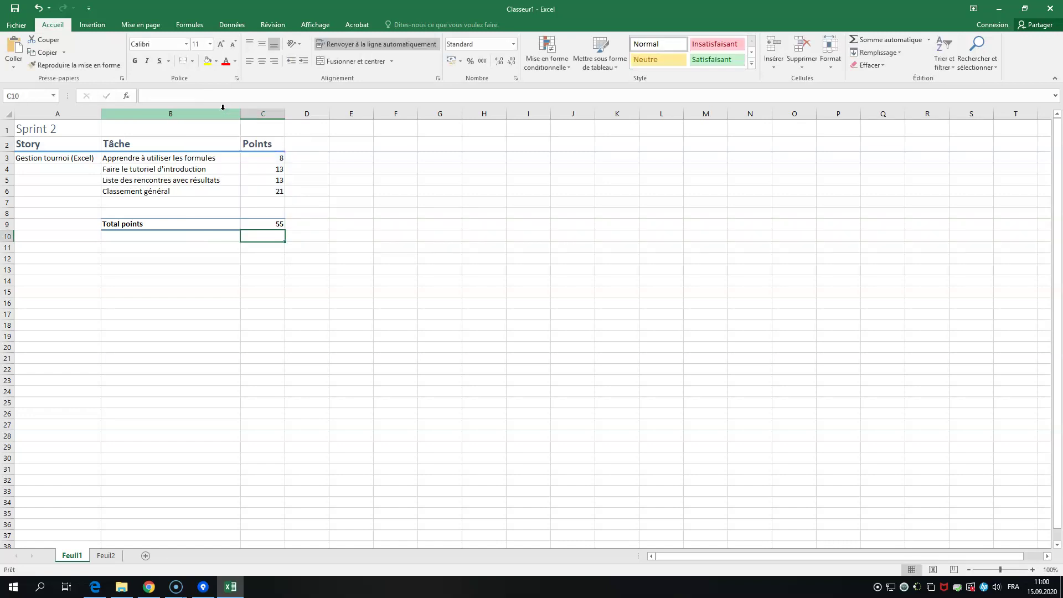
click(260, 224)
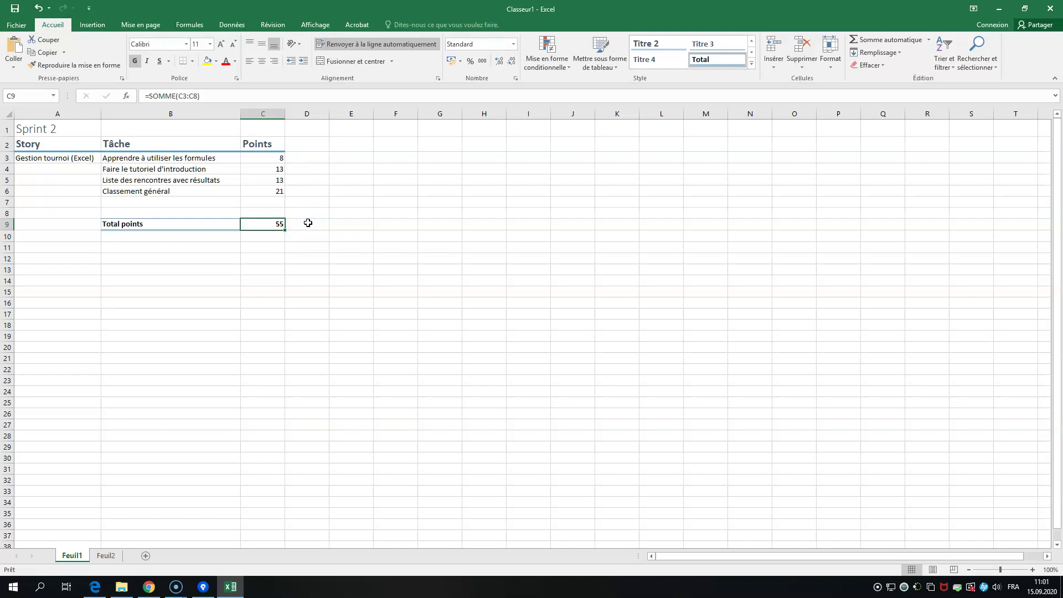
Add the column heading P1 in cell E2.
click(356, 148)
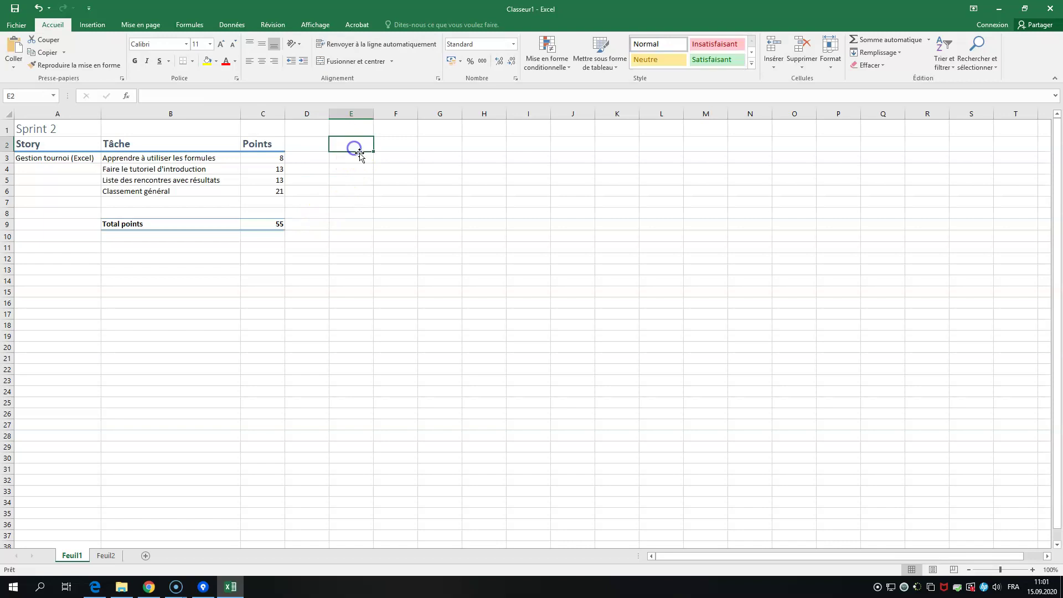
text(P1)
key(Return)
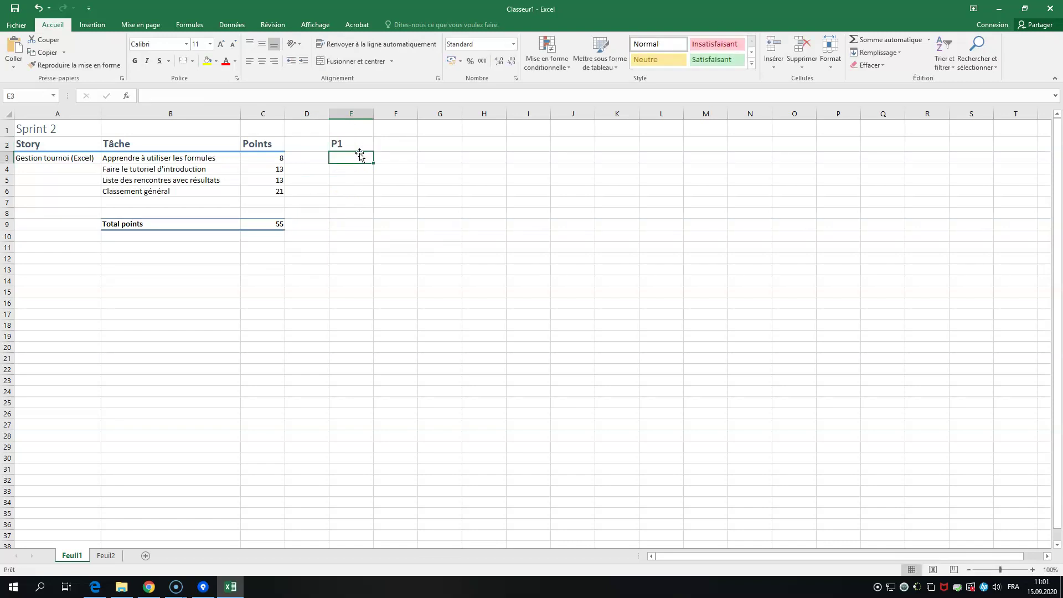
Enter the rough estimate "environ 8" in E9, on the Total points row under P1.
click(350, 225)
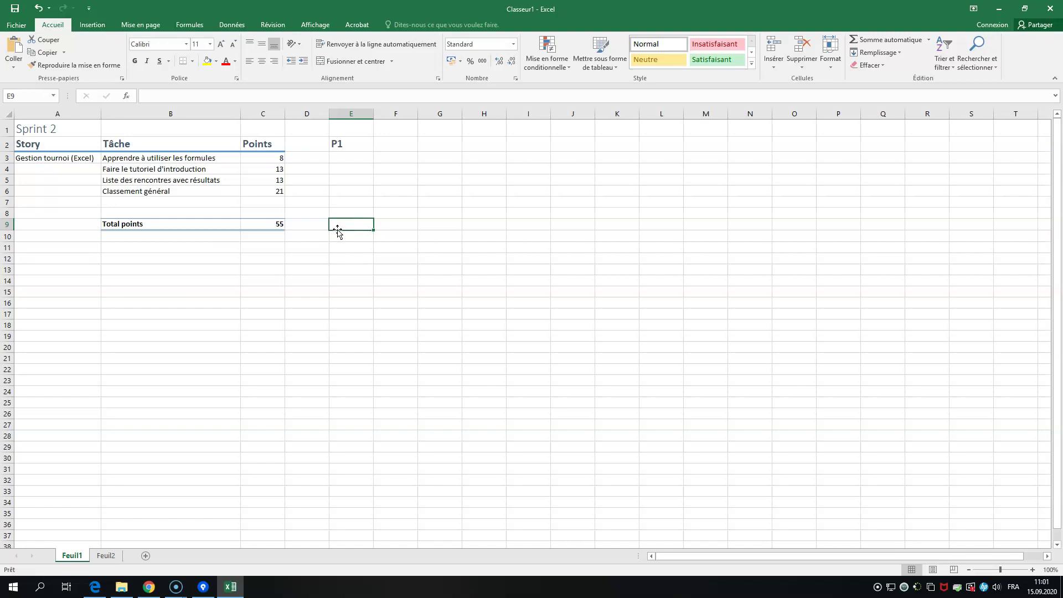
text(environ 8)
key(Return)
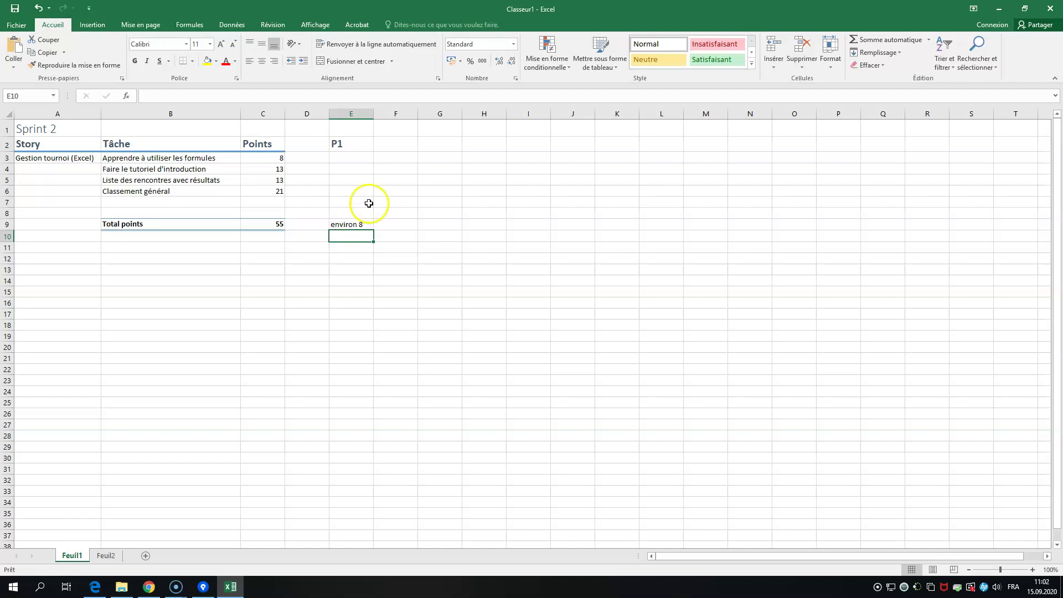
Replace the text estimate in E9 with the formula =55/6 and check its content.
click(361, 223)
text(=)
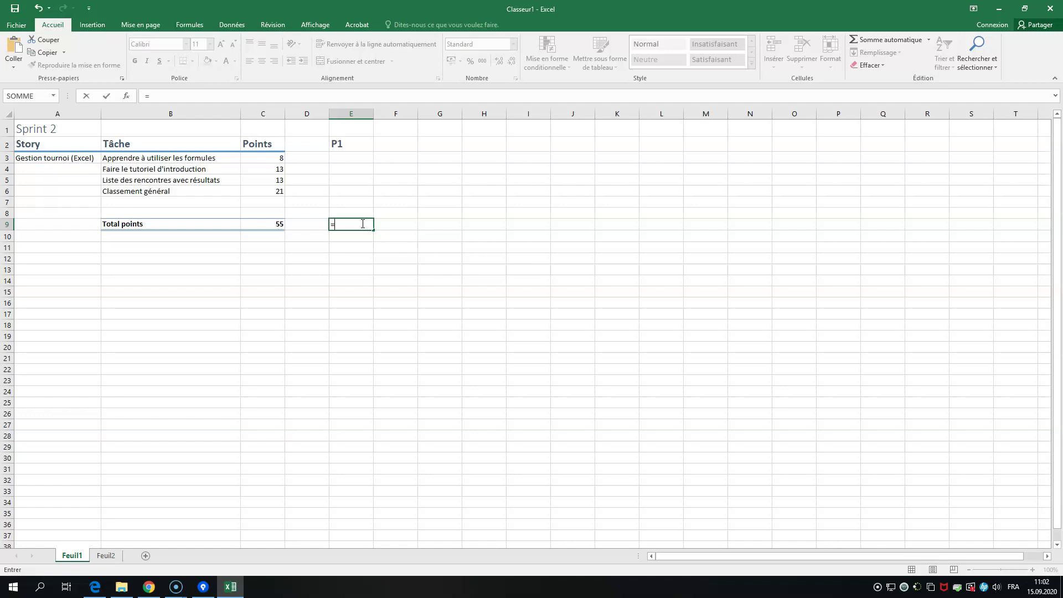
text(55/6)
key(Return)
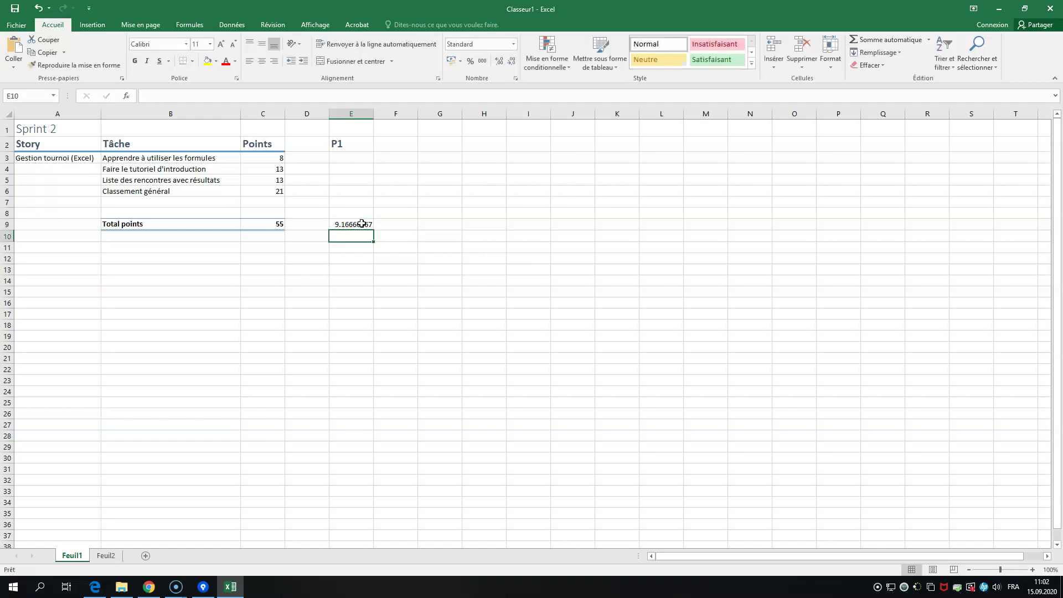
click(362, 224)
double_click(357, 224)
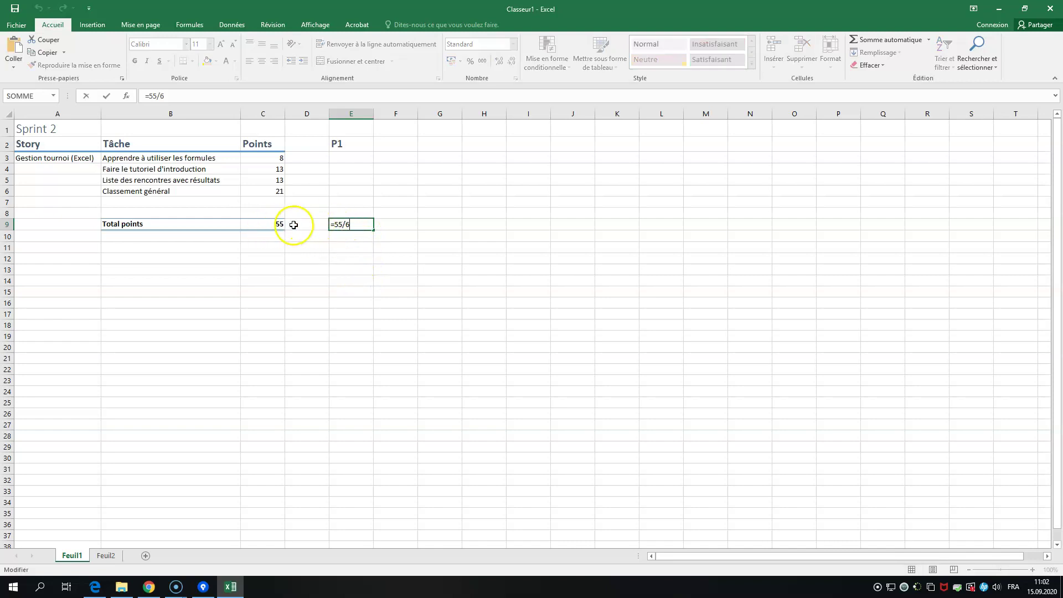
click(335, 244)
click(349, 227)
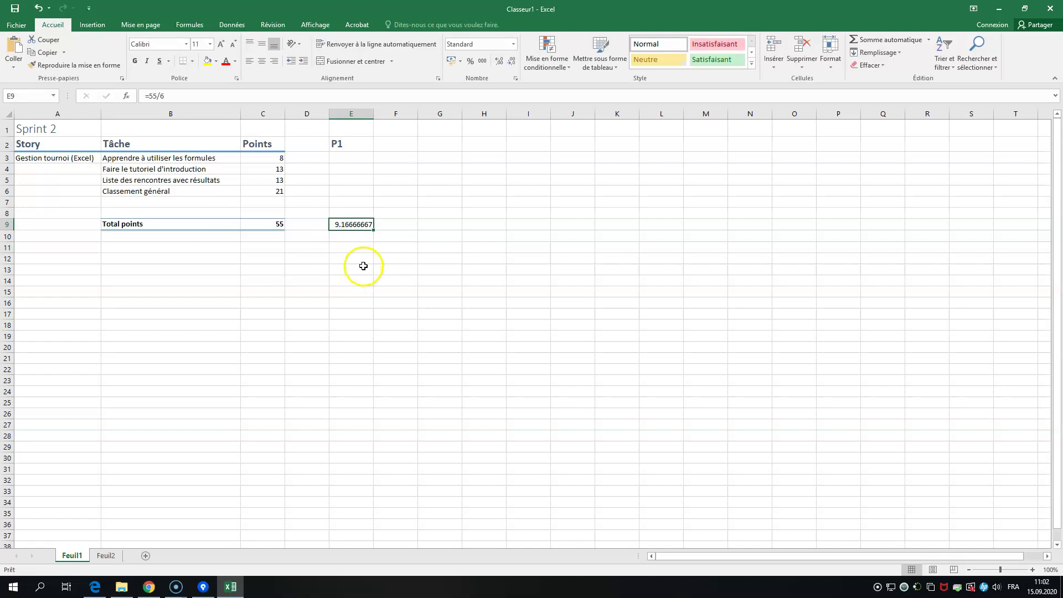
Change the points for "Faire le tutoriel d'introduction" in C4 to 8 to test the totals.
click(279, 159)
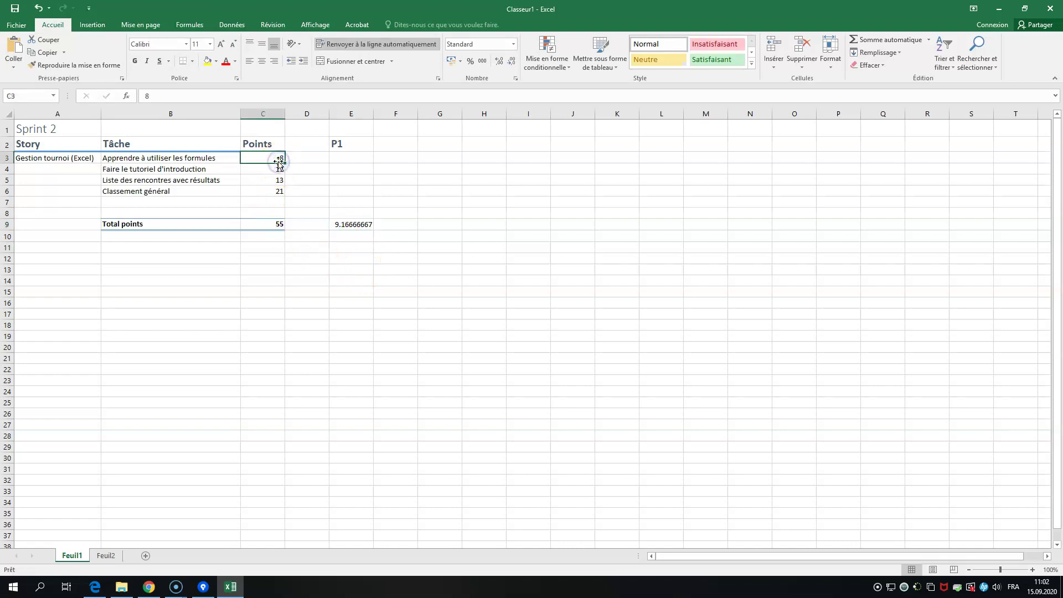
key(Return)
text(8)
key(Return)
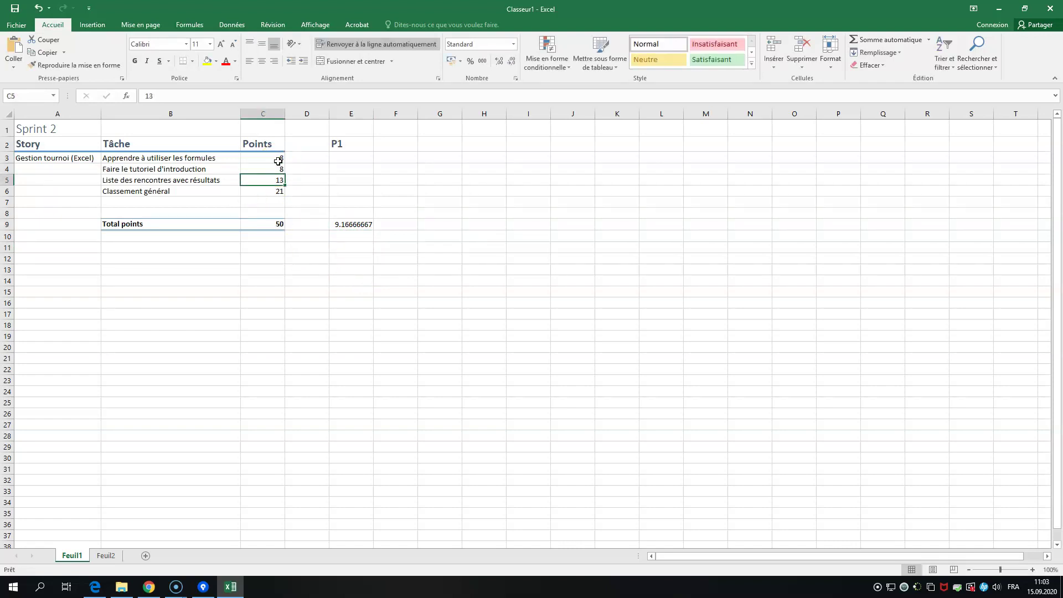
Replace the fixed total in the E9 formula with a cell reference, giving =C9/6.
click(352, 227)
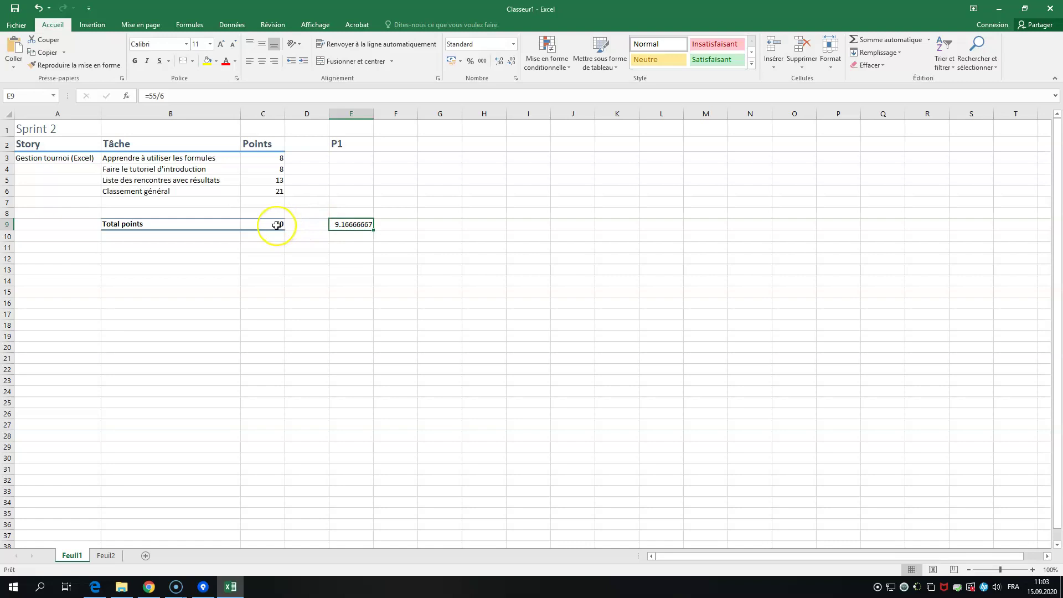
double_click(357, 226)
click(343, 226)
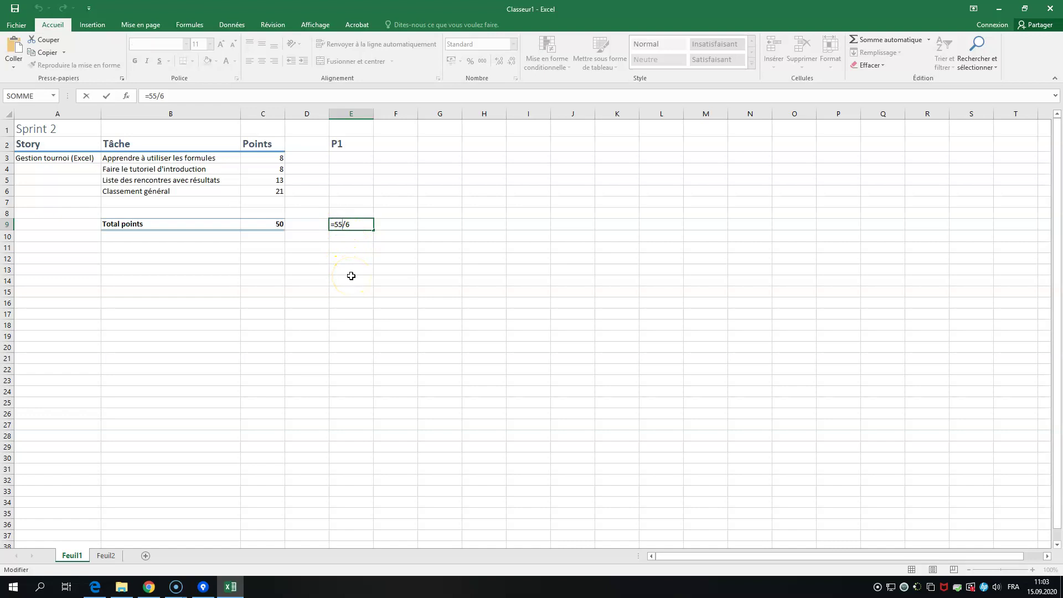
key(BackSpace)
key(BackSpace)
text(C9)
key(Return)
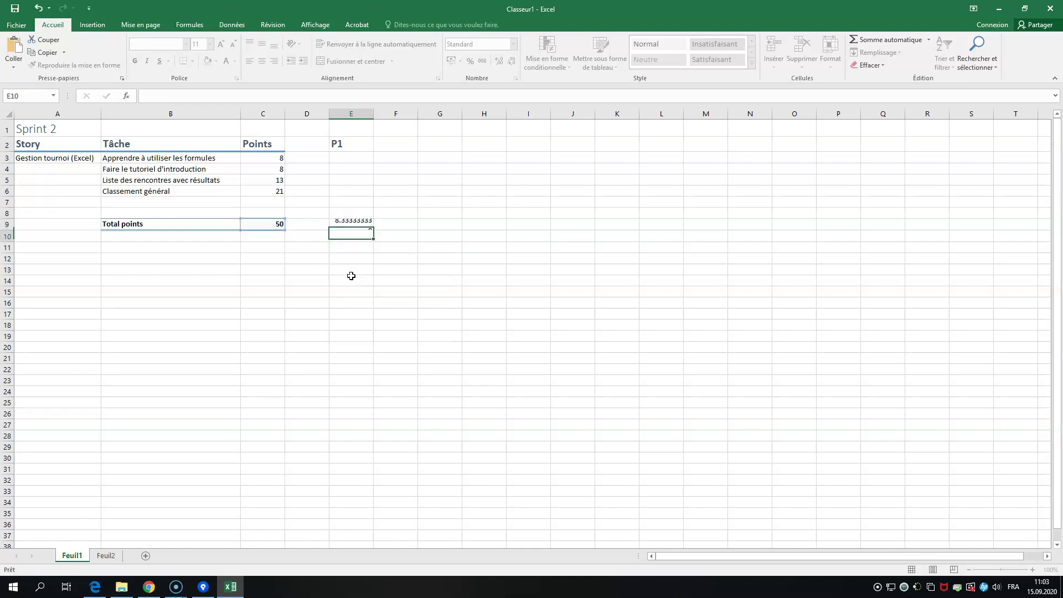
Set the points for "Faire le tutoriel d'introduction" in C4 back to 13.
click(278, 169)
text(13)
key(Return)
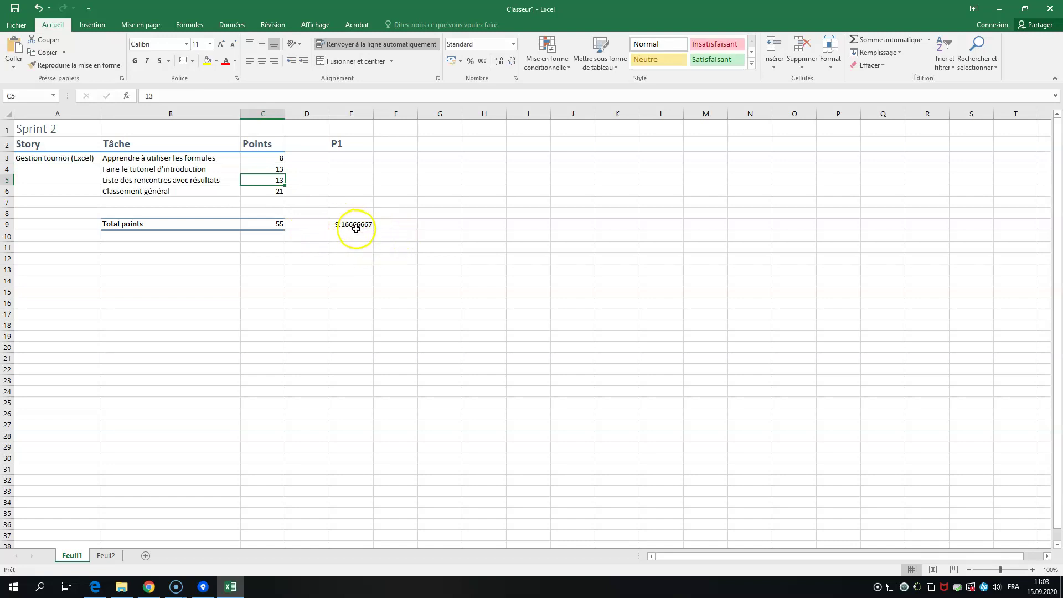
Add the column heading P2 in cell F2.
click(403, 149)
text(P2)
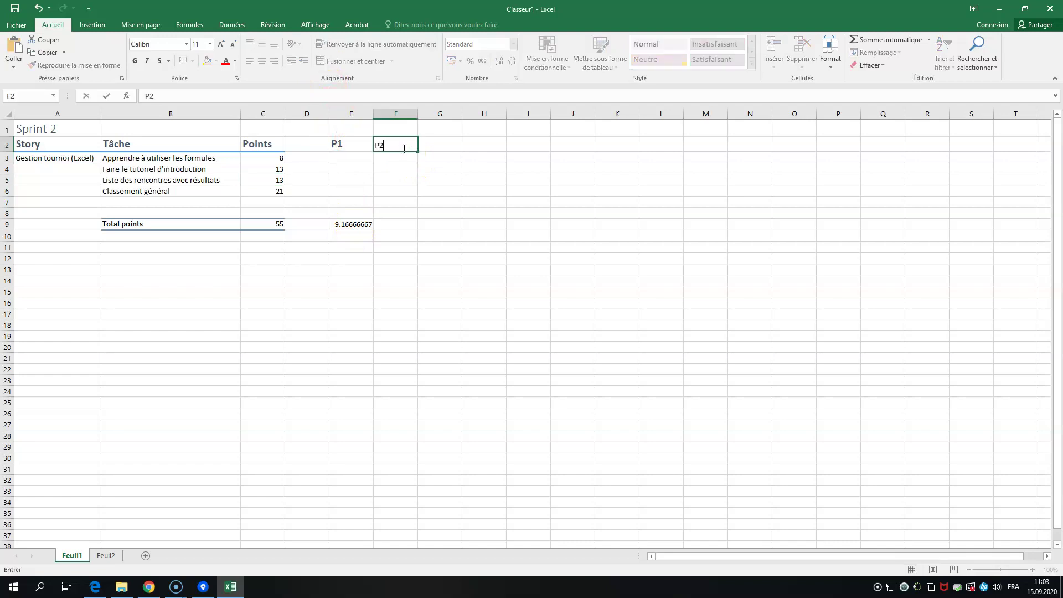
key(Return)
Enter the formula =(C9-E9)/5 in F9, on the Total points row under P2.
click(403, 221)
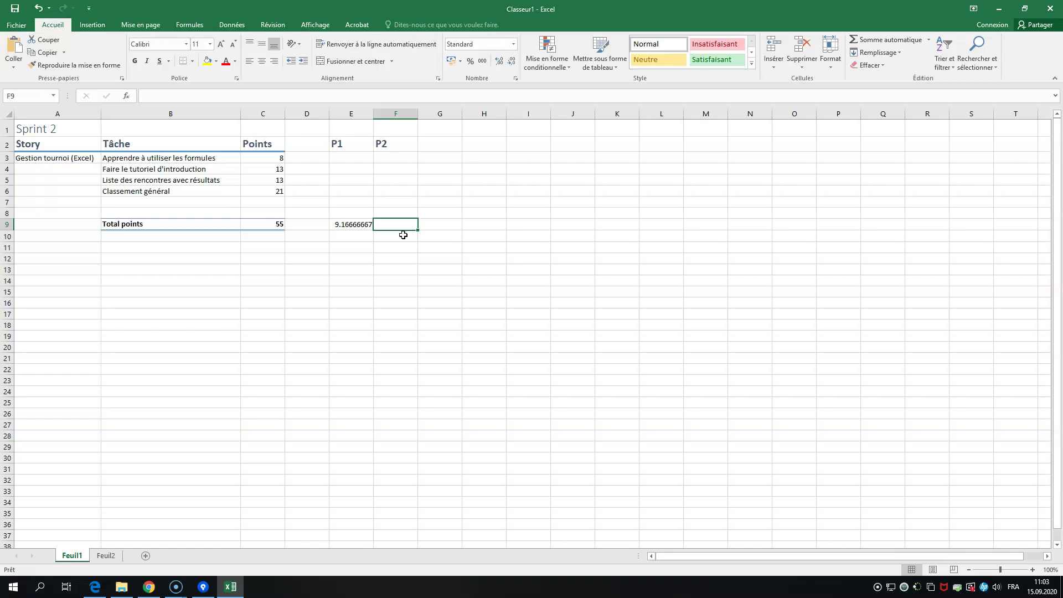
text(=)
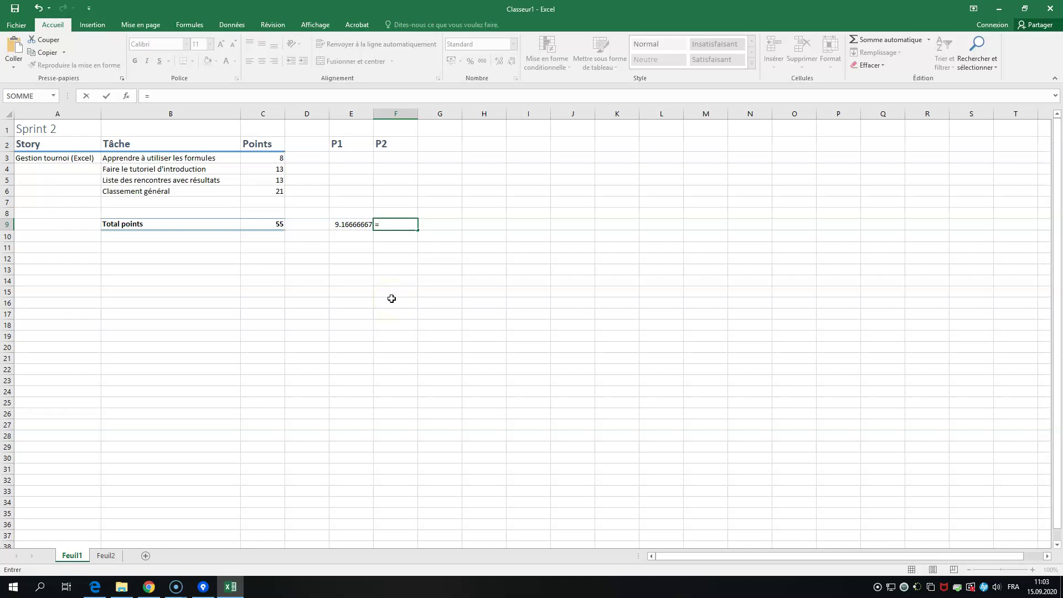
key(BackSpace)
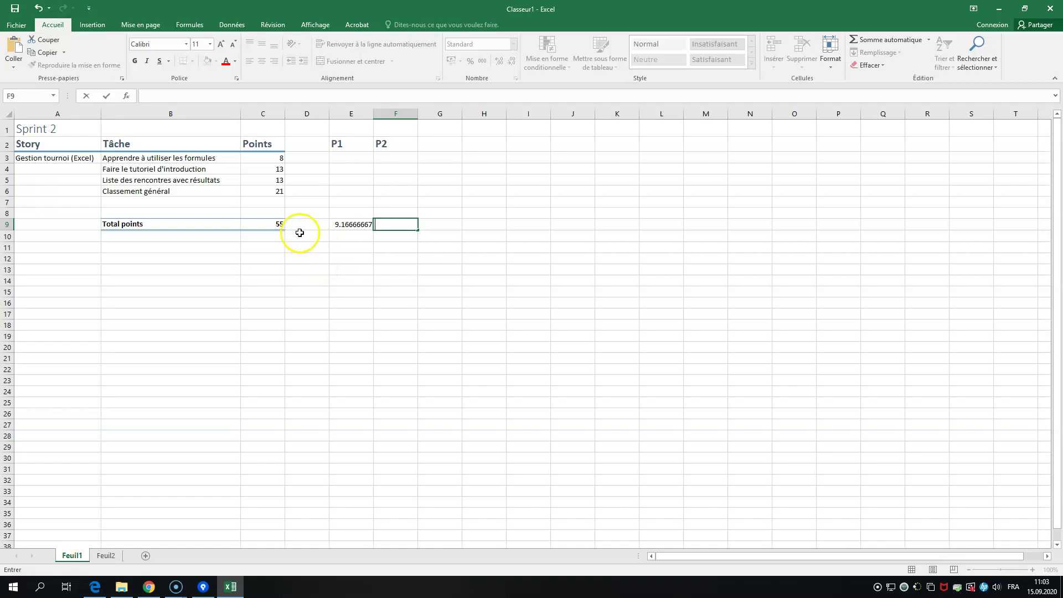
text(=)
click(272, 224)
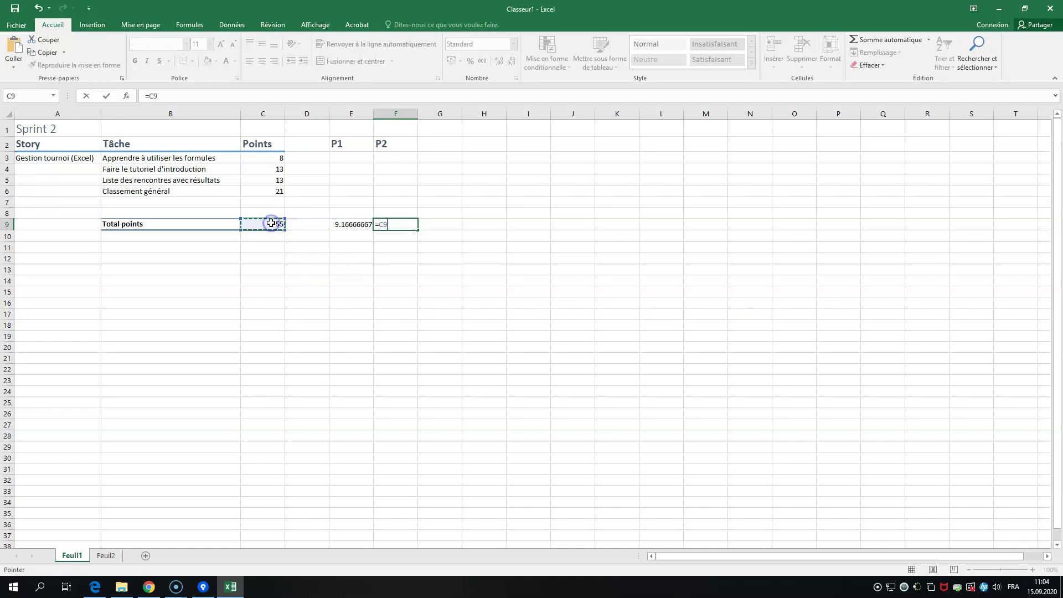
text(-)
click(351, 224)
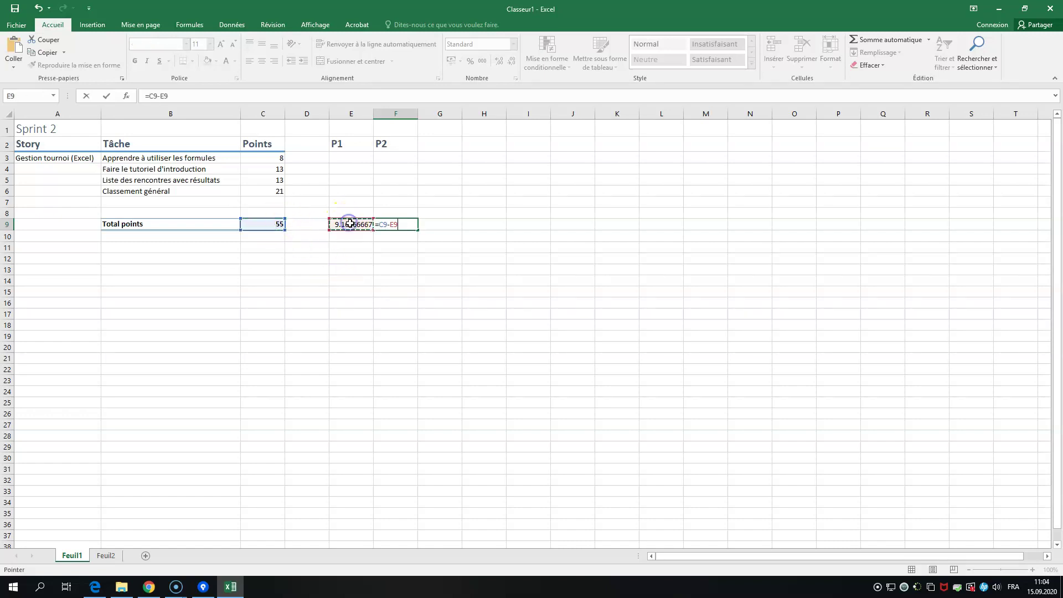
text())
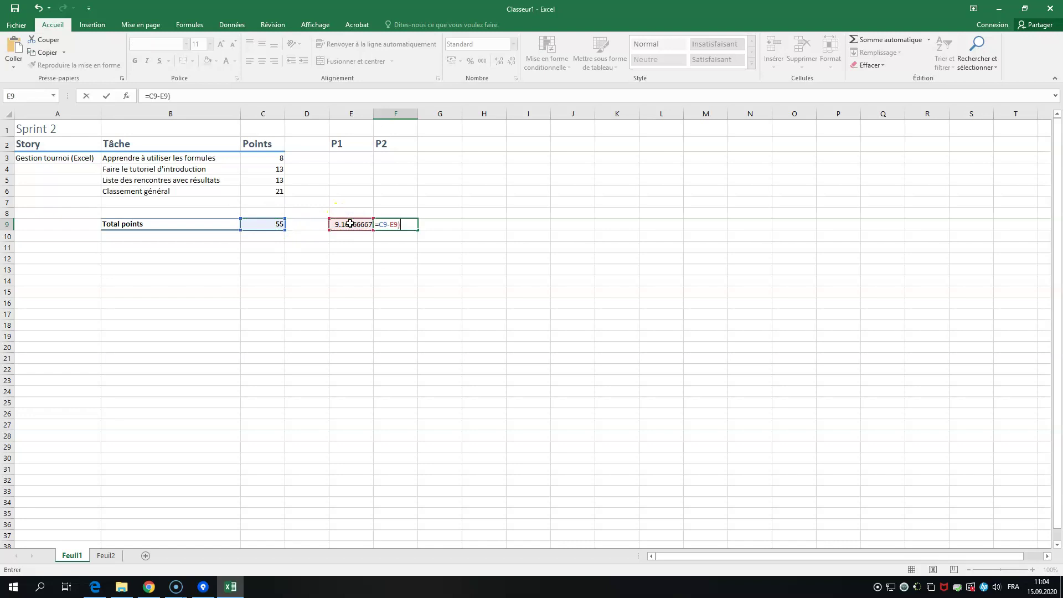
click(380, 224)
text(()
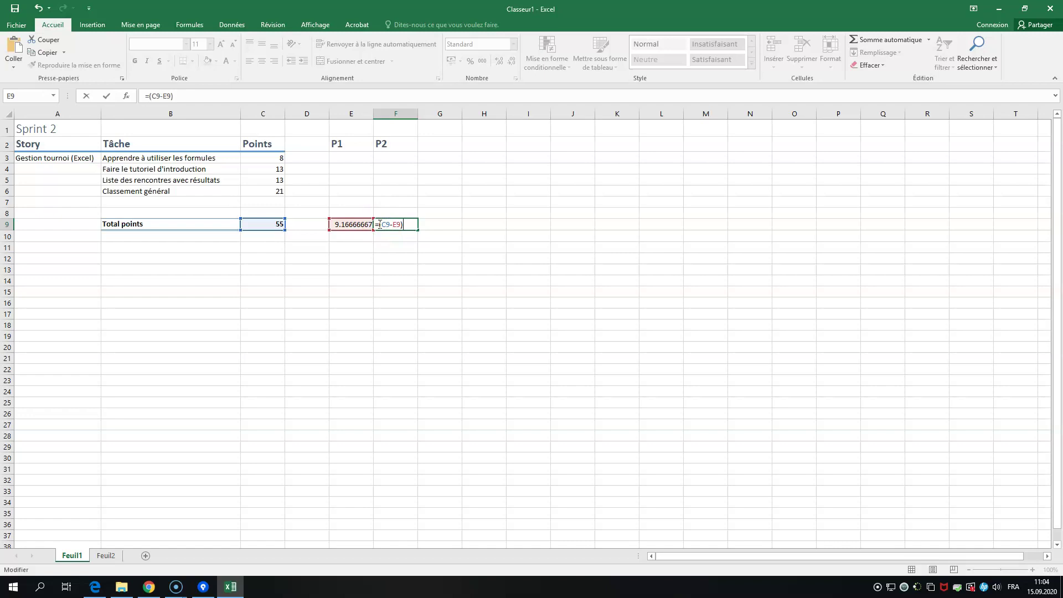
key(Return)
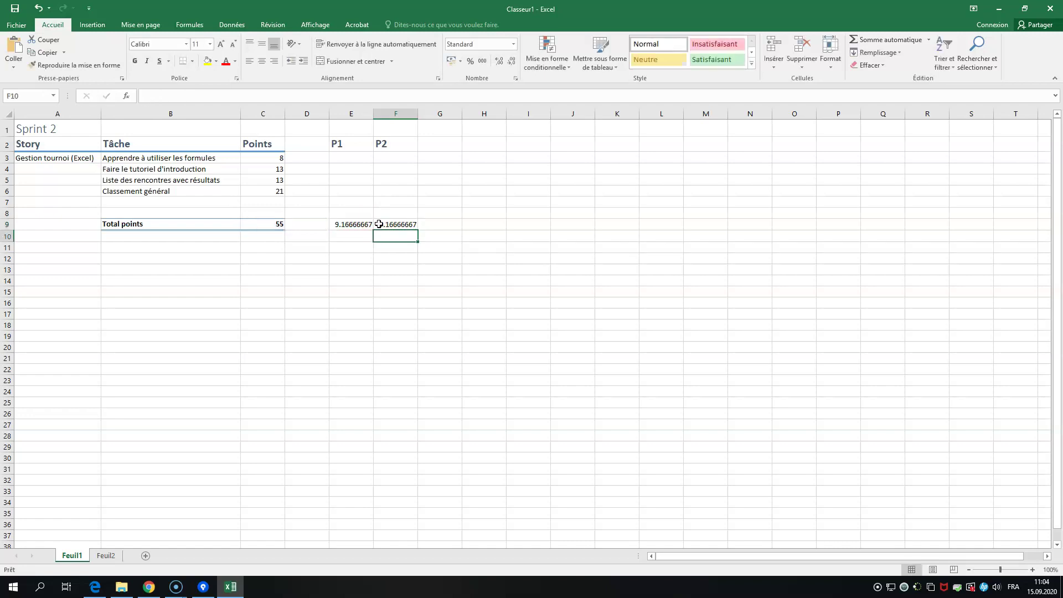
click(389, 225)
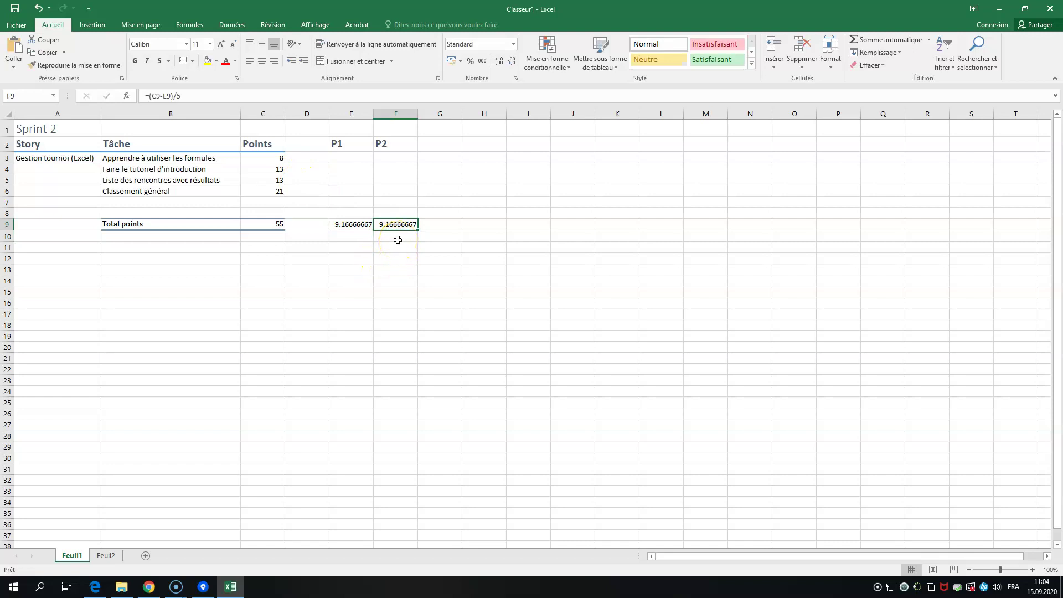
Rewrite the F9 formula as twice the P1 value, giving =2*E9.
click(412, 228)
double_click(409, 225)
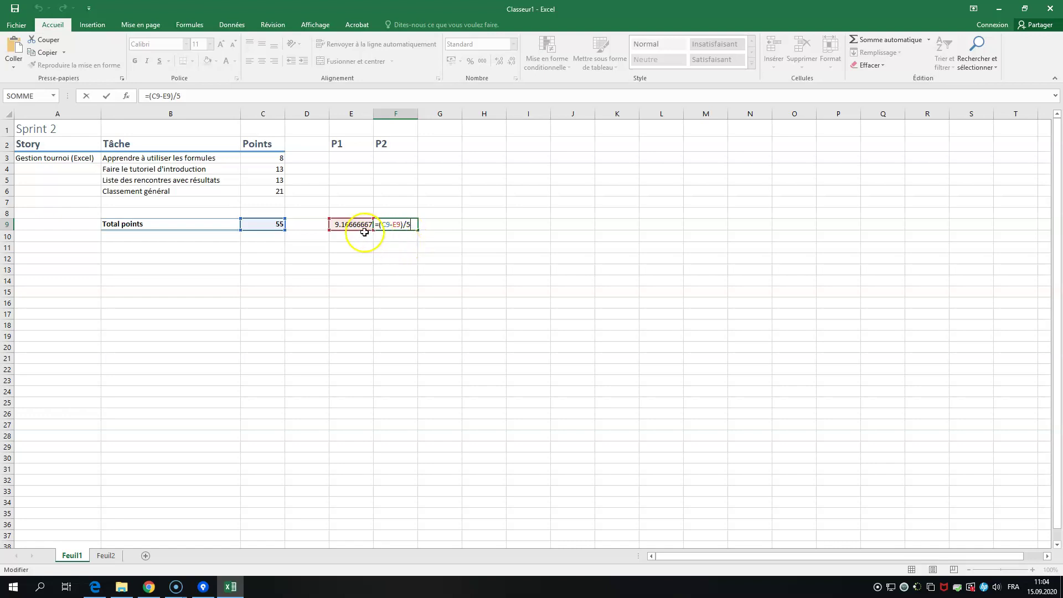
key(BackSpace)
key(BackSpace)
key(BackSpace)
key(BackSpace)
key(BackSpace)
key(BackSpace)
key(BackSpace)
key(BackSpace)
key(BackSpace)
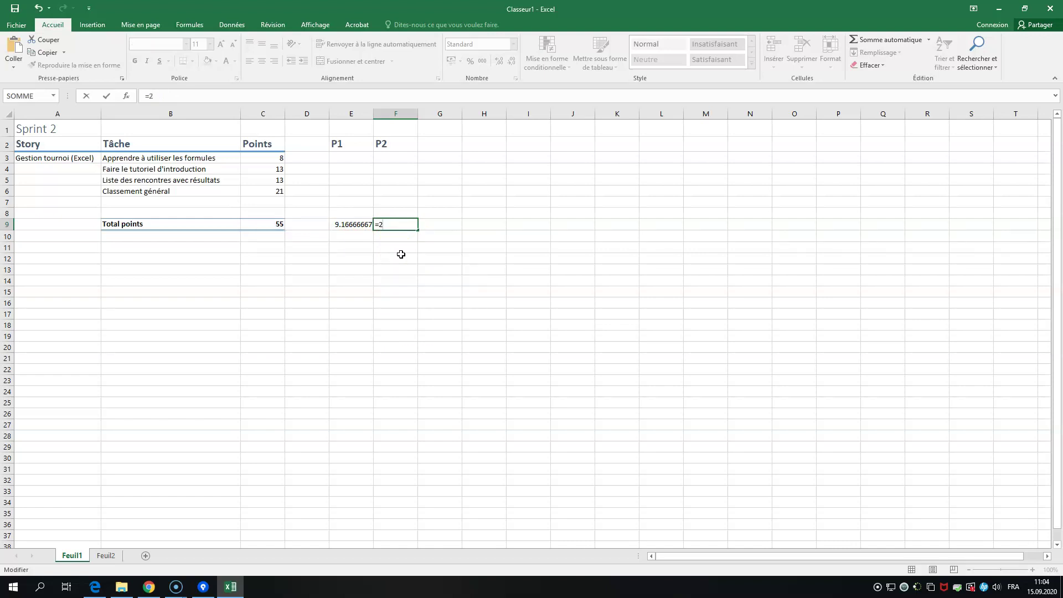
click(364, 223)
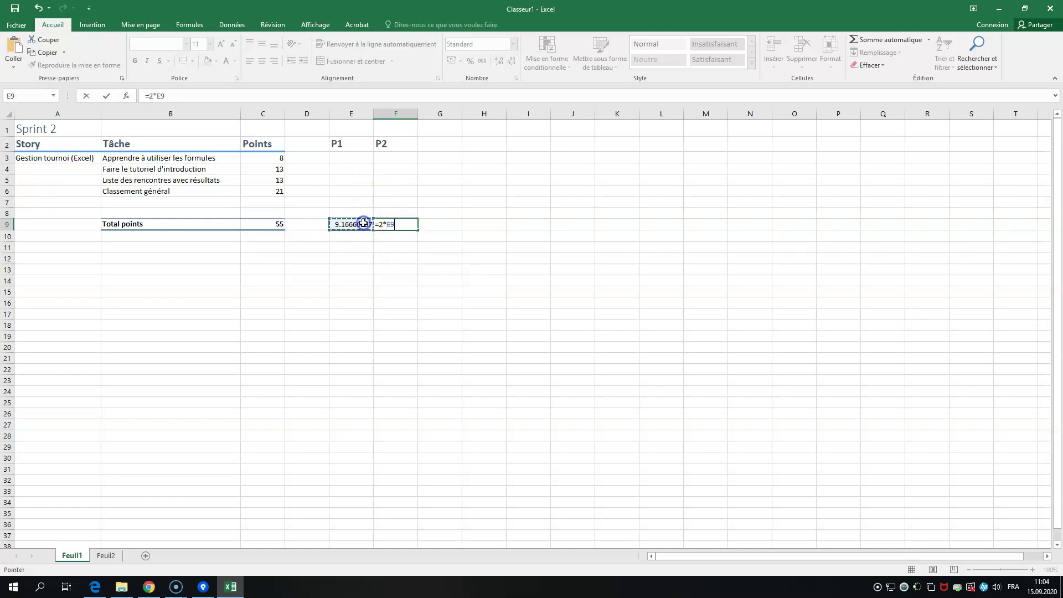
key(Return)
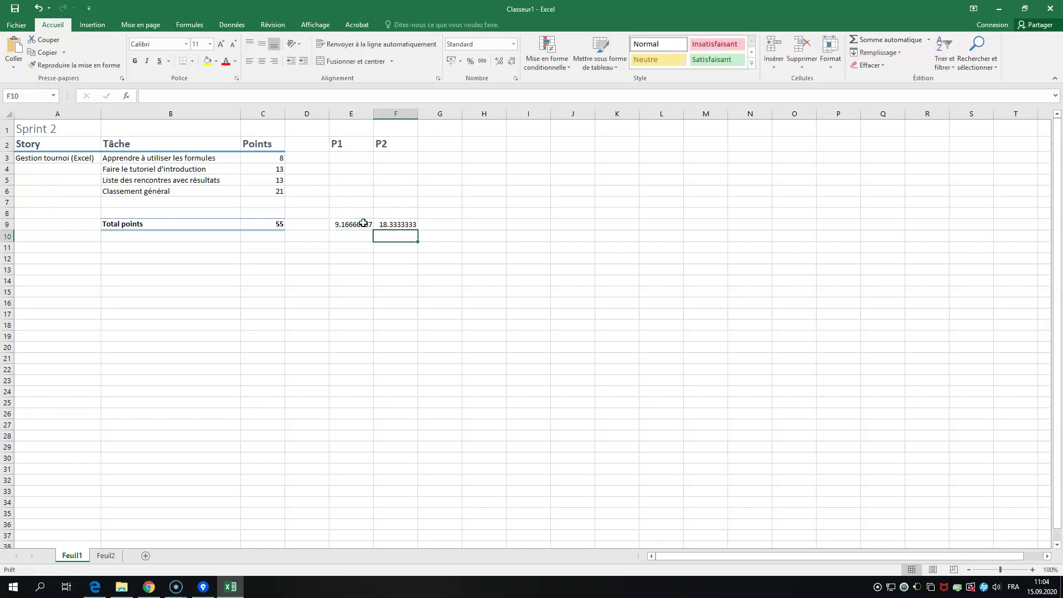
Replace the F9 formula with =E9+C9/6, adding one sixth of the total to the P1 value, and reopen it for review.
click(392, 223)
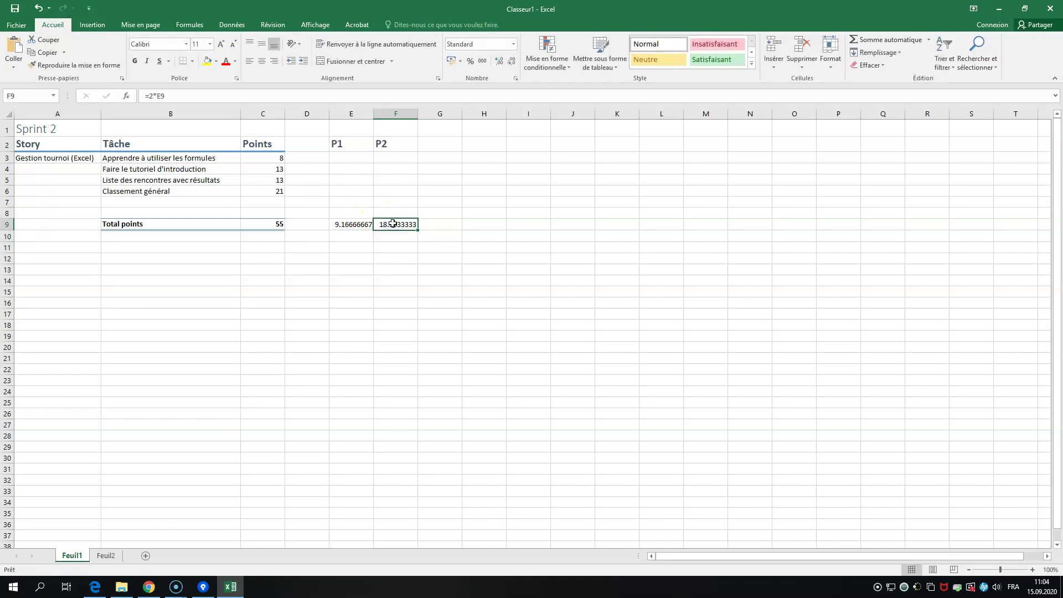
text(=)
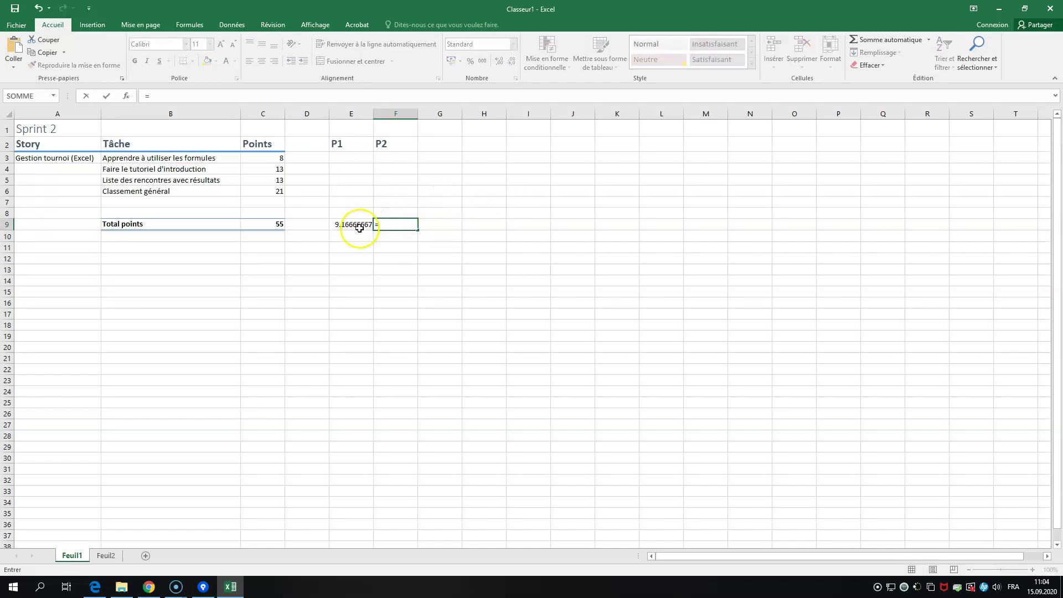
click(360, 227)
text(+)
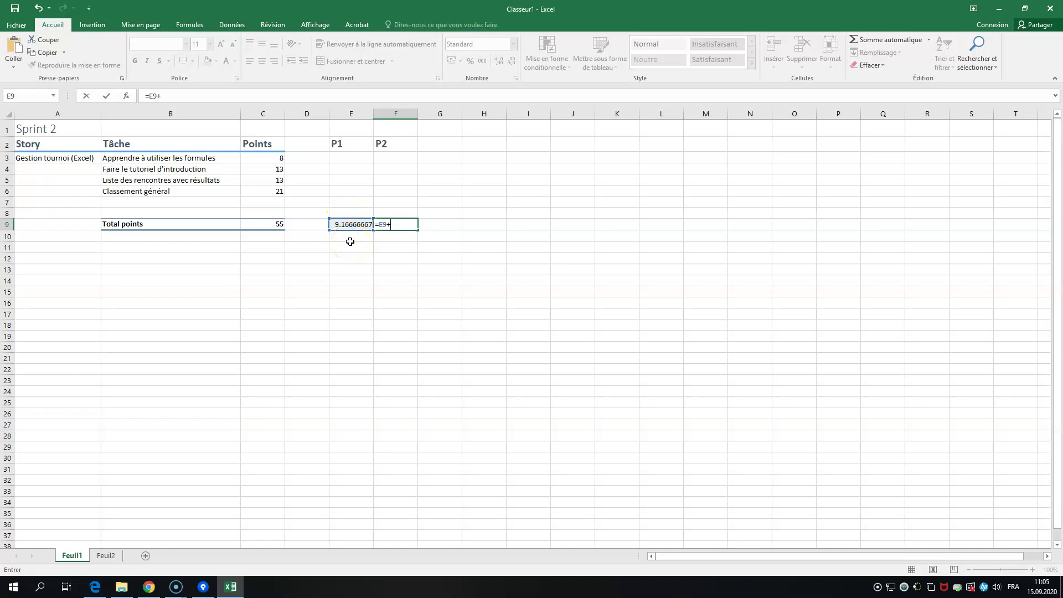
click(277, 225)
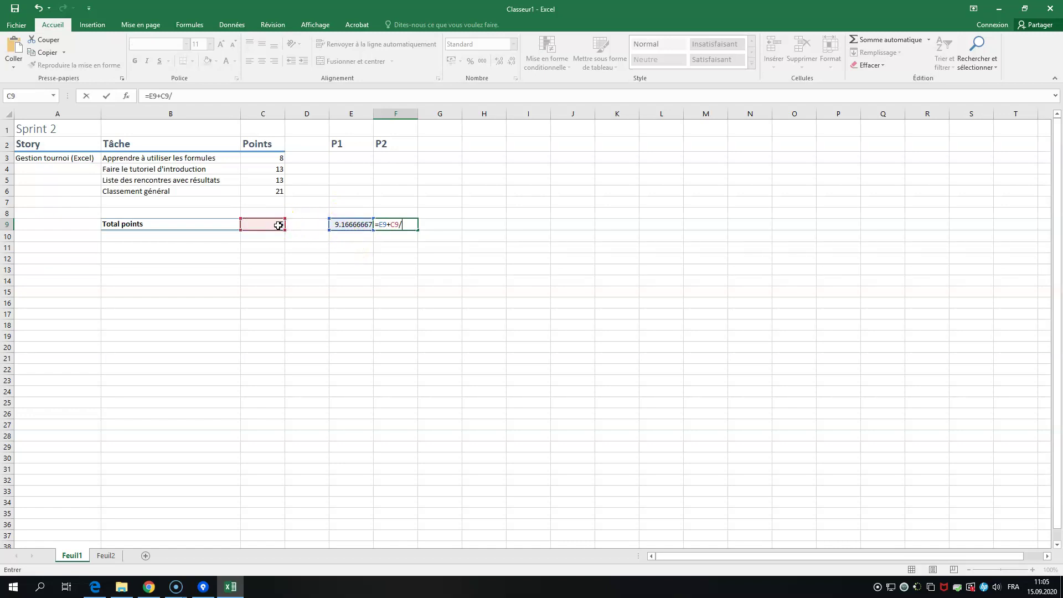
key(Return)
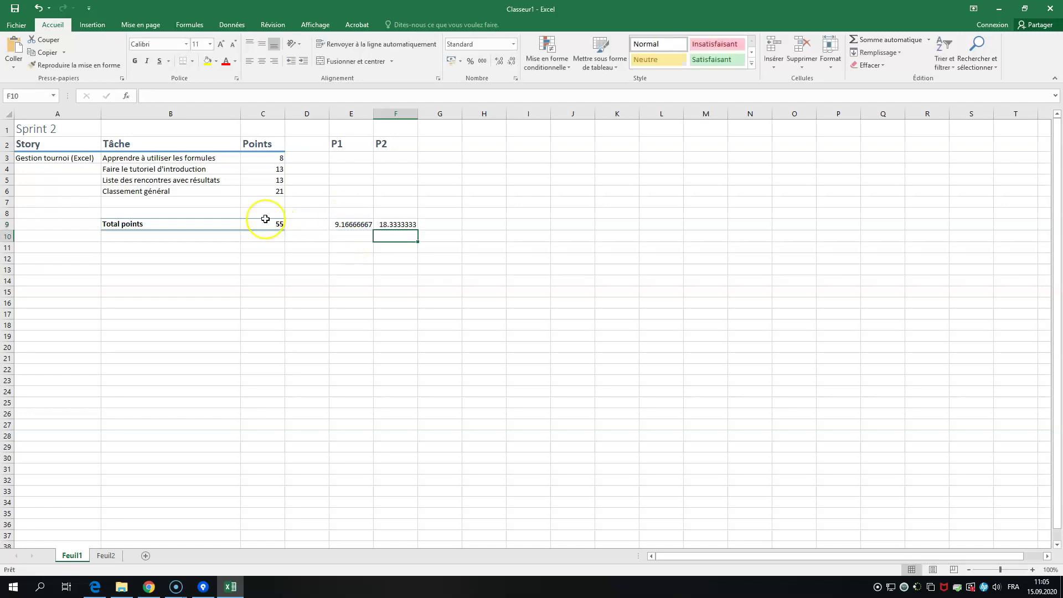
click(400, 225)
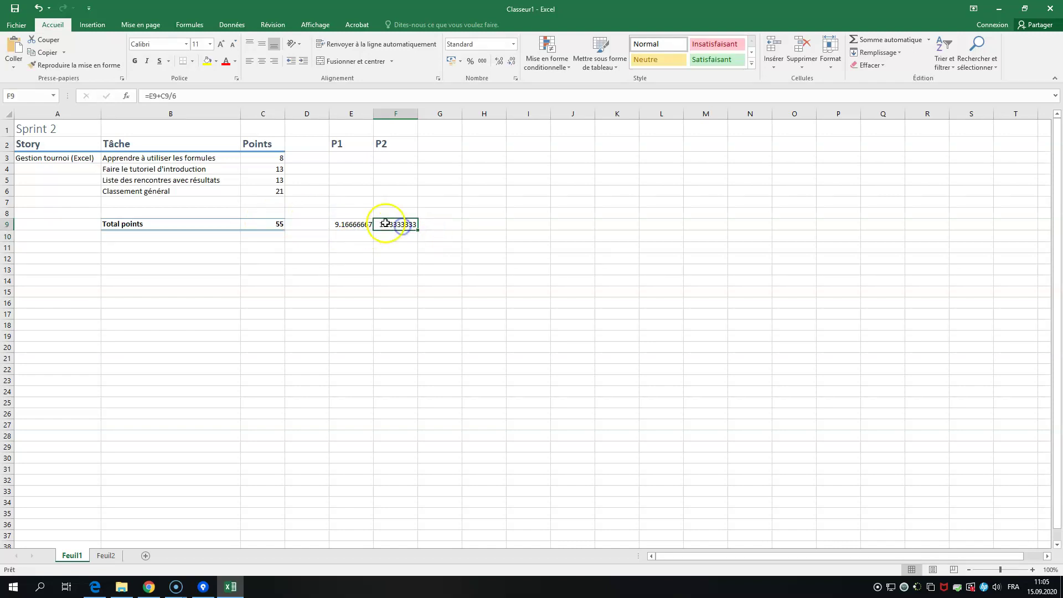
double_click(394, 226)
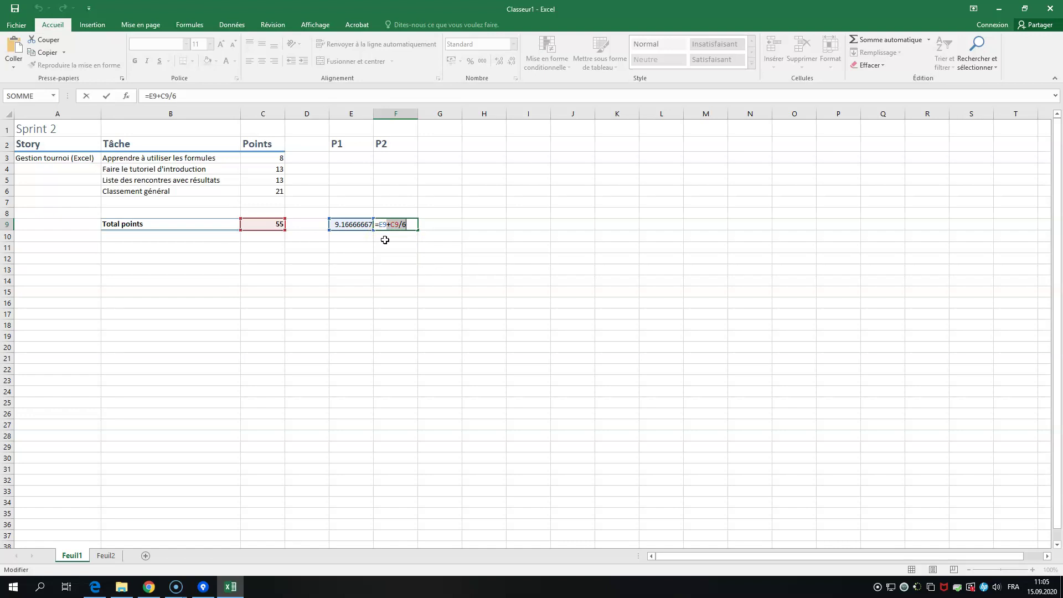
Change the F9 formula on the Total points row to =2*E9.
click(380, 223)
text(2*)
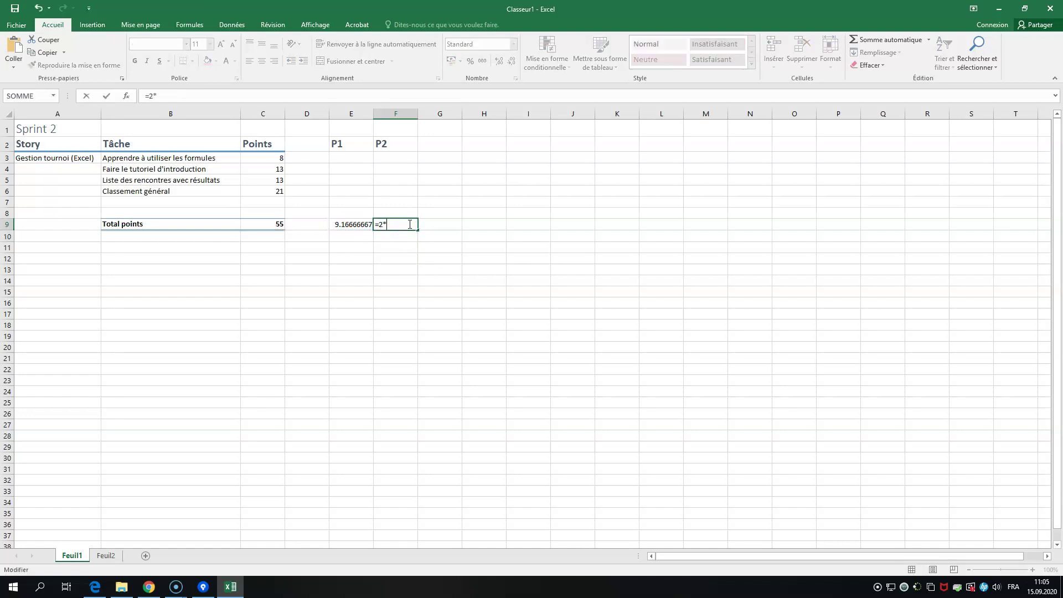
click(356, 224)
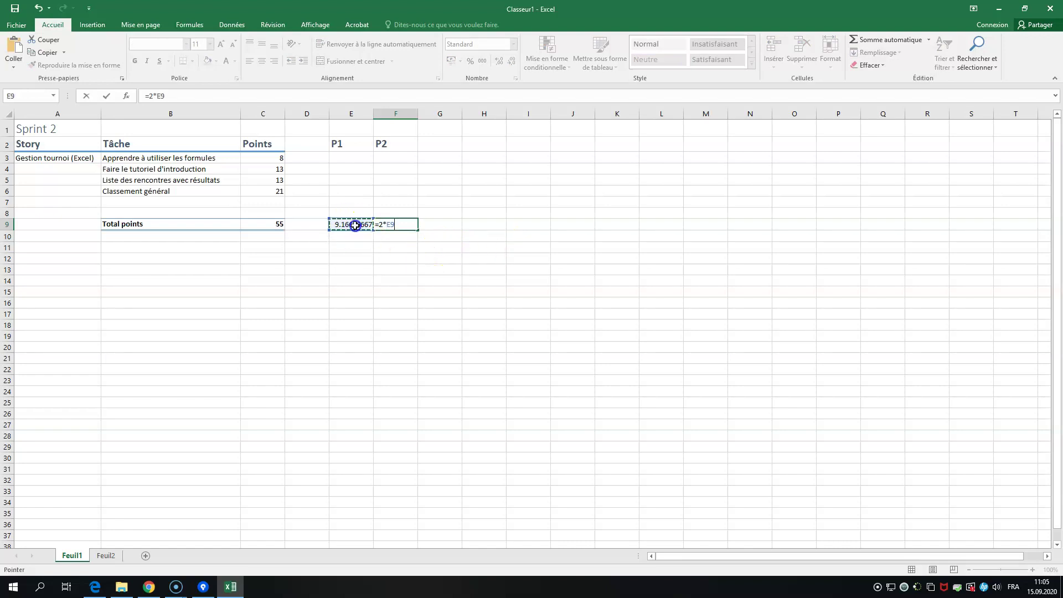
key(Return)
Add the column heading P3 in cell G2.
click(430, 147)
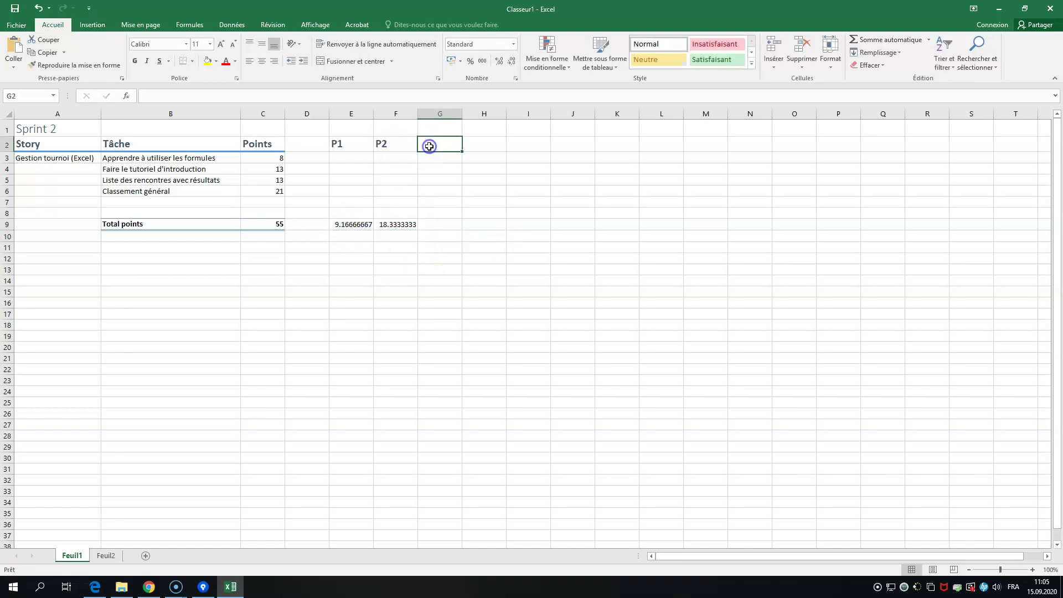
text(P3)
key(Return)
Enter the formula =3*E9 in G9, on the Total points row under P3.
click(438, 225)
text(=)
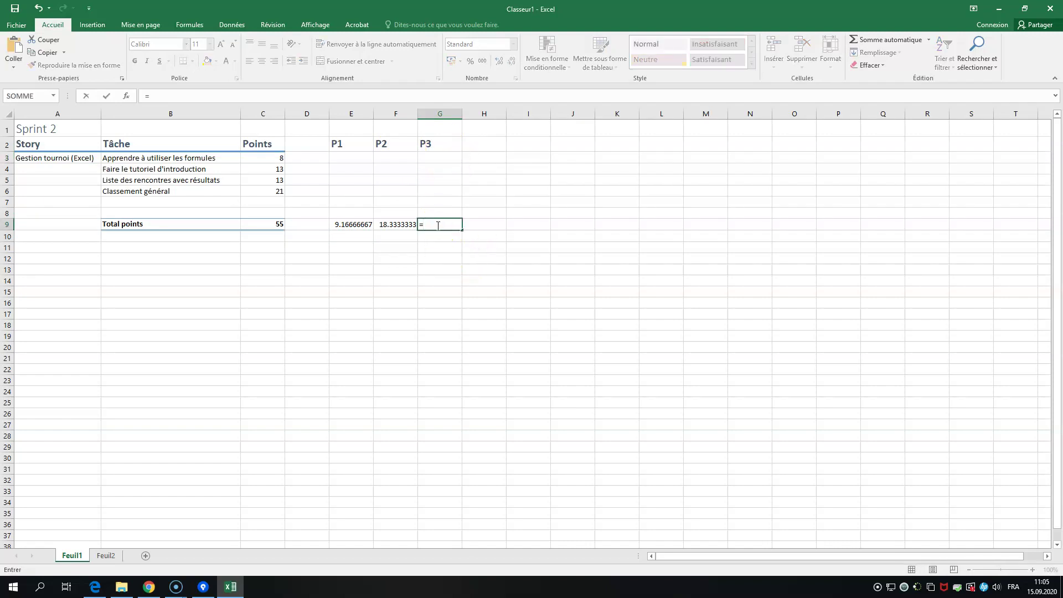
text(3*)
click(347, 229)
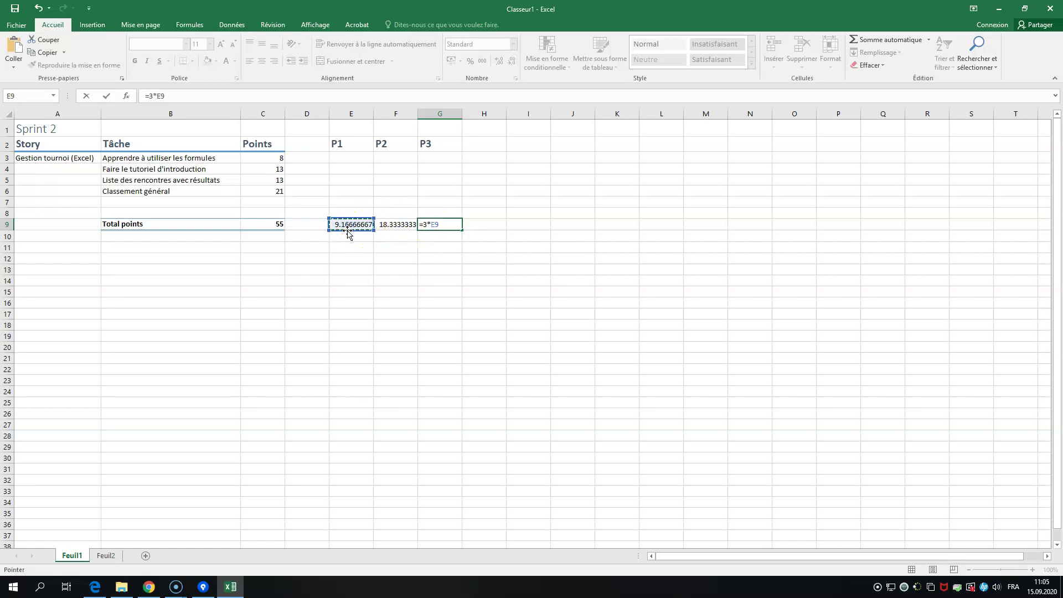
key(Return)
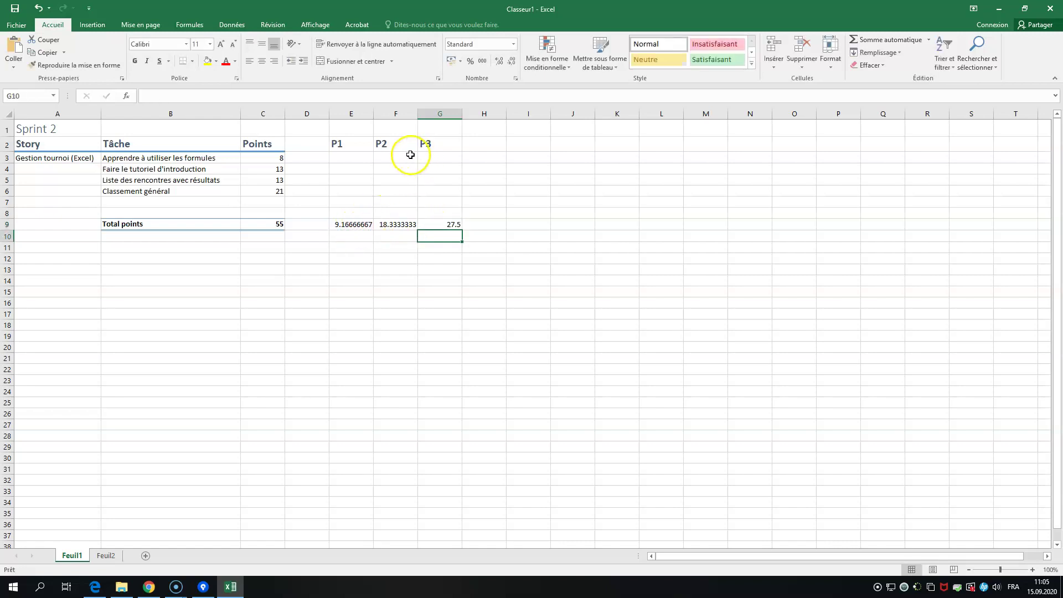
Extend the P1 to P3 heading series across to J2, adding P4, P5 and P6.
drag(339, 146, 447, 148)
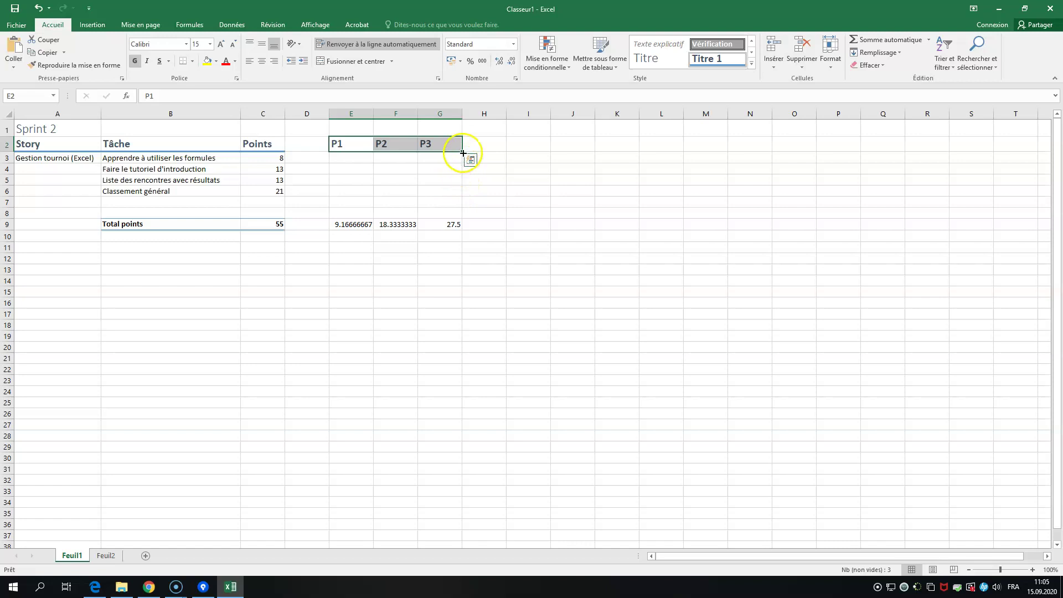
drag(463, 151, 580, 149)
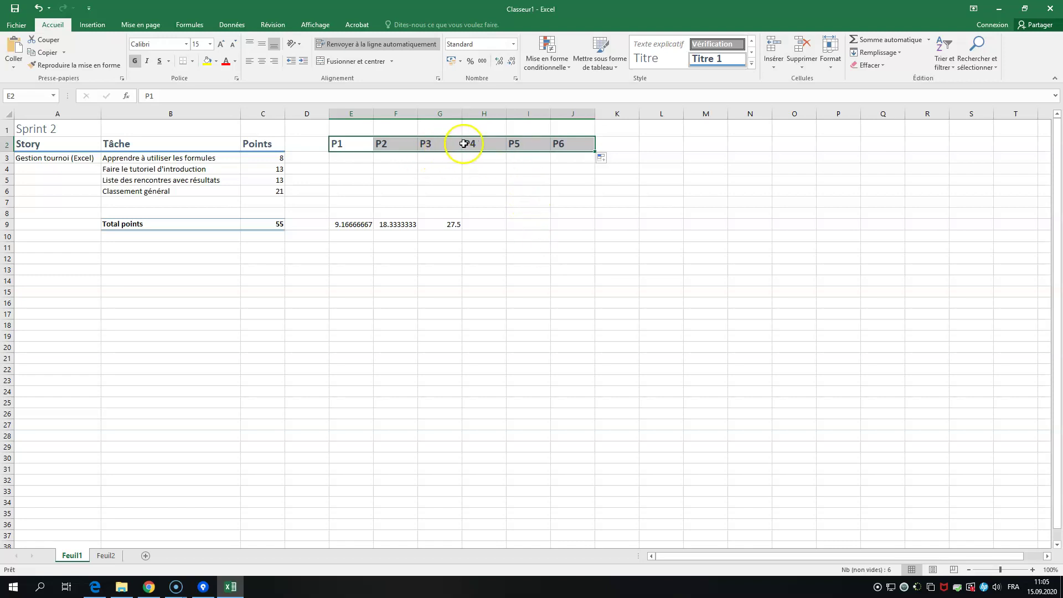
Try filling the G9 formula across the Total points row to J9.
click(450, 226)
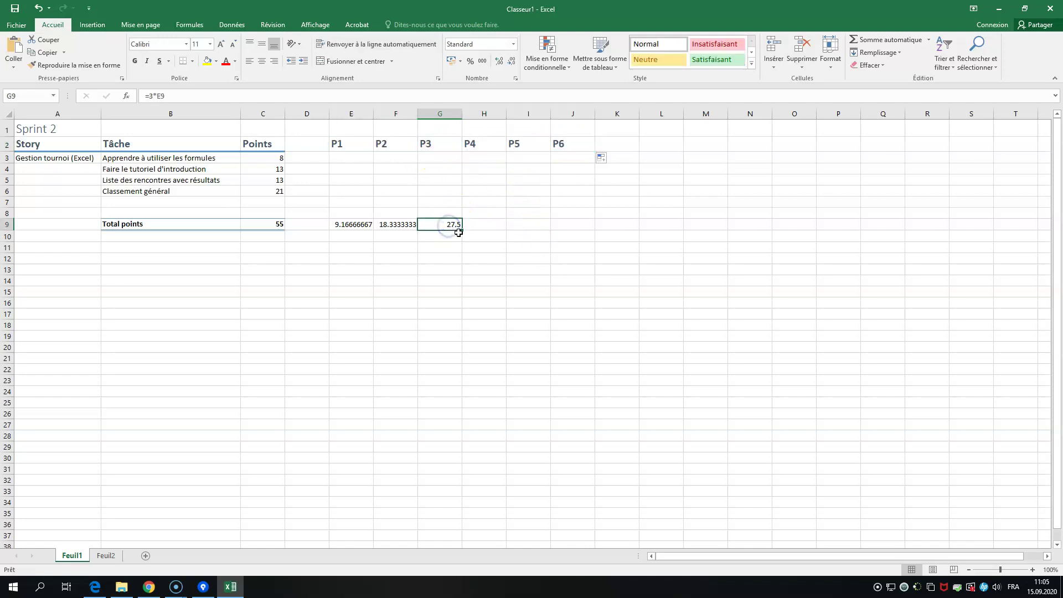
drag(345, 225, 578, 230)
click(449, 244)
click(444, 225)
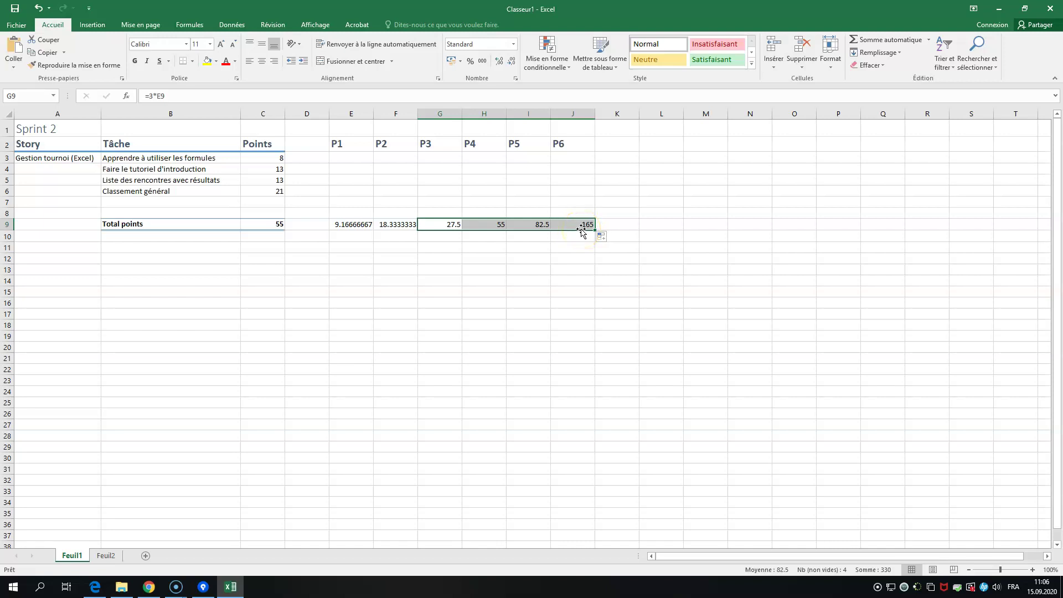
click(483, 259)
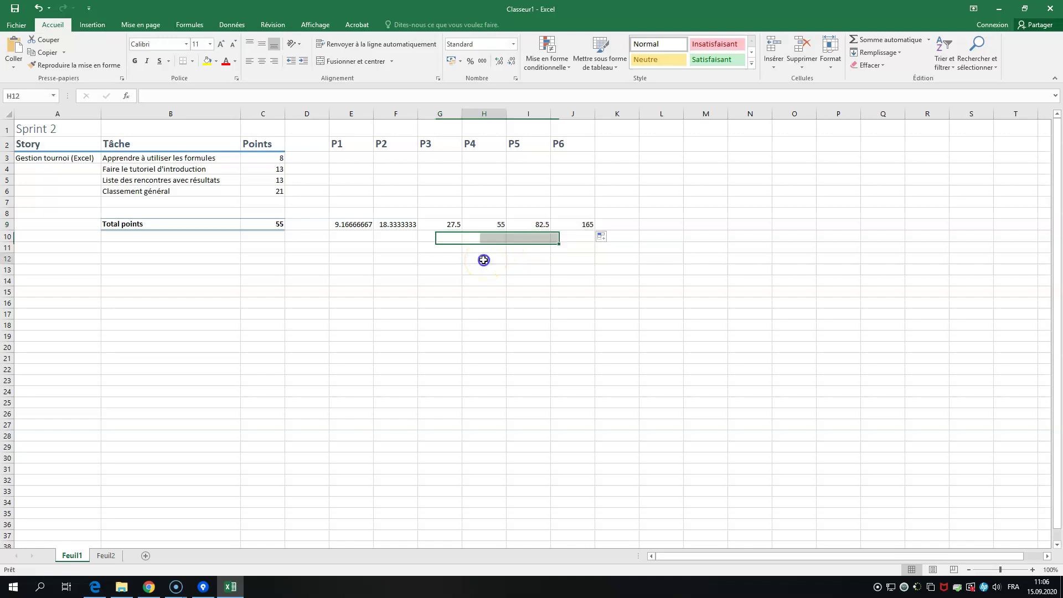
Examine which cells the formulas in G9 through J9 refer to.
click(448, 225)
double_click(446, 225)
click(163, 97)
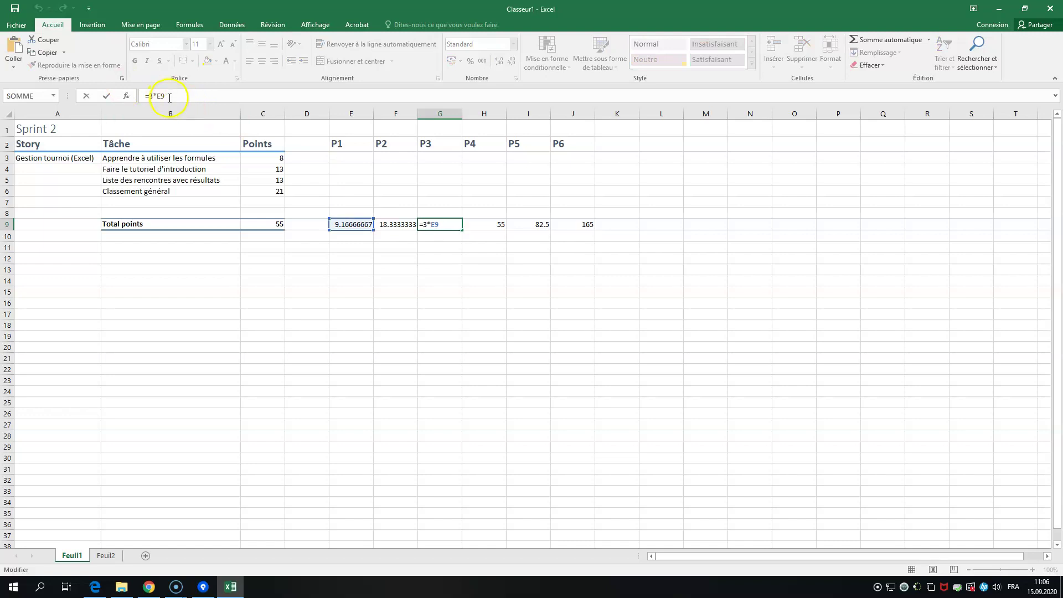
click(498, 227)
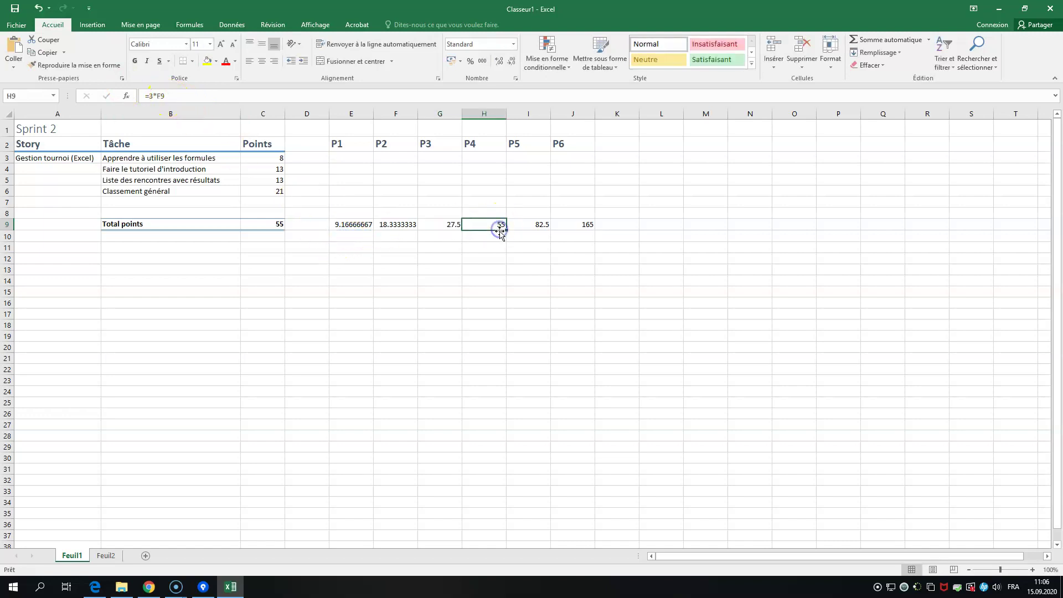
double_click(499, 228)
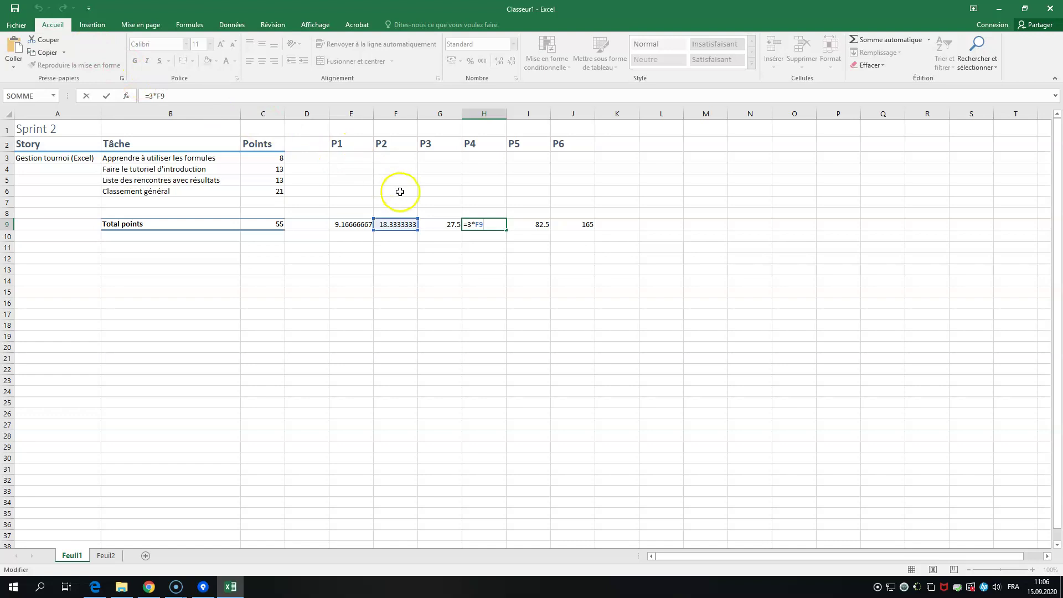
double_click(449, 225)
double_click(468, 225)
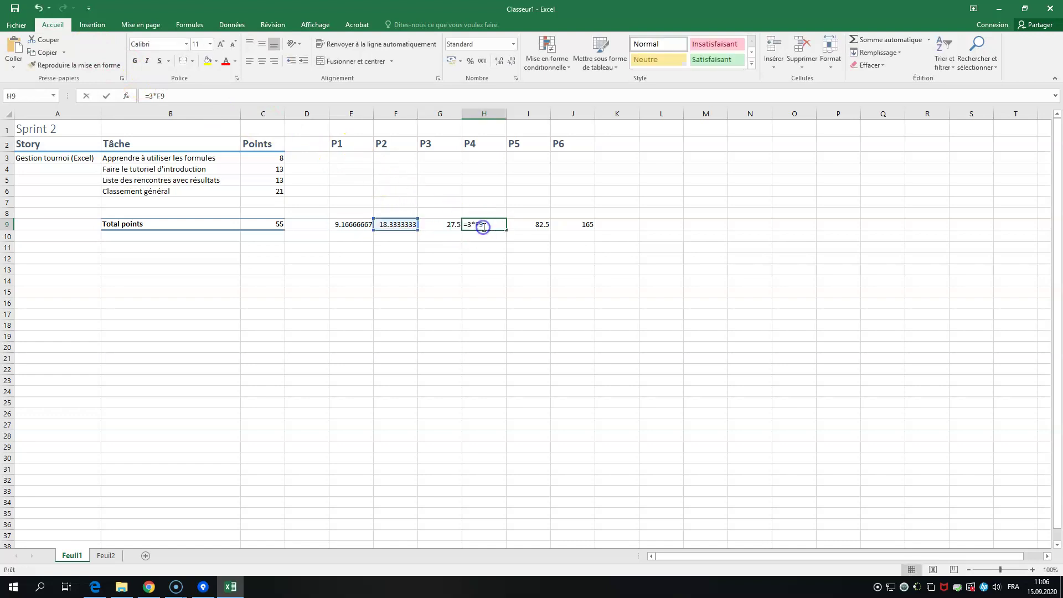
double_click(527, 225)
double_click(576, 227)
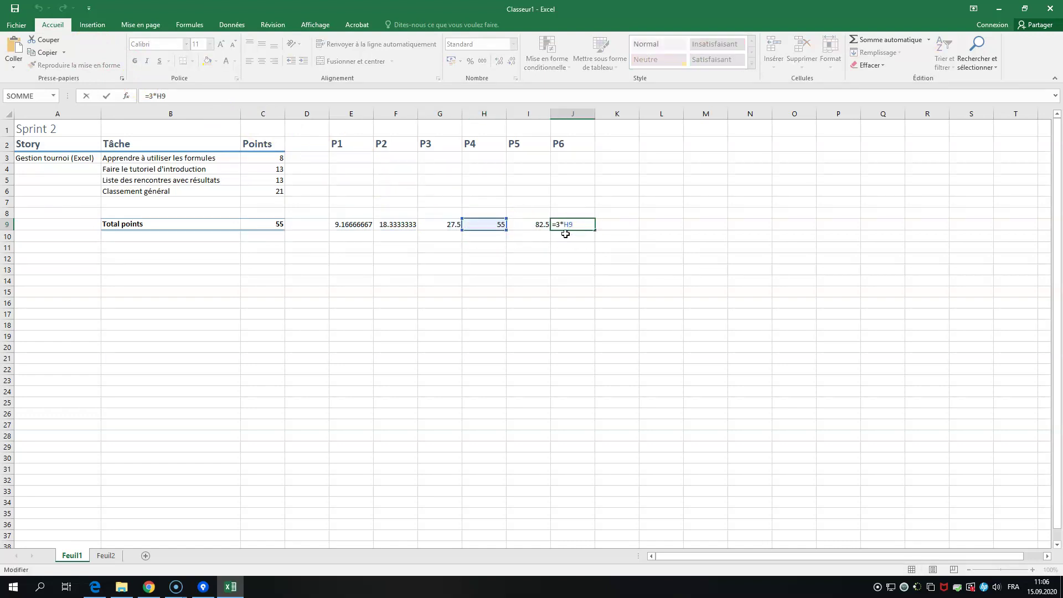
Fill the E9:G9 formulas across to J9 and check the formulas in the row.
drag(352, 225, 580, 230)
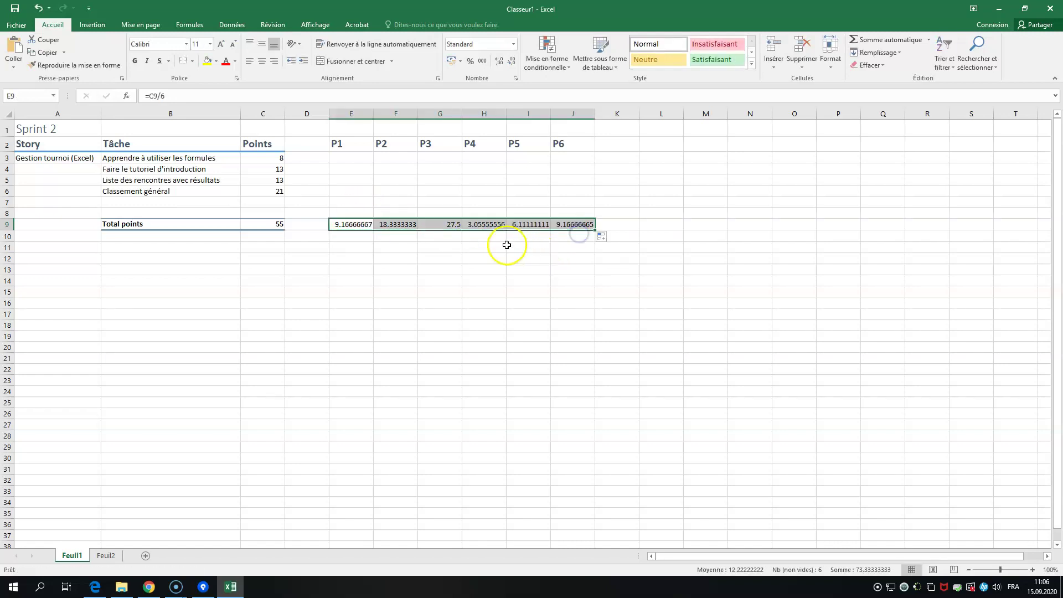
click(480, 224)
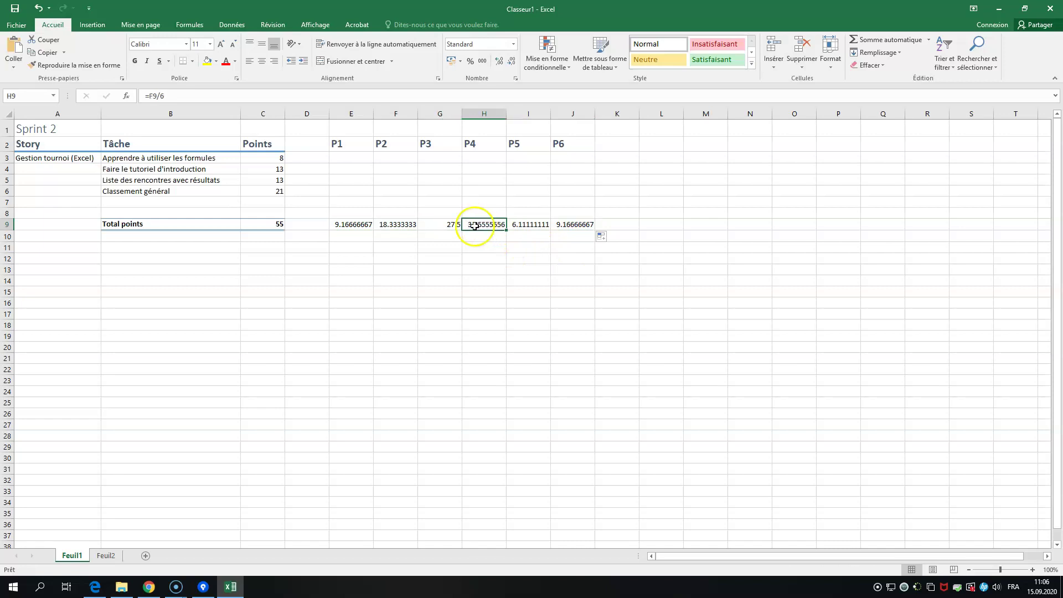
click(443, 224)
click(357, 224)
Refill H9:J9 from the F9:G9 formulas and inspect the references in the copied cells.
click(396, 227)
click(446, 229)
drag(396, 227, 584, 230)
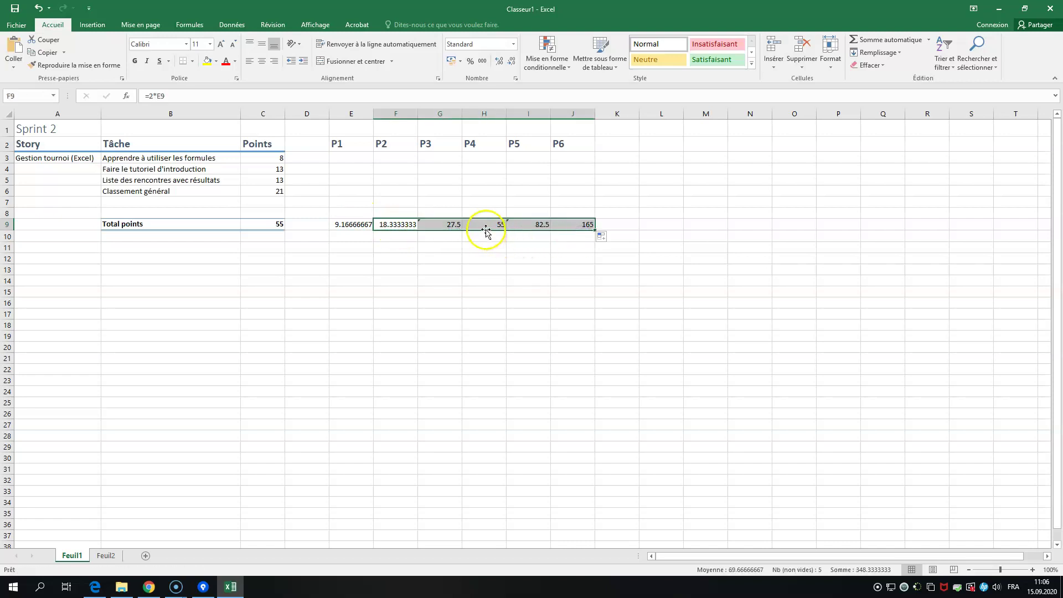
click(486, 231)
click(529, 230)
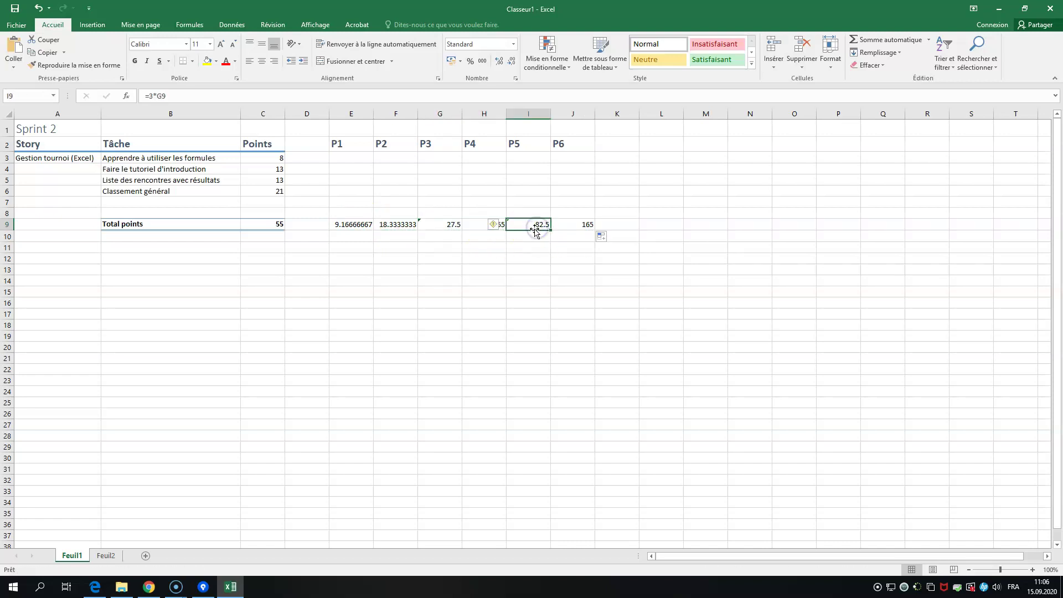
double_click(535, 227)
double_click(482, 224)
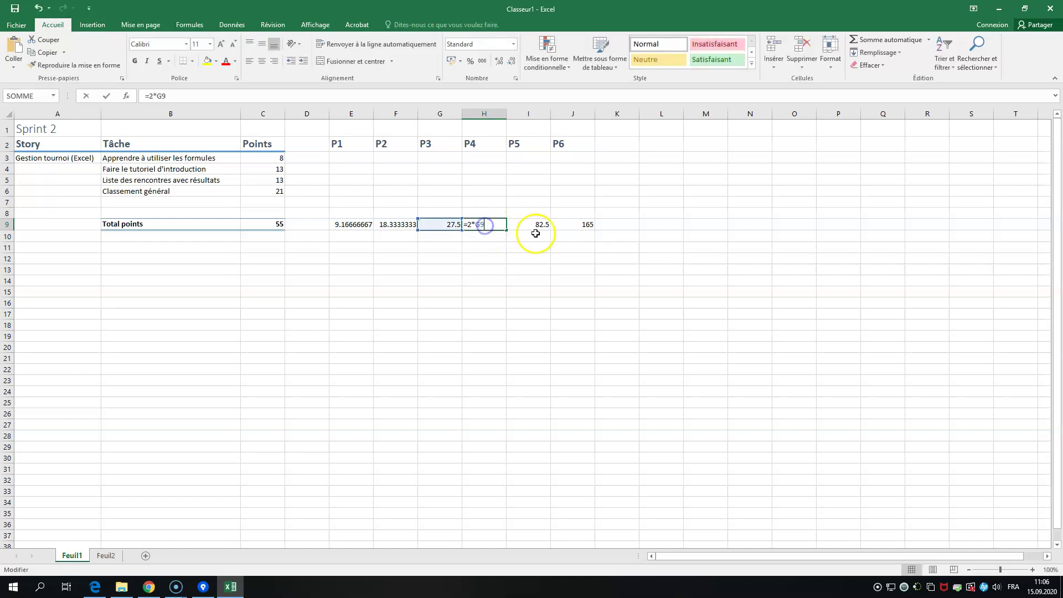
double_click(569, 226)
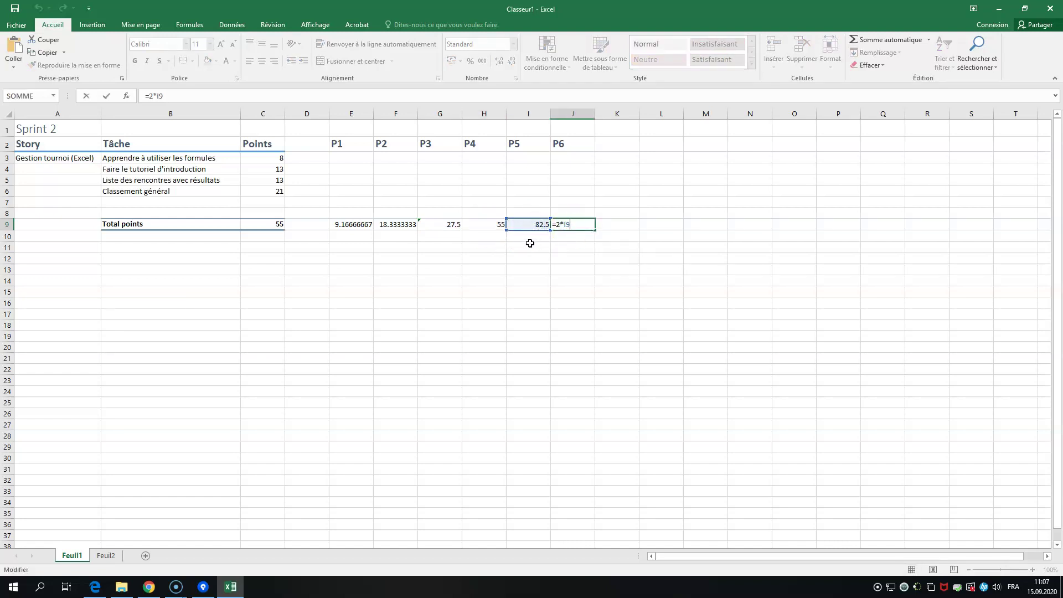
key(Escape)
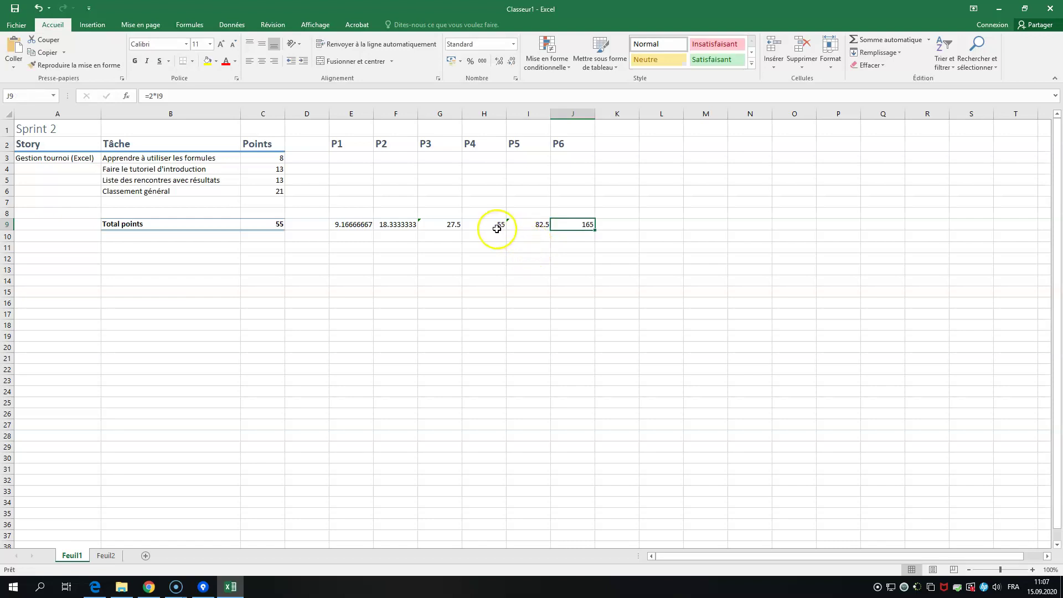
Clear the copied formulas from H9:J9.
drag(497, 228, 569, 227)
key(Delete)
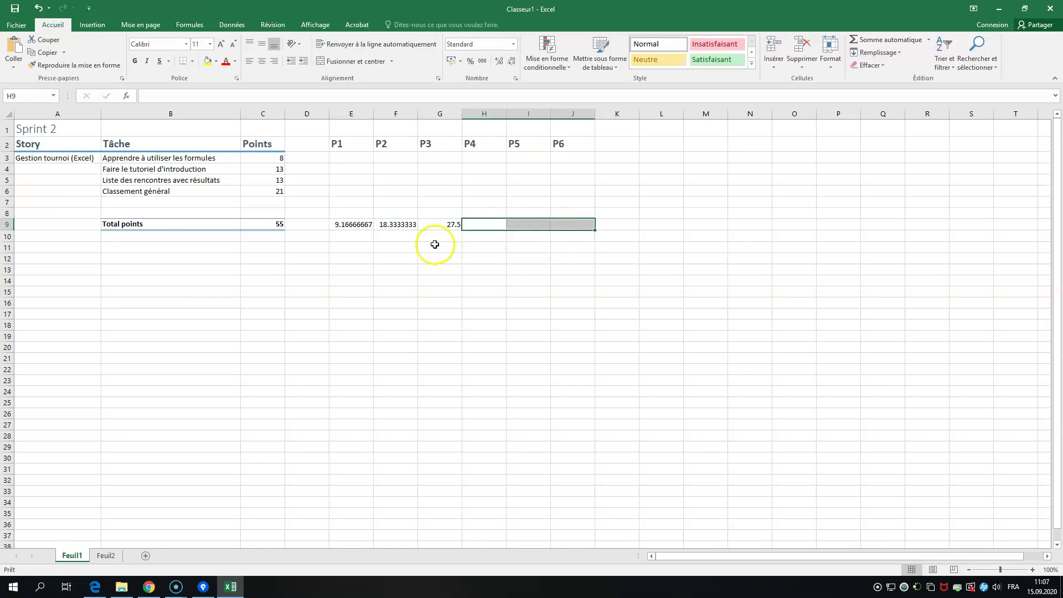
Review the E9, F9 and G9 formulas, and make the F9 reference fully absolute with =2*$E$9.
click(386, 226)
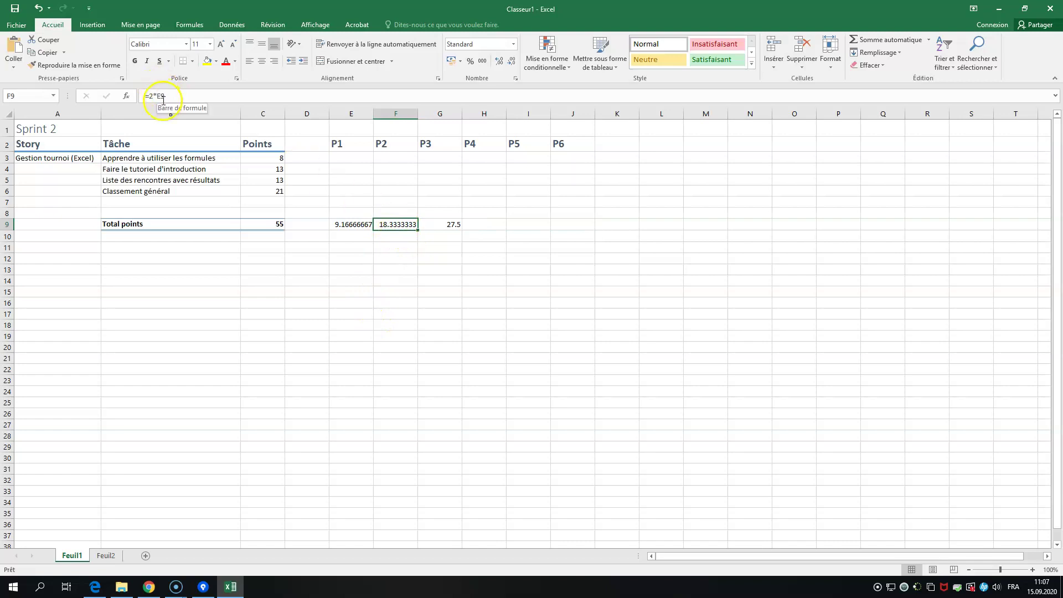
click(348, 226)
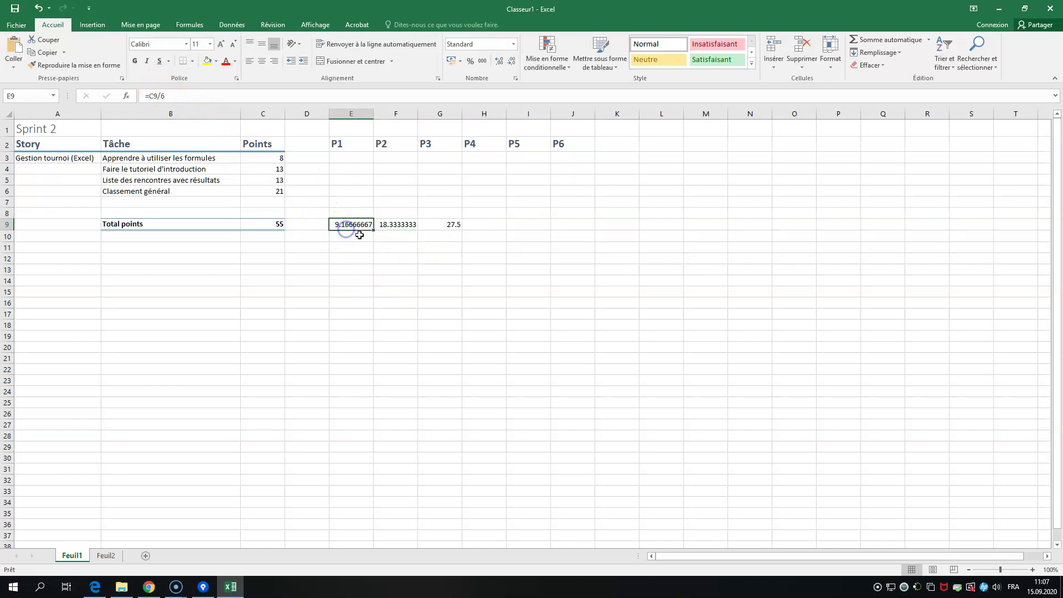
click(440, 227)
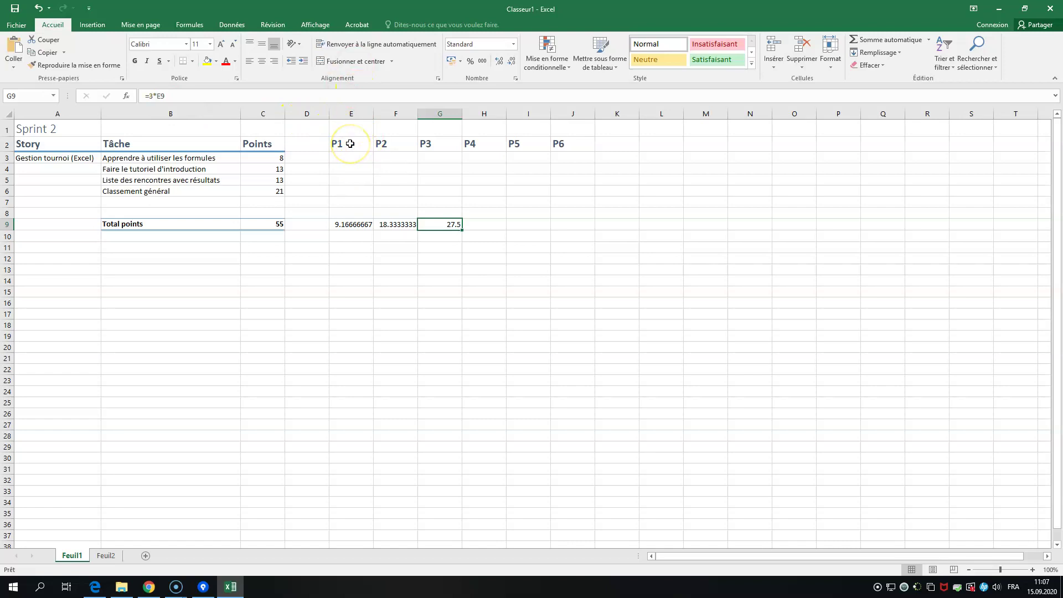
click(407, 226)
click(155, 96)
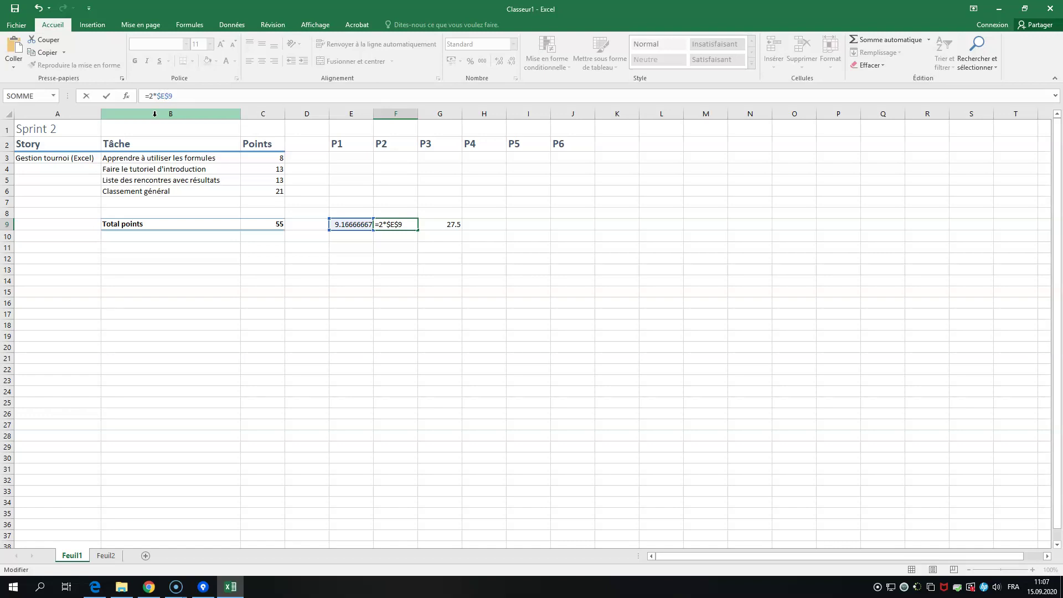
click(394, 259)
Copy the F9 formula down to F10 to test the absolute reference.
click(413, 227)
mouse_move(419, 233)
mouse_down()
mouse_move(408, 261)
mouse_move(399, 236)
mouse_up()
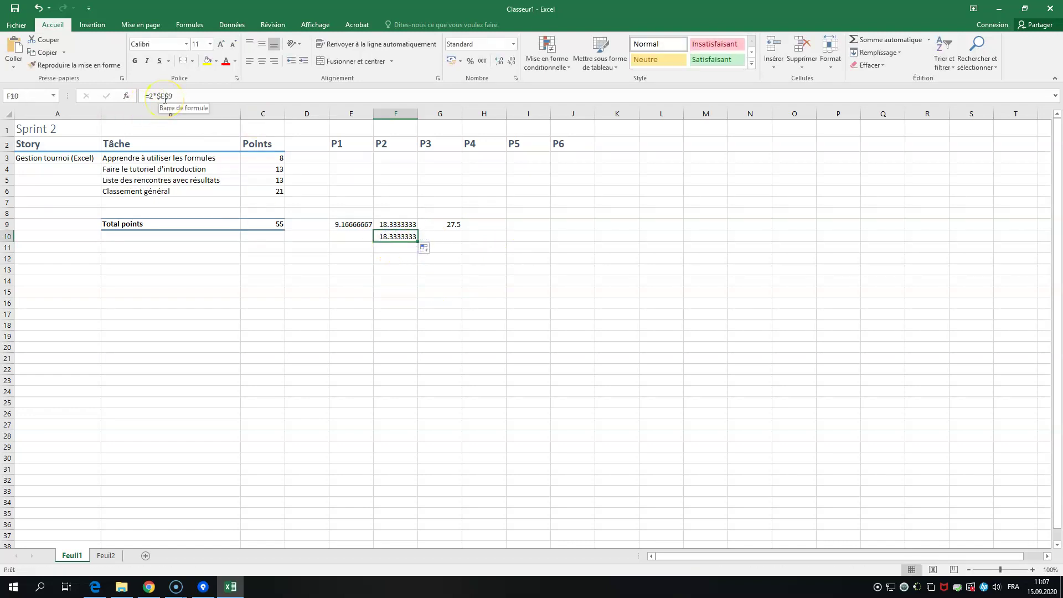
Change the F9 formula to =2*$E9, locking only the column of the reference.
click(387, 222)
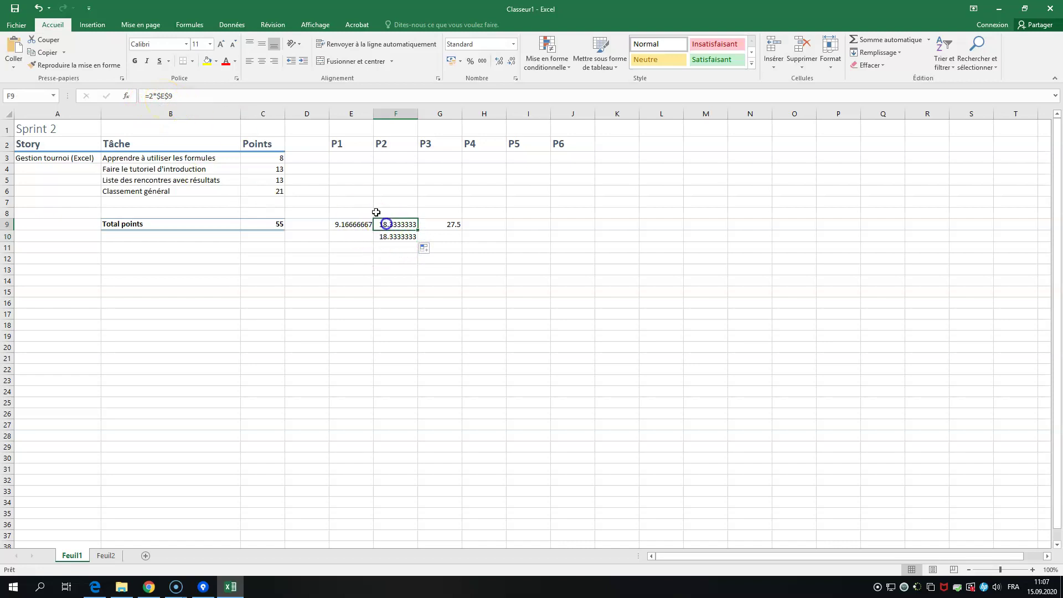
click(169, 97)
key(BackSpace)
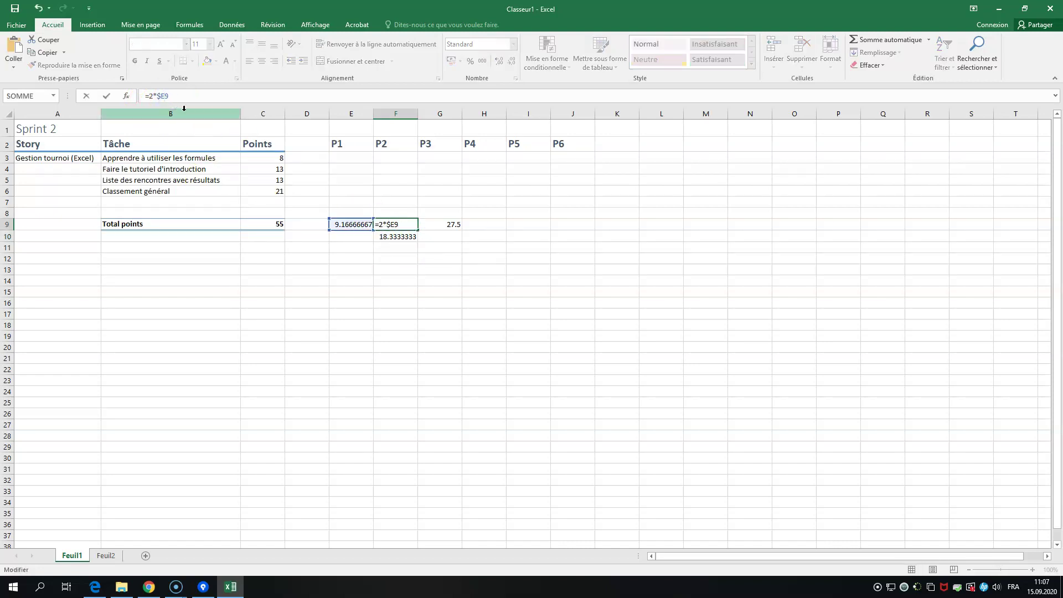
key(Return)
Test the column-locked formula by copying F9 down to F10, and clear F10 after checking its reference.
click(411, 225)
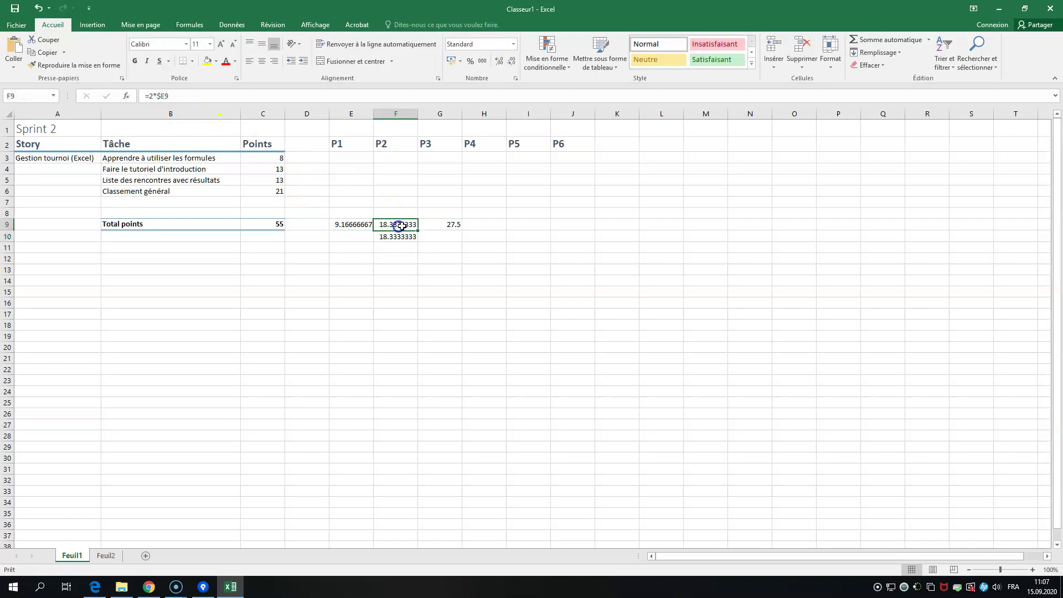
drag(419, 229, 418, 238)
click(394, 237)
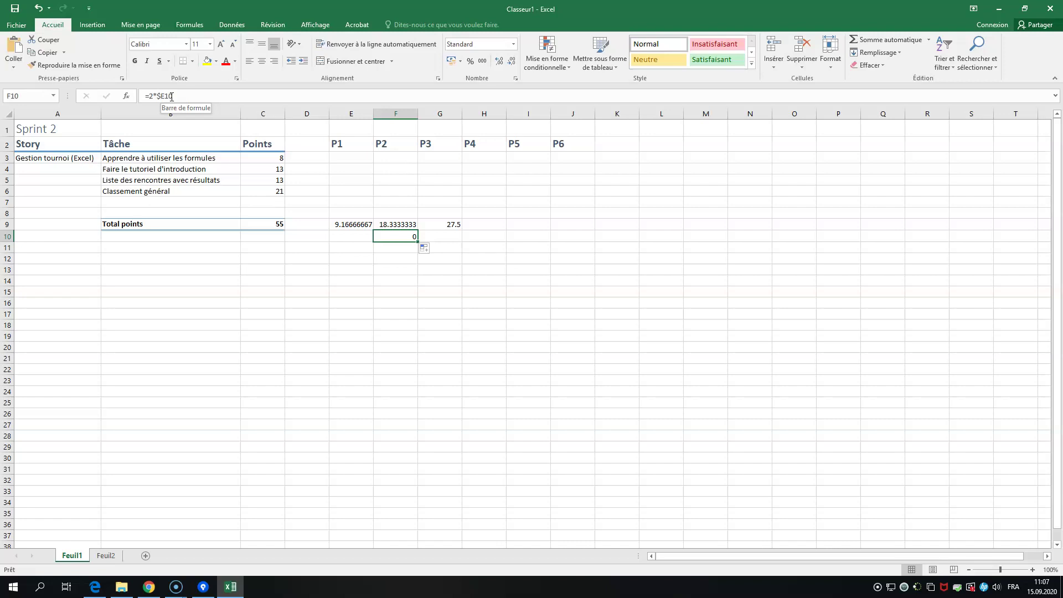
key(Delete)
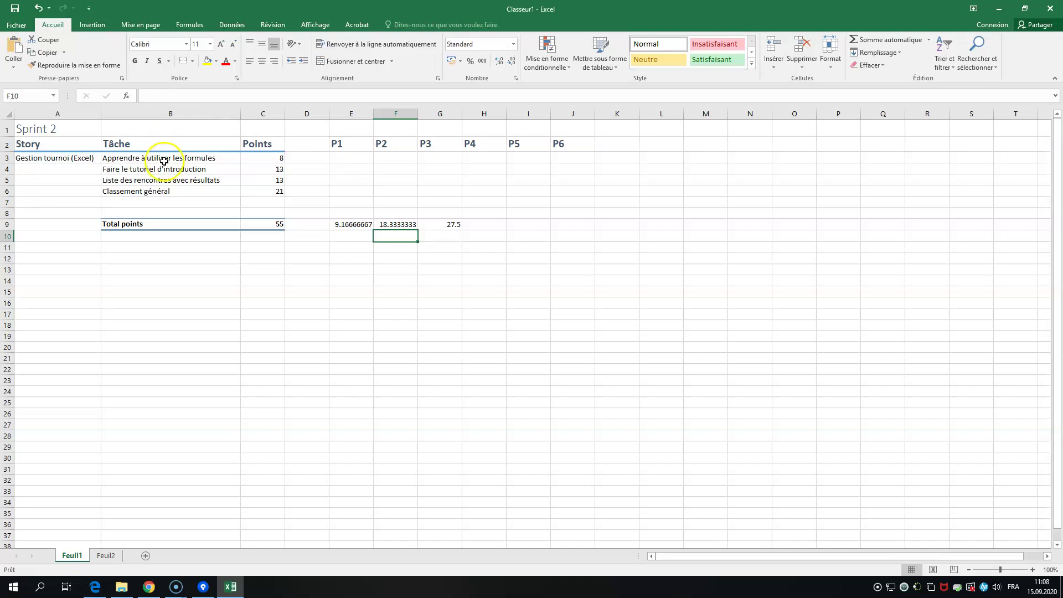
click(397, 225)
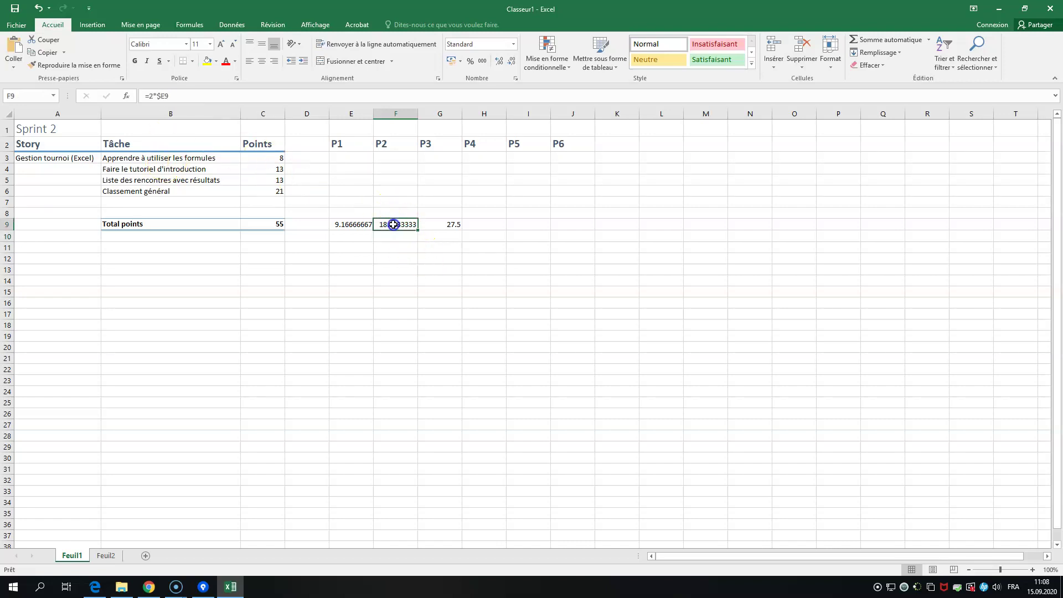
Copy the F9 formula across to J9 and examine the references in F9 and G9.
drag(418, 230, 584, 230)
click(427, 225)
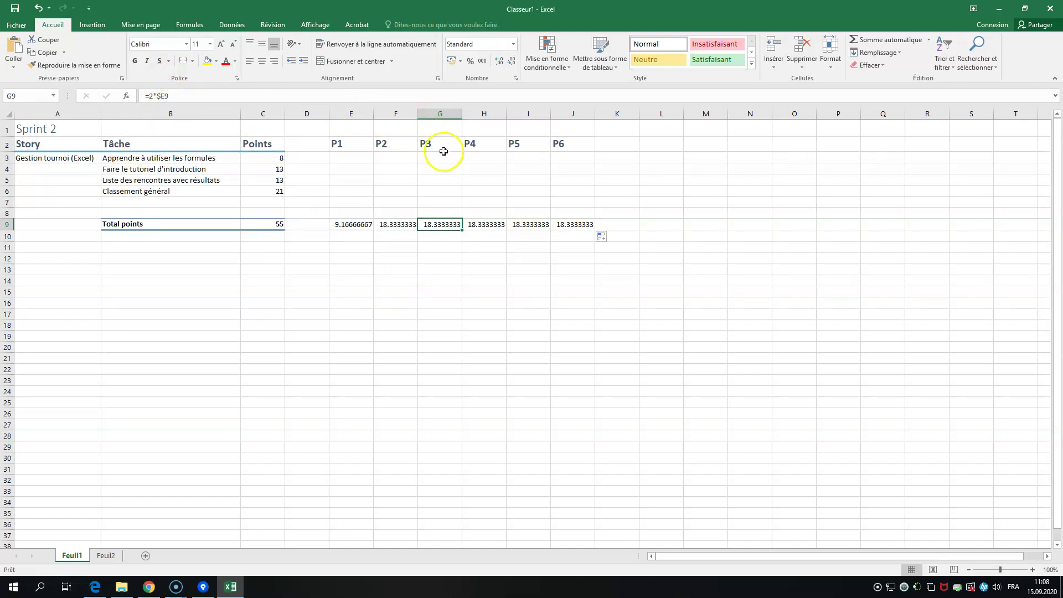
click(386, 226)
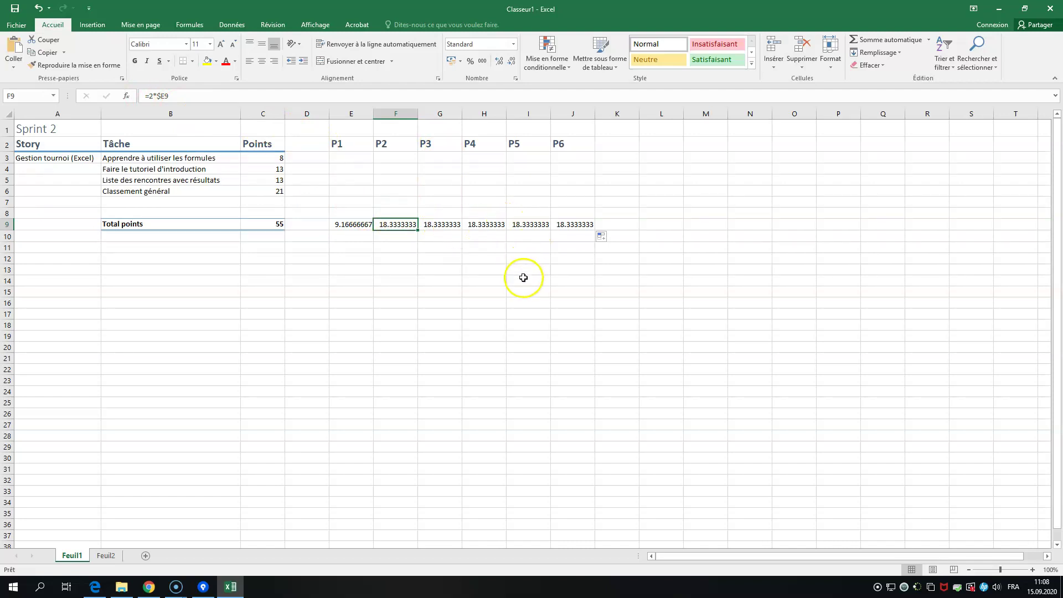
double_click(396, 224)
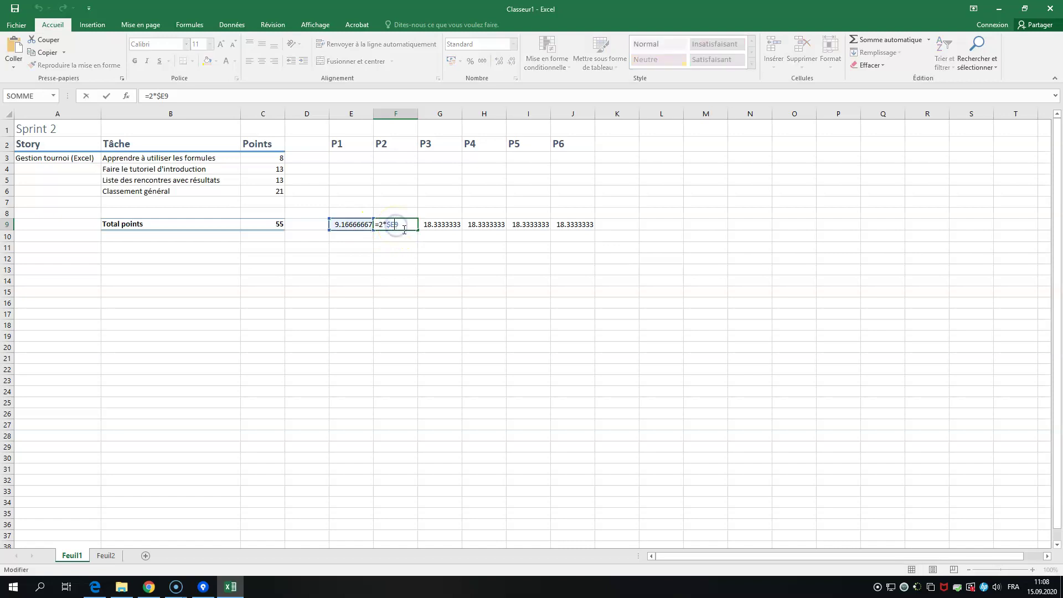
click(428, 225)
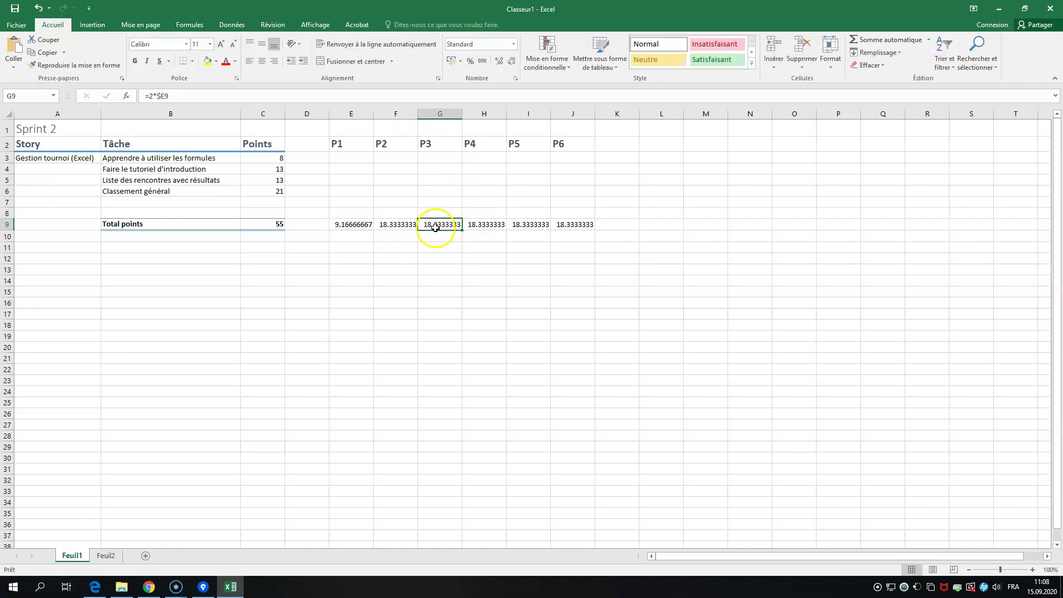
drag(149, 95, 175, 96)
click(409, 226)
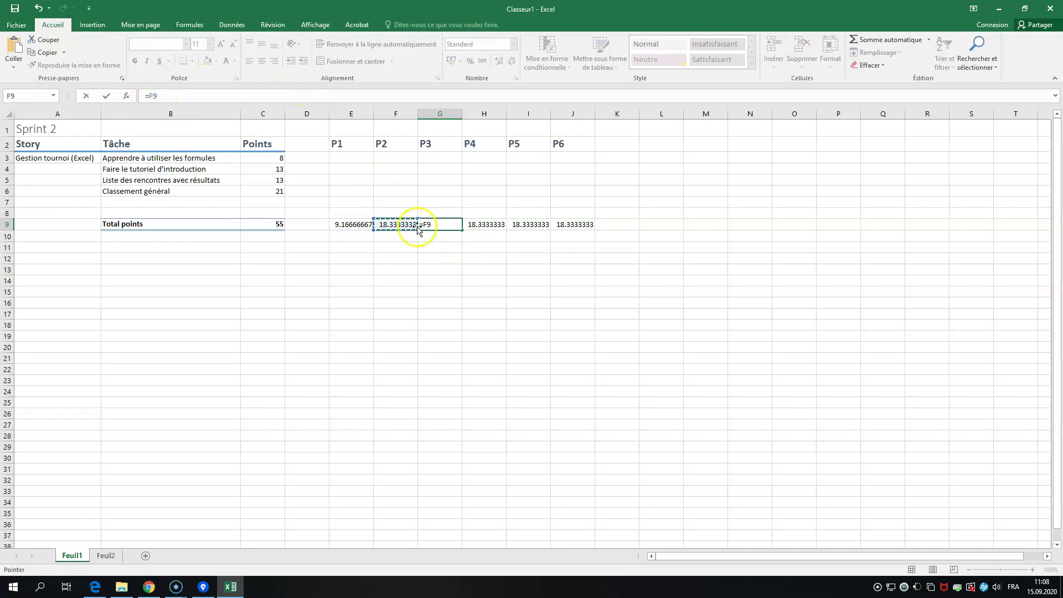
click(439, 222)
text(+)
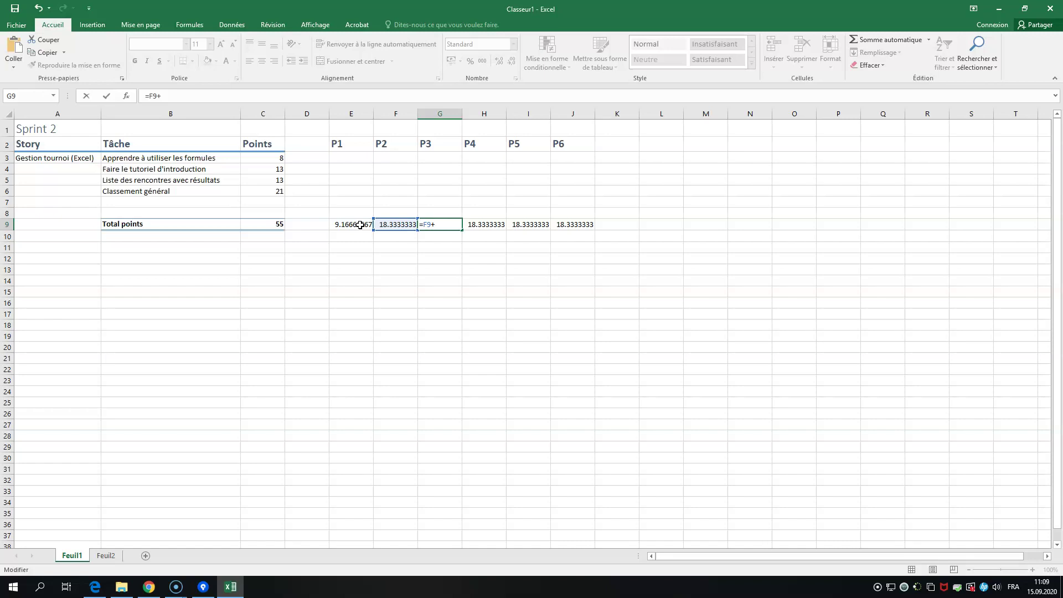
click(444, 259)
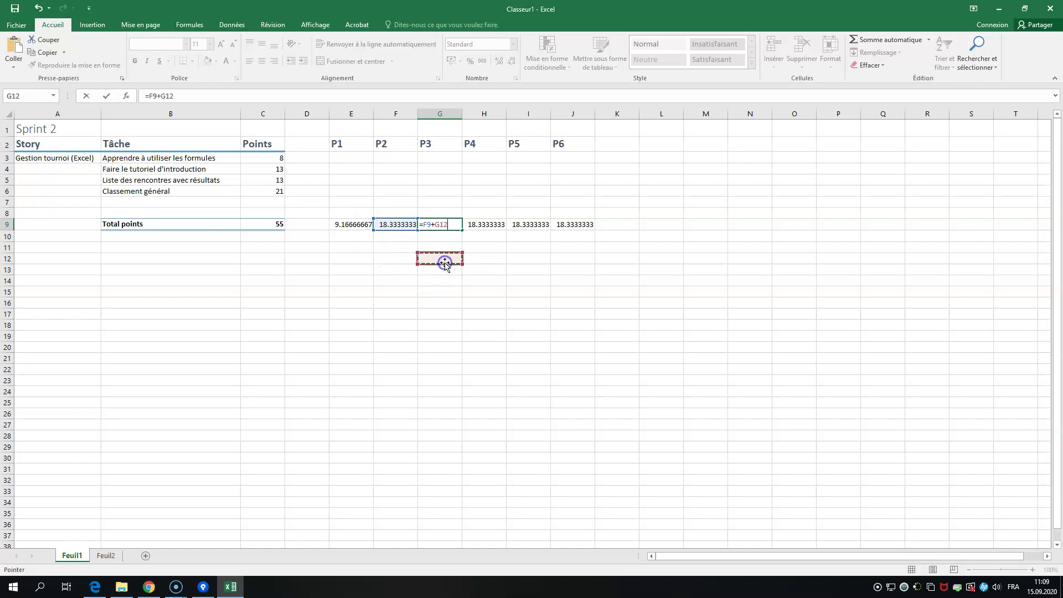
key(ctrl+Return)
key(Escape)
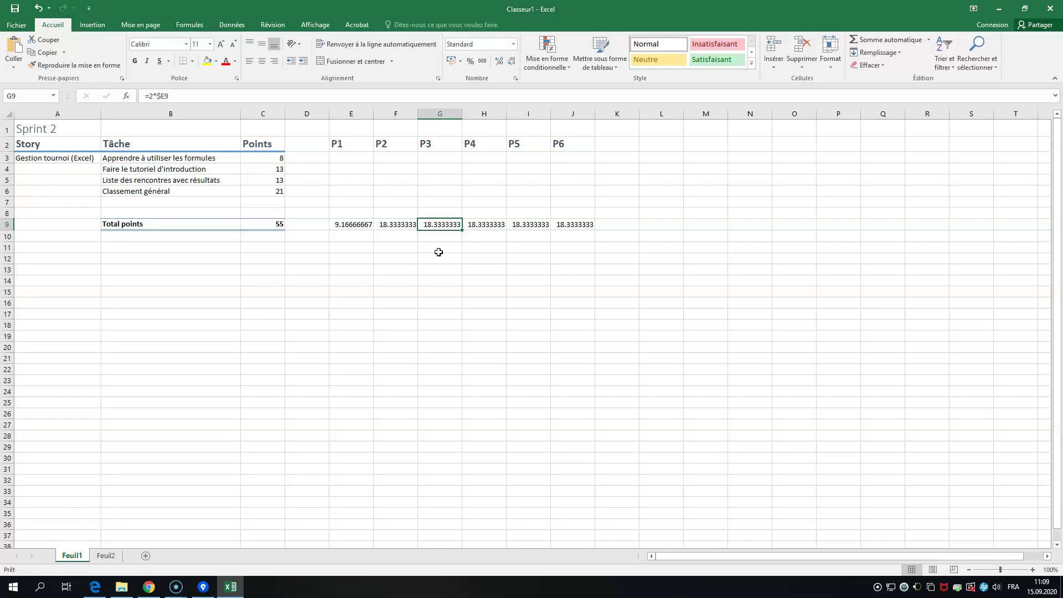
Review the formulas in G9, E9 and F9.
click(442, 229)
click(440, 231)
click(356, 226)
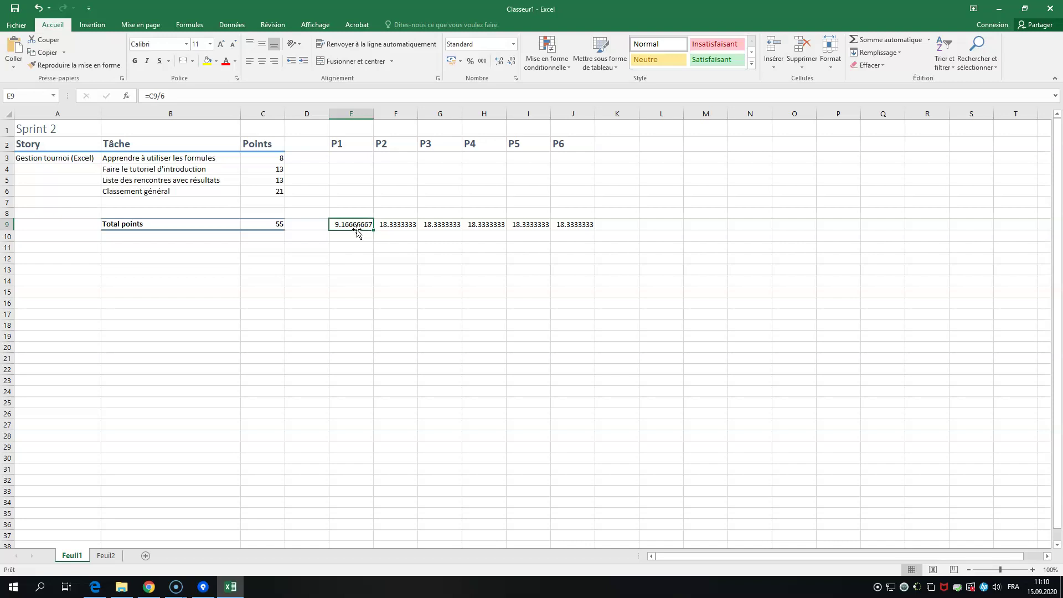
click(402, 225)
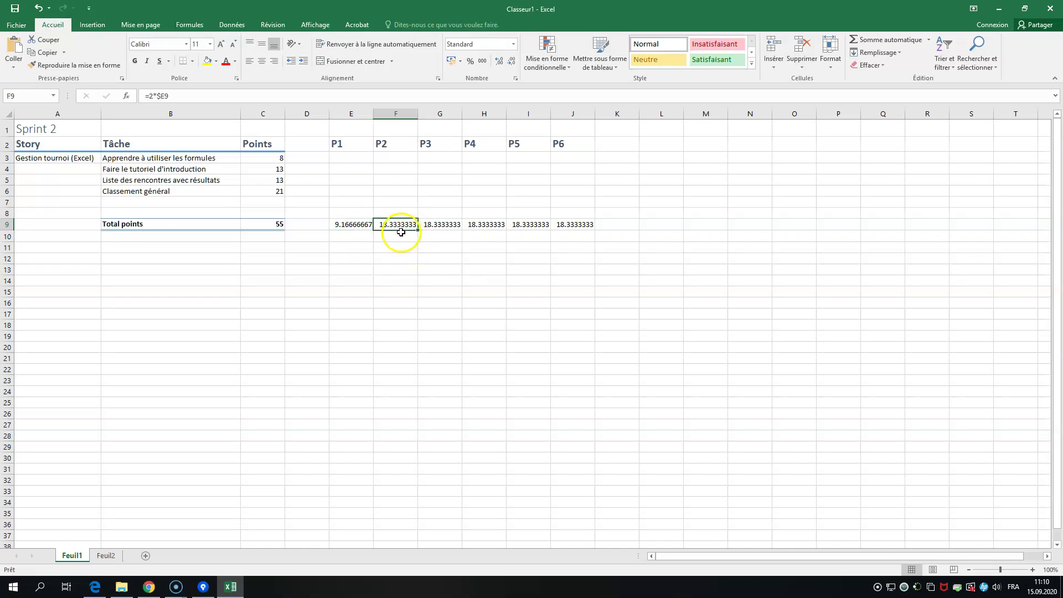
Replace the G9 formula with =F9+E9, adding the P1 points to the P2 points.
click(442, 223)
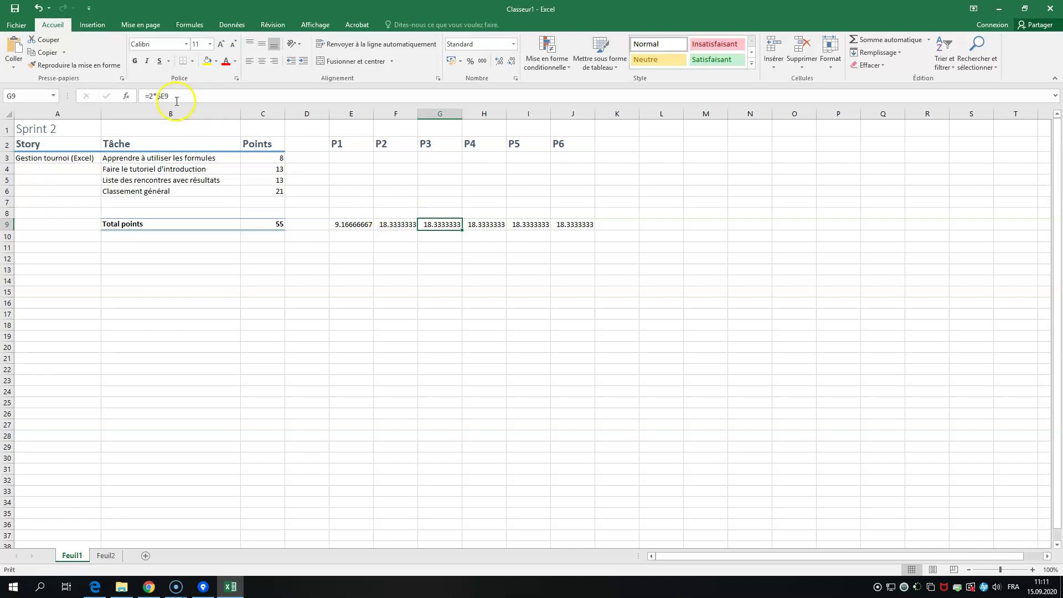
click(158, 96)
click(178, 93)
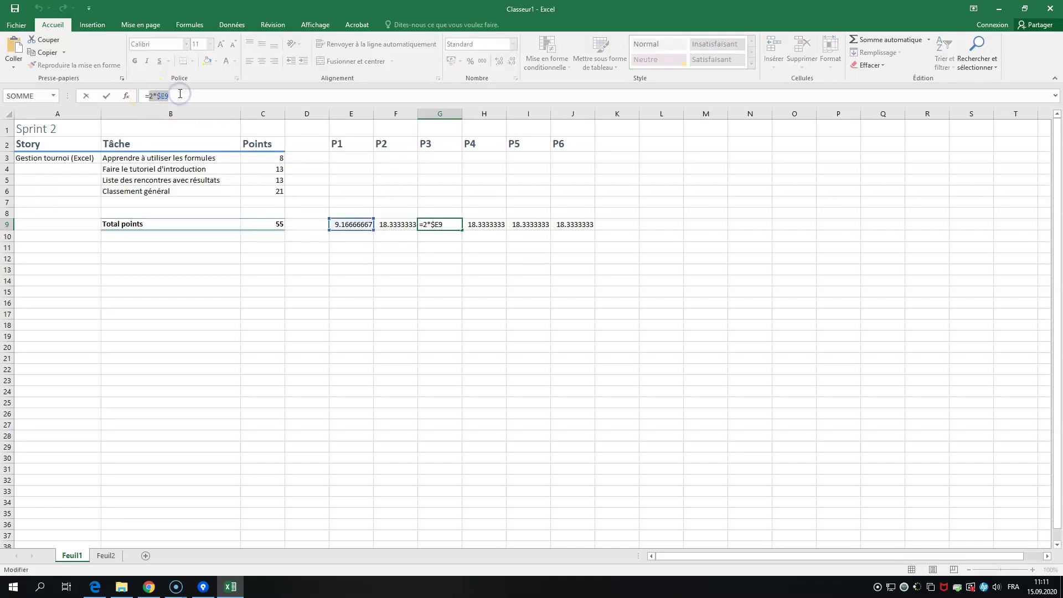
key(BackSpace)
key(BackSpace)
key(BackSpace)
key(BackSpace)
key(BackSpace)
click(402, 224)
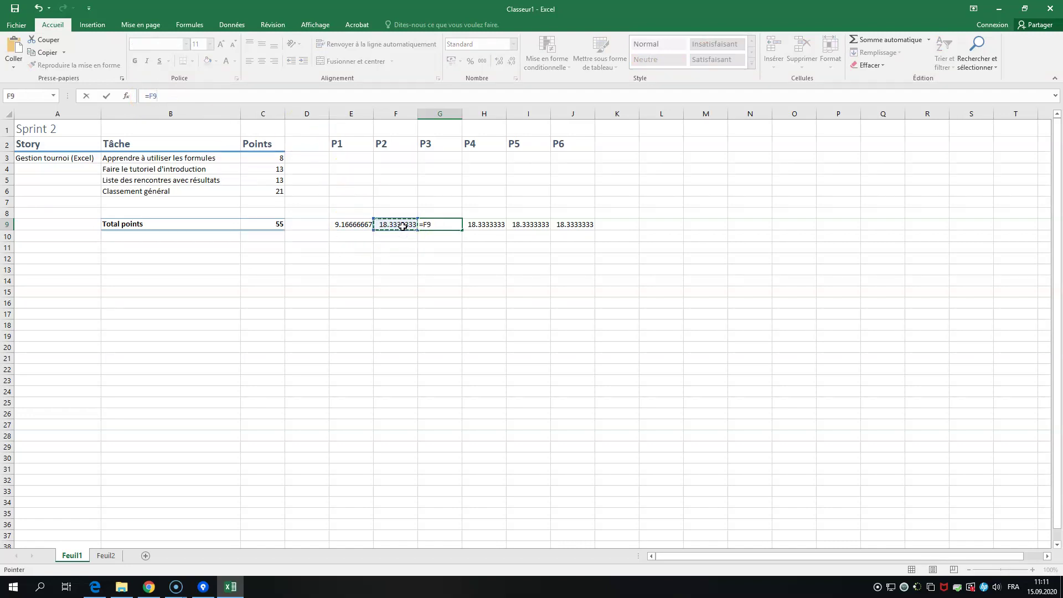
text(+)
click(361, 226)
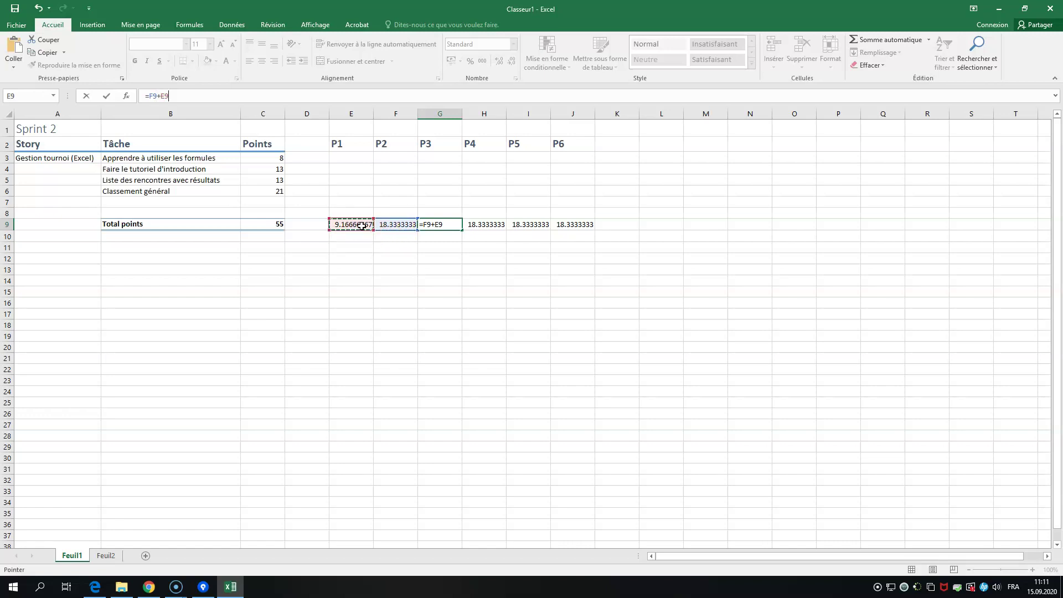
Lock the column of the E9 reference in G9 so the formula is =F9+$E9.
click(160, 97)
text($)
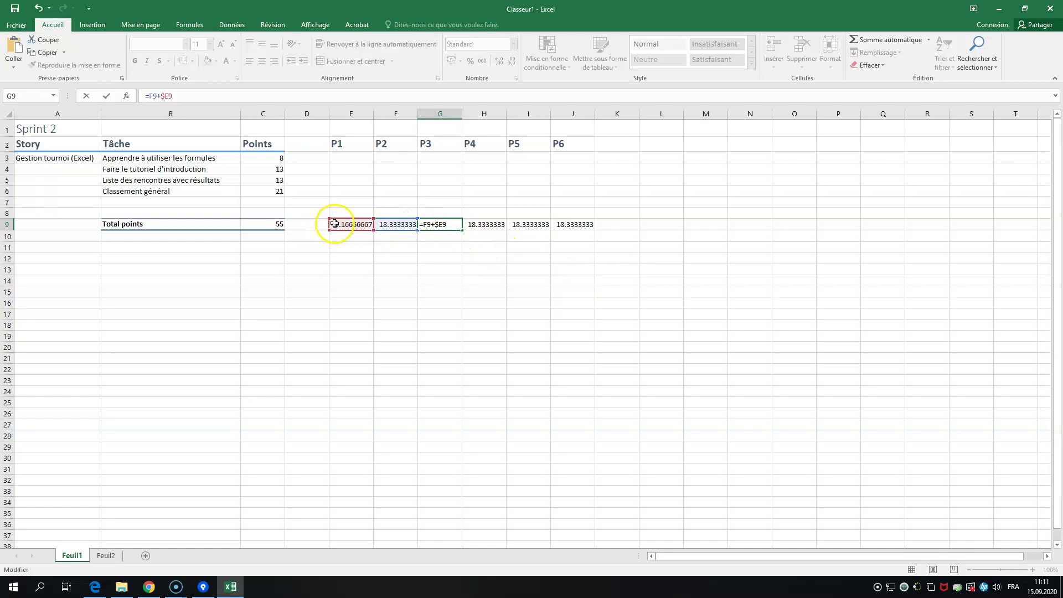
key(Return)
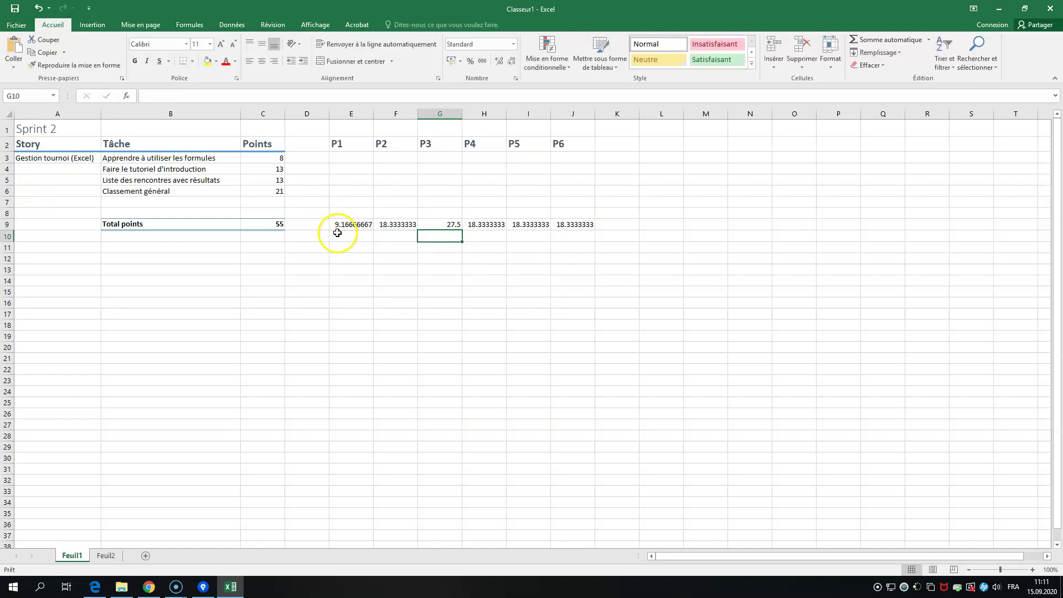
Copy the G9 formula to H9, check its references, and extend it across to J9.
click(456, 226)
drag(462, 231, 490, 233)
click(484, 226)
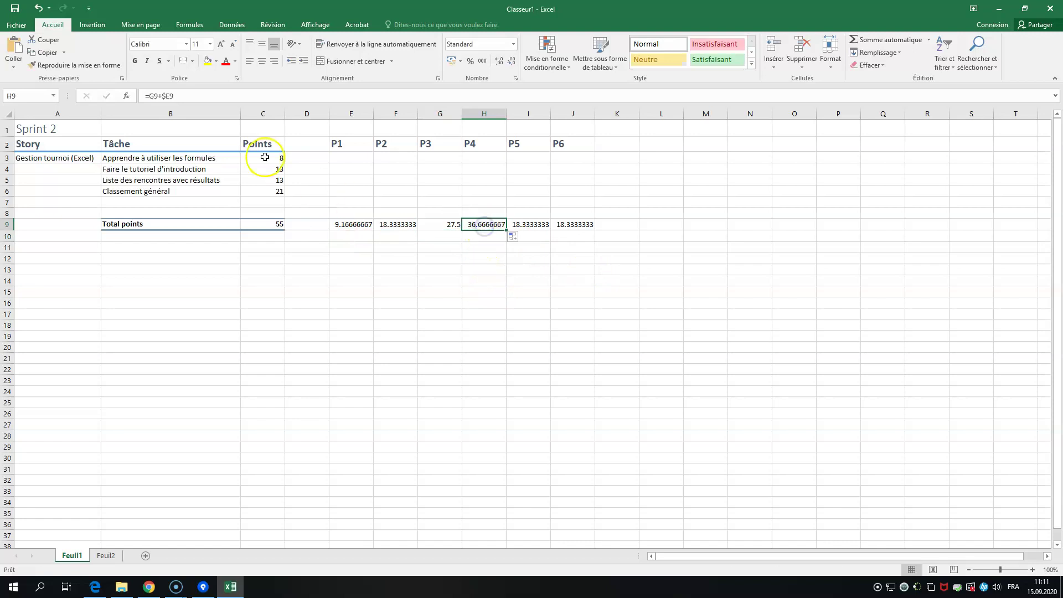
double_click(491, 226)
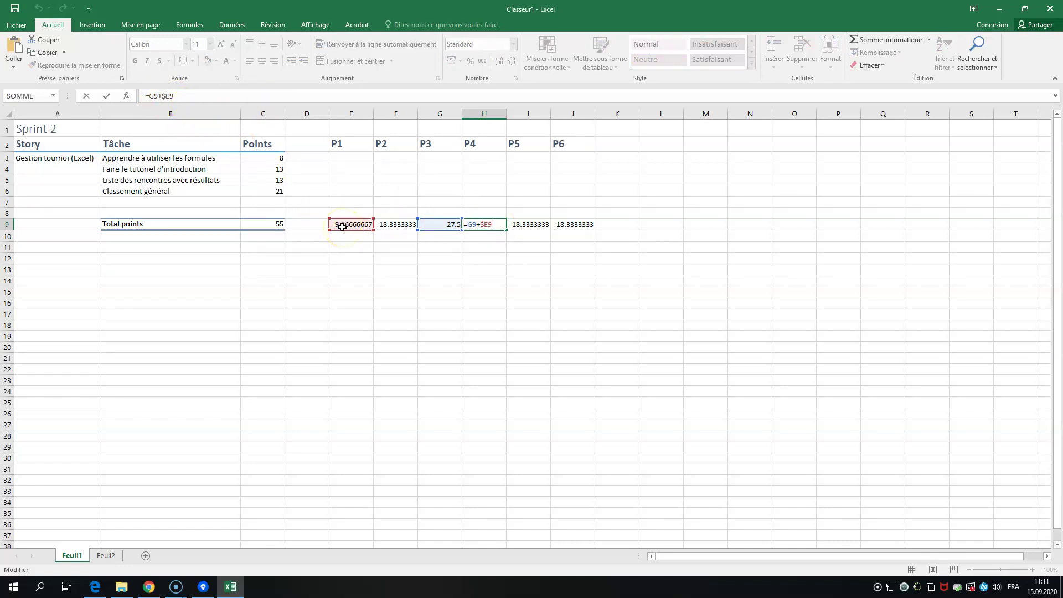
click(503, 254)
click(484, 227)
drag(505, 231, 581, 229)
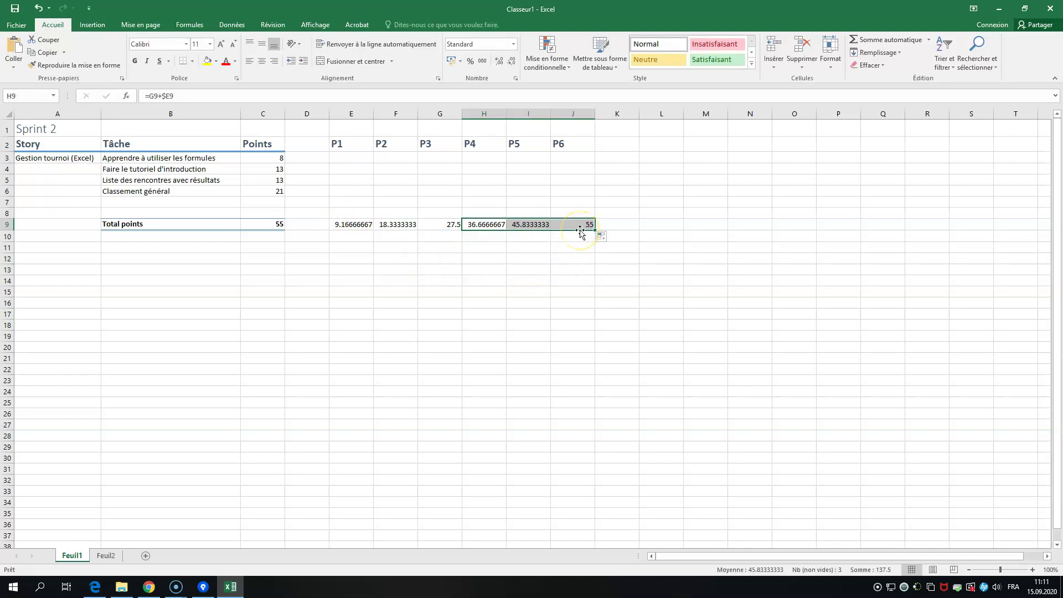
Change the F9 formula to =E9+$E9.
click(388, 227)
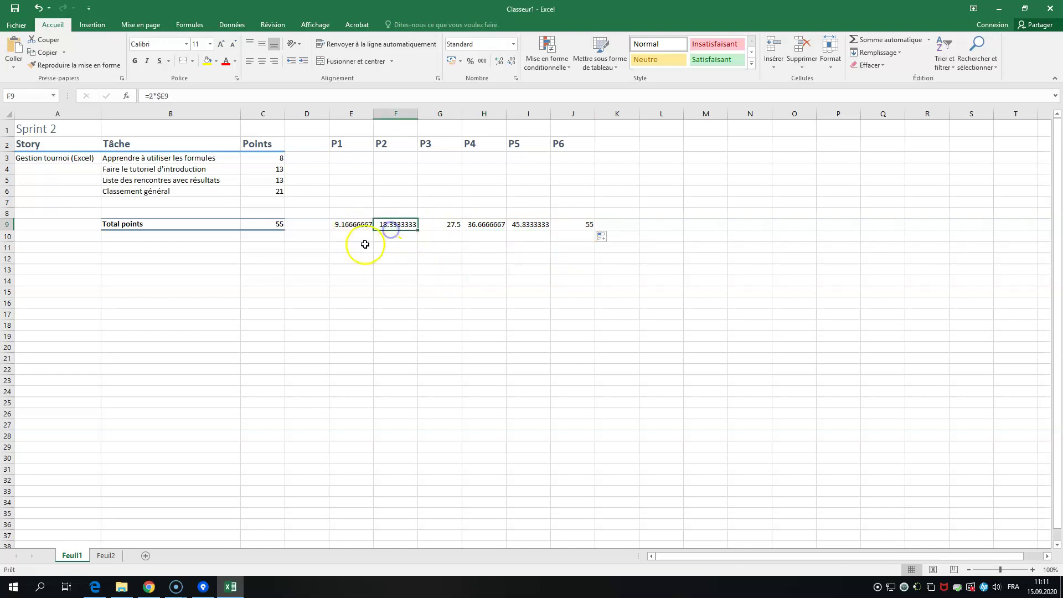
click(156, 96)
key(BackSpace)
key(BackSpace)
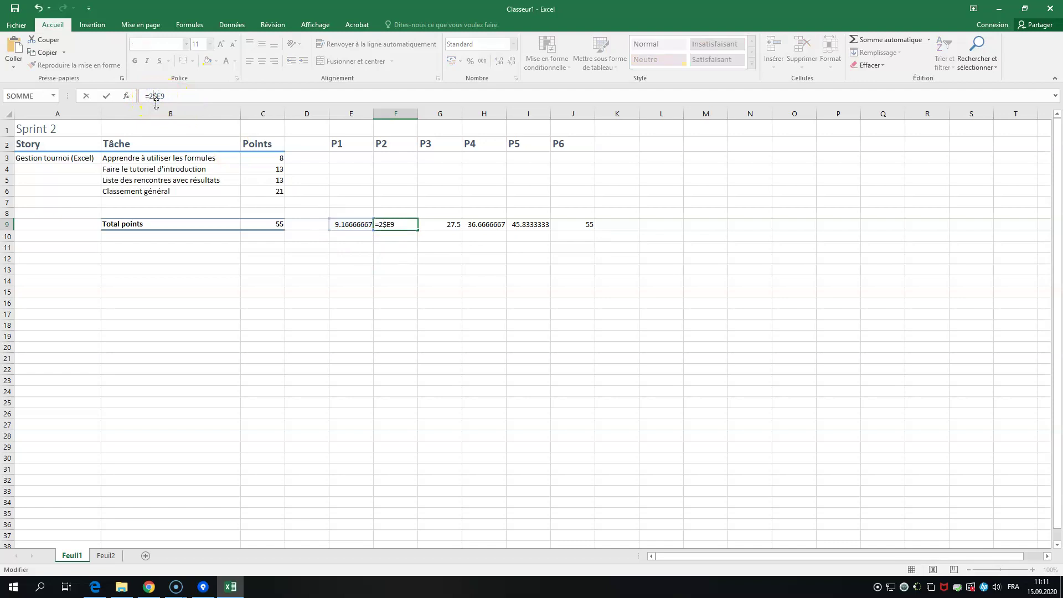
text(E9+)
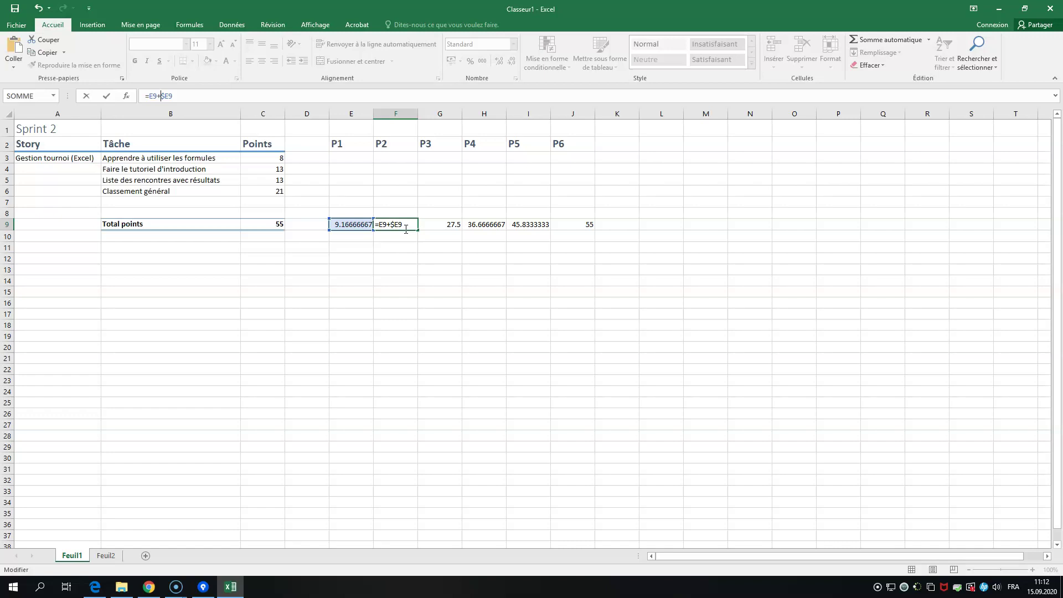
click(399, 225)
key(Return)
Copy the F9 formula across to J9 and check the formula in E9.
click(403, 225)
drag(417, 229, 574, 225)
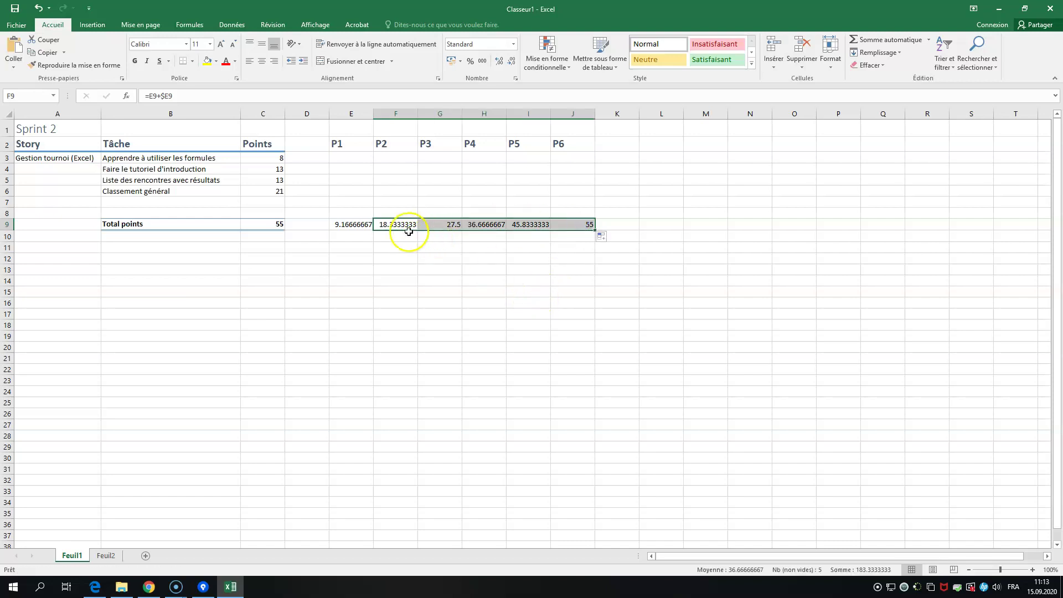
click(366, 222)
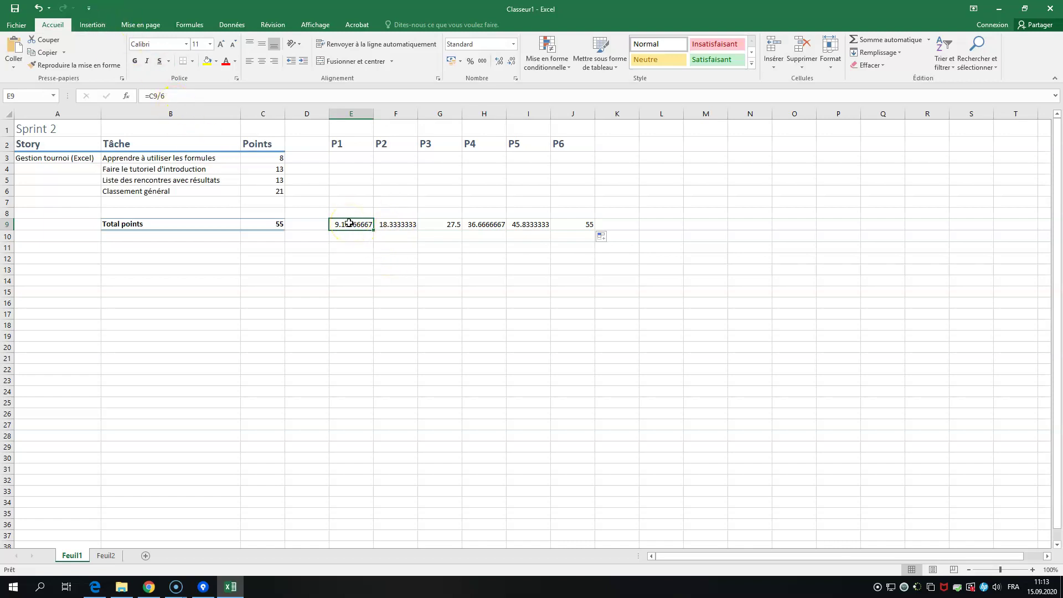
click(185, 248)
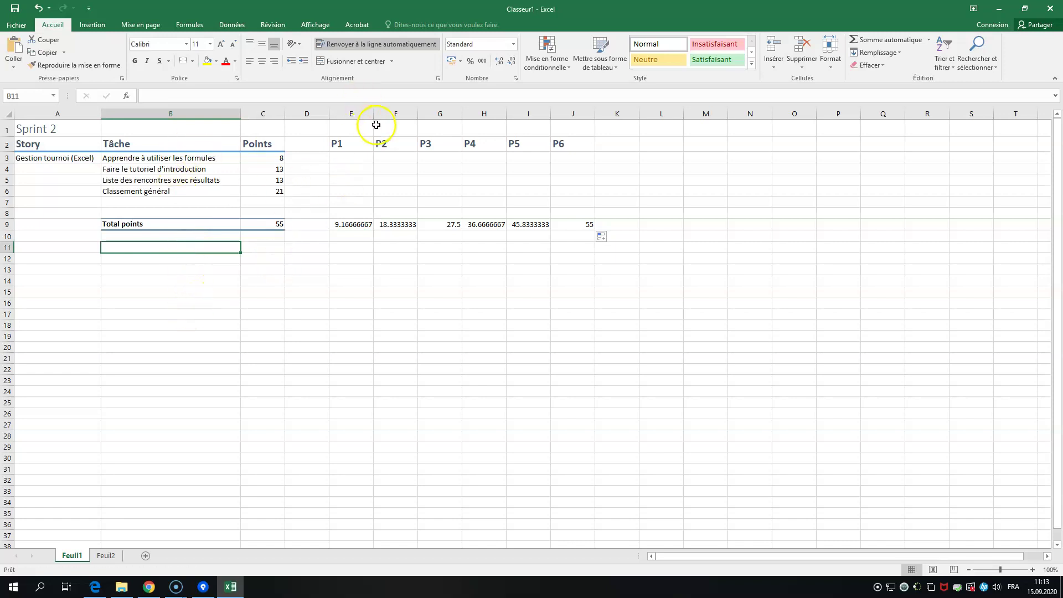
Enter the label "nb périodes" in I1.
click(527, 131)
text(nb périodes)
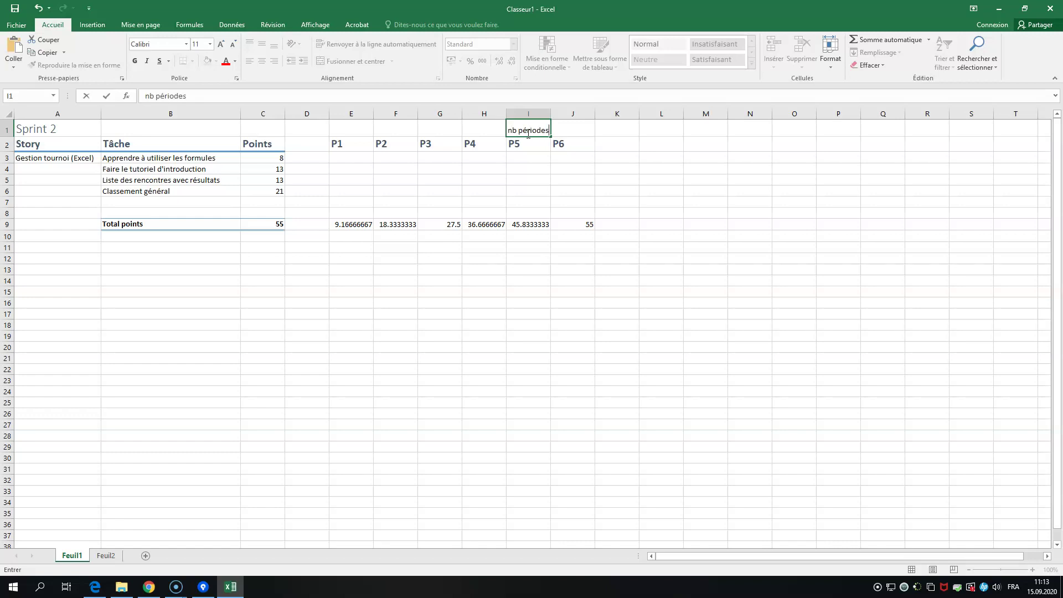
key(Tab)
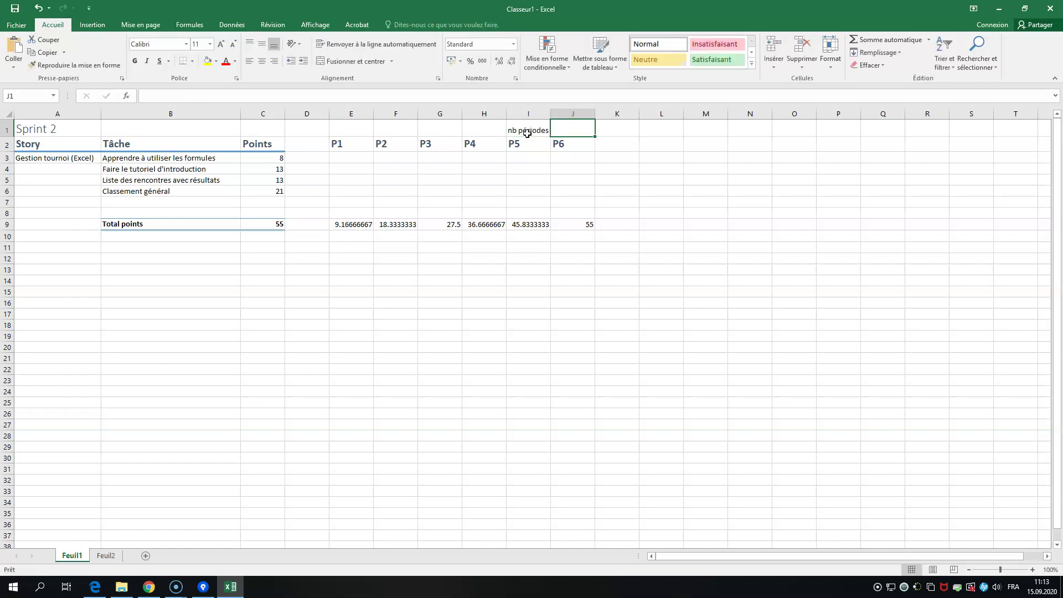
Enter the label "nb périodes" in E1 with the value 6 in F1, and clear the duplicate label from I1.
click(340, 131)
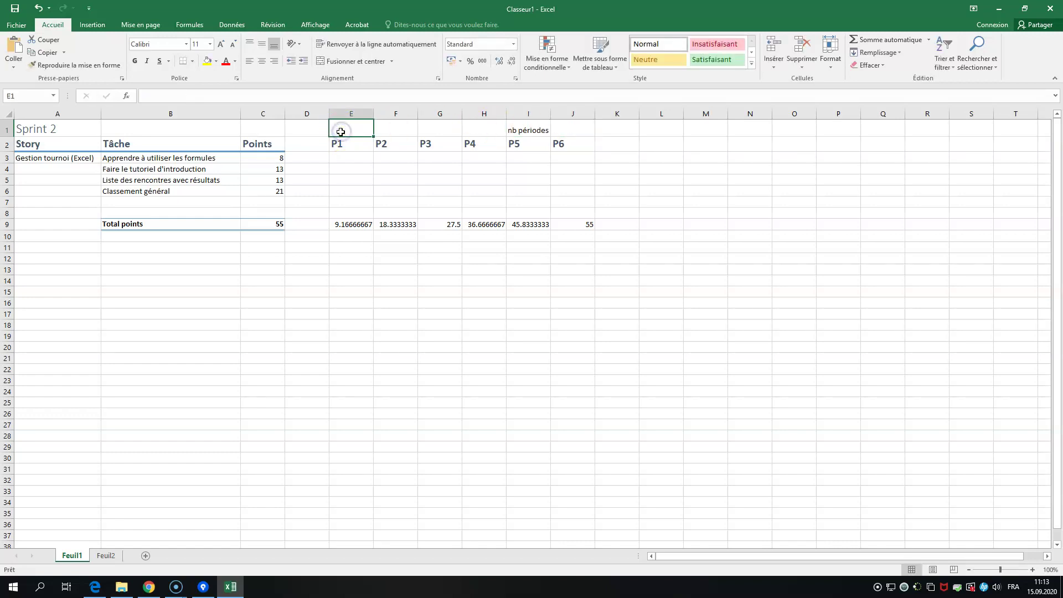
text(nb périod)
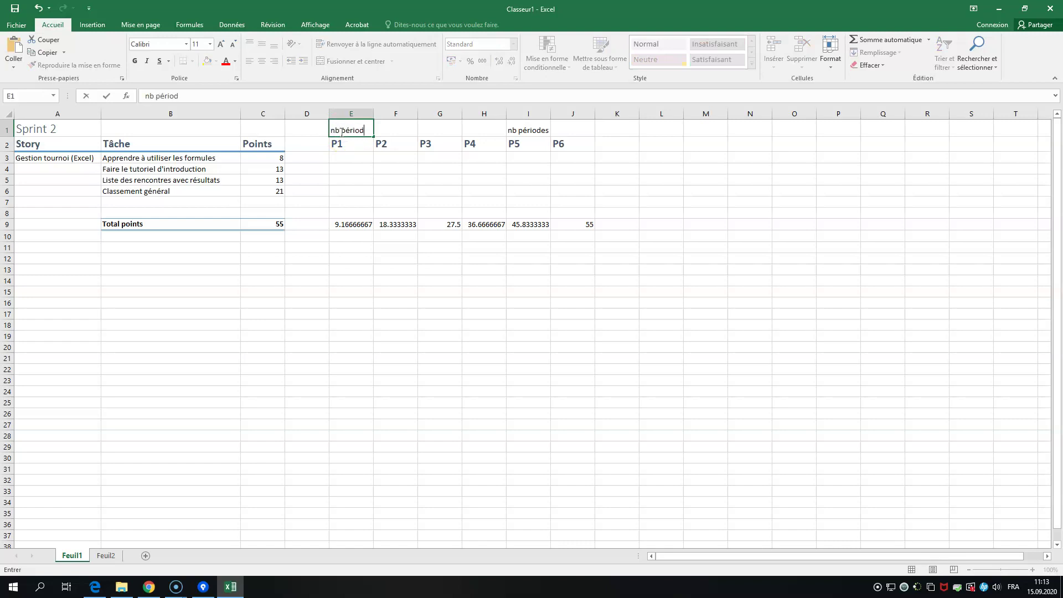
text(es)
key(Tab)
text(6)
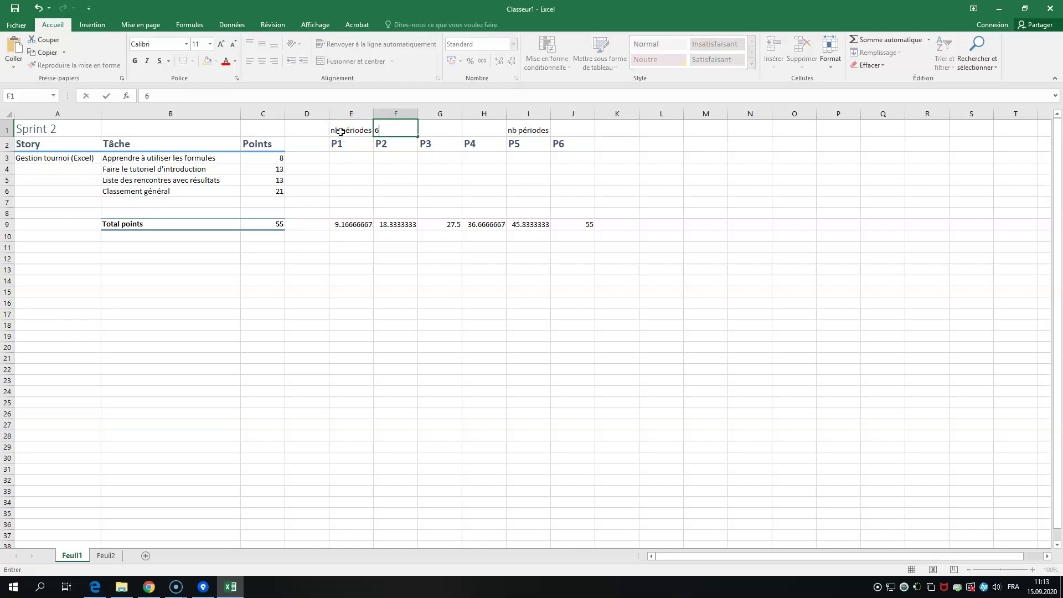
click(536, 131)
key(Delete)
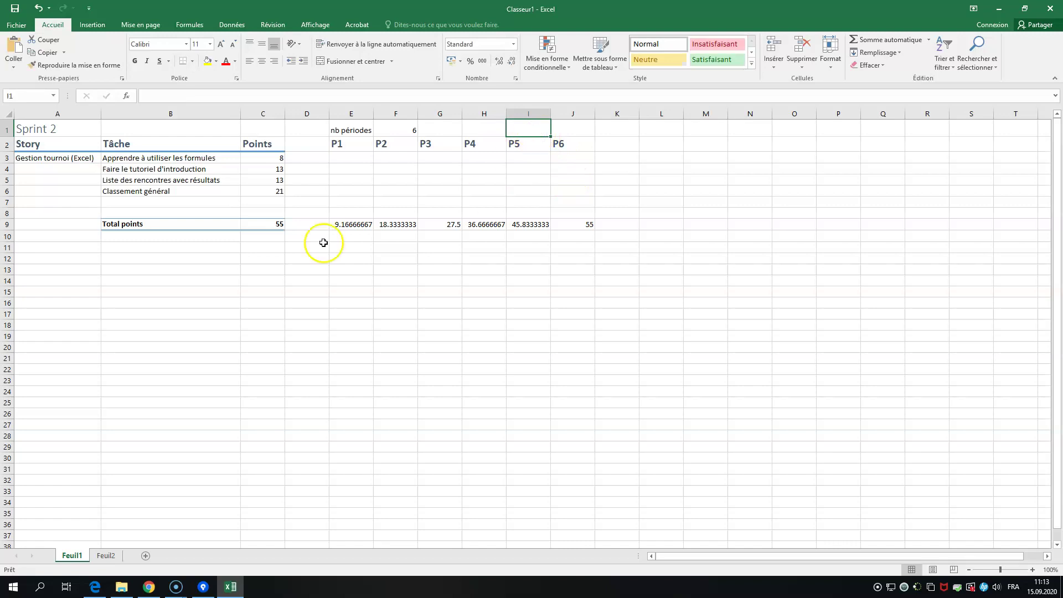
Change the E9 formula to =C9/F1 so it divides the total by the number-of-periods cell.
click(349, 223)
key(F2)
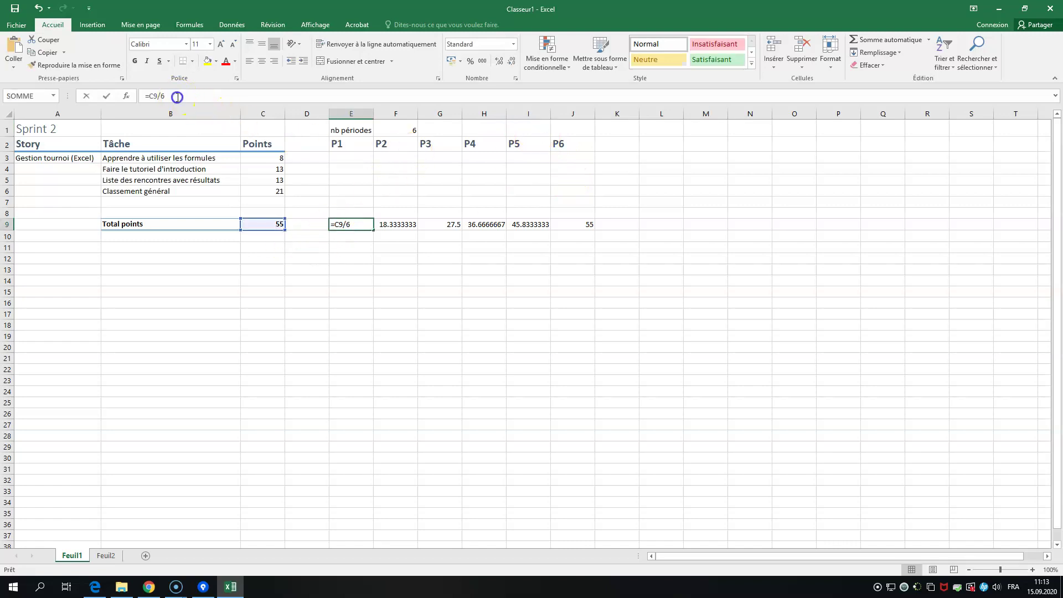
key(BackSpace)
click(402, 130)
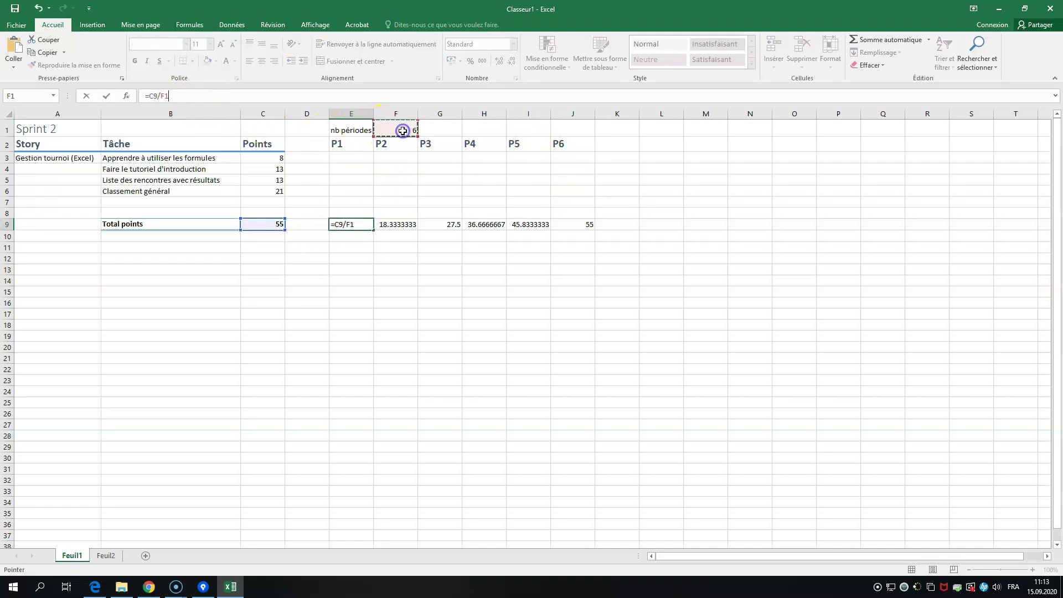
key(Return)
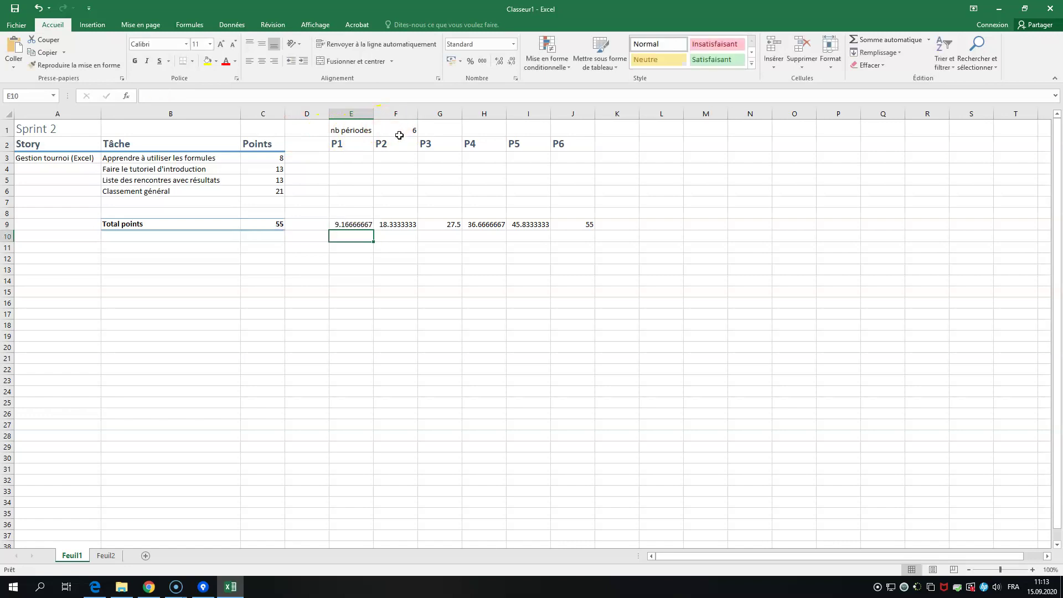
click(404, 133)
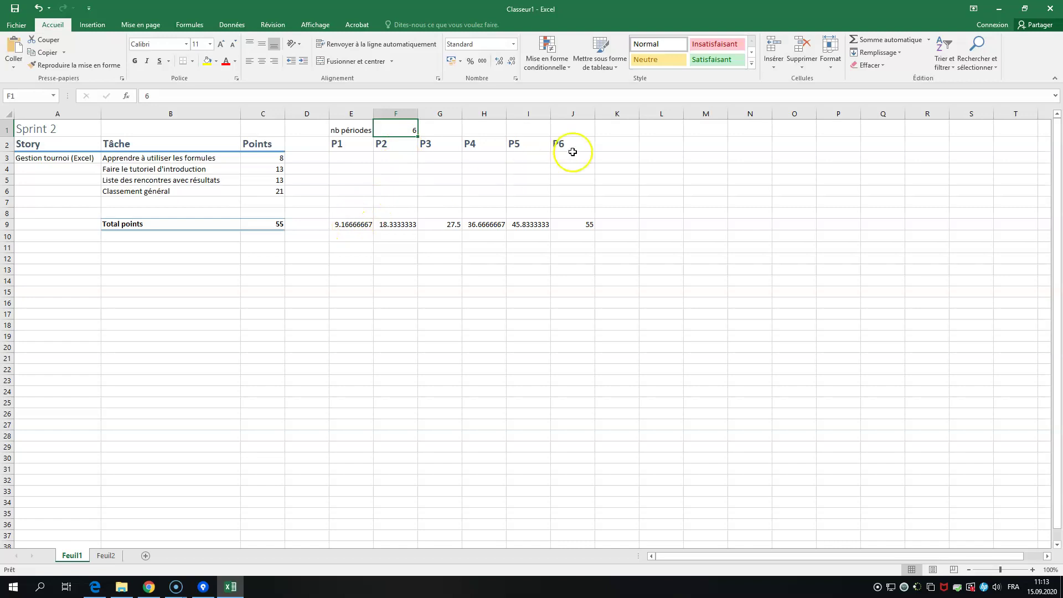
Add the header P7 in K2 and copy the cumulative formula from J9 into K9.
click(624, 142)
text(P)
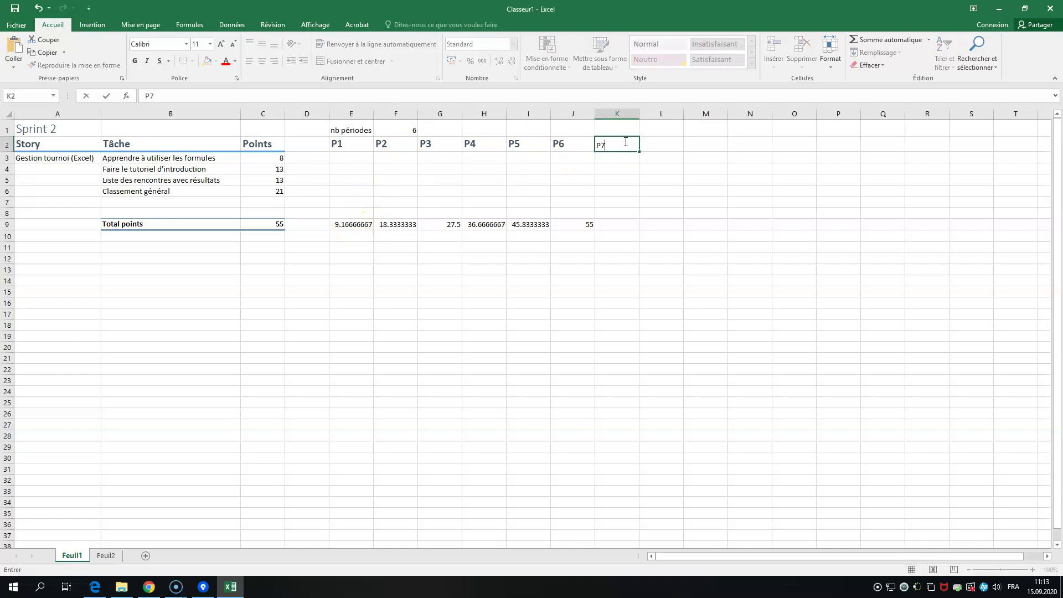
text(7)
key(Return)
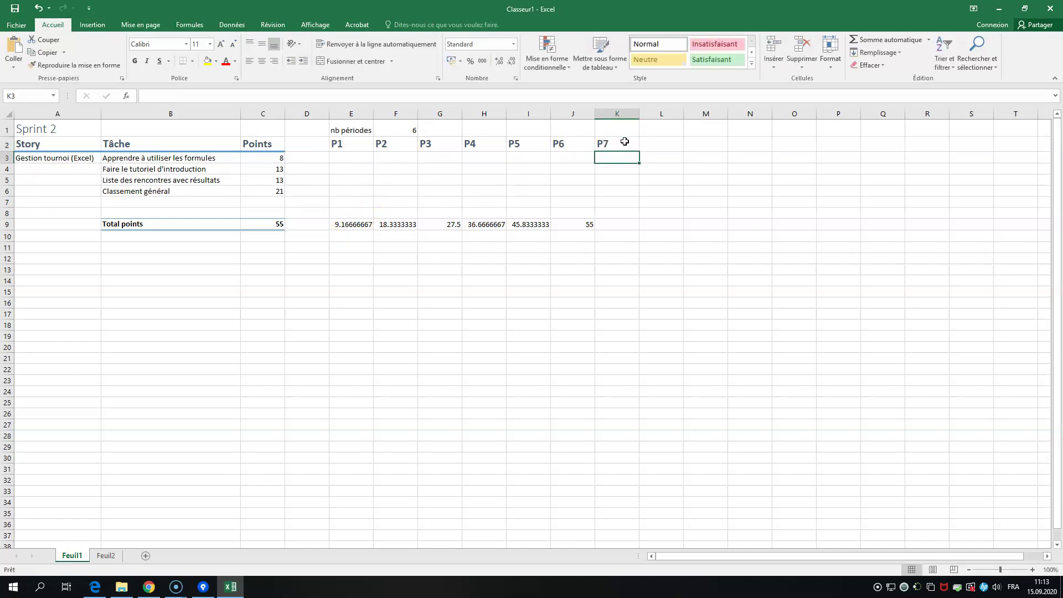
click(574, 226)
drag(595, 230, 615, 227)
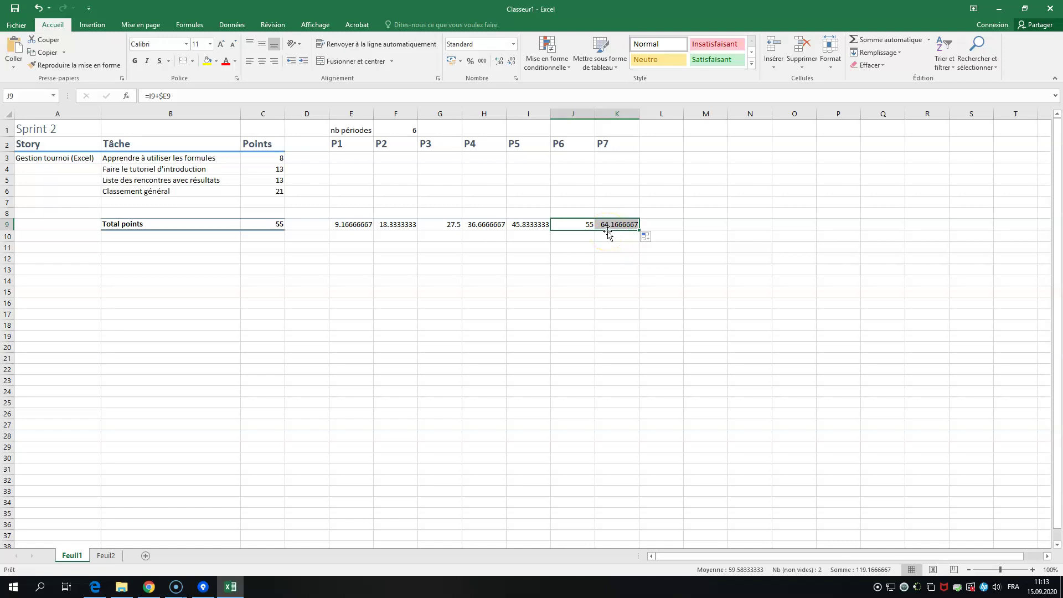
Set the number of periods in F1 to 7.
click(408, 131)
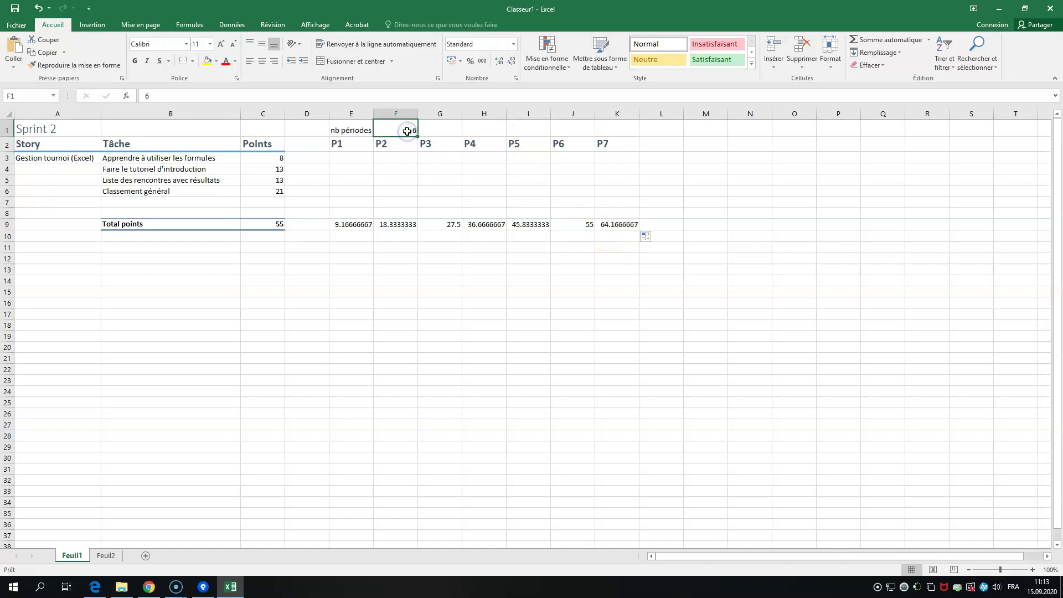
text(7)
key(ctrl+Return)
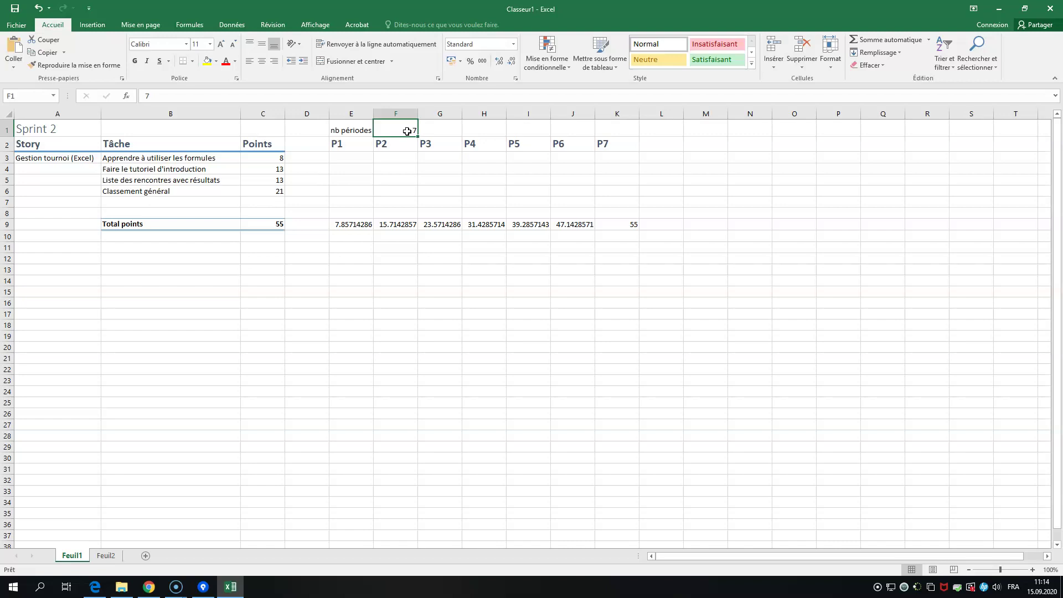
drag(339, 145, 556, 145)
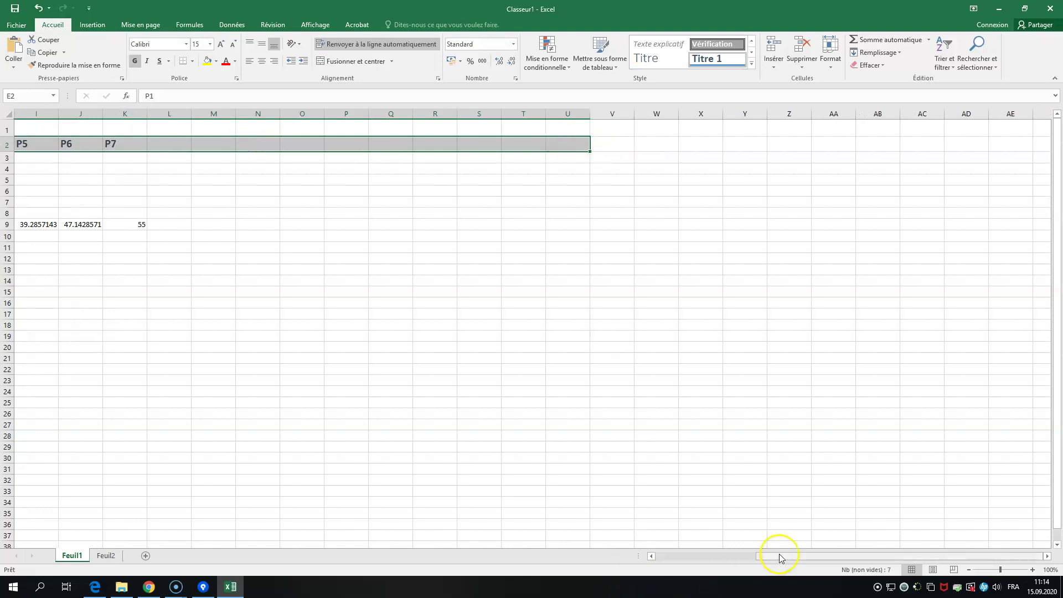
drag(783, 554, 586, 553)
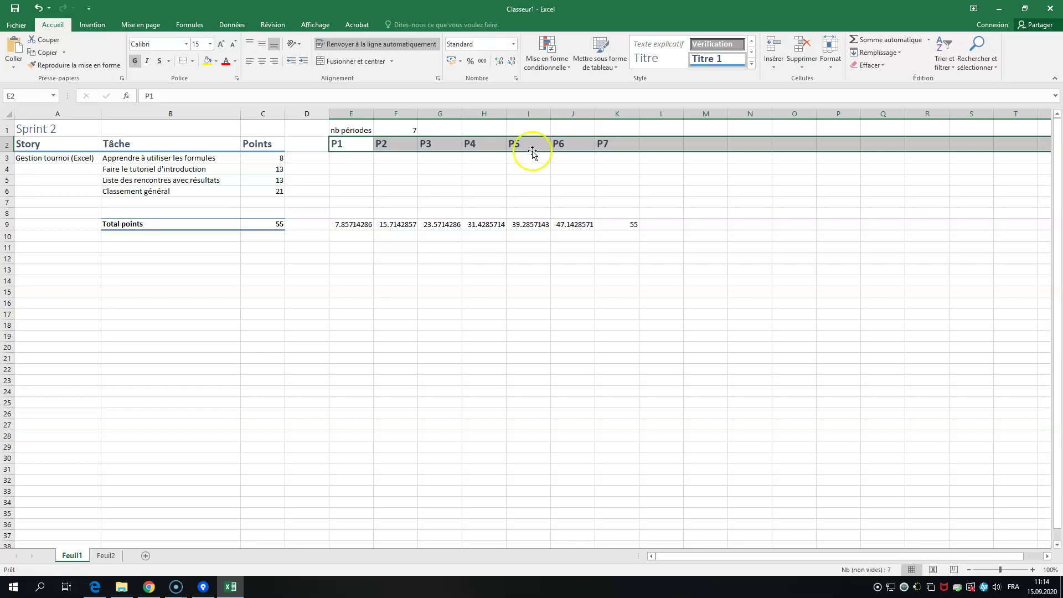
click(390, 131)
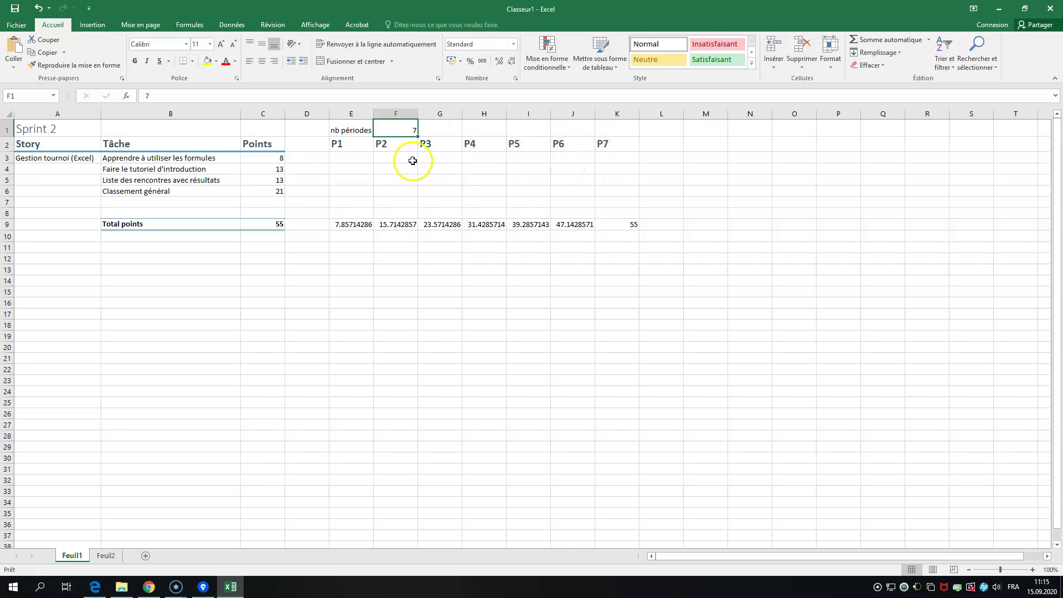
click(399, 148)
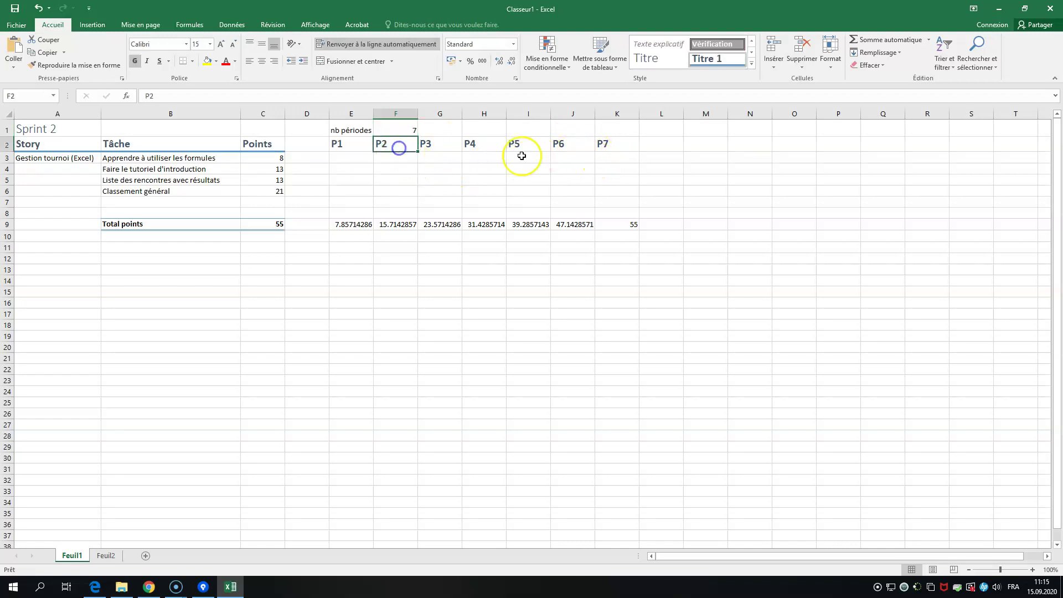
click(619, 146)
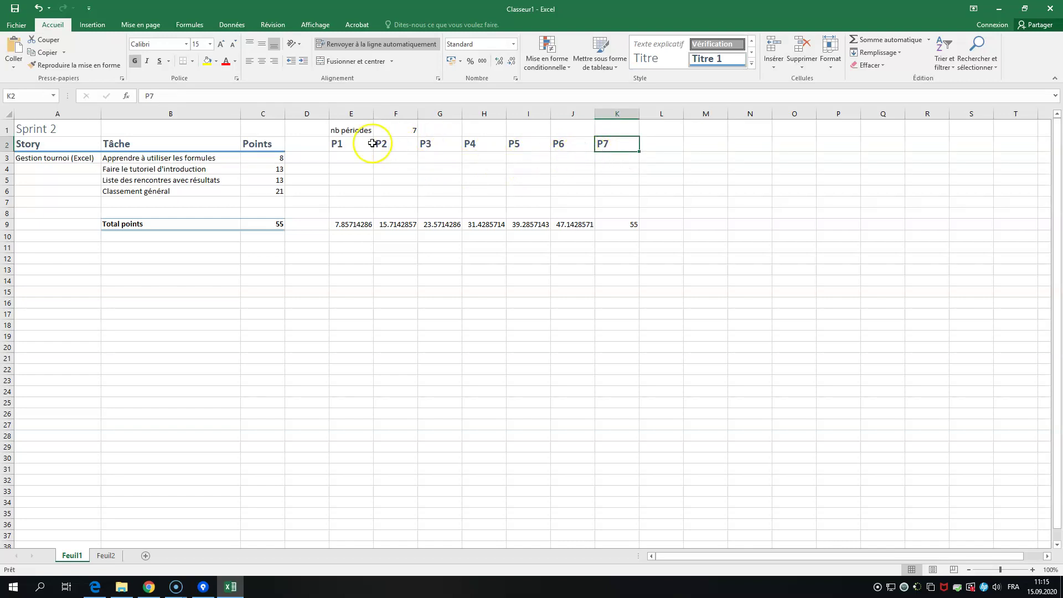
Try to count the period headers in F1 with the formula =NB(E2:Z2).
click(393, 132)
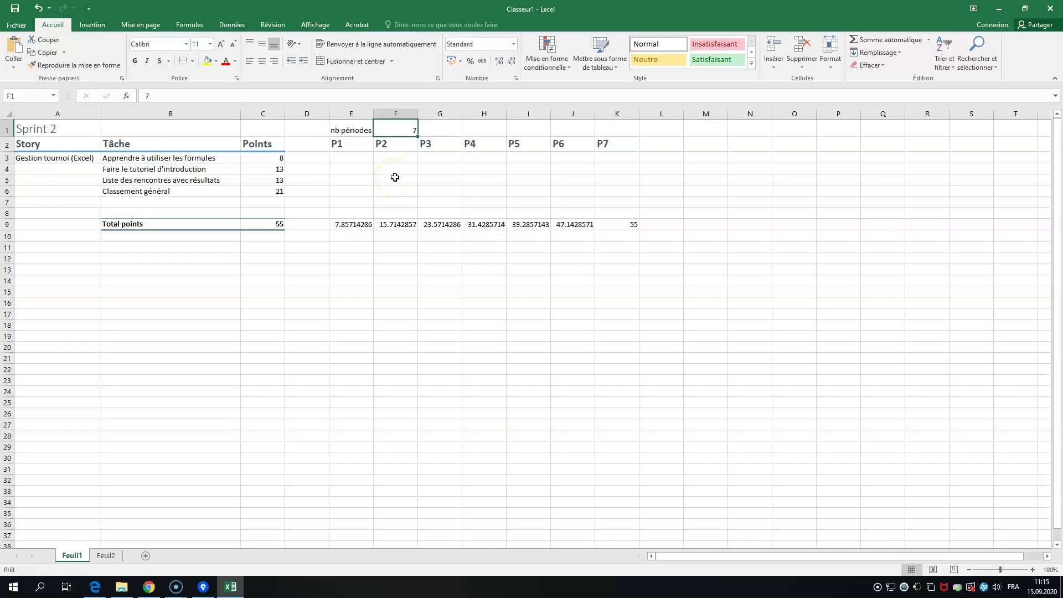
text(=)
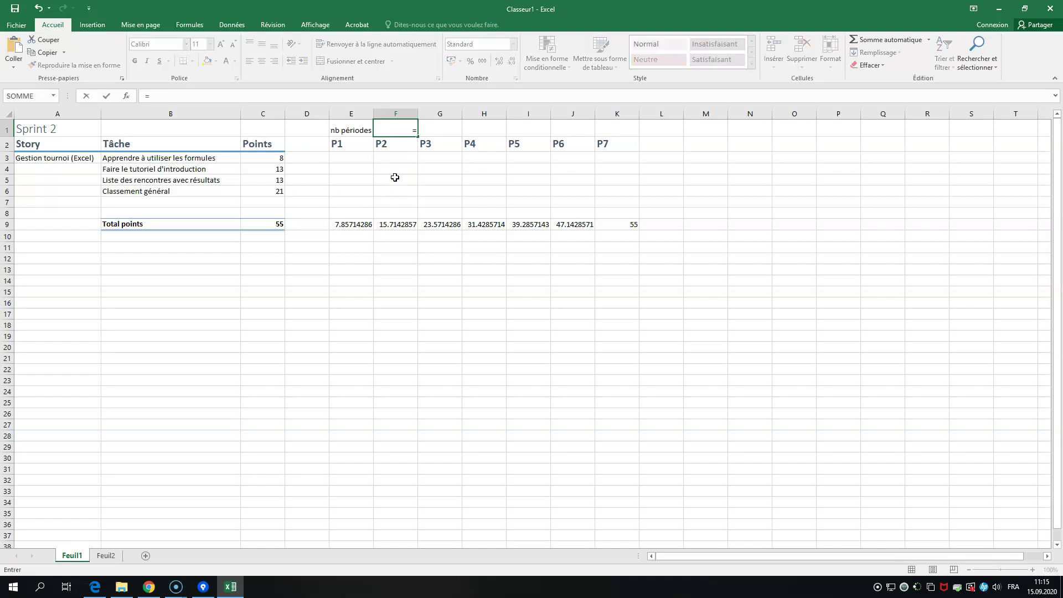
text(NB)
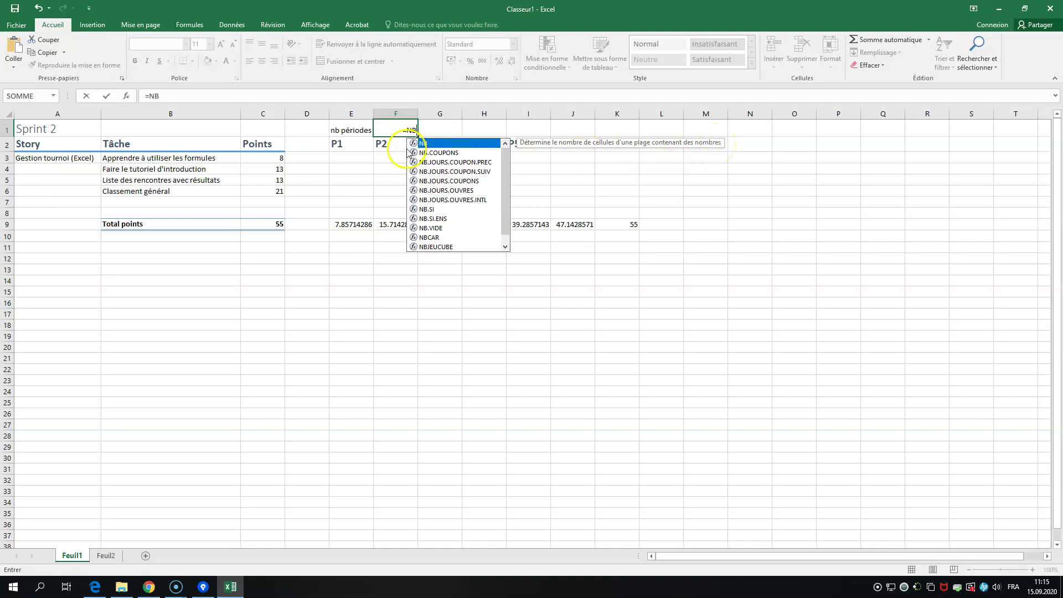
text(()
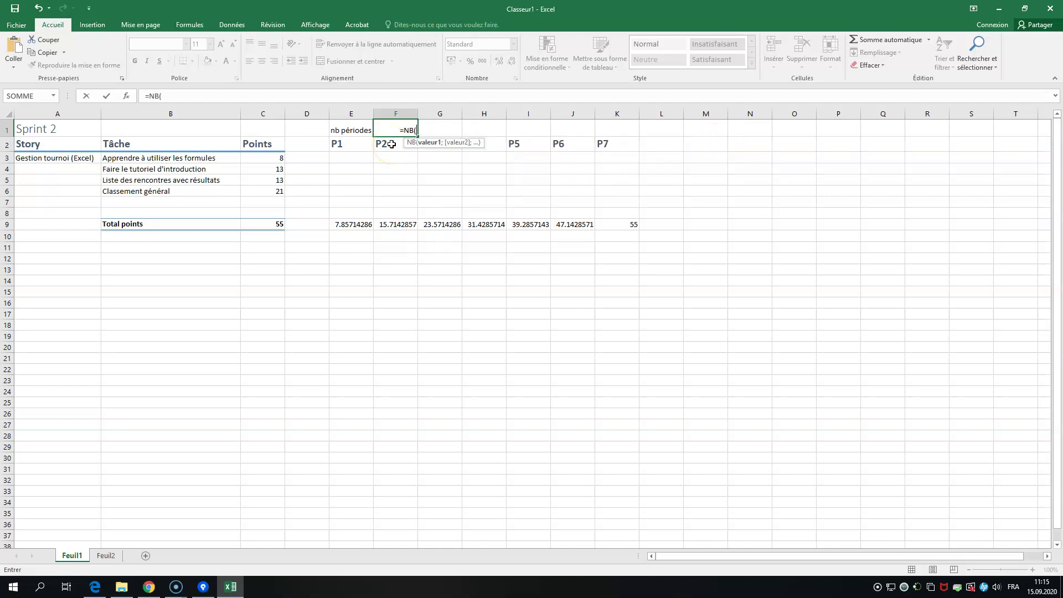
drag(343, 145, 921, 158)
key(Return)
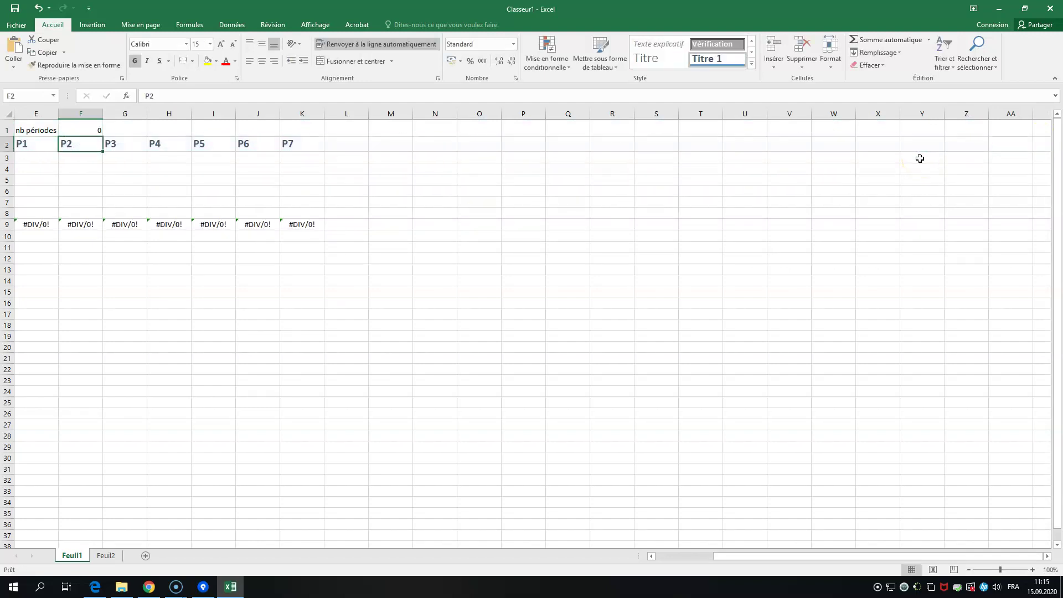
Examine the F1 formula and the description of its NB function arguments, leaving them unmodified.
click(96, 132)
key(Left)
key(Left)
key(Left)
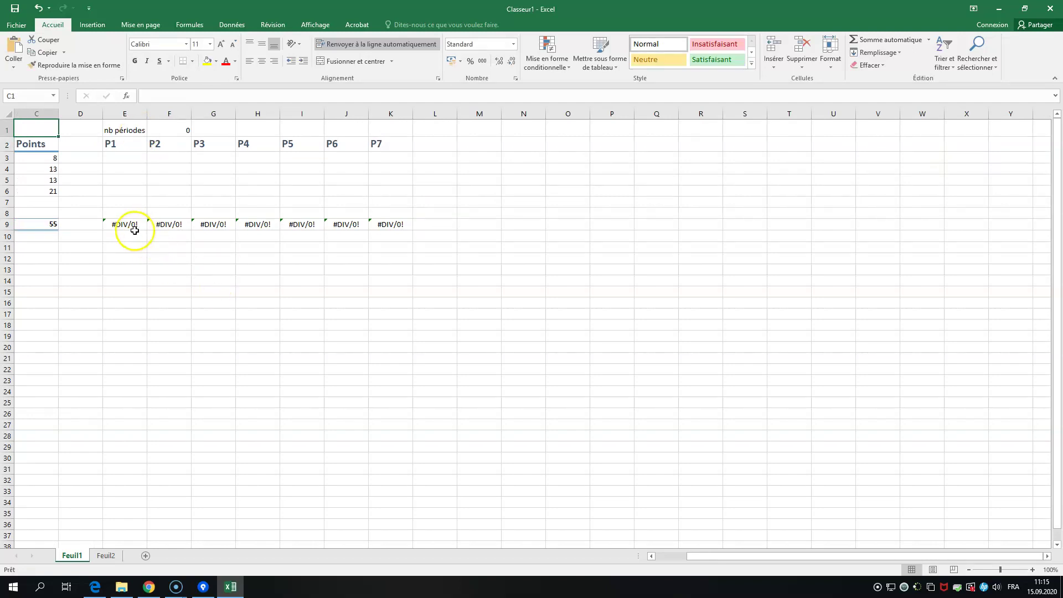
click(178, 135)
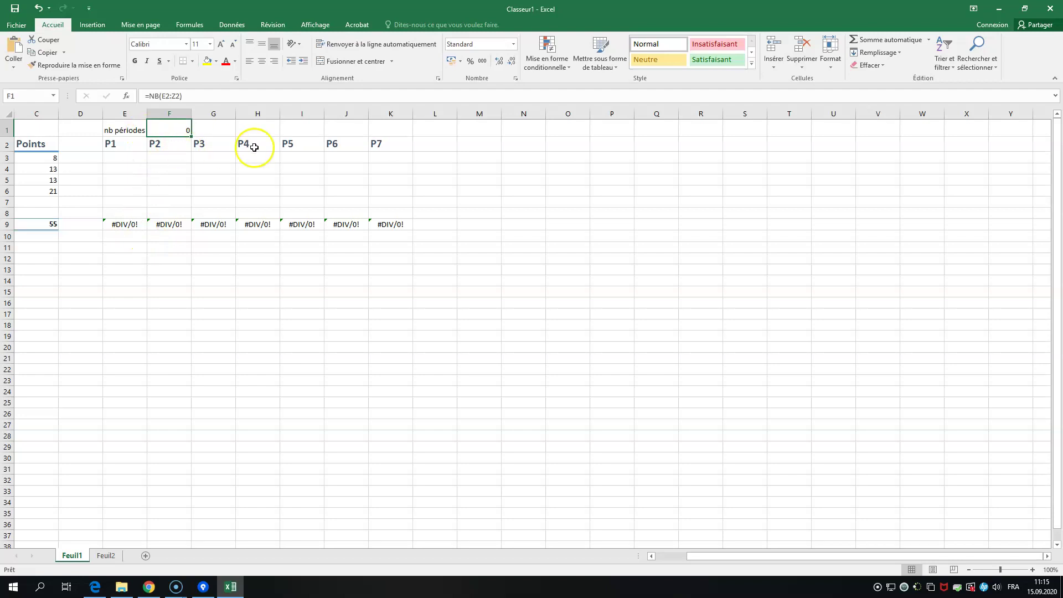
click(126, 97)
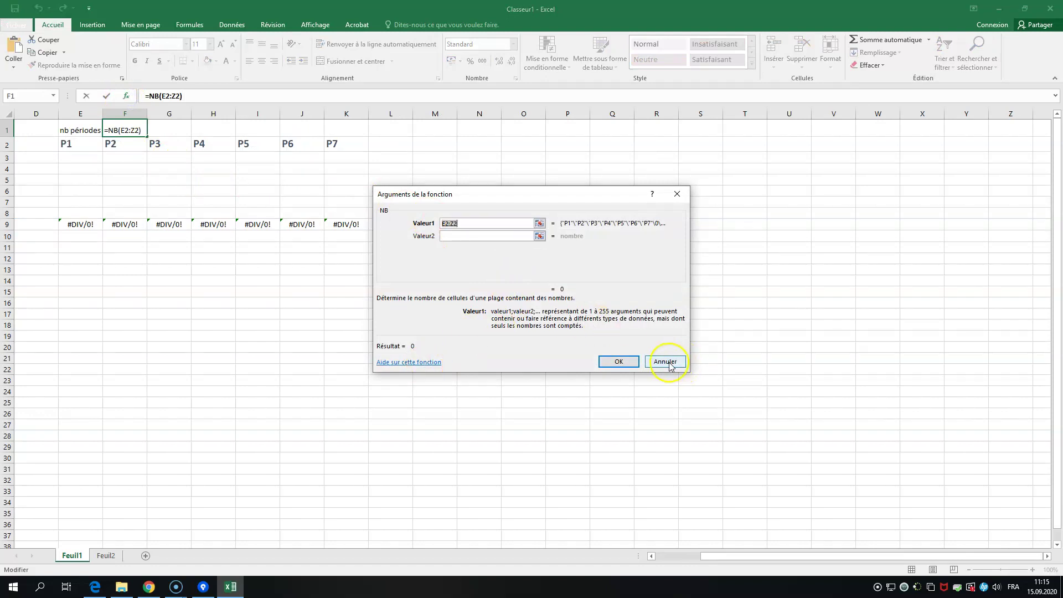
click(384, 207)
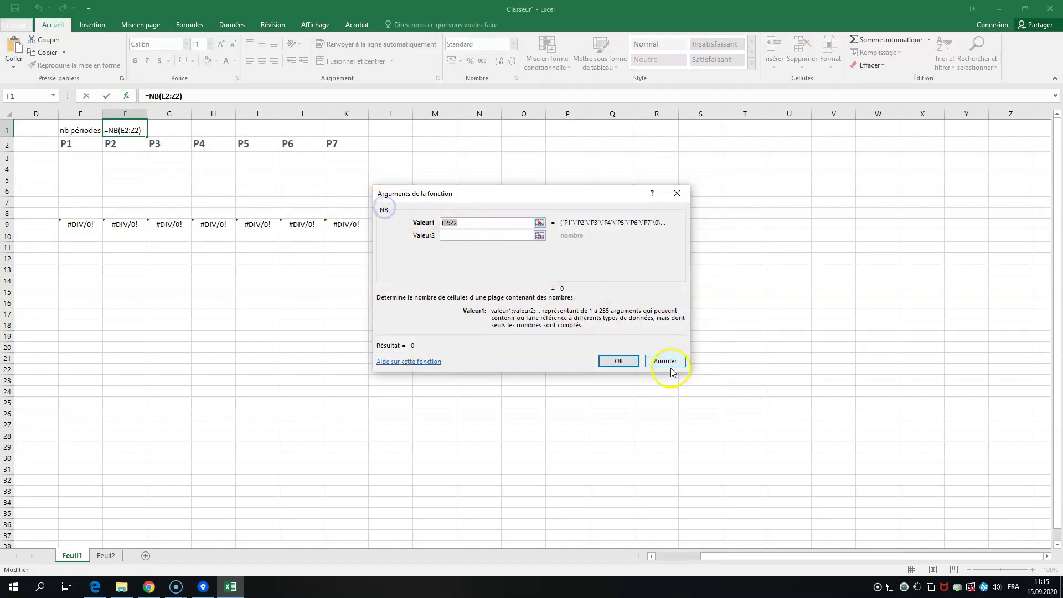
click(665, 361)
Reduce the F1 formula to a bare equals sign and search the function list for "nombre".
drag(149, 98, 179, 99)
key(BackSpace)
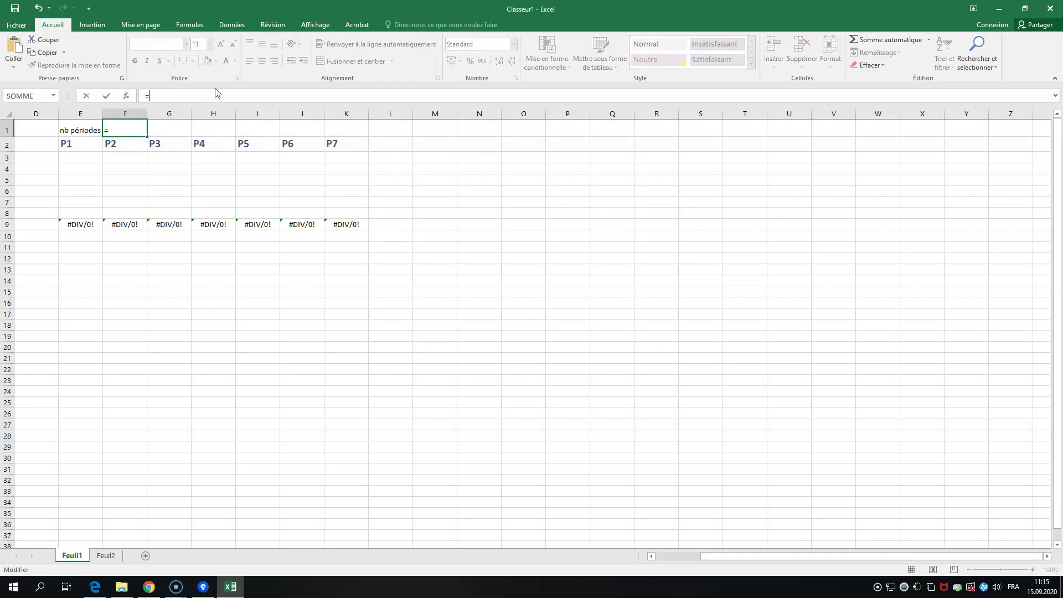
click(128, 97)
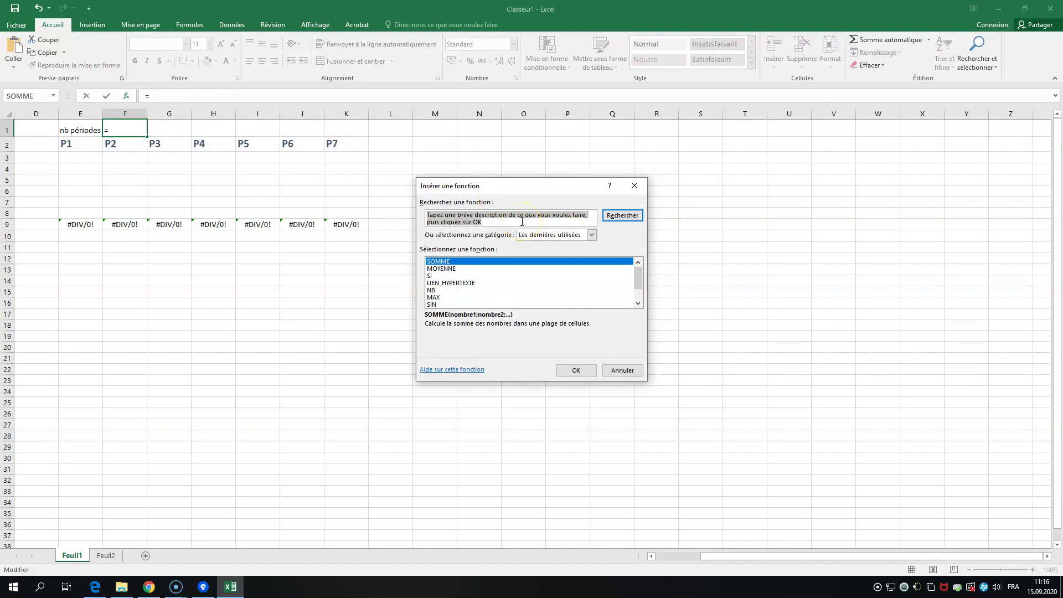
text(nombre)
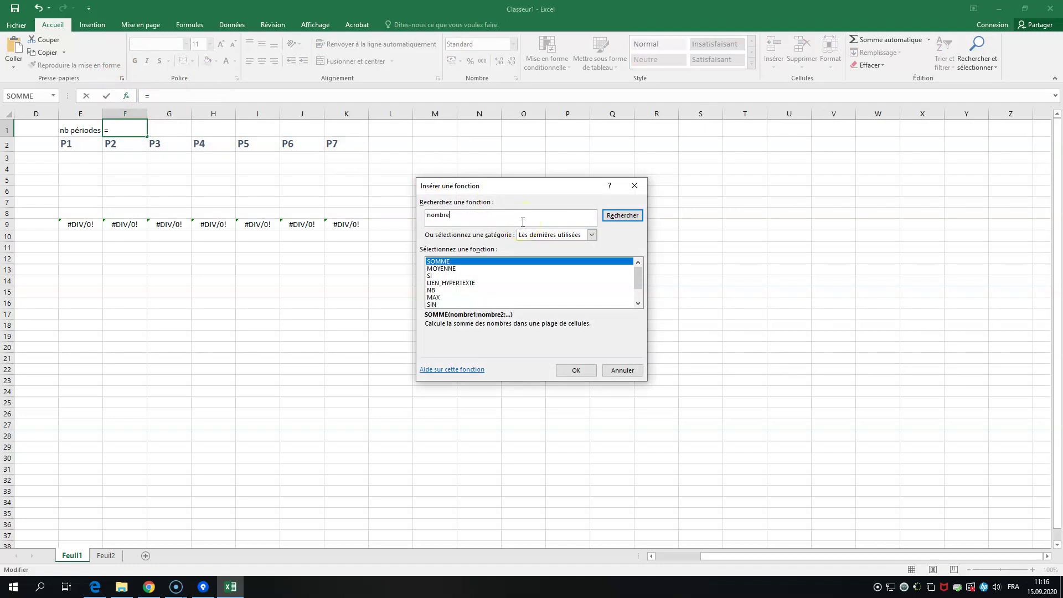
click(626, 215)
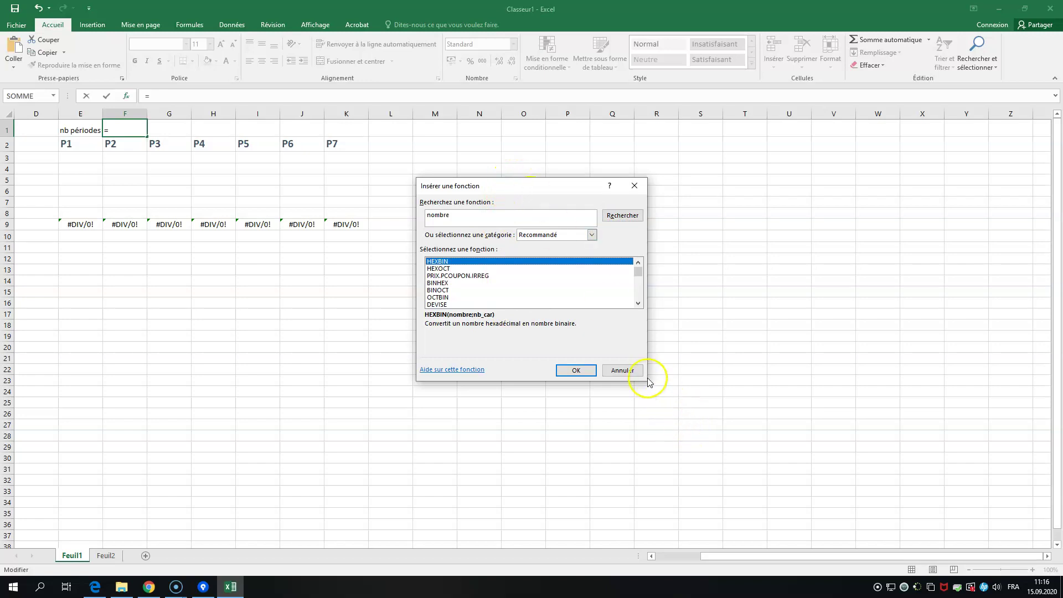
drag(637, 270, 637, 298)
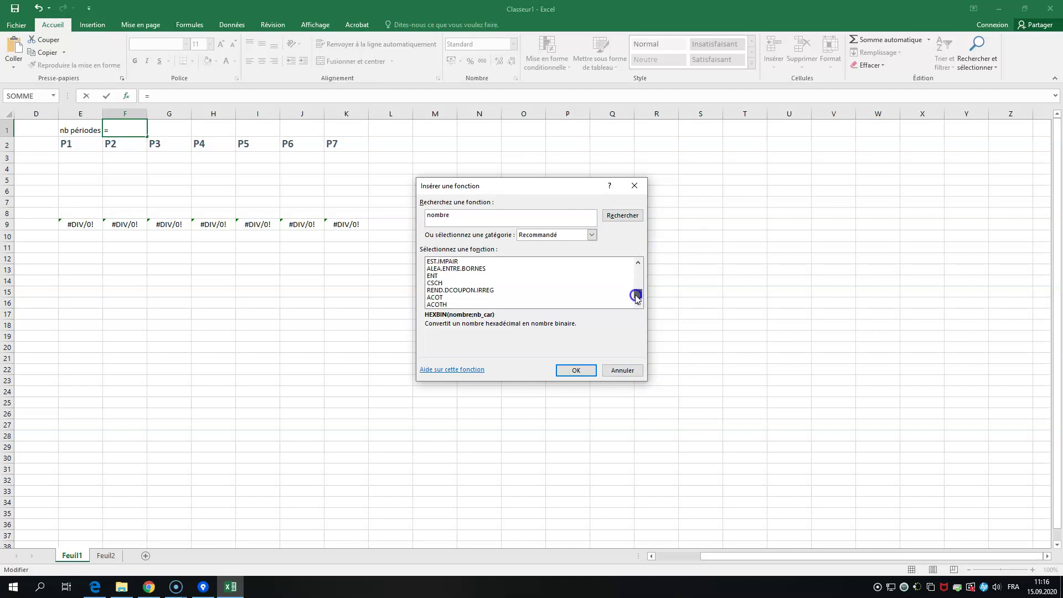
Search the function list for "nb" and select NB.VIDE to read its description.
click(487, 217)
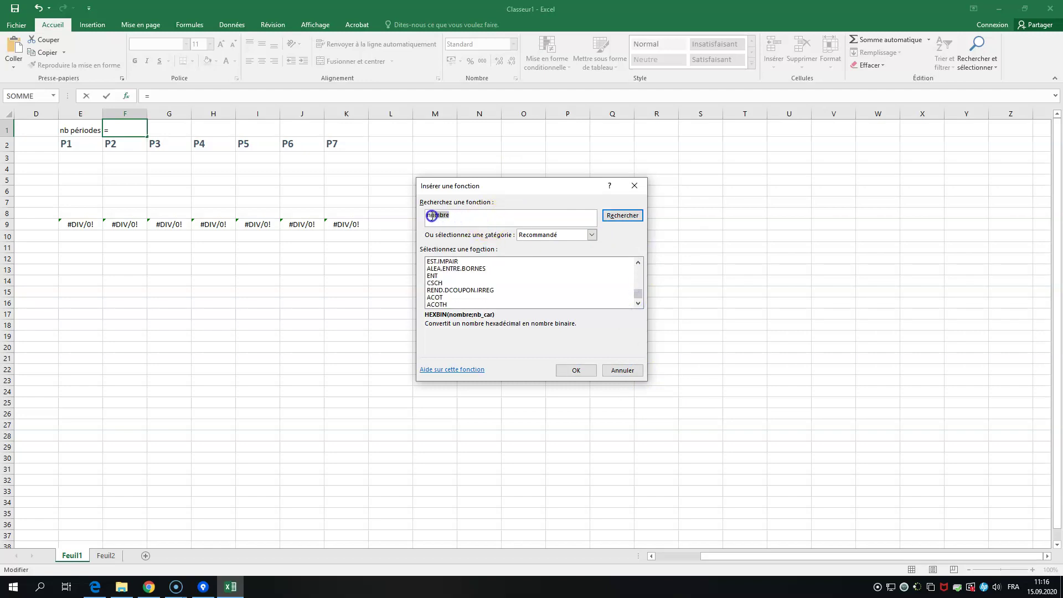
key(BackSpace)
click(623, 216)
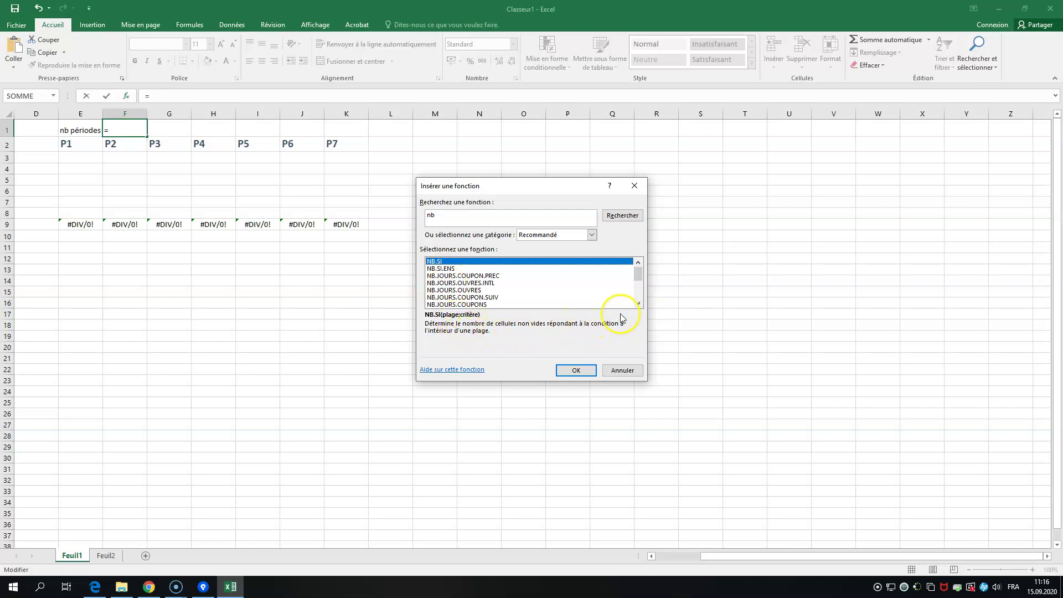
click(638, 304)
click(639, 304)
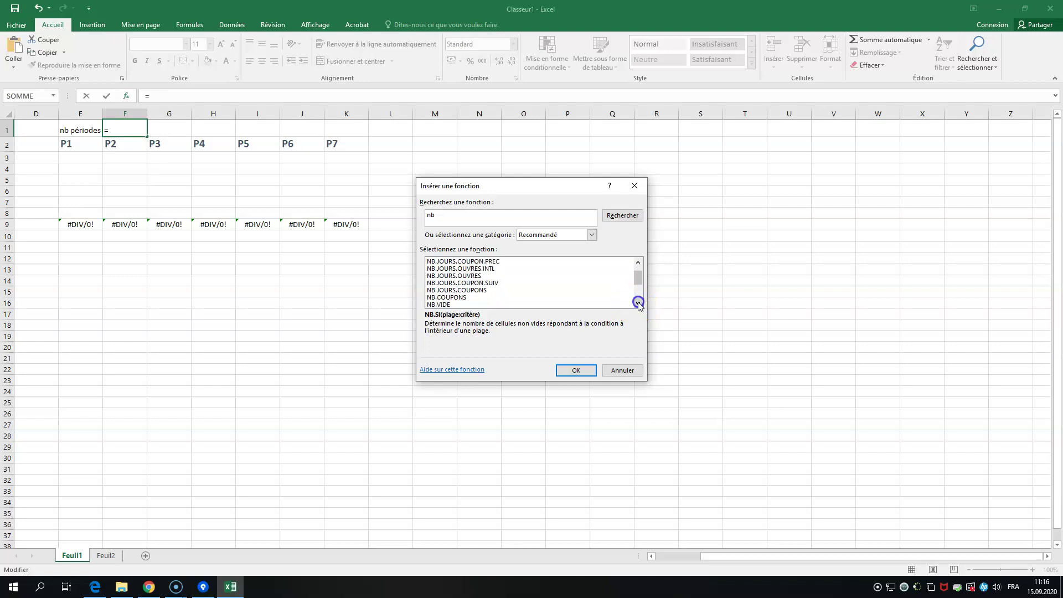
click(448, 304)
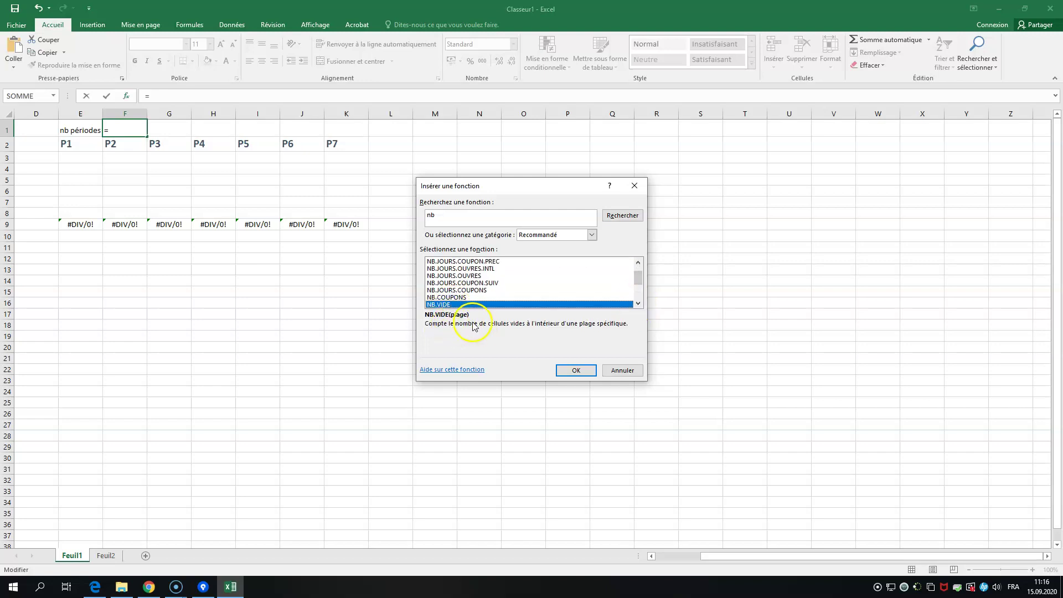
Look through the suggested functions for one that counts non-empty cells, and close the function search without inserting any.
click(638, 304)
click(638, 304)
click(639, 304)
click(638, 304)
click(639, 305)
click(638, 304)
click(639, 304)
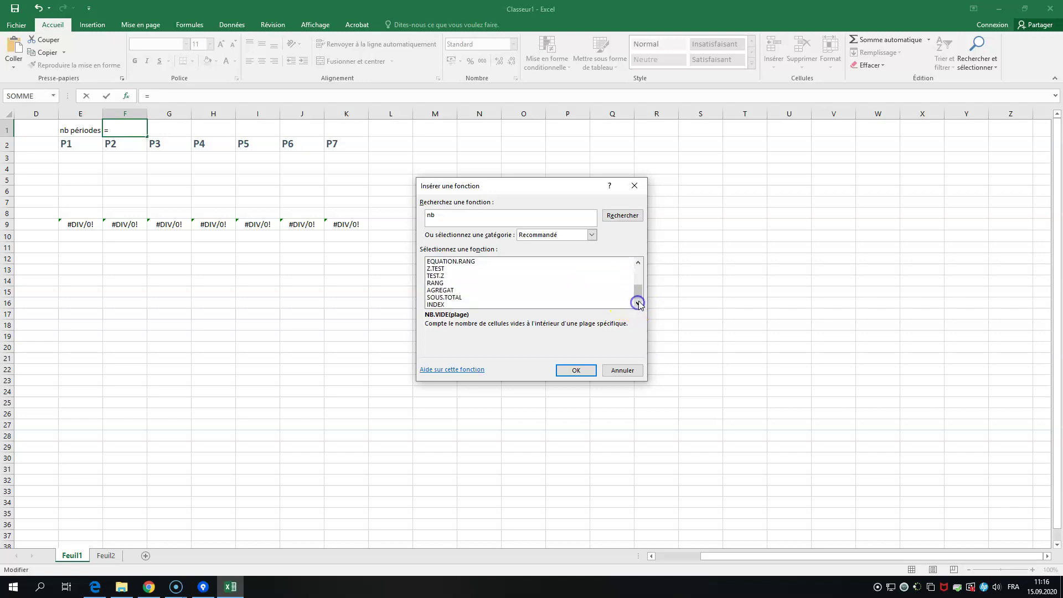
mouse_move(639, 291)
mouse_down()
mouse_move(639, 271)
mouse_move(638, 285)
mouse_up()
click(622, 371)
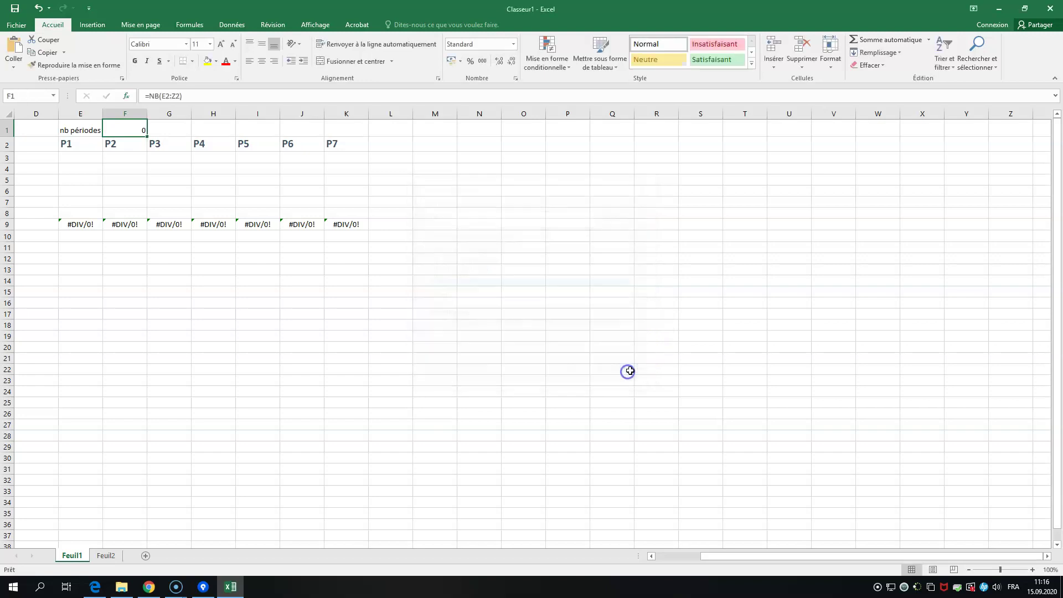
In a new Chrome tab, search Google for "excel compter nombre de cellules non vides" and highlight the function name NBVAL.
click(149, 586)
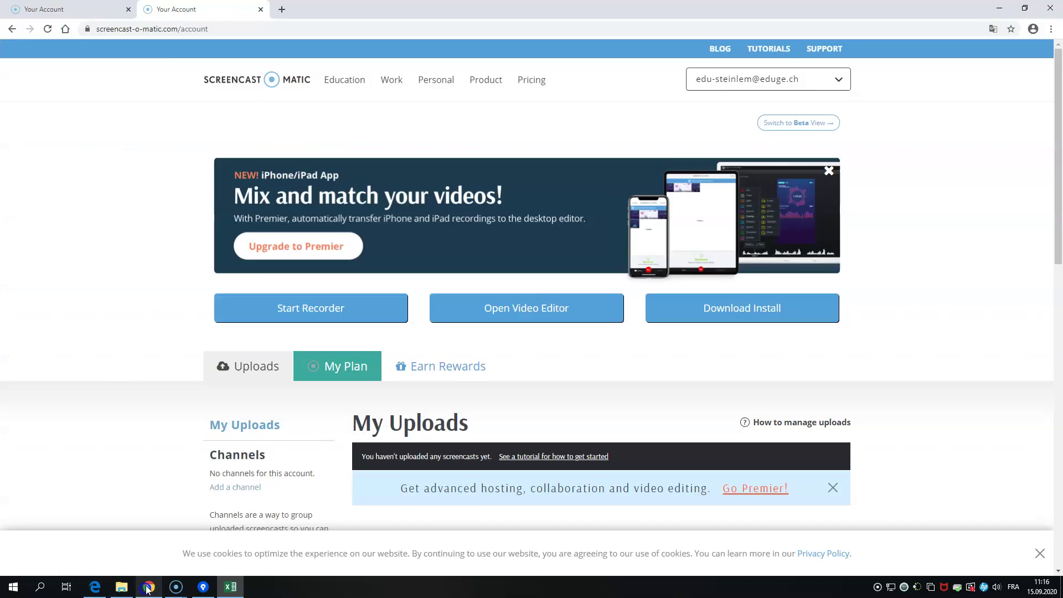
key(ctrl+t)
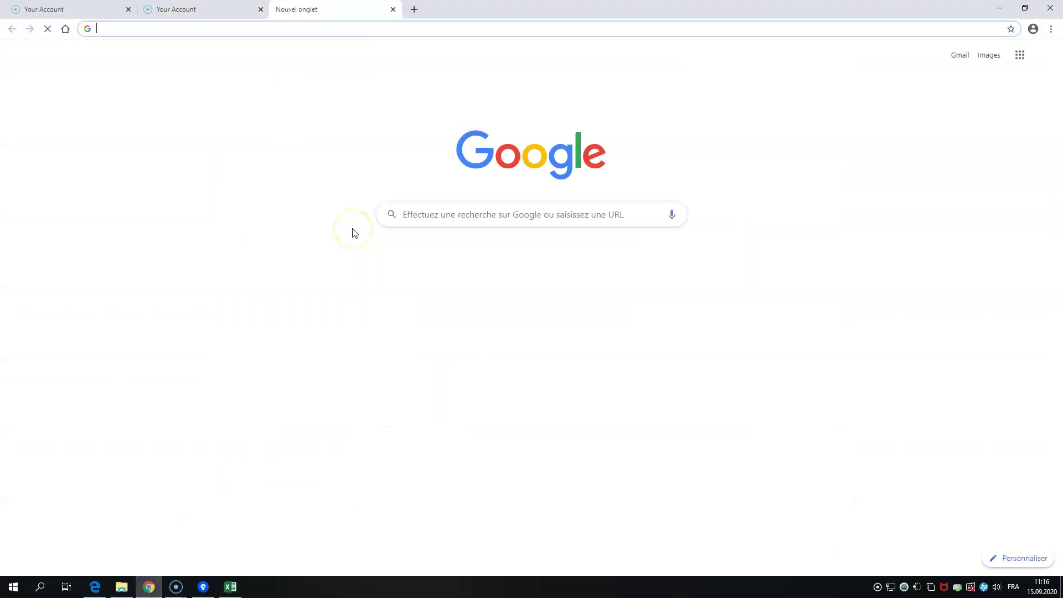
text(excel )
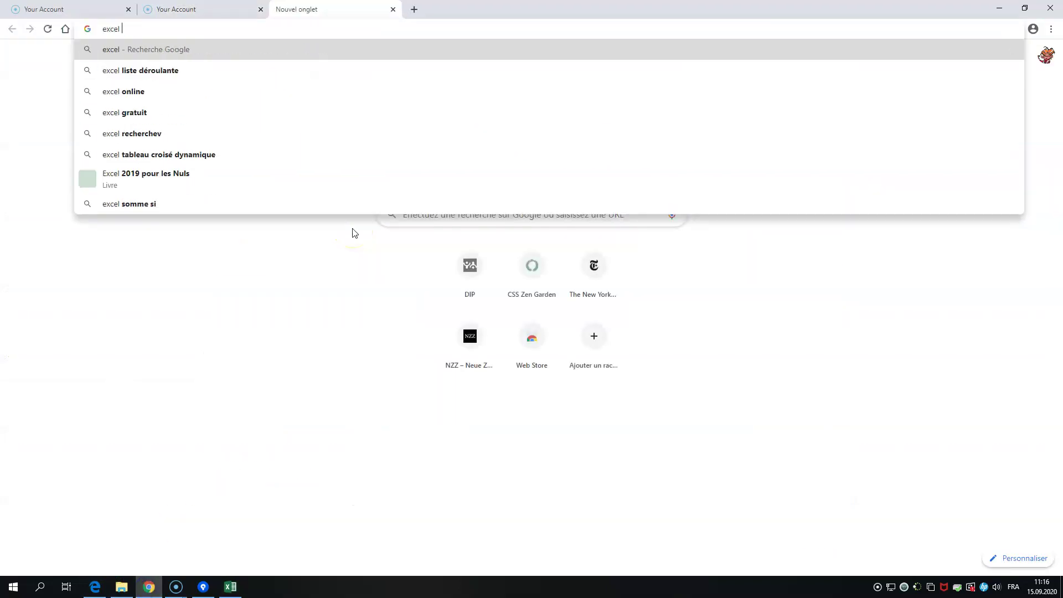
text(compter nombre de cellules non vides)
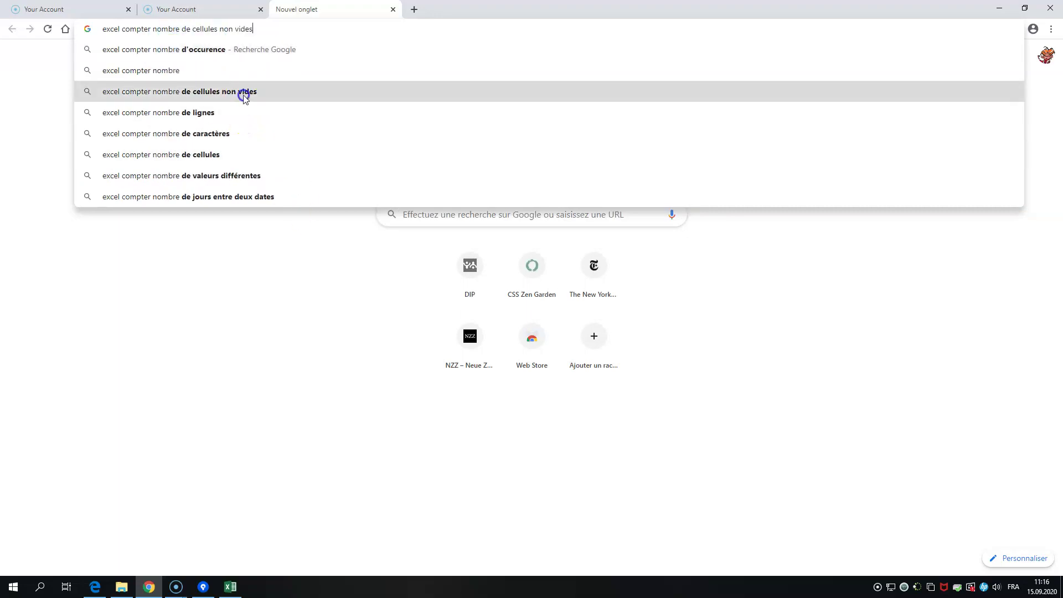
click(242, 92)
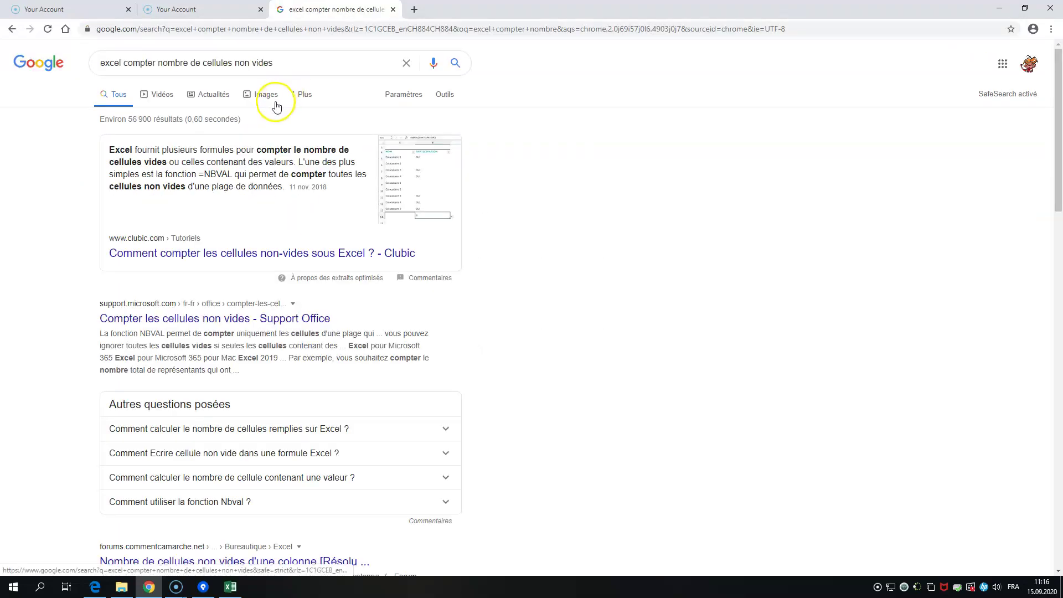
double_click(217, 174)
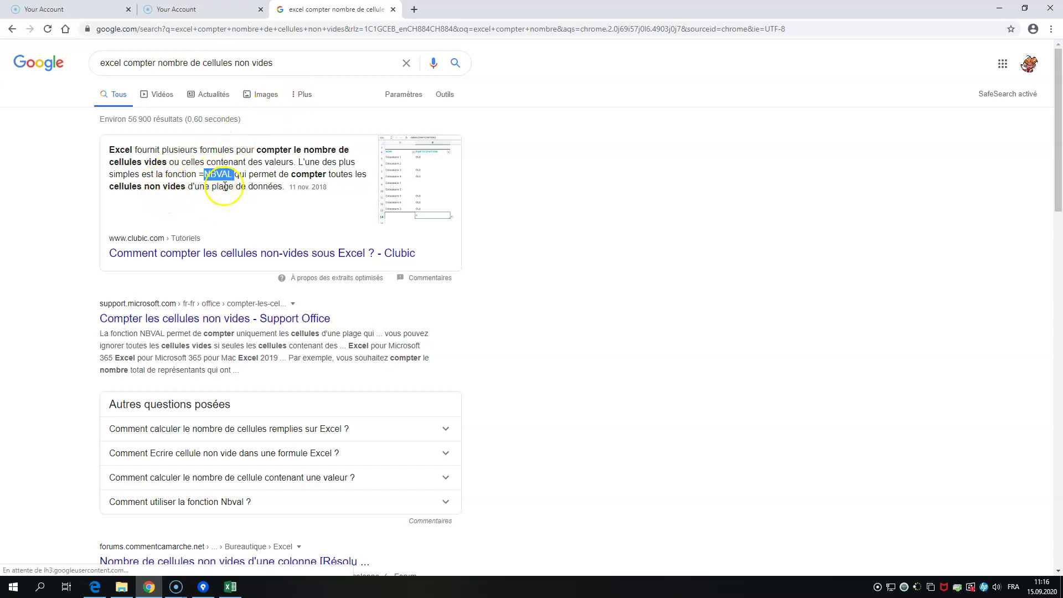
Switch back to Excel and change the formula in F1 to =NBVAL(E2:Z2).
key(alt+Tab)
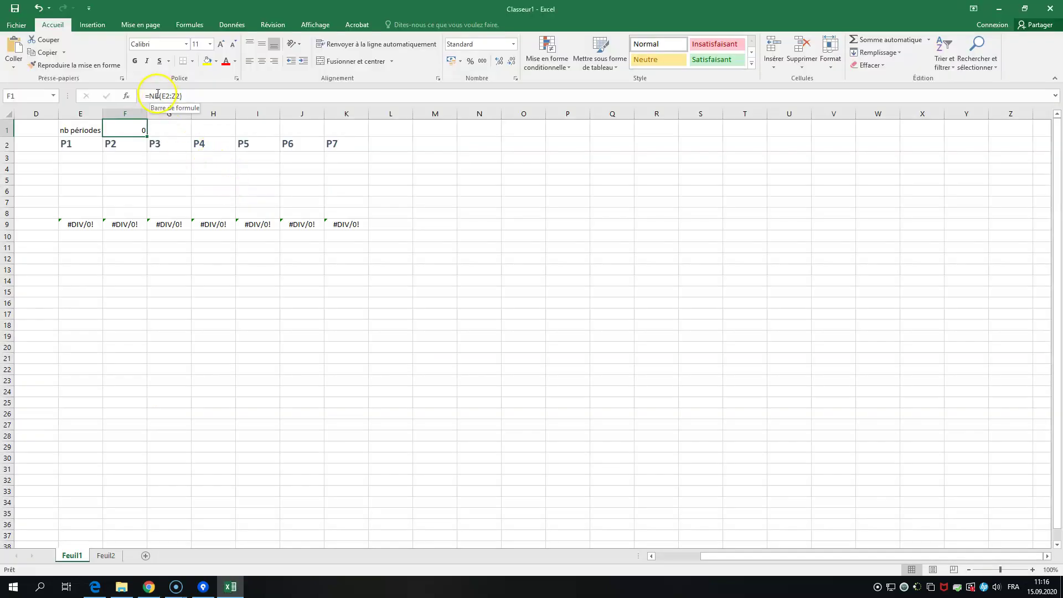
click(158, 96)
text(VAL)
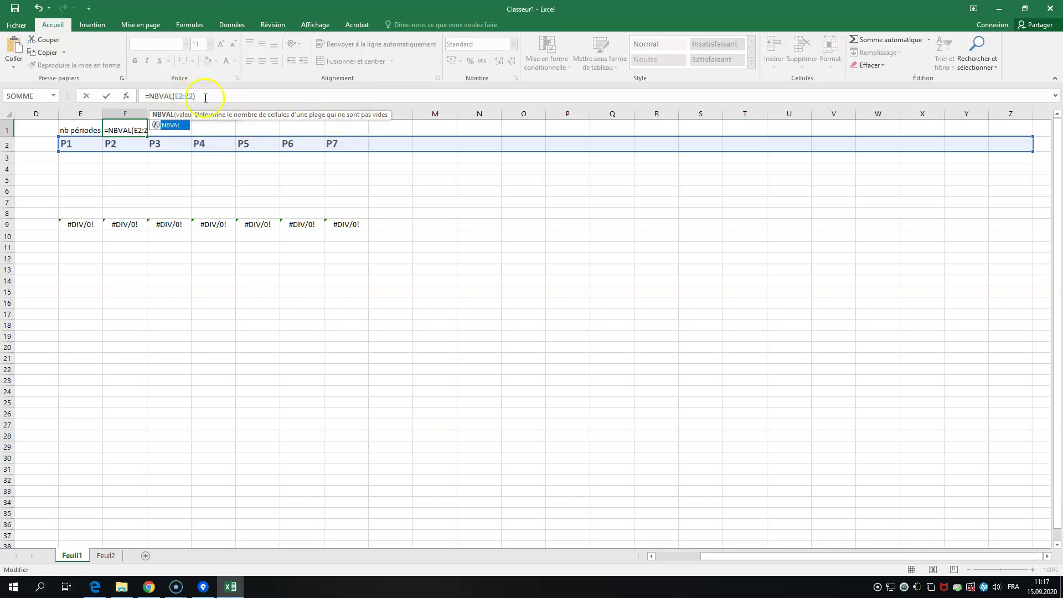
key(Return)
click(140, 129)
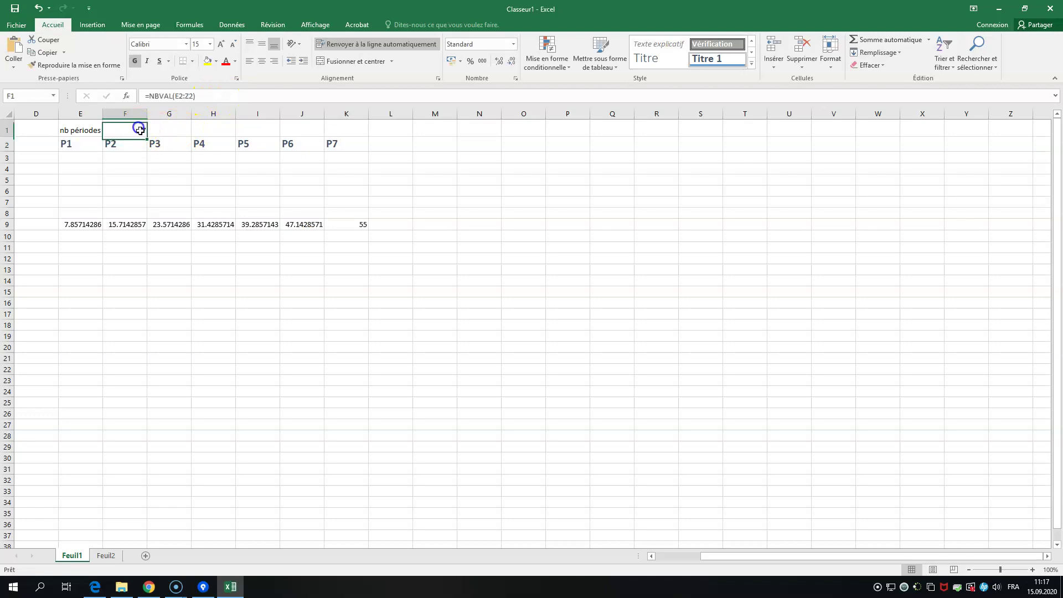
Clear the P7 header in K2 and the calculated value below it in K9.
click(340, 144)
key(BackSpace)
key(Return)
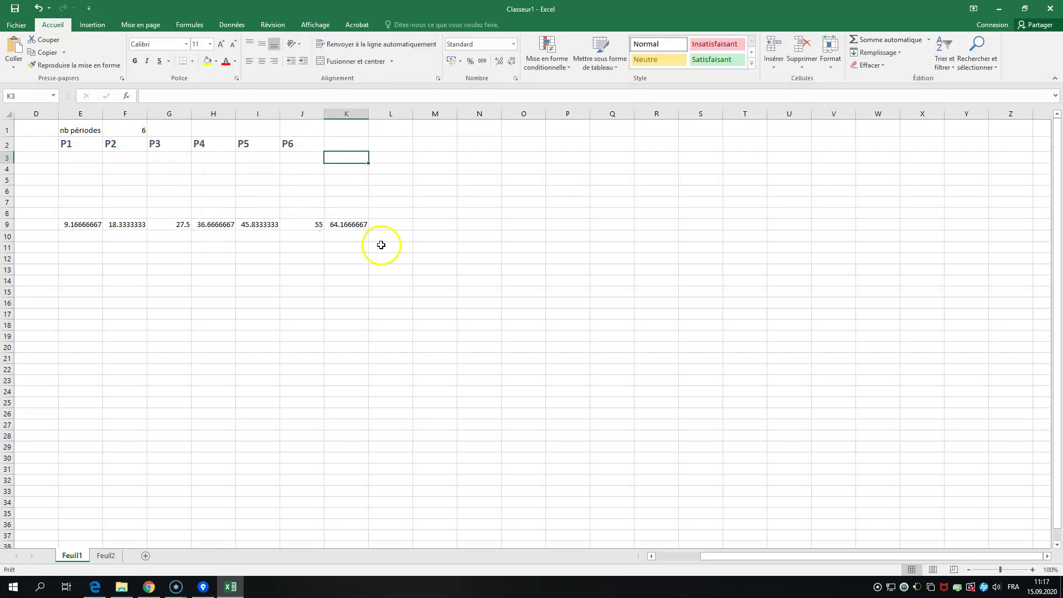
click(359, 230)
key(BackSpace)
click(351, 268)
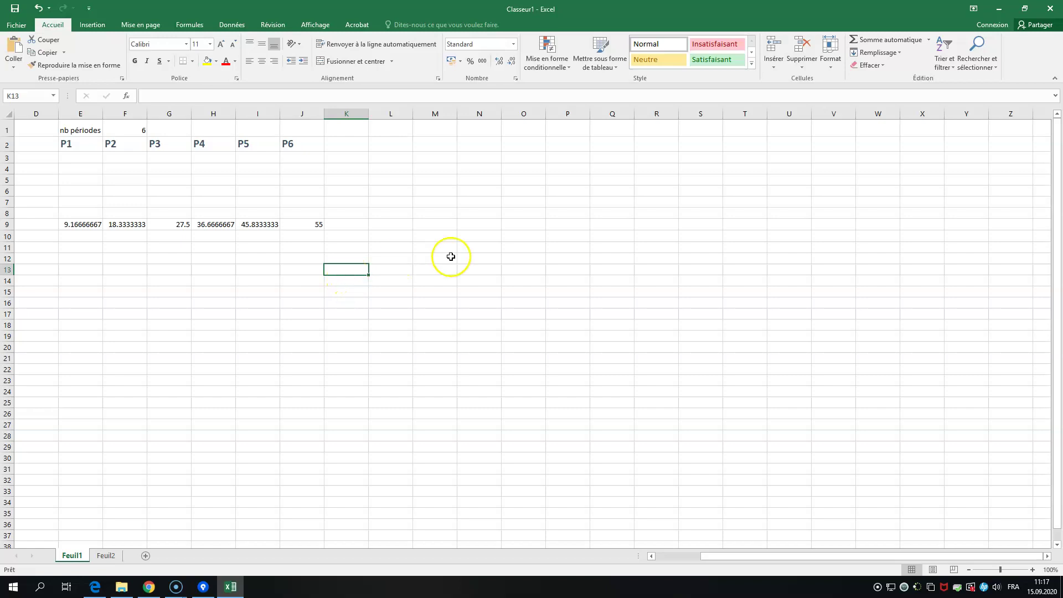
Enter the text "schtroumpf" in O2 to test the period count formula in F1.
click(120, 130)
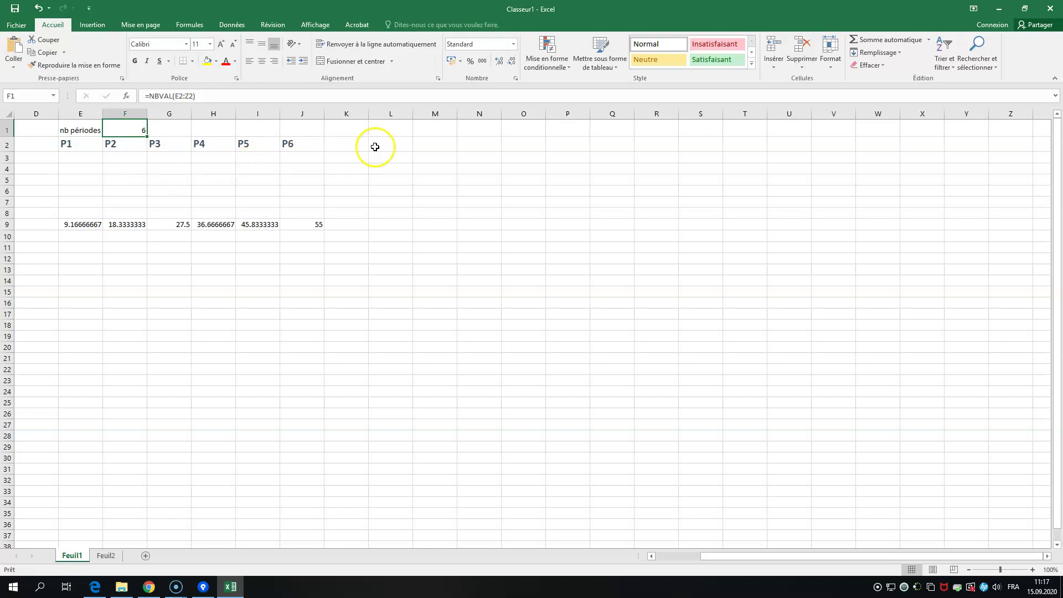
click(514, 144)
text(sch)
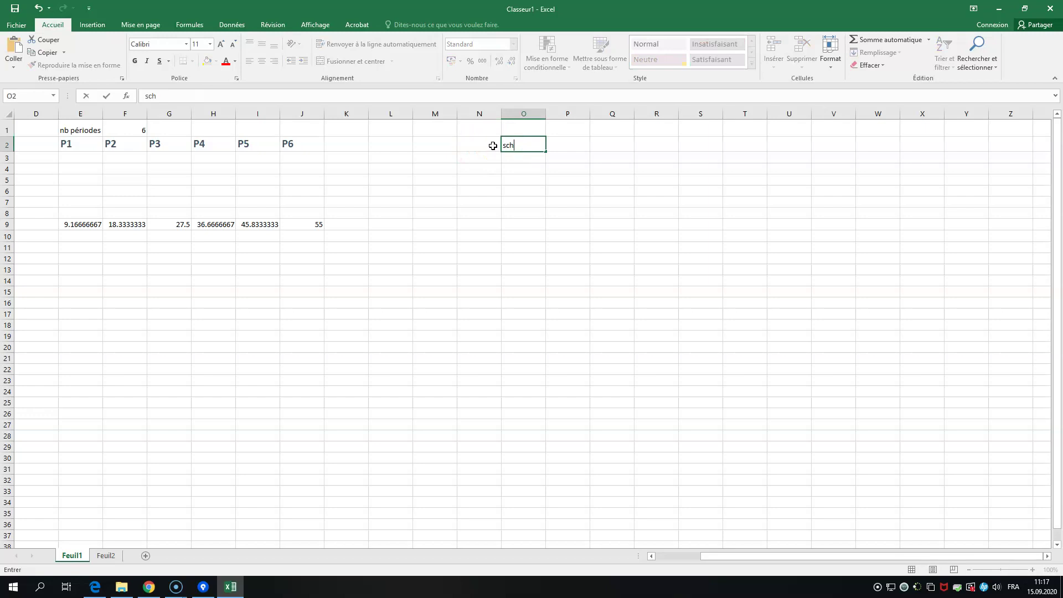
text(troumpf)
key(Return)
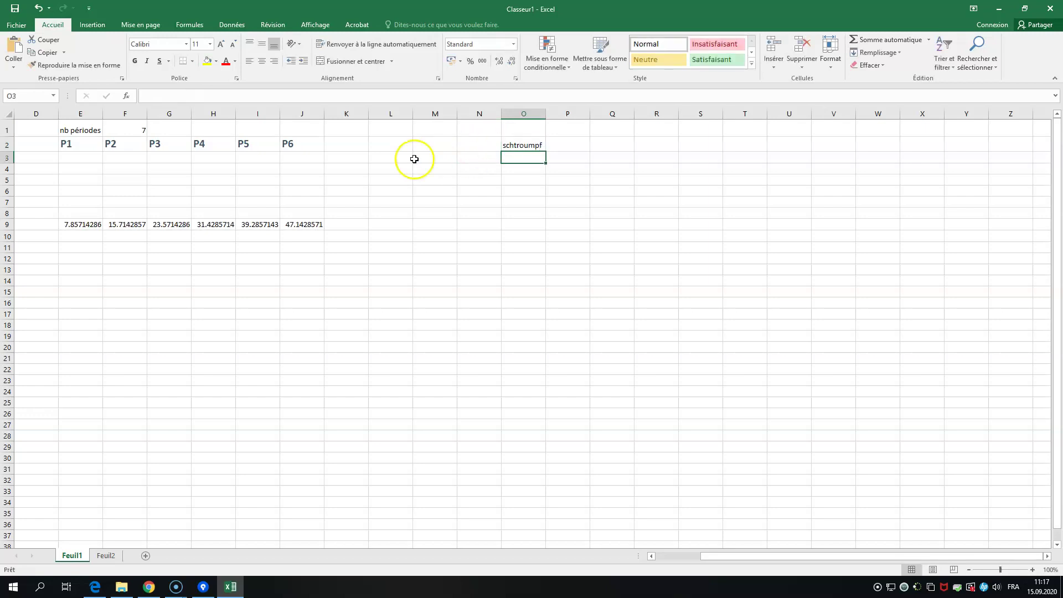
Replace the NBVAL formula in F1 with =NB.SI(E2:Z2; ), leaving the criterion empty.
click(142, 131)
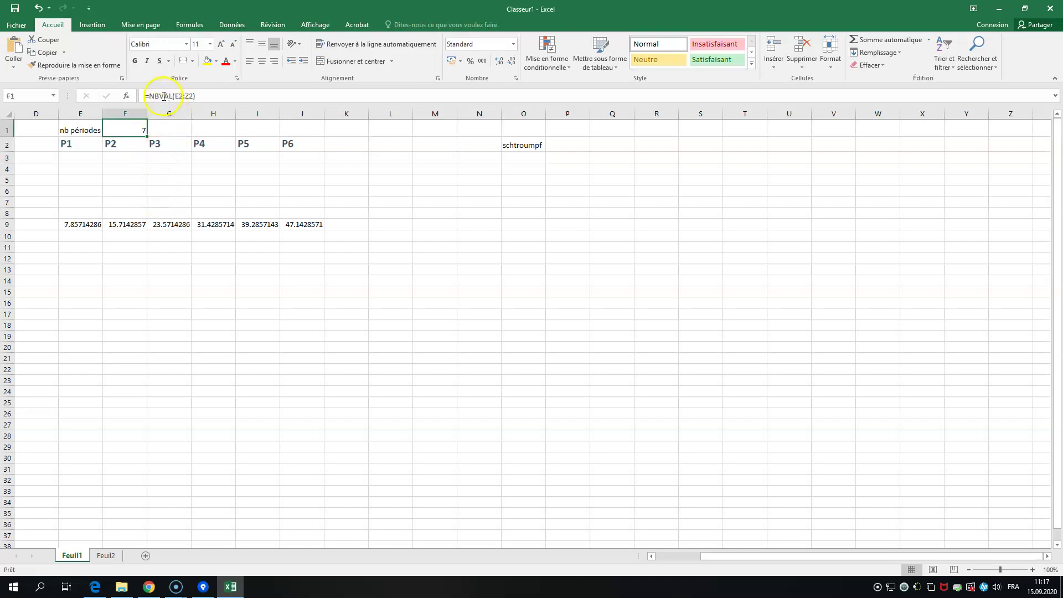
drag(161, 97, 210, 102)
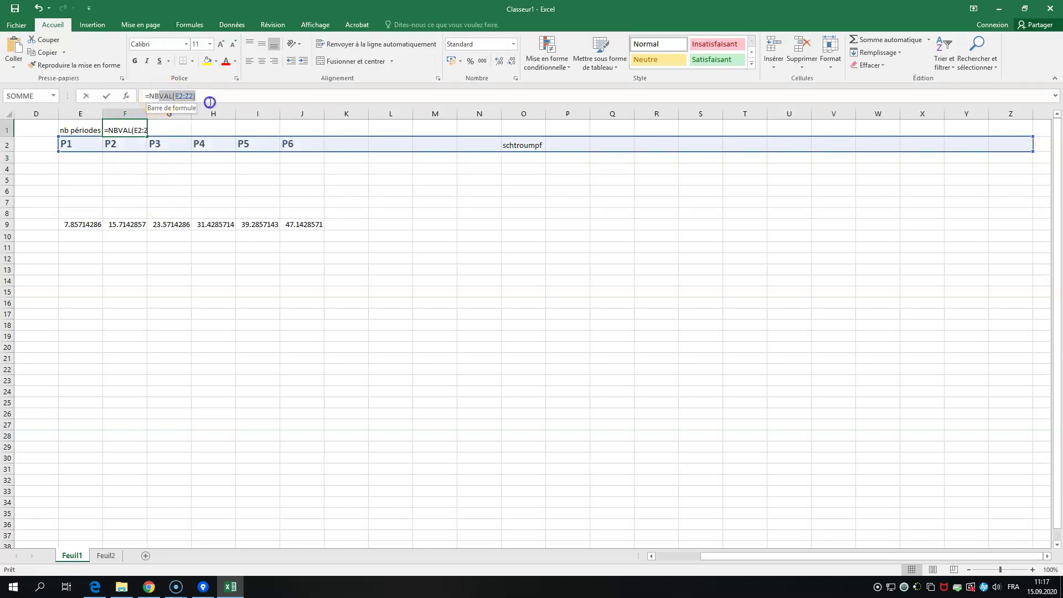
key(Delete)
text(.S)
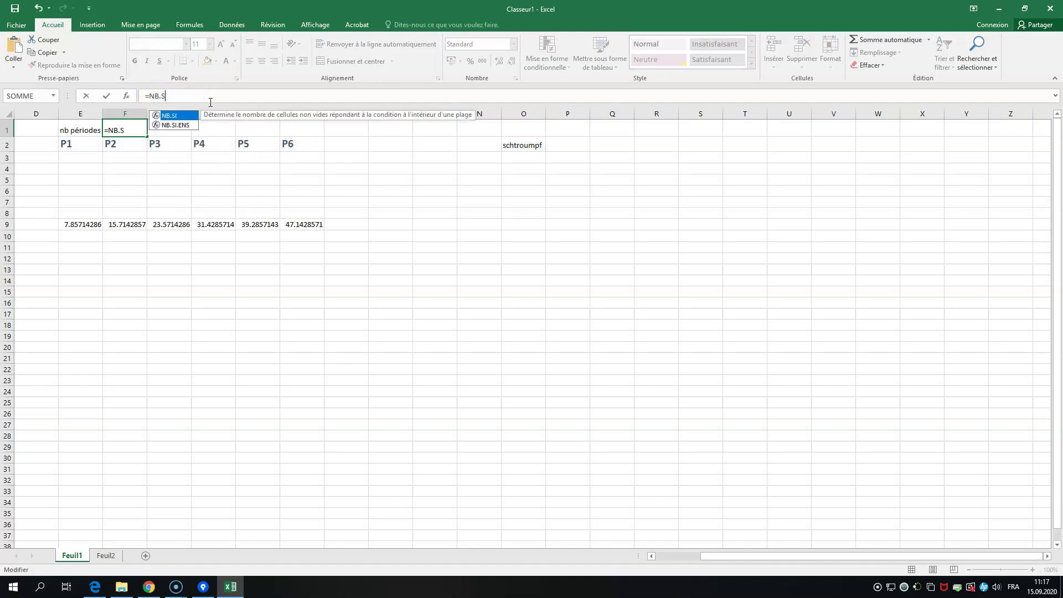
text(I()
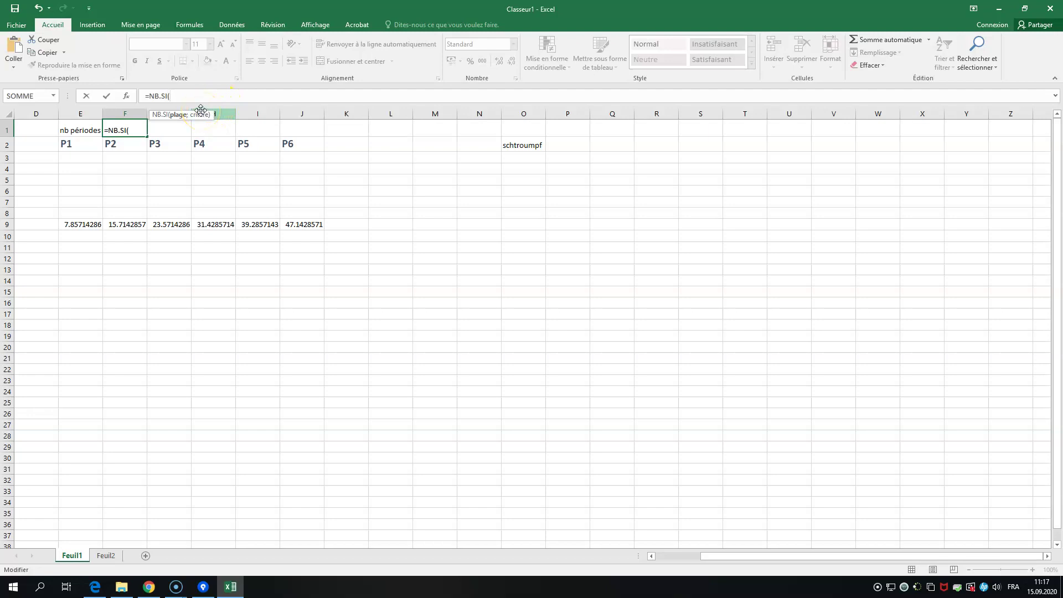
text(E2)
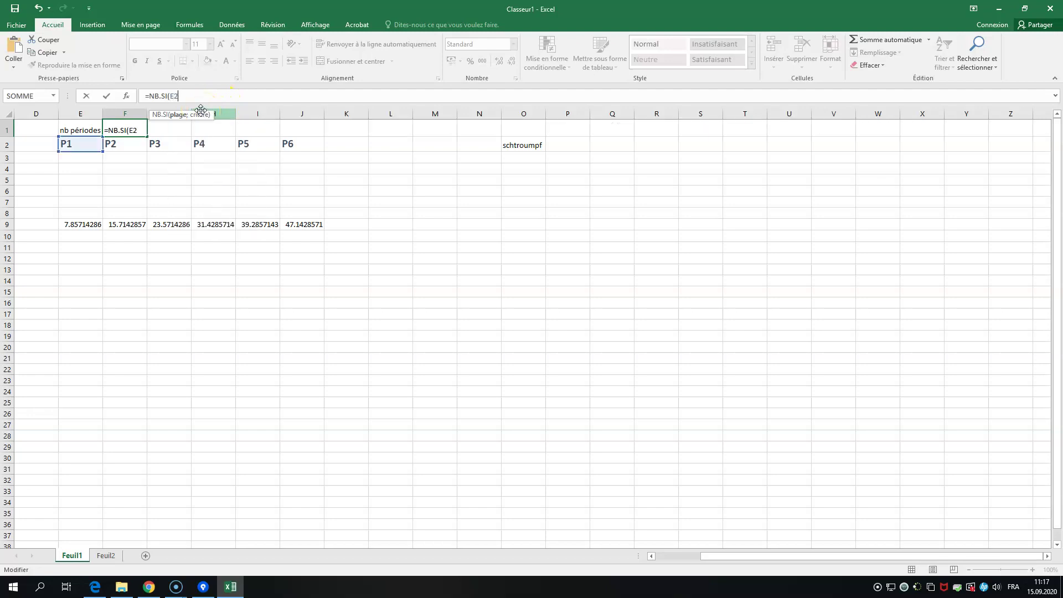
text(:Z)
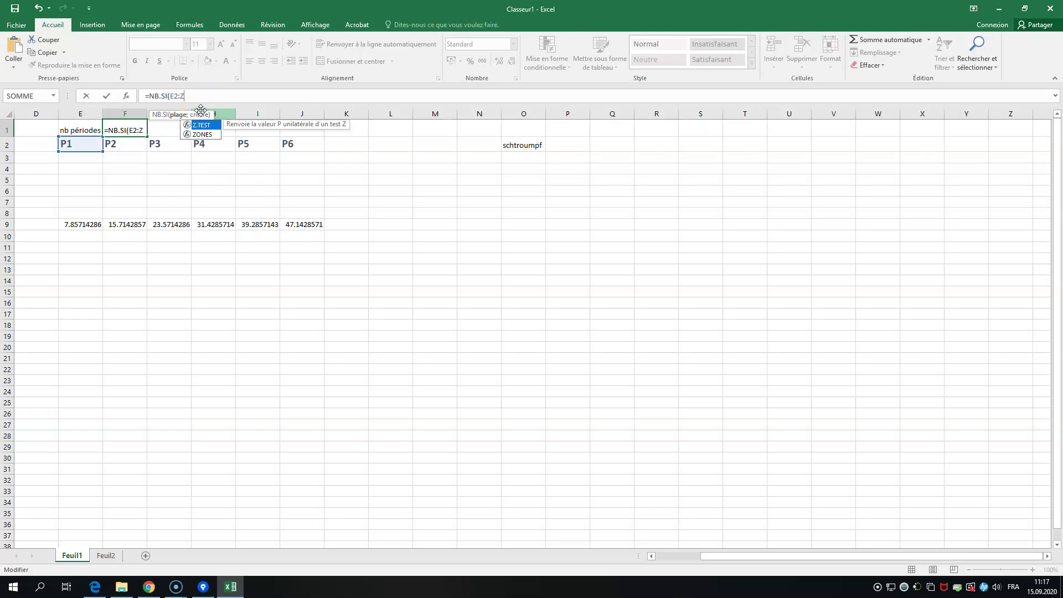
text(2;)
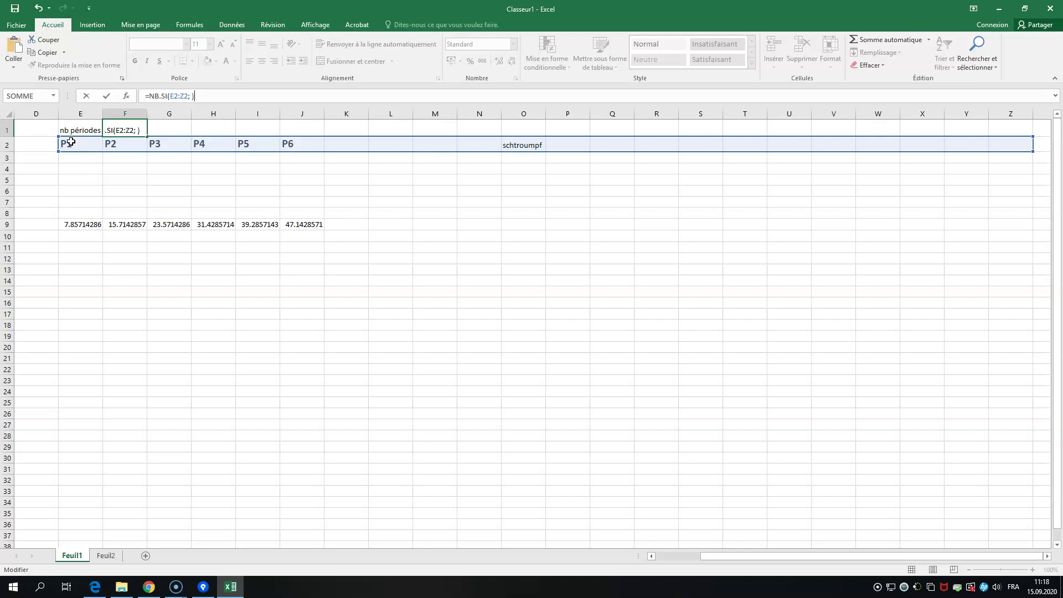
Switch to Chrome and search Google for "excel test si texte commence par".
key(alt+Tab)
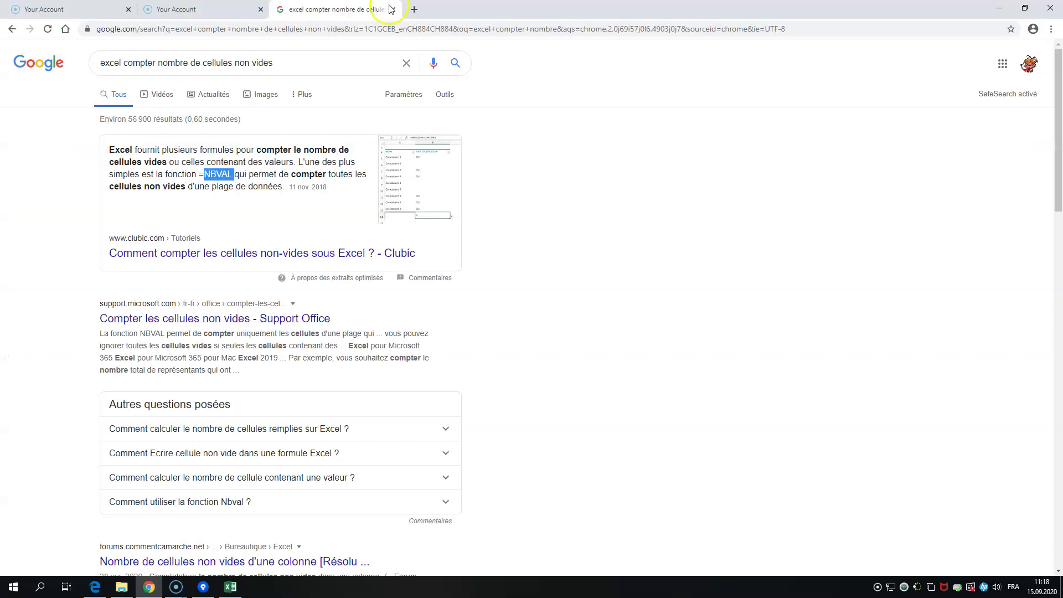
drag(314, 64, 115, 65)
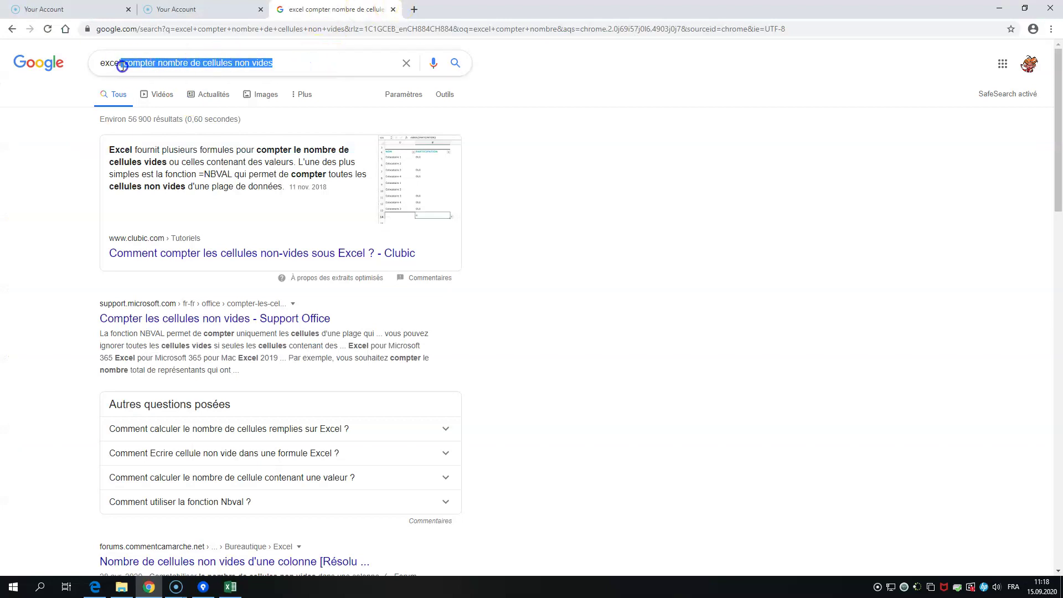
key(BackSpace)
text(vé)
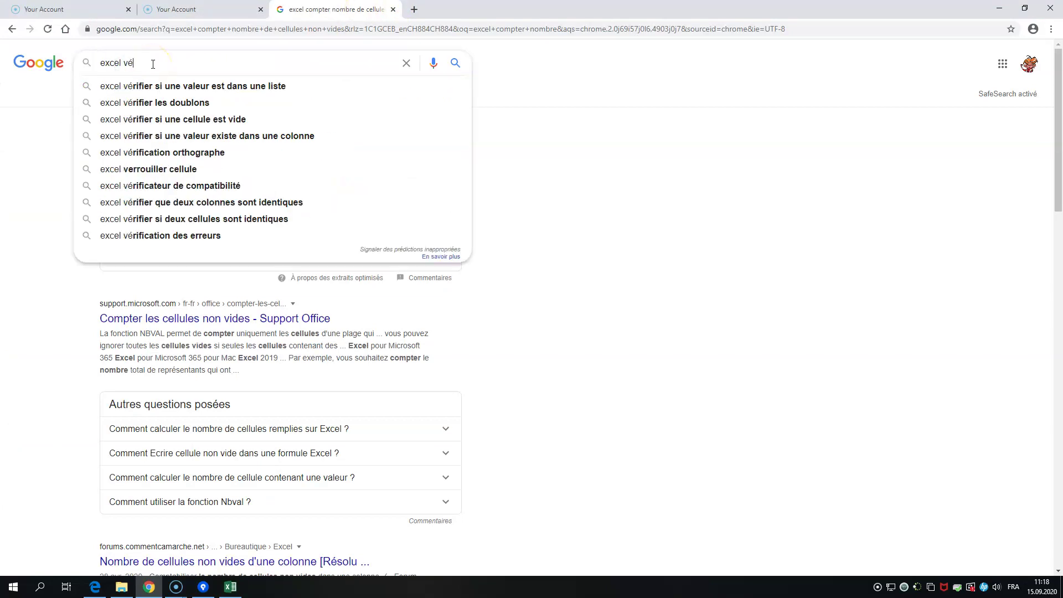
text(rifier si une texte)
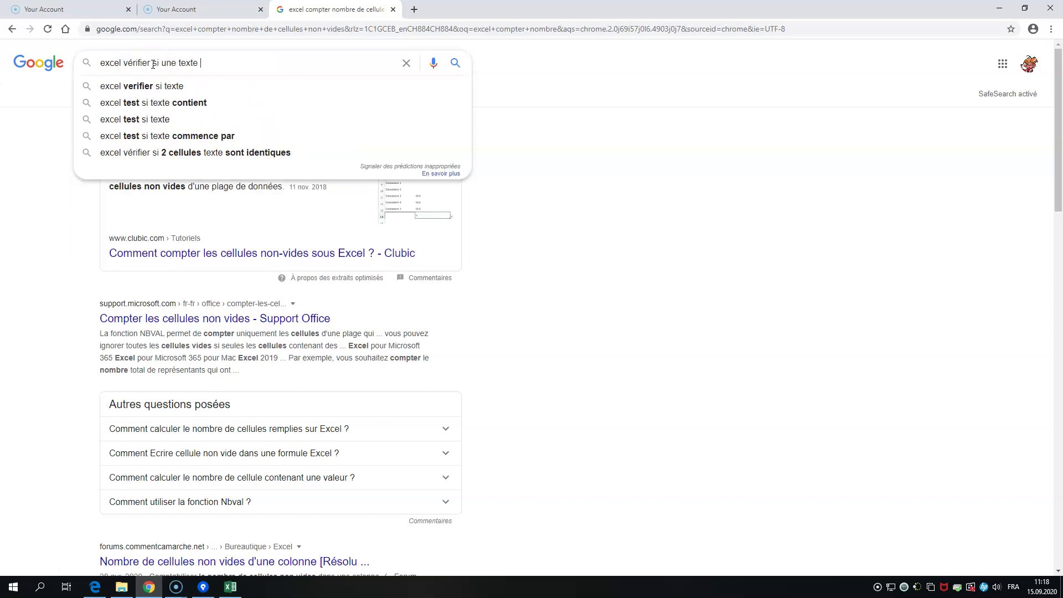
text(commen)
key(Down)
key(Return)
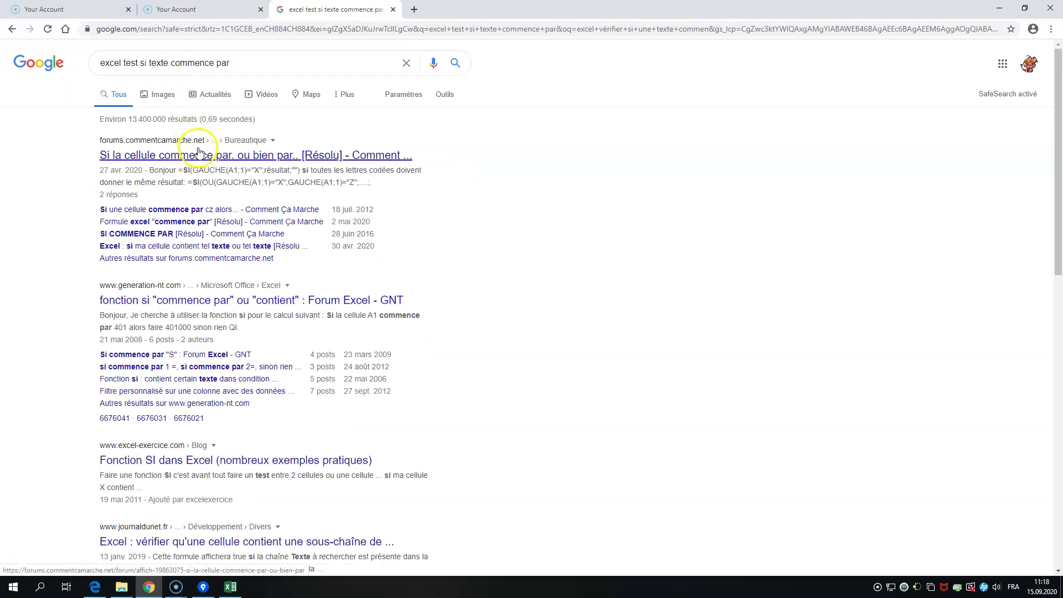
Open the forum thread "Si la cellule commence par. ou bien par.." and highlight GAUCHE(A1;1) in the best answer's formula.
click(204, 163)
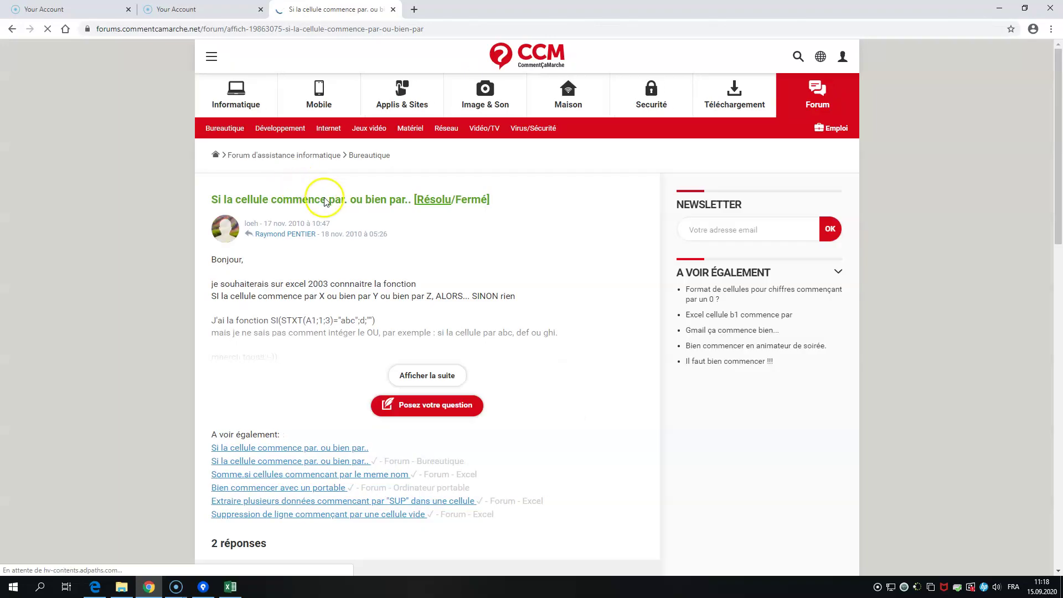
scroll(351, 194, down, 1)
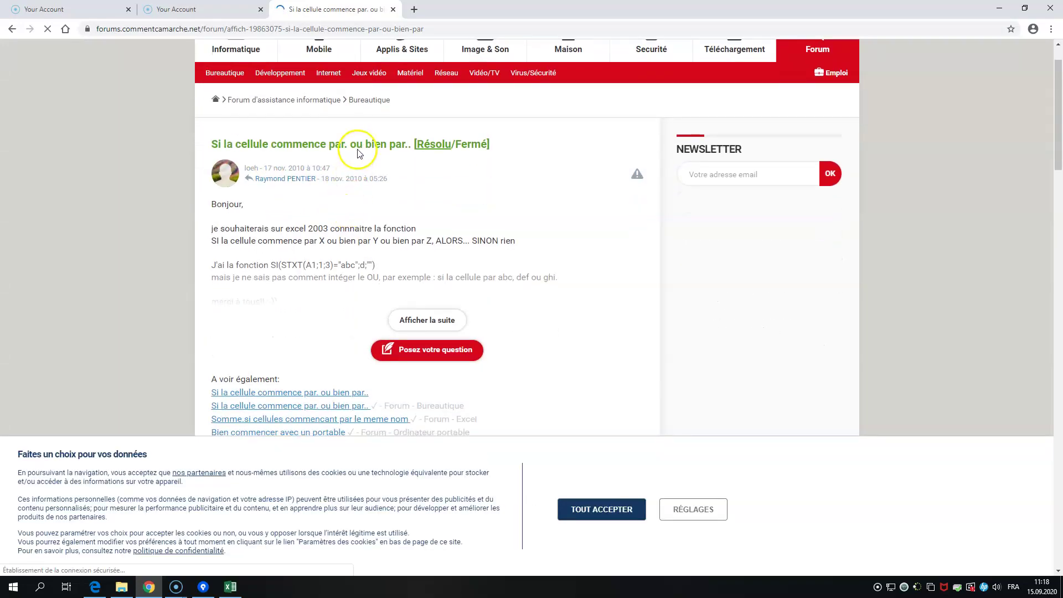
scroll(388, 163, down, 1)
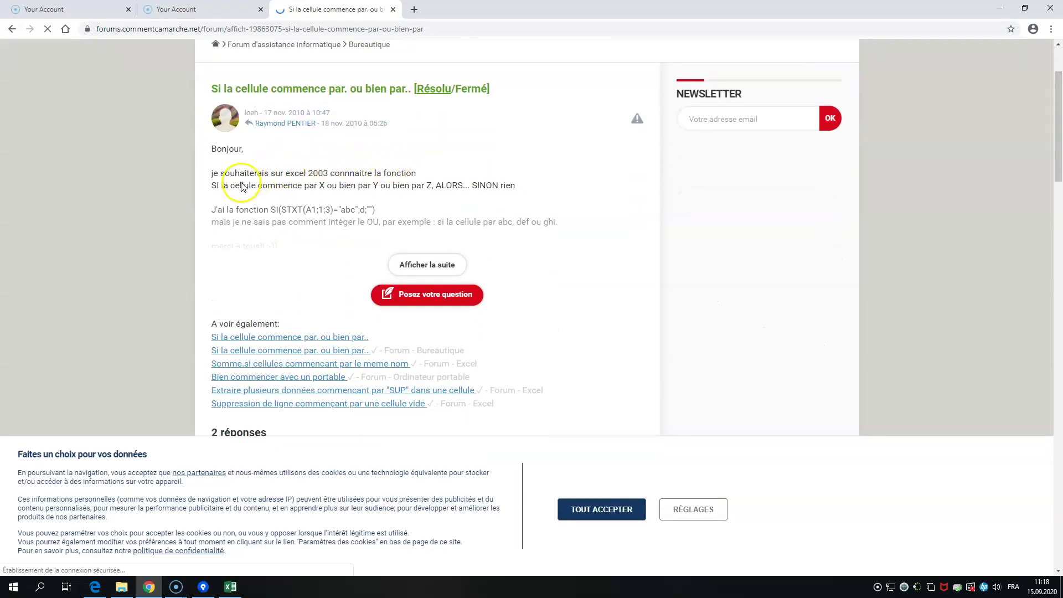
scroll(241, 186, down, 1)
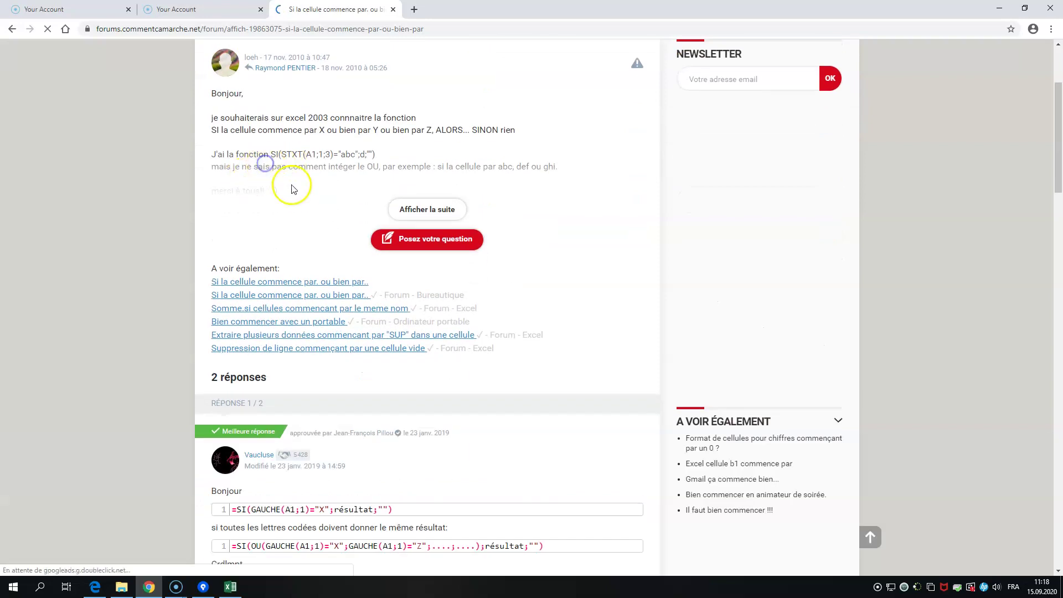
scroll(293, 189, down, 3)
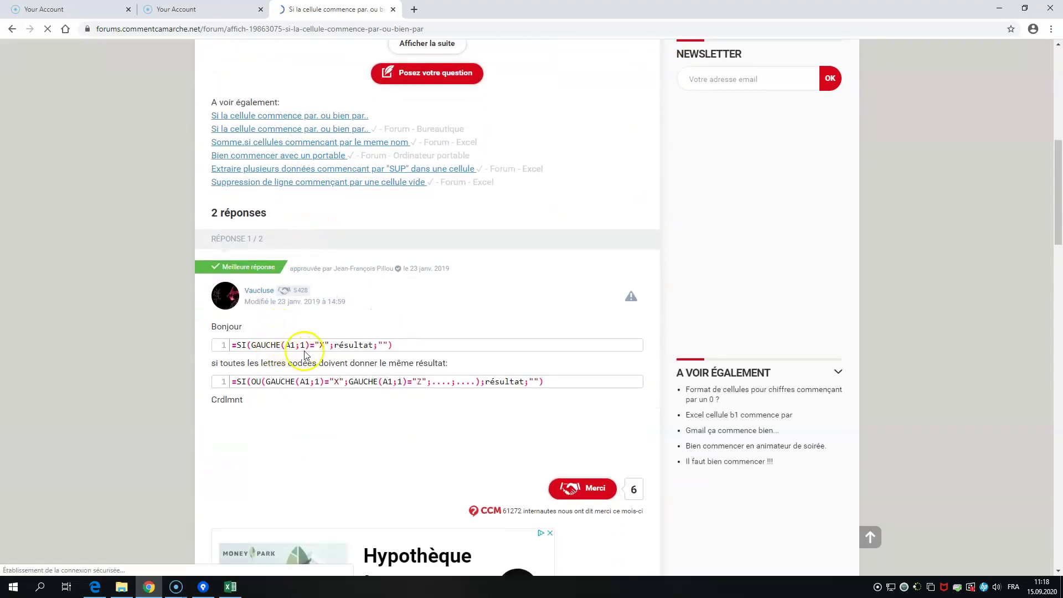
scroll(266, 344, down, 5)
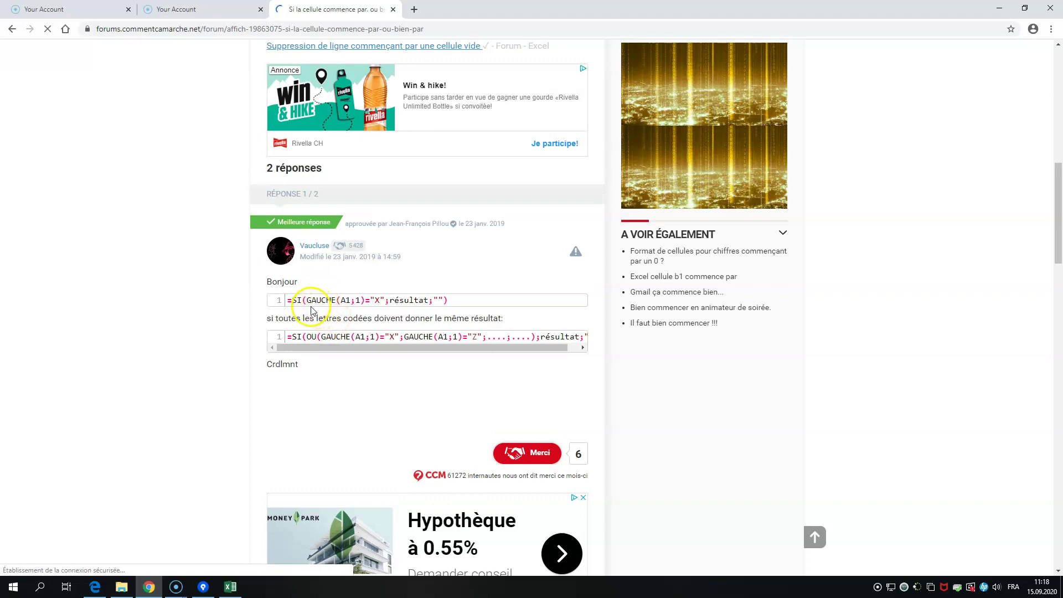
drag(308, 302, 349, 305)
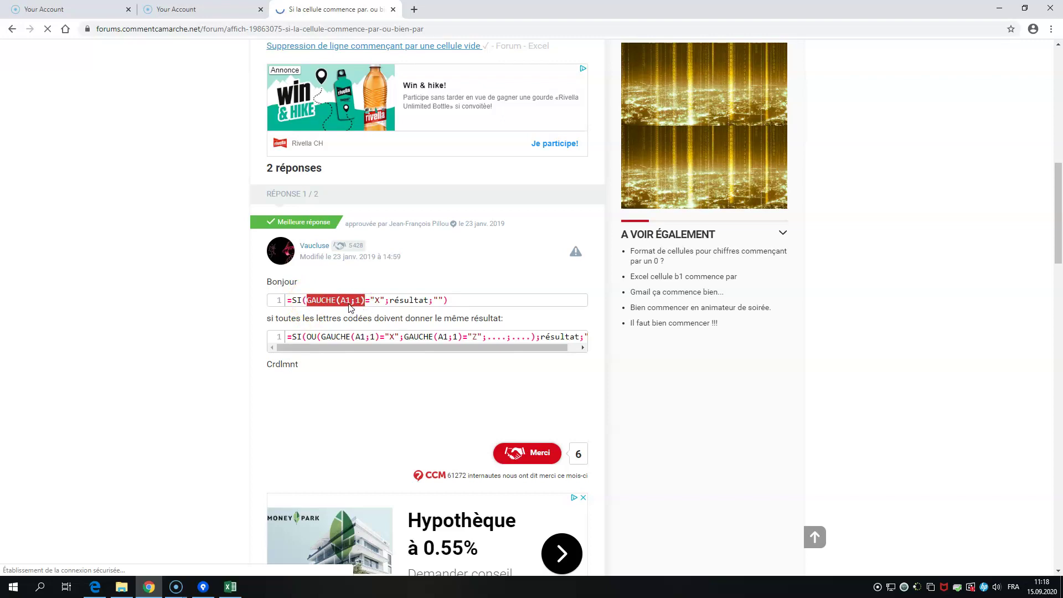
Examine each part of the best answer's formula =SI(GAUCHE(A1;1)="X";résultat;""), including its function names, arguments and test.
click(446, 304)
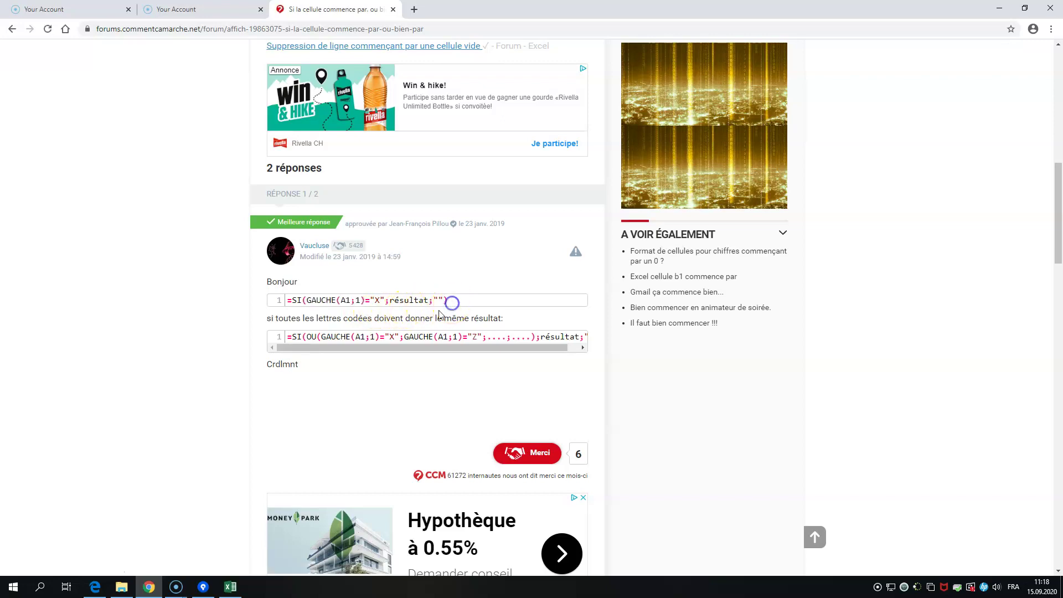
drag(286, 301, 467, 301)
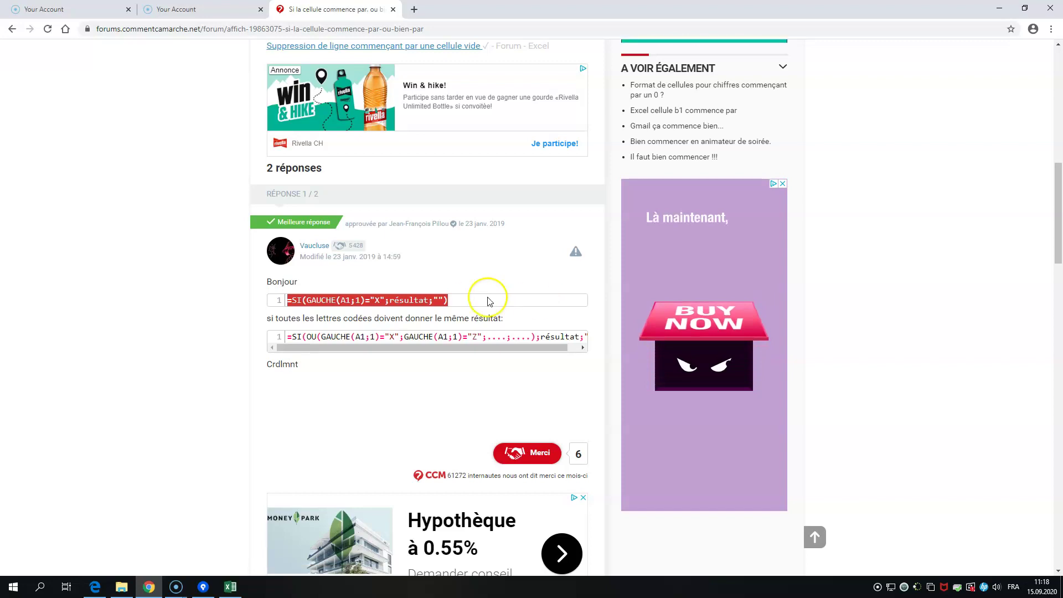
double_click(324, 302)
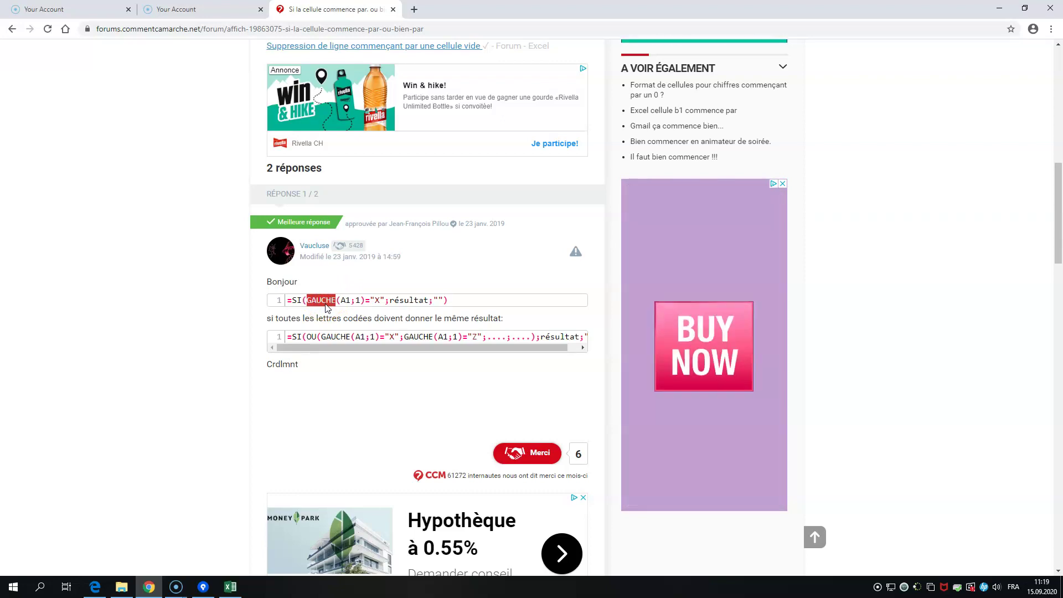
double_click(360, 300)
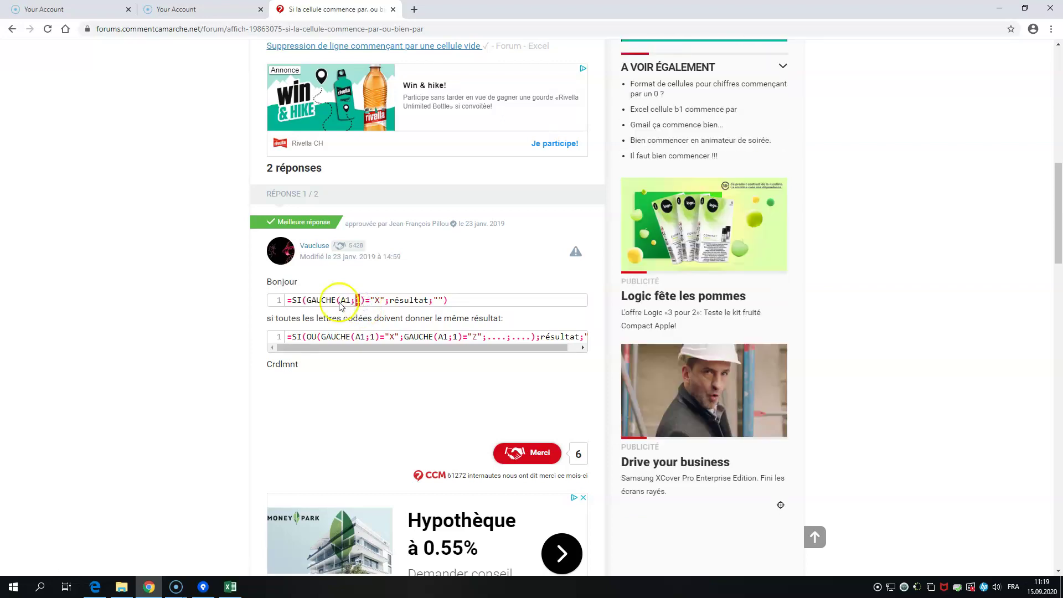
double_click(343, 301)
click(348, 302)
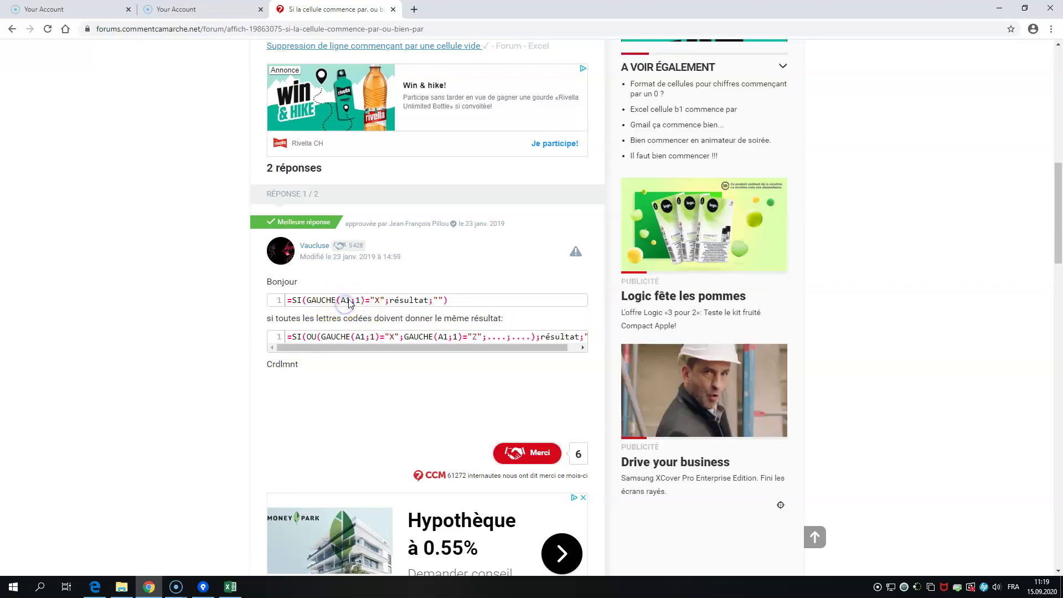
double_click(358, 300)
click(376, 302)
drag(383, 300, 308, 300)
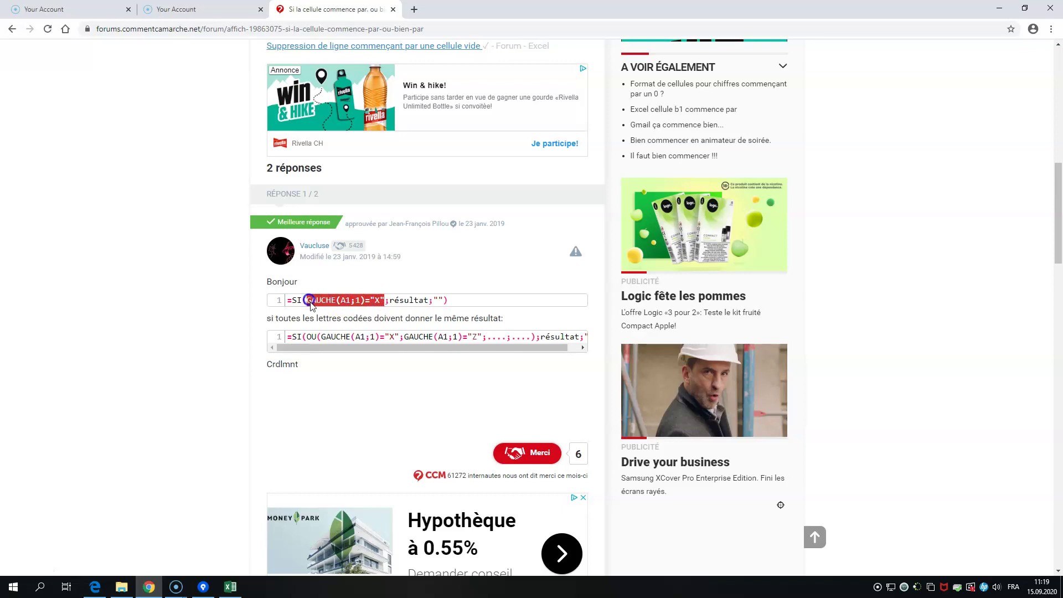
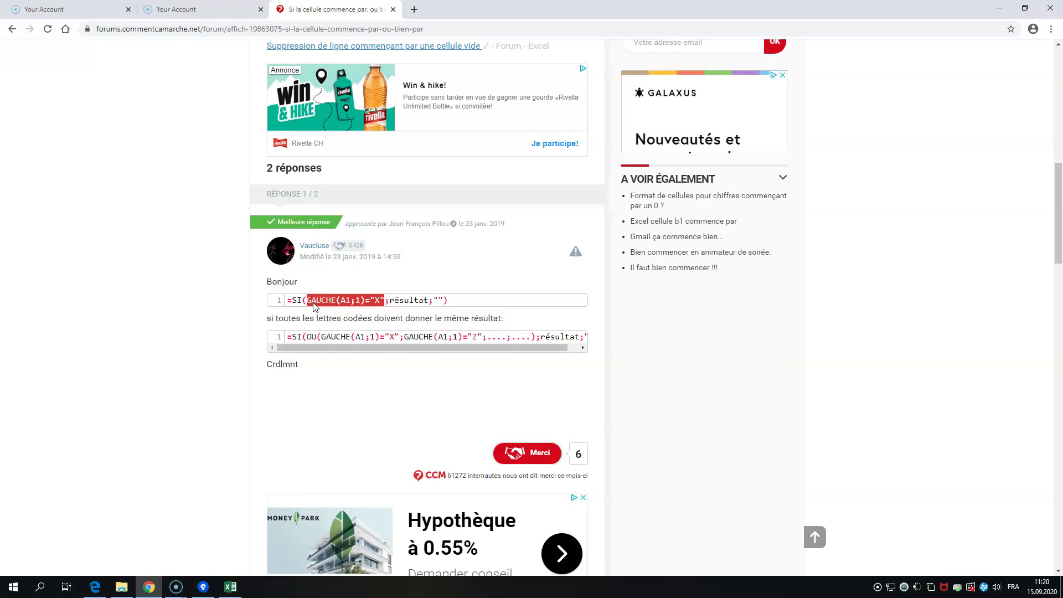
double_click(417, 302)
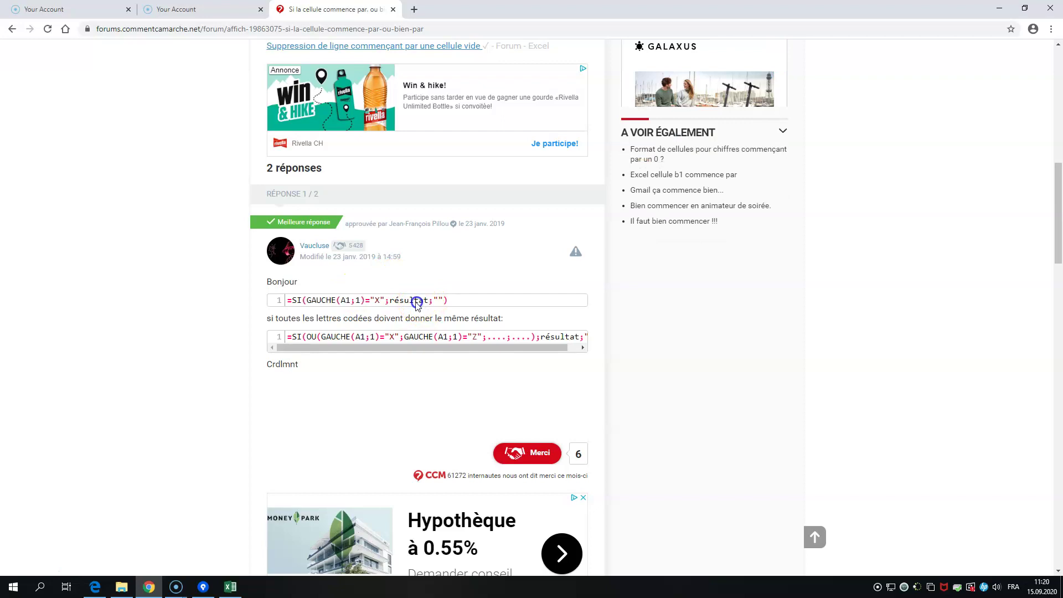
double_click(297, 302)
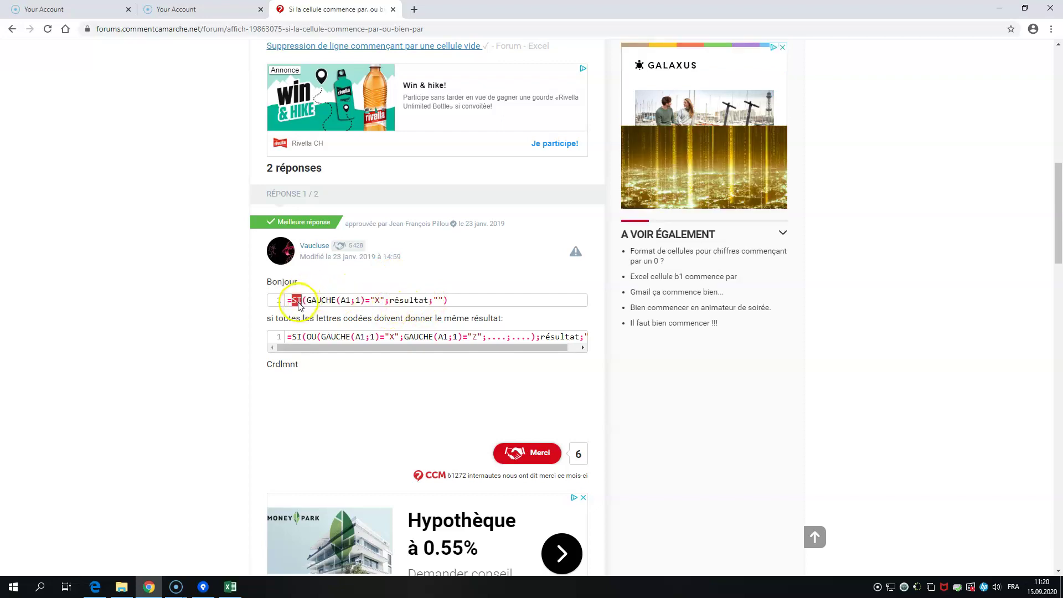
drag(307, 302, 375, 305)
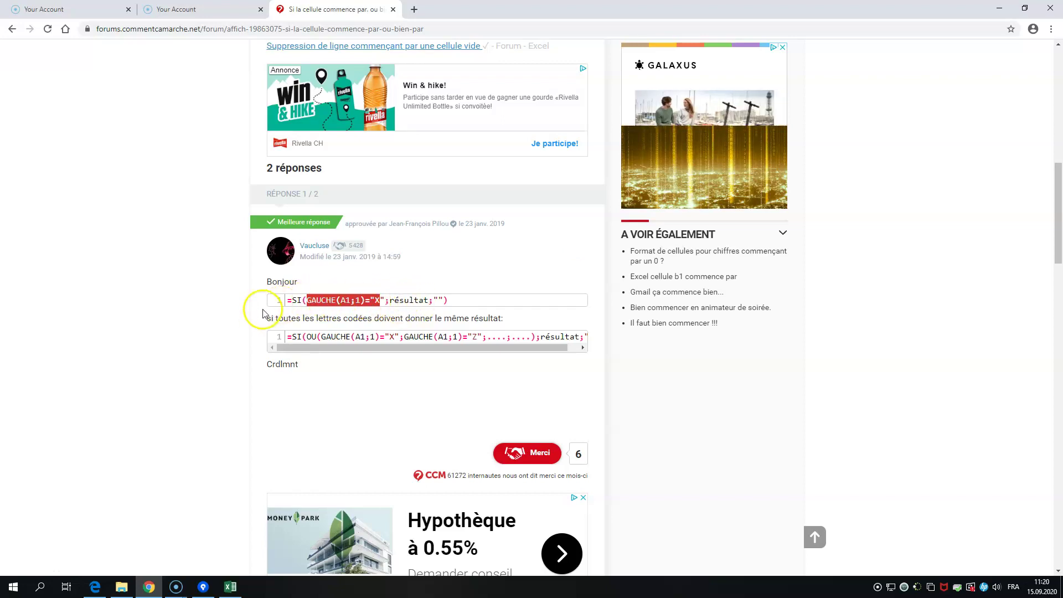
click(297, 304)
double_click(298, 304)
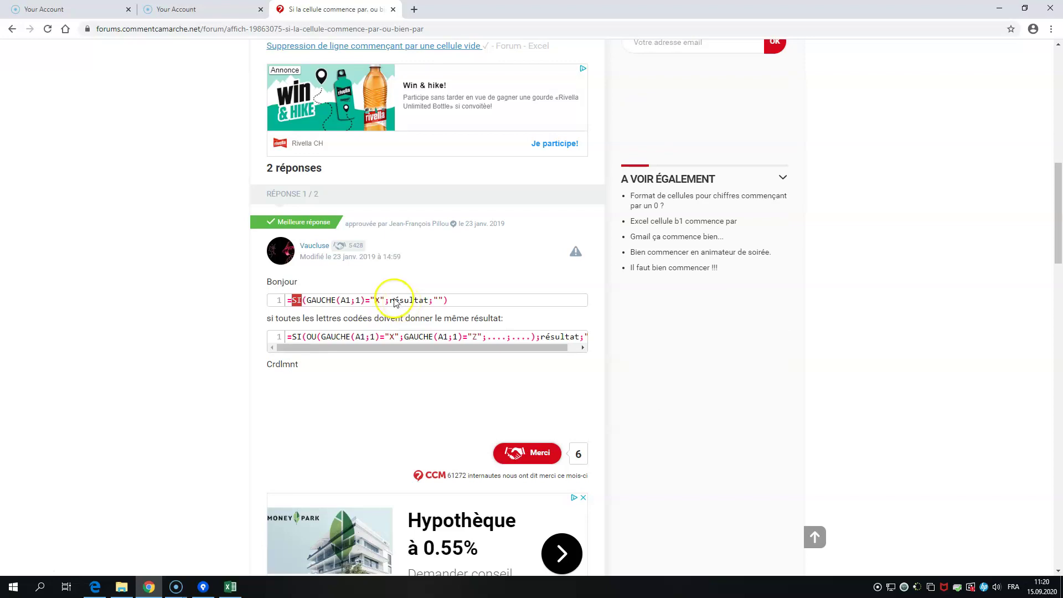
Switch to Excel and enter =GAUCHE(J2;1) in J1, above the P6 header.
key(alt+Tab)
click(406, 205)
click(303, 145)
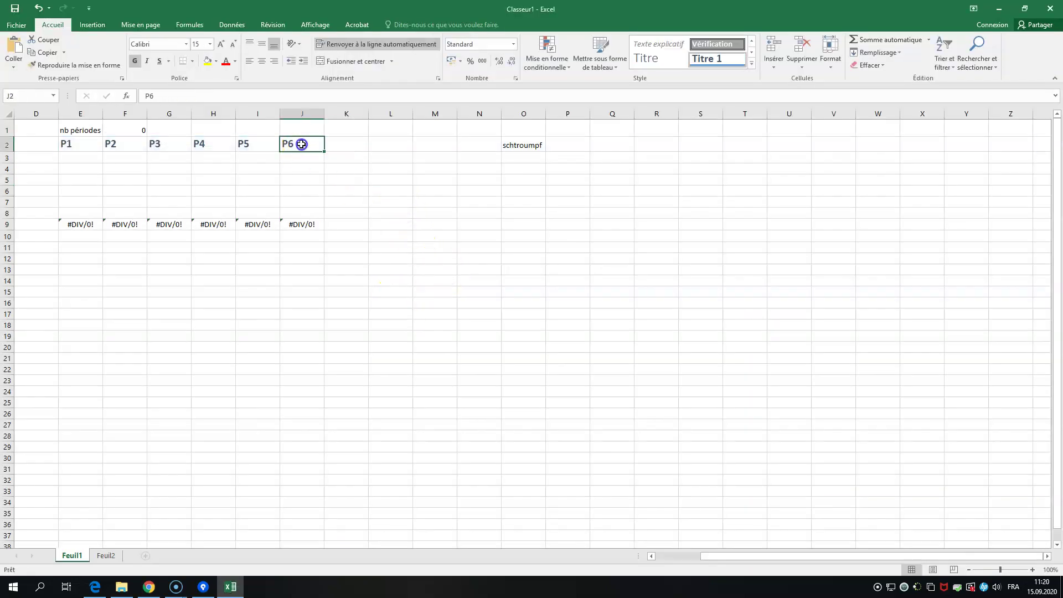
click(297, 148)
click(302, 130)
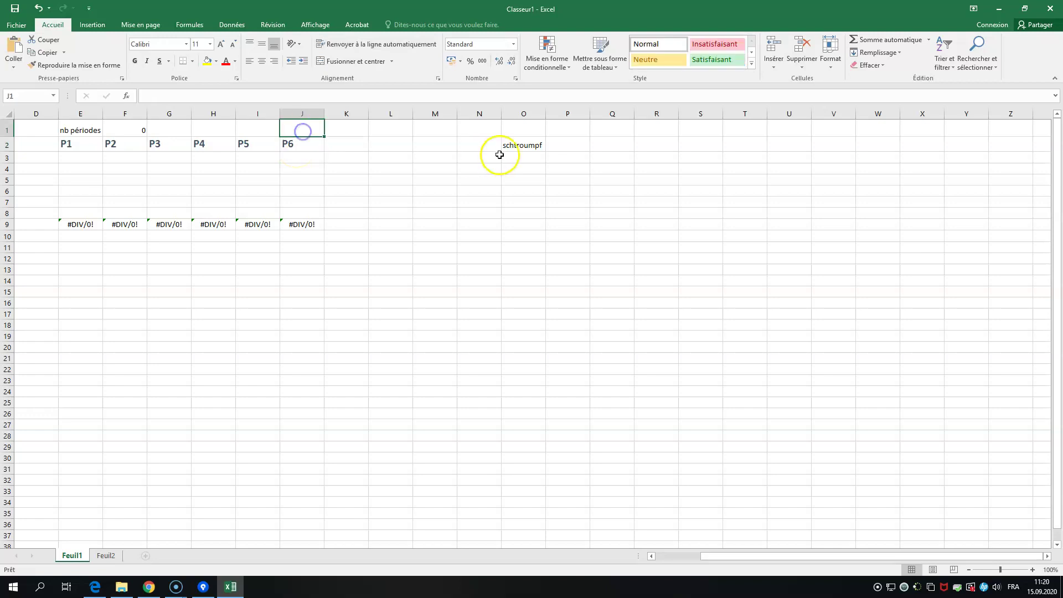
text(=GAUCHE()
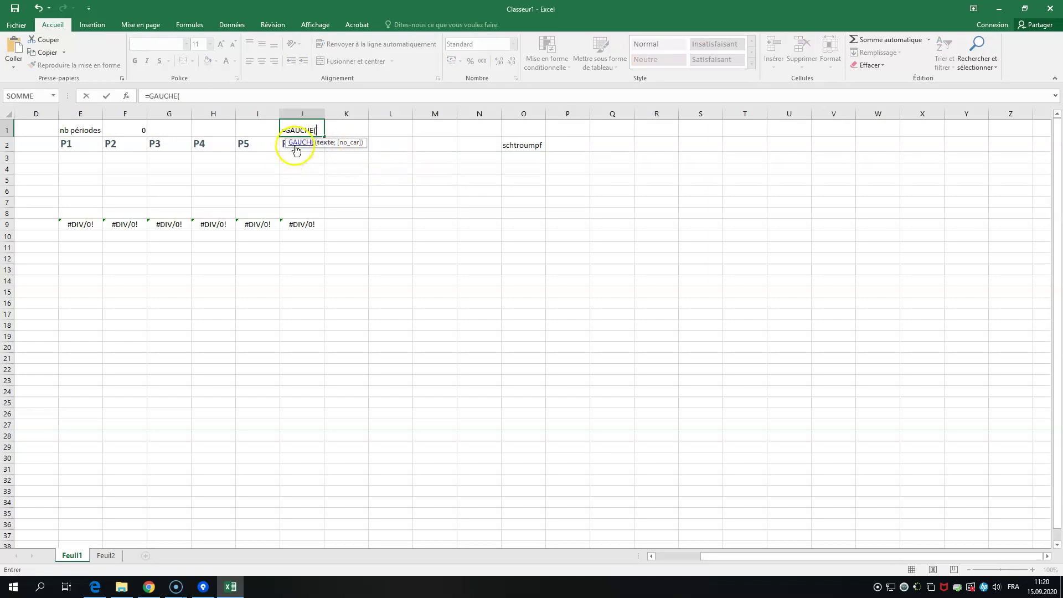
text(J2;)
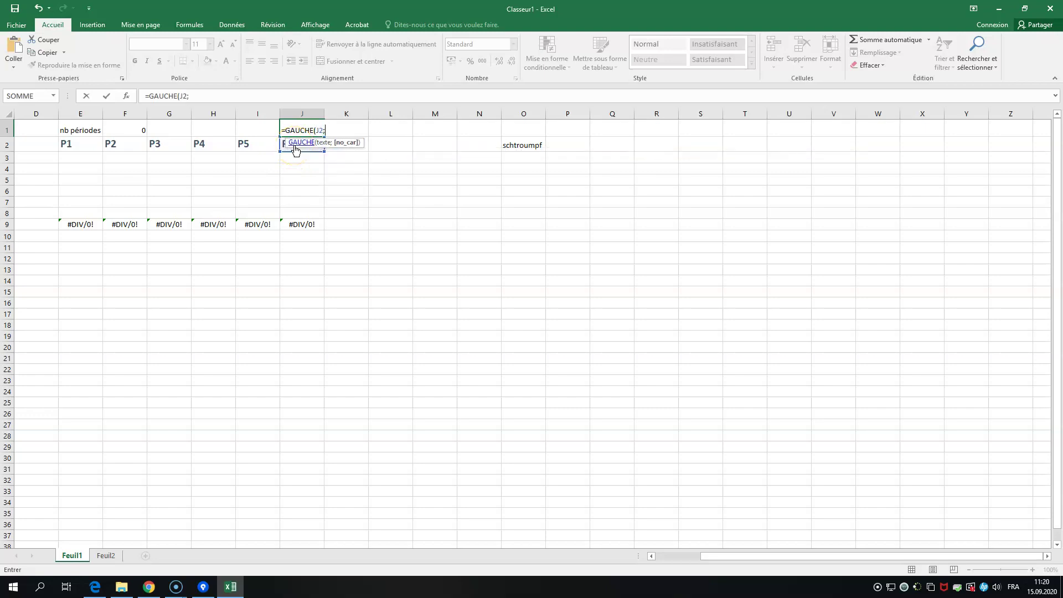
text(1))
key(Return)
click(292, 131)
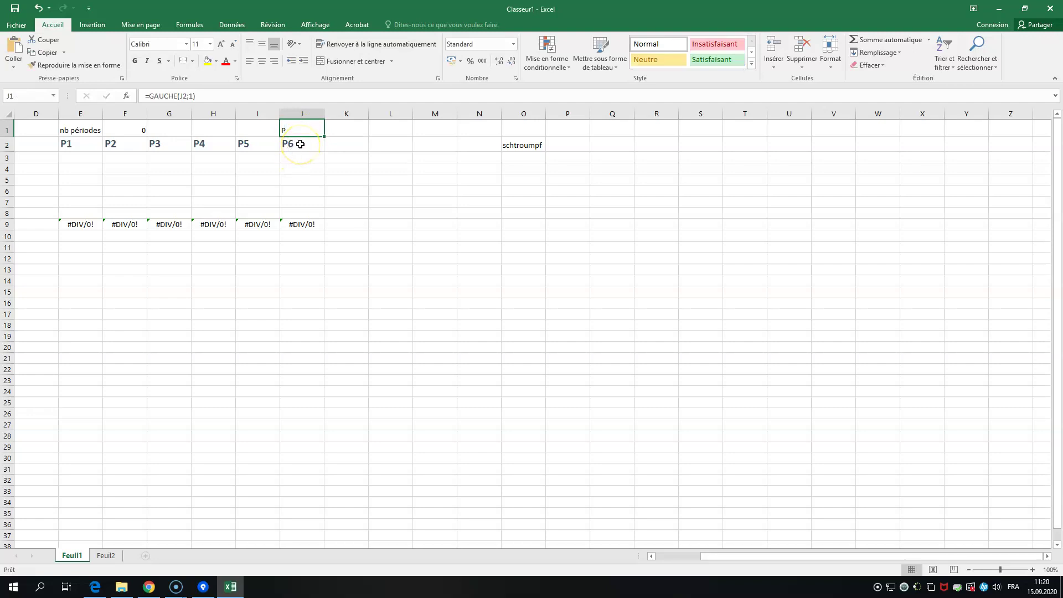
Extend the J1 formula into the comparison =GAUCHE(J2;1) = "P".
click(197, 96)
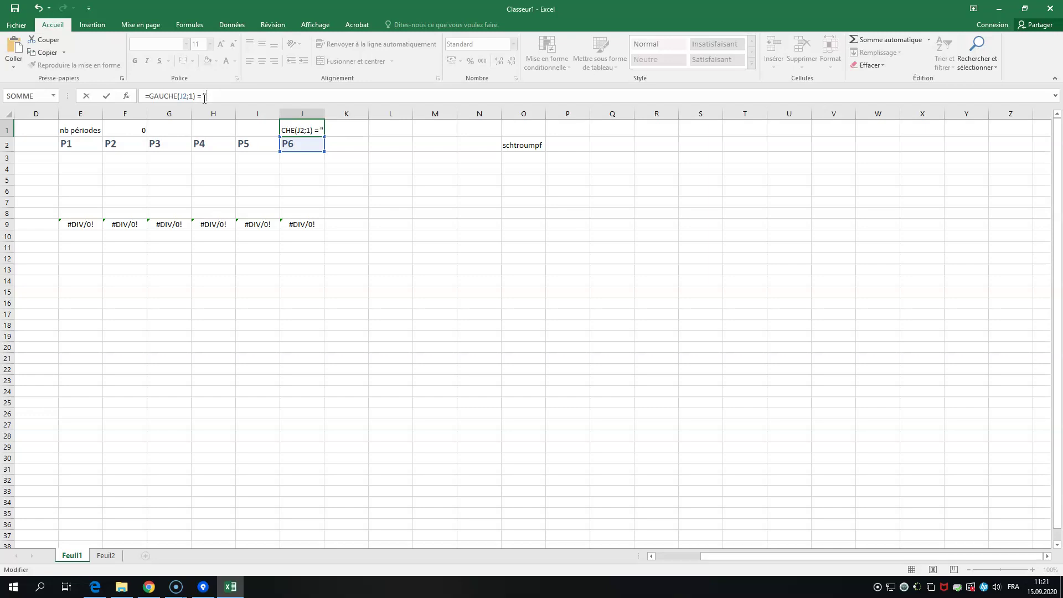
text(")
key(Return)
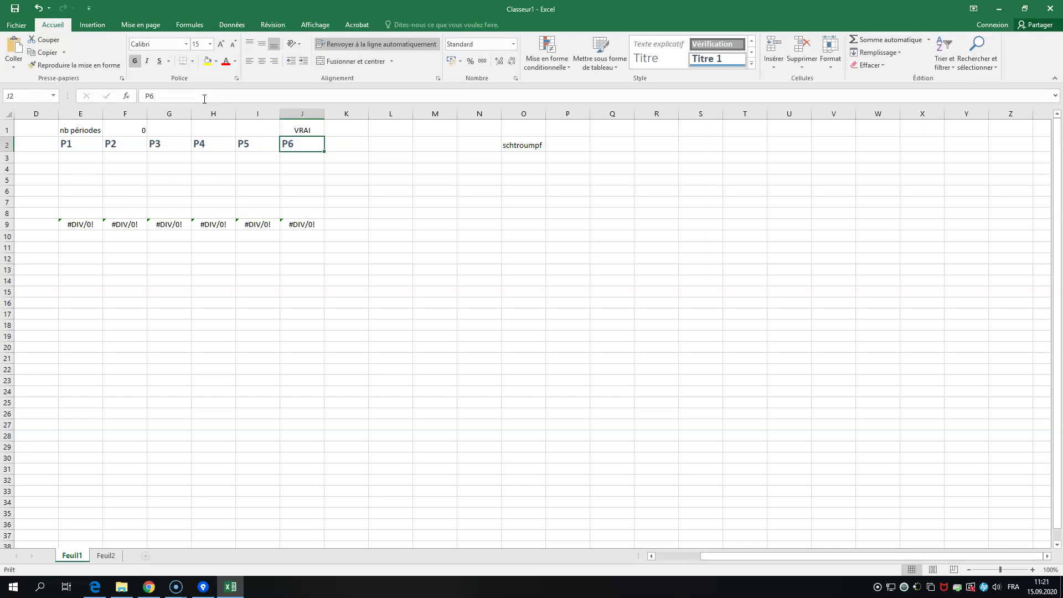
Copy the J1 comparison formula into O1, above "schtroumpf".
click(305, 129)
key(ctrl+c)
click(522, 136)
key(ctrl+v)
key(Escape)
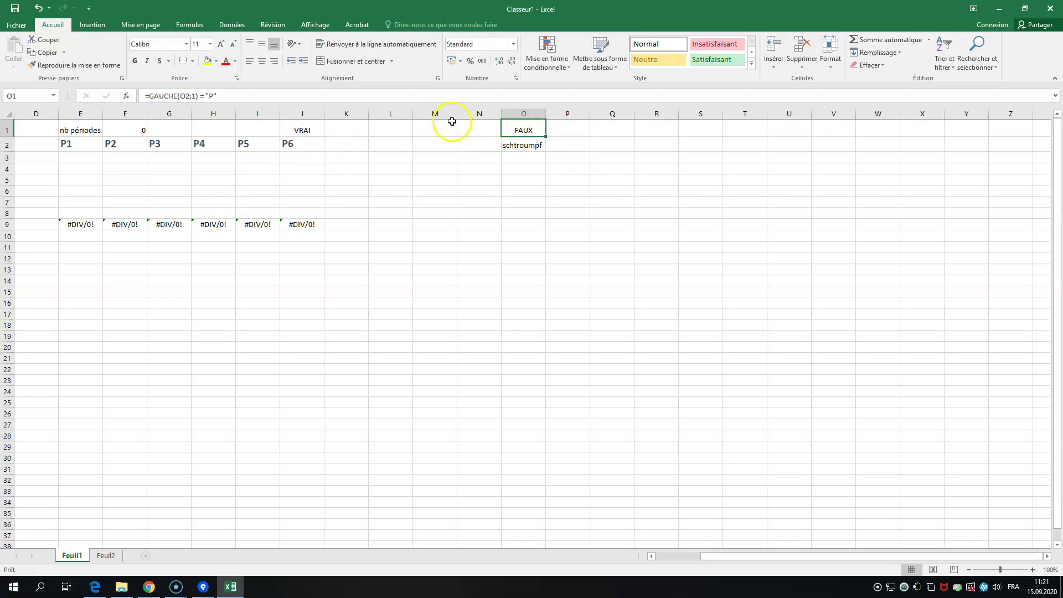
Start wrapping the J1 formula in a SI function, using GAUCHE(J2;1) = "P" as the logical test.
double_click(298, 131)
click(147, 96)
text(SI)
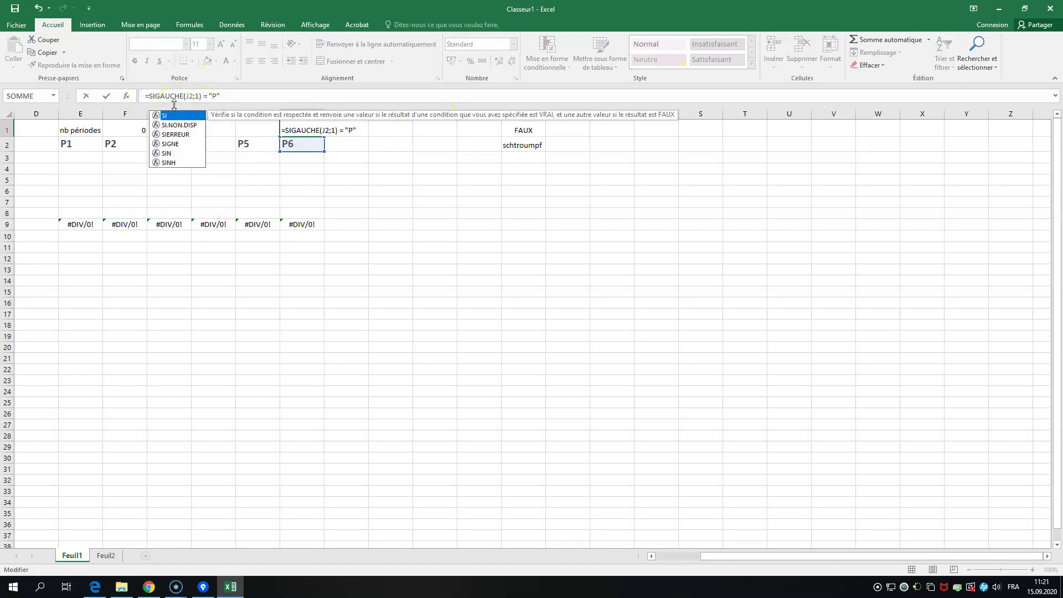
text(()
key(Right)
key(Right)
key(Right)
key(Right)
key(Right)
key(Right)
key(Right)
key(Right)
key(Right)
key(Right)
key(Right)
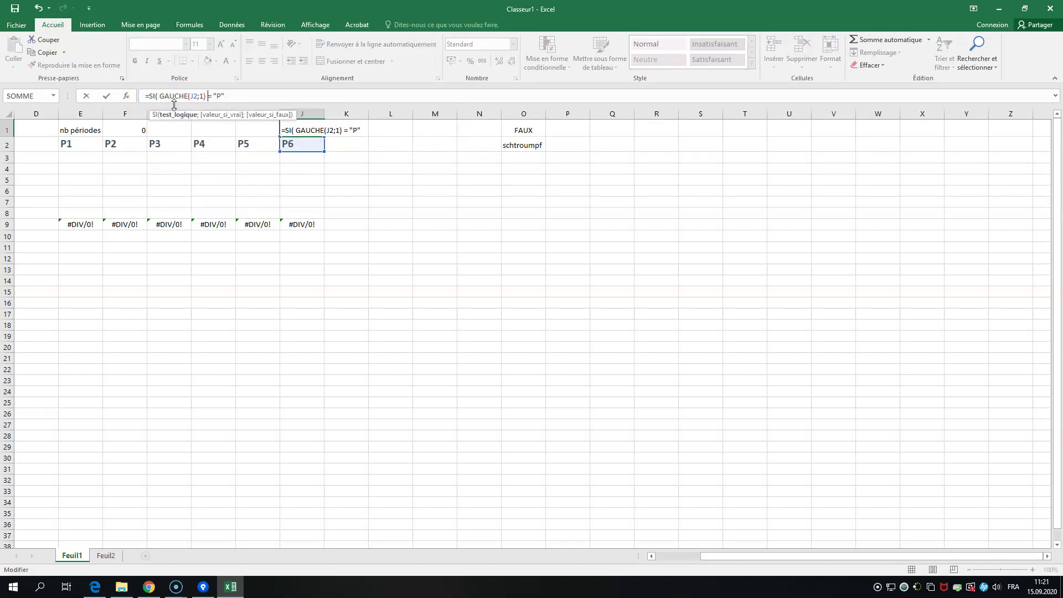
text(;)
drag(157, 96, 227, 93)
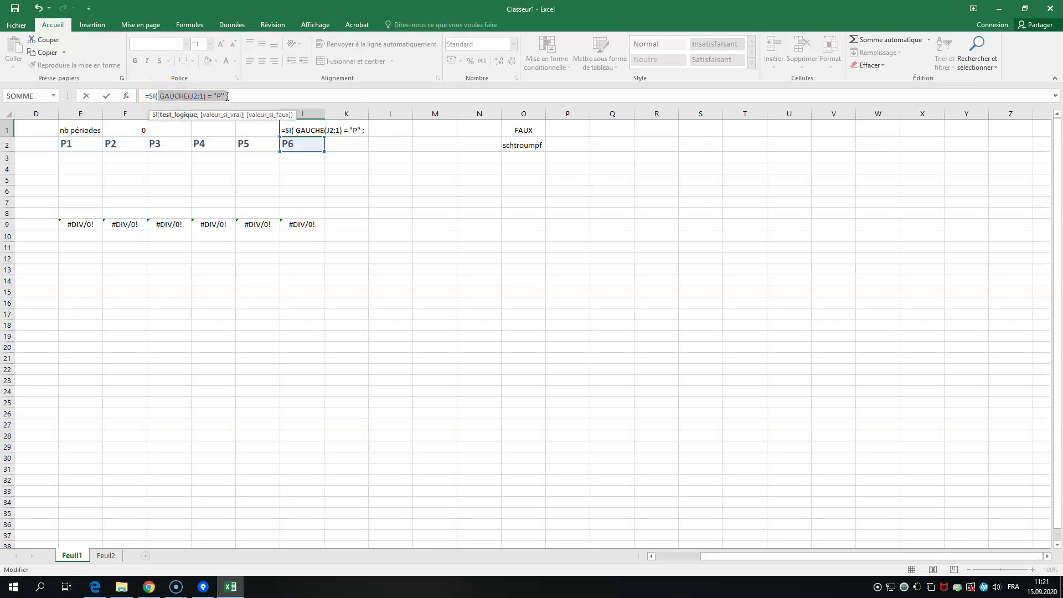
click(230, 96)
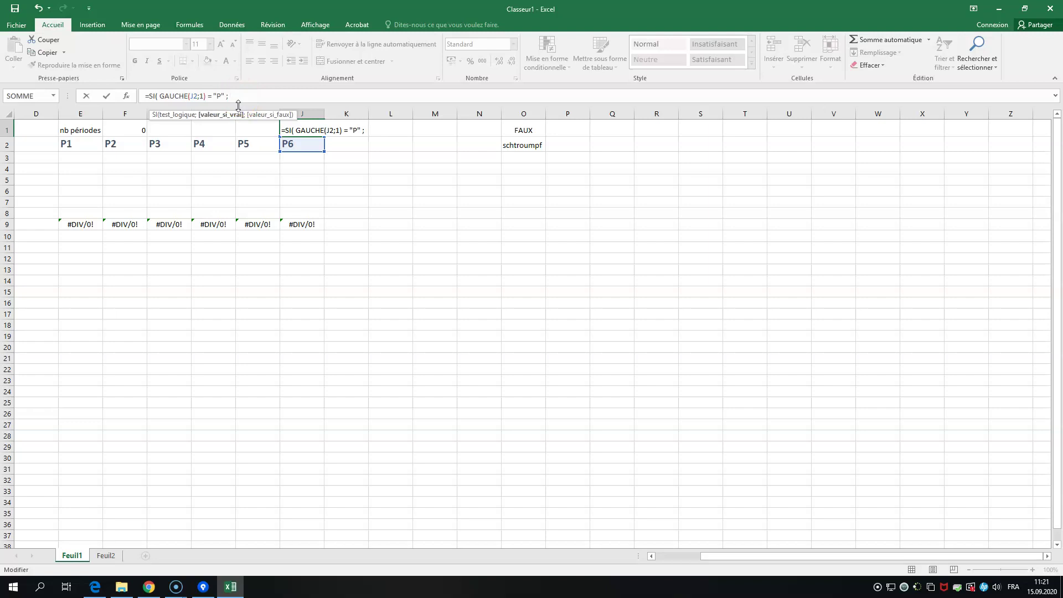
Complete the SI formula in J1 with "Yabadabadoo" as the true value and "M" as the false value.
click(237, 95)
text("Yabadabadoo" ; "M)
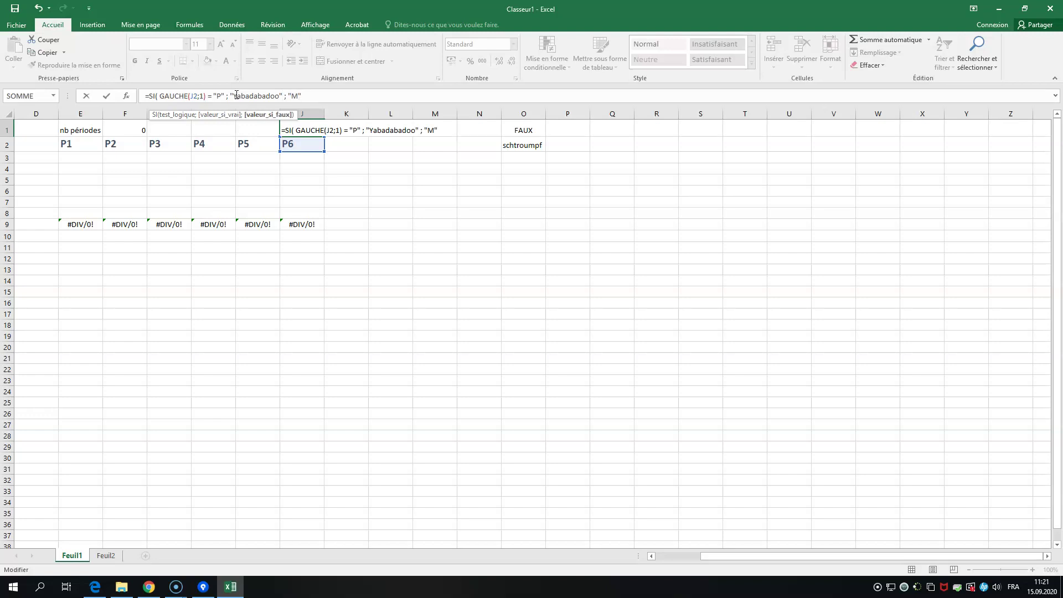
text(" ))
key(Return)
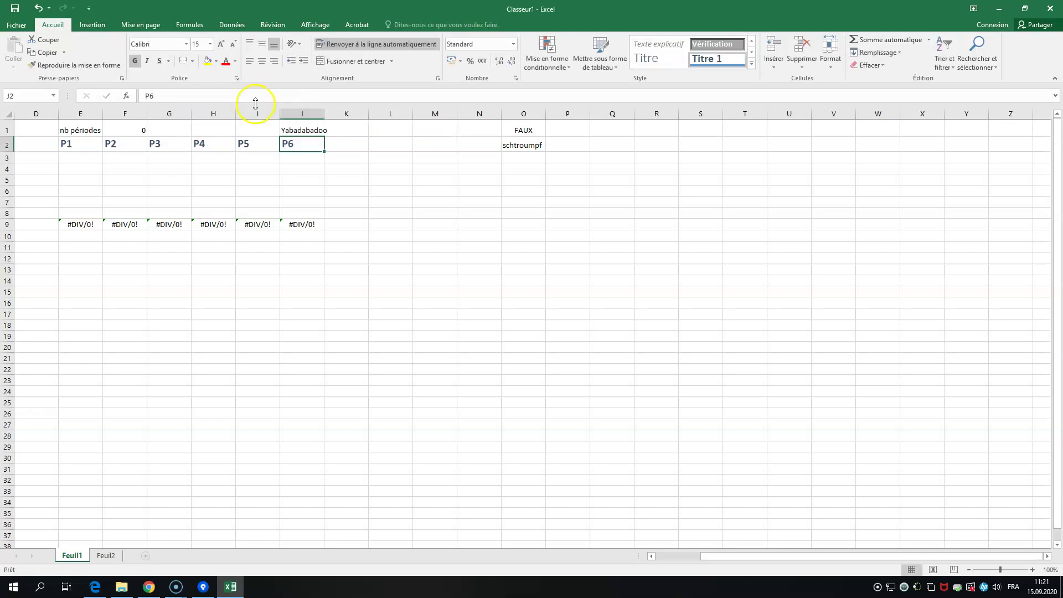
Copy the SI formula from J1 into O1, above "schtroumpf".
click(301, 125)
key(ctrl+c)
click(519, 128)
key(ctrl+v)
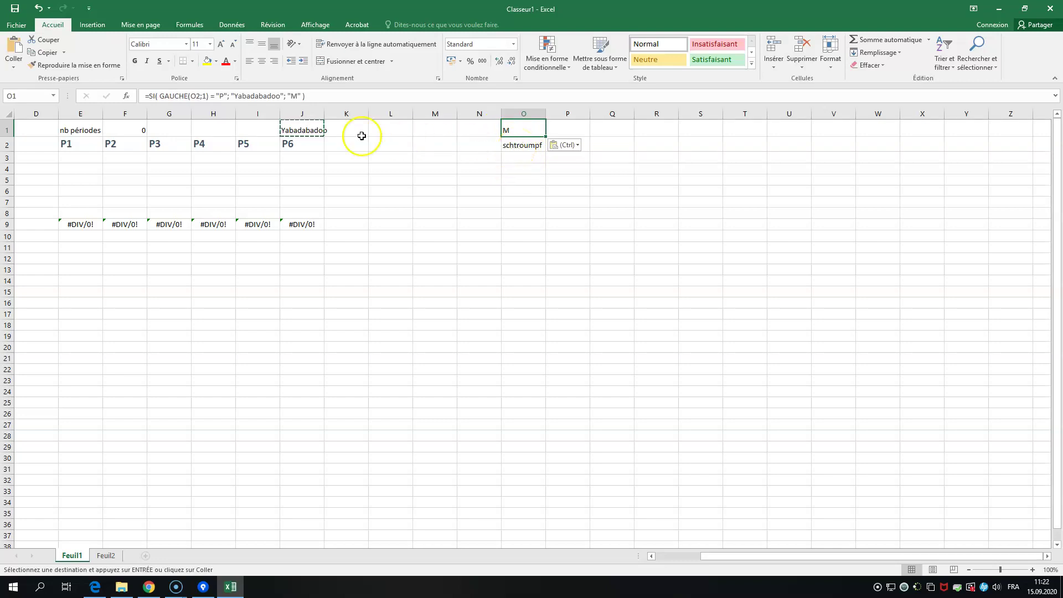
drag(321, 97, 147, 97)
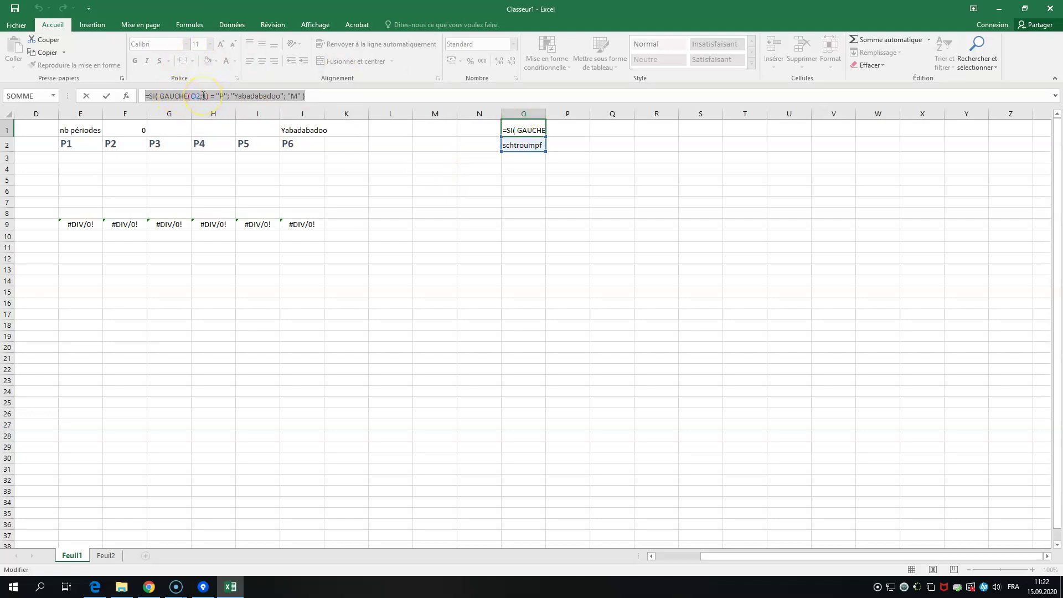
text(=)
click(294, 131)
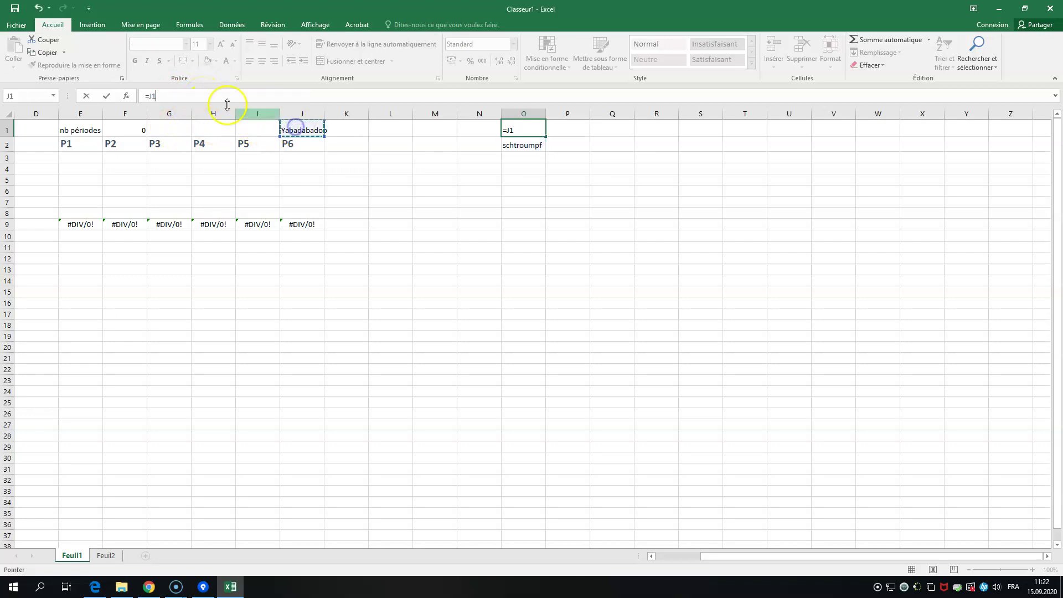
key(Escape)
Reduce the J1 formula to =GAUCHE(J2;2), removing the SI function, the comparison and both result texts.
click(302, 131)
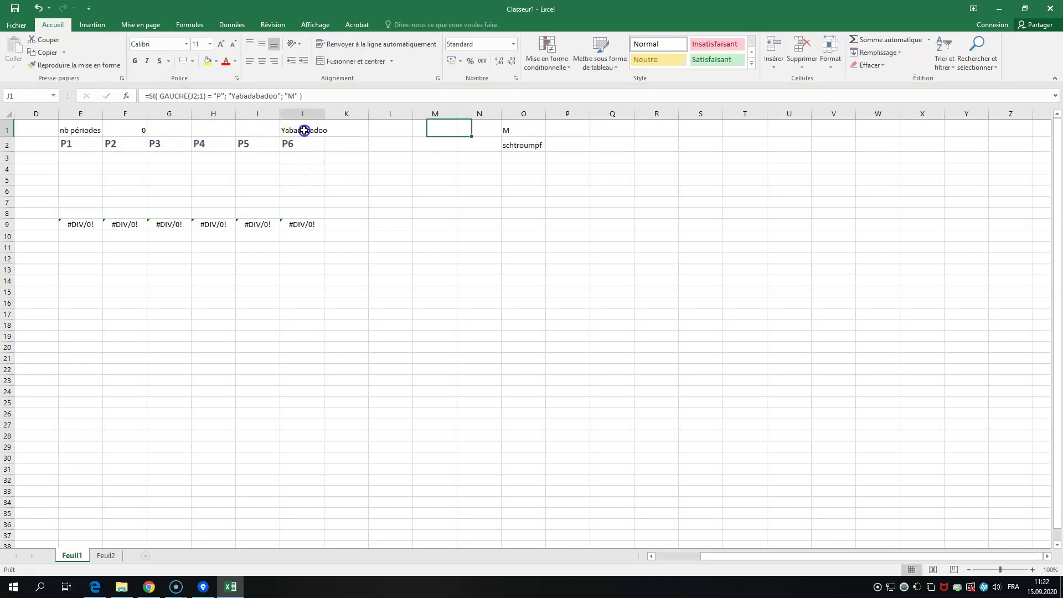
drag(160, 97, 131, 97)
text(=)
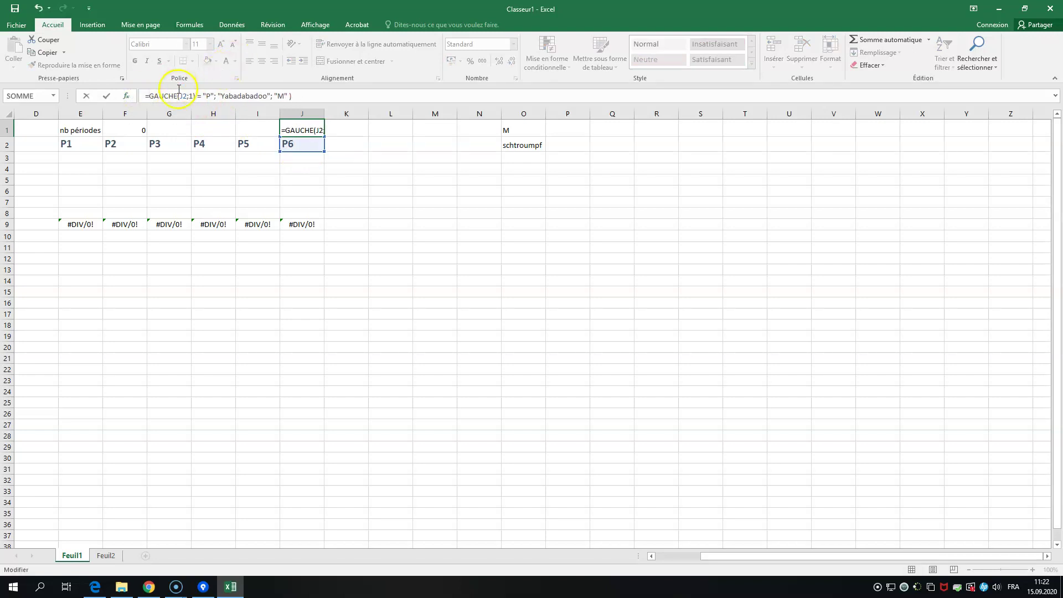
drag(196, 97, 339, 102)
key(BackSpace)
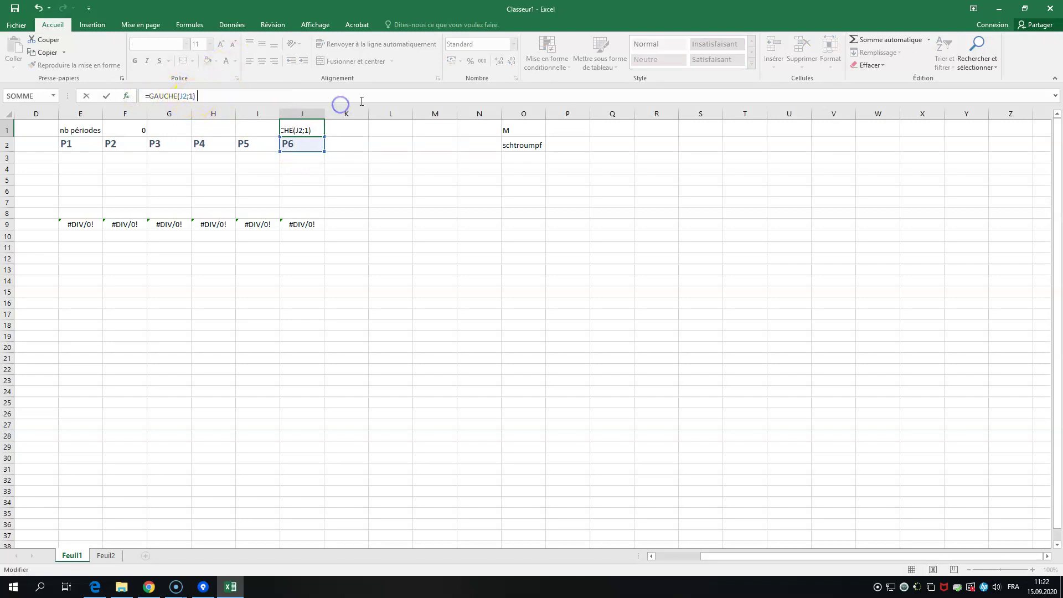
click(191, 96)
key(BackSpace)
text(2)
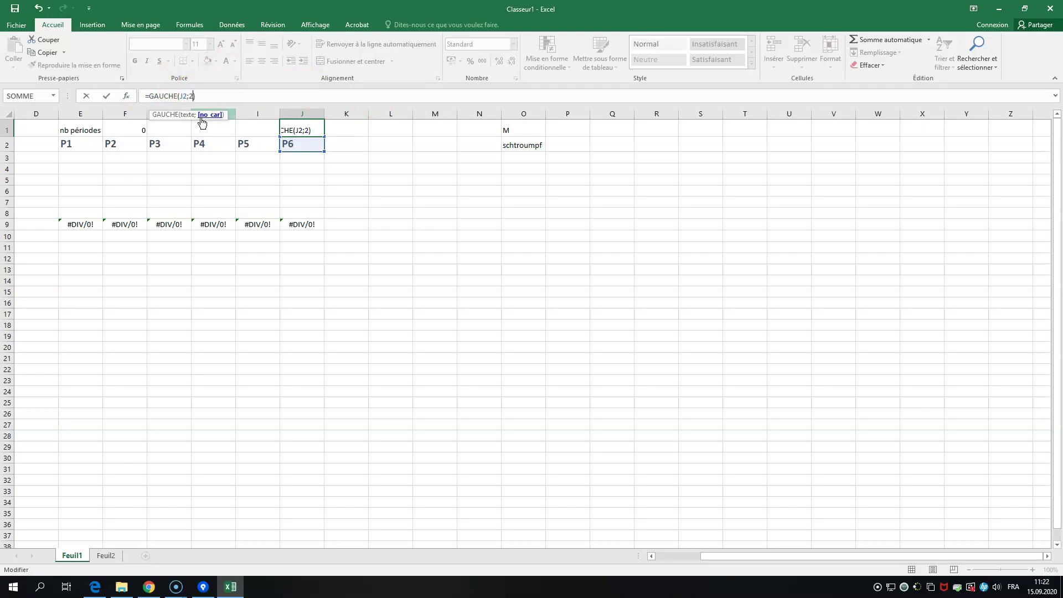
key(Return)
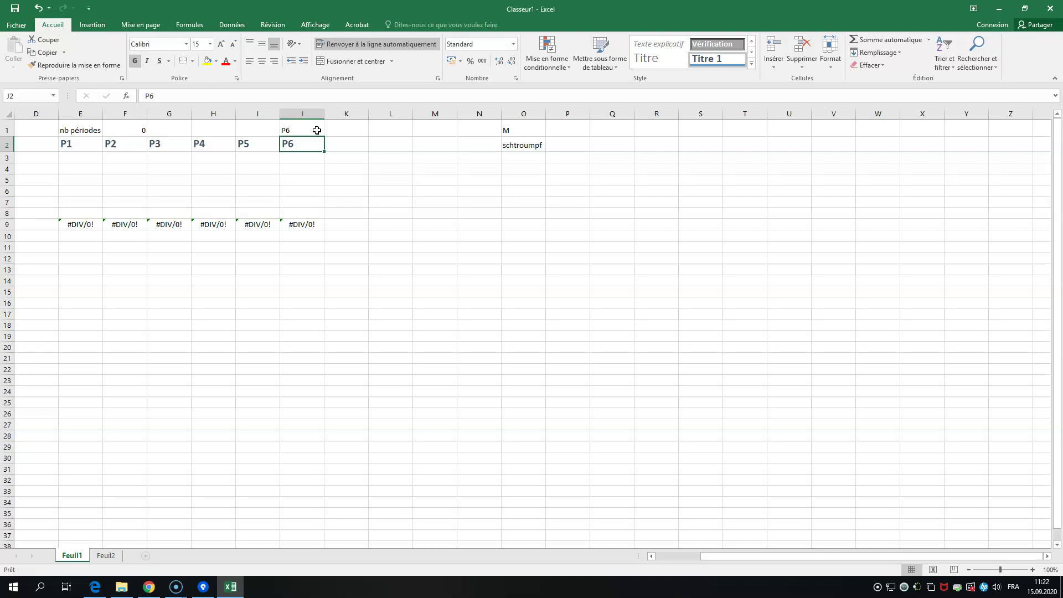
Change the GAUCHE formula in J1 to extract only the first character of J2.
click(307, 132)
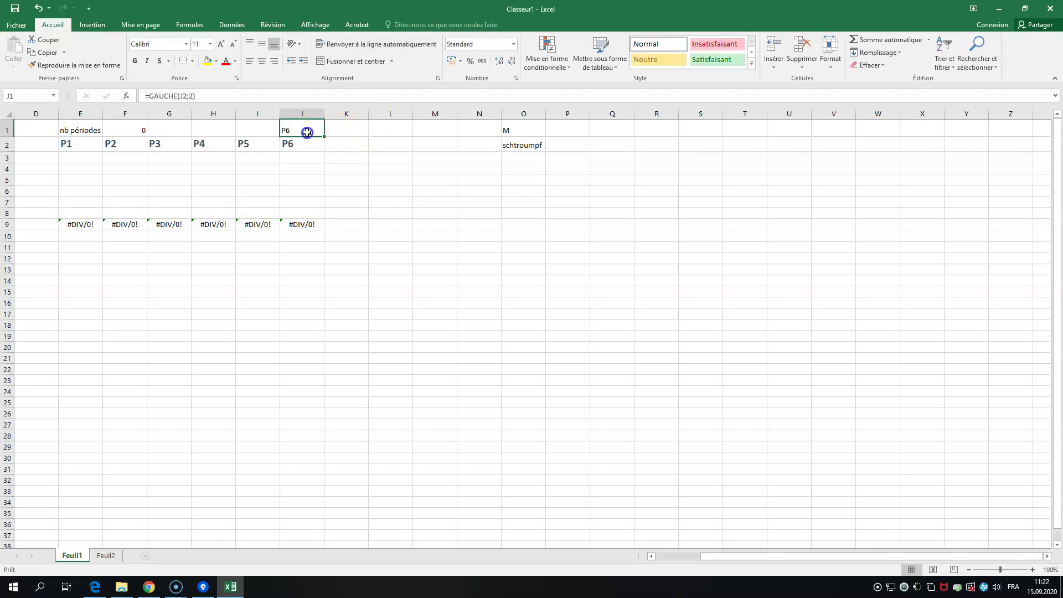
click(204, 95)
key(BackSpace)
key(BackSpace)
key(Return)
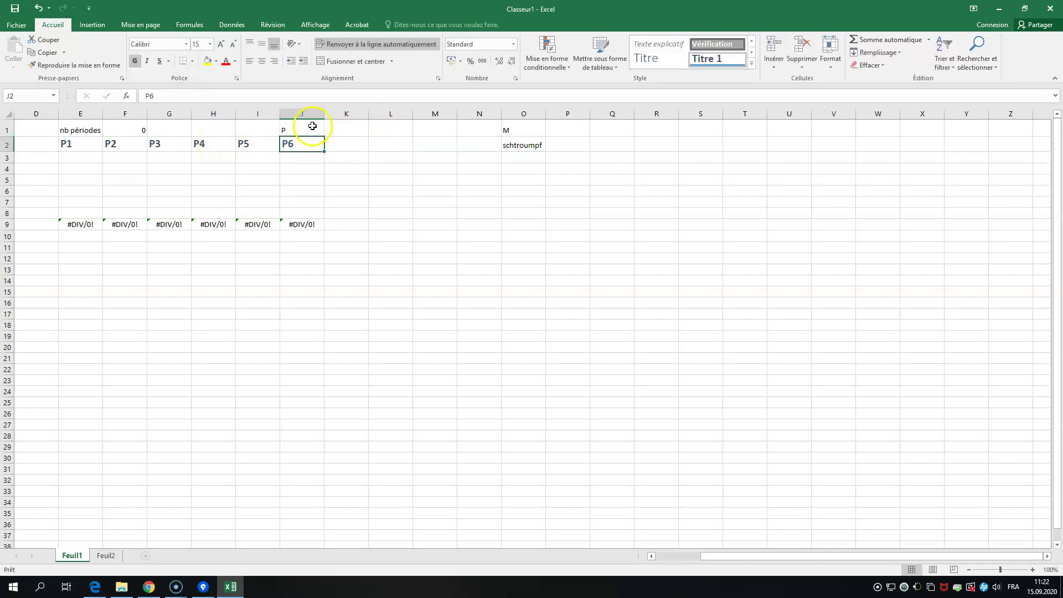
Open the GAUCHE formula in J1 for editing and start the Windows Magnifier (Loupe).
click(162, 98)
click(317, 128)
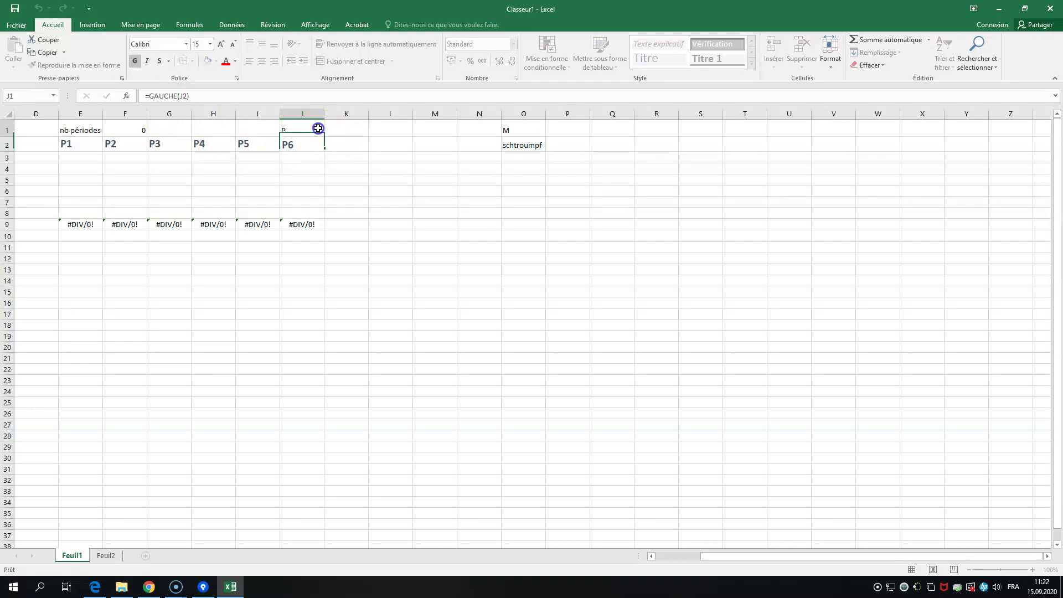
click(191, 96)
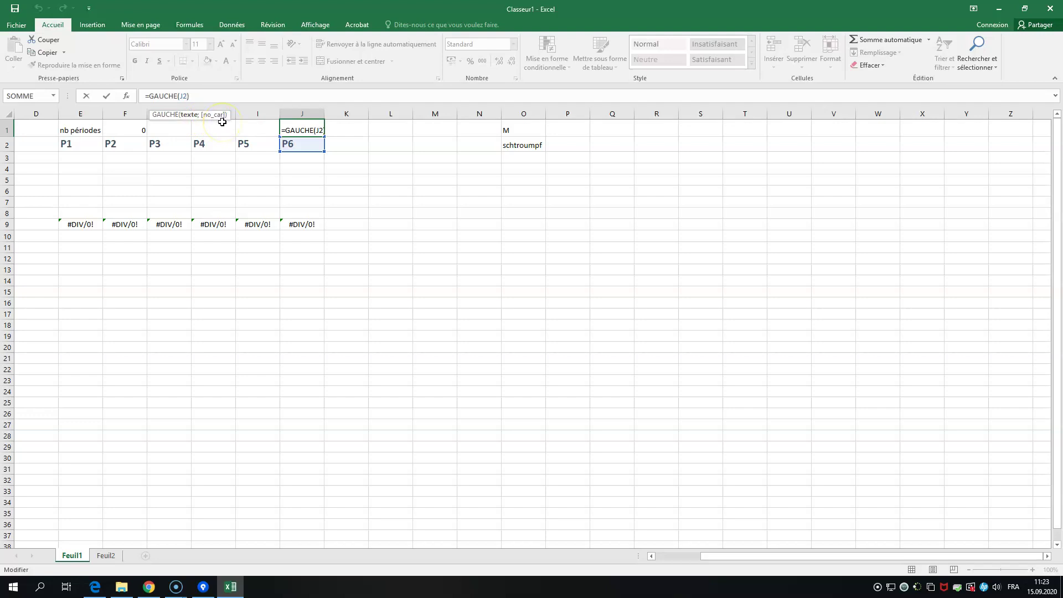
click(40, 589)
text(loupe)
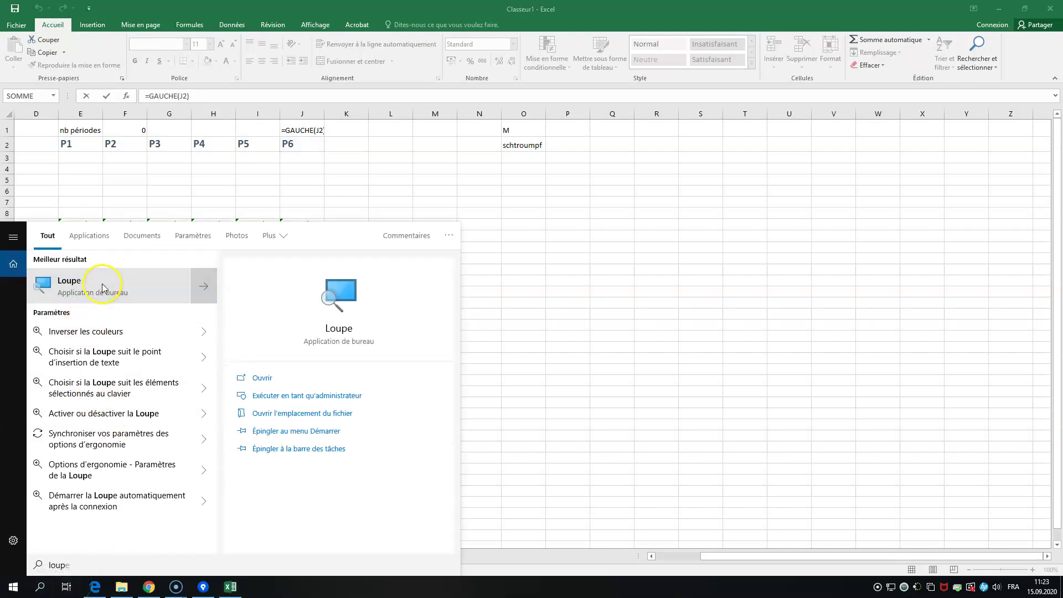
click(138, 283)
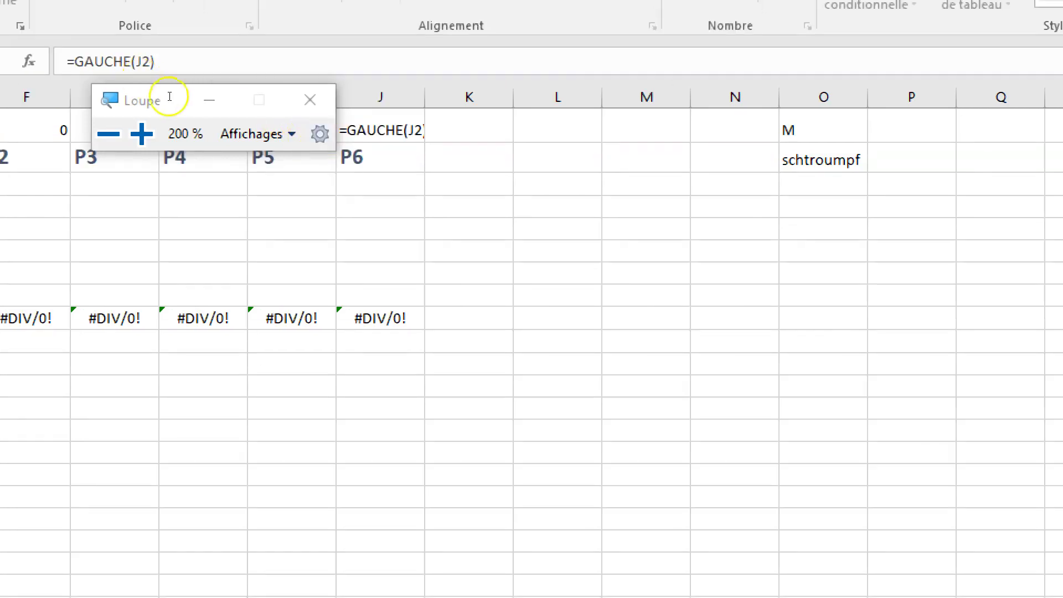
Examine the argument hint of the GAUCHE function in J1 under magnification, close the Magnifier and leave the formula.
click(164, 96)
click(232, 149)
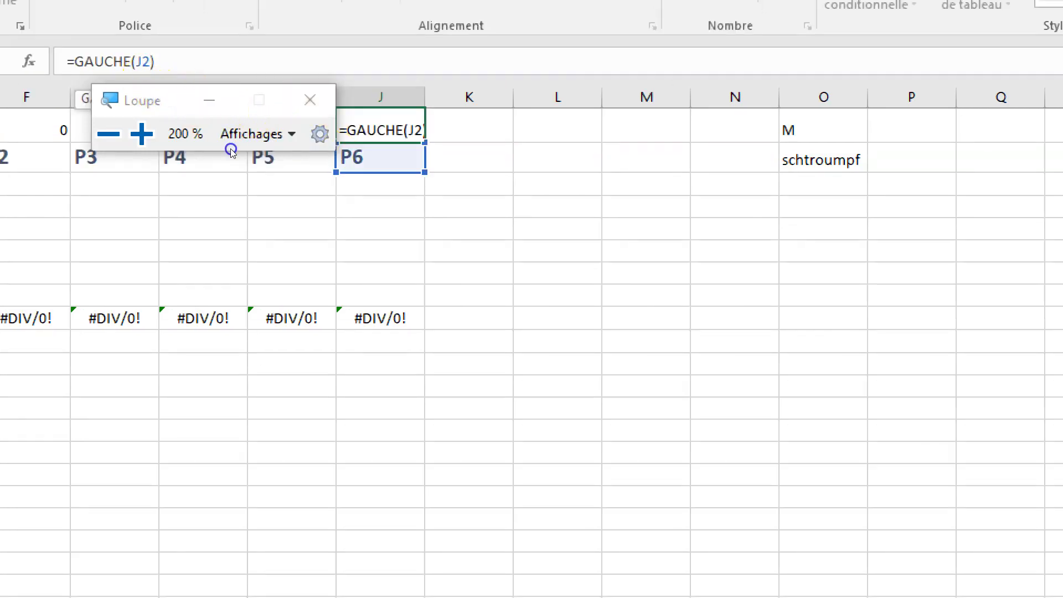
drag(232, 111, 306, 103)
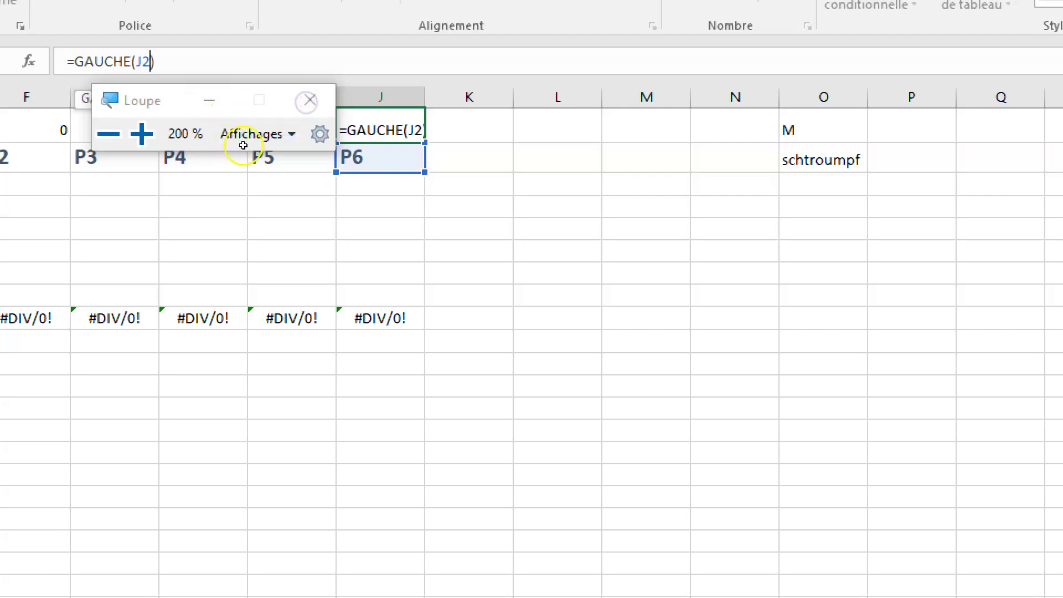
click(313, 132)
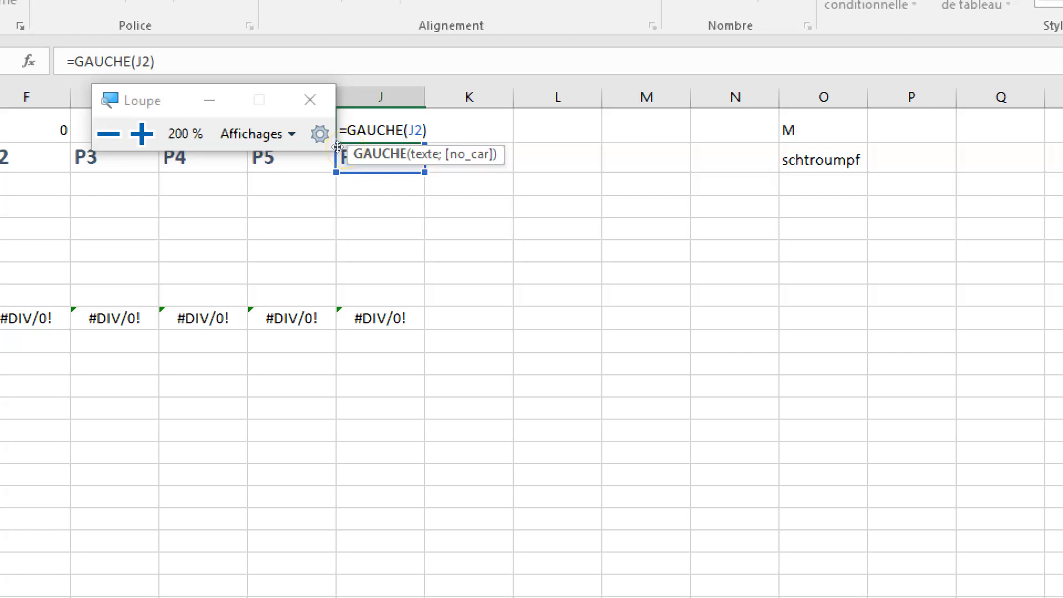
click(337, 144)
key(Return)
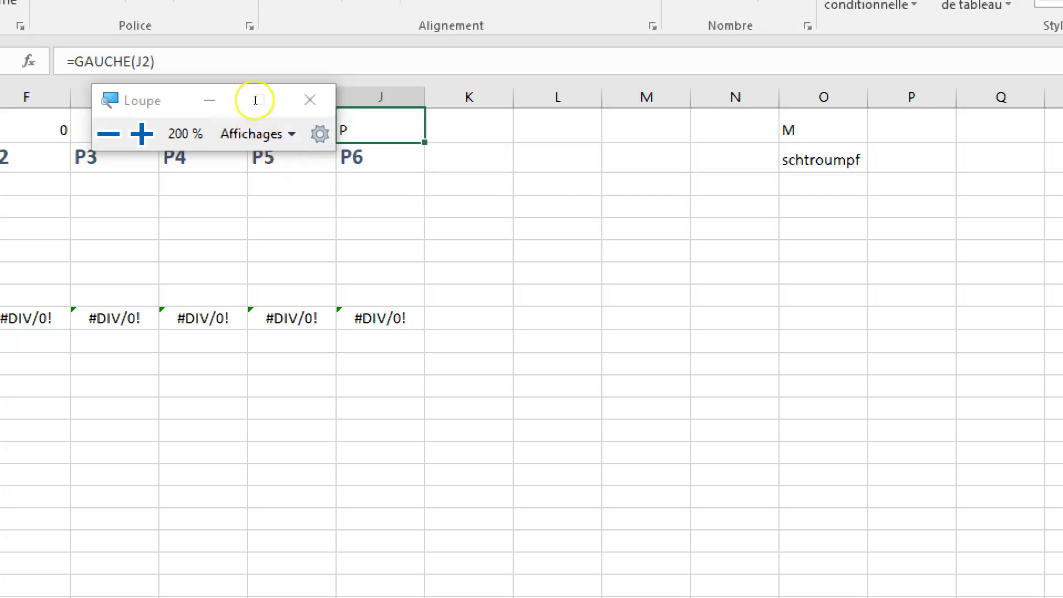
key(super+Escape)
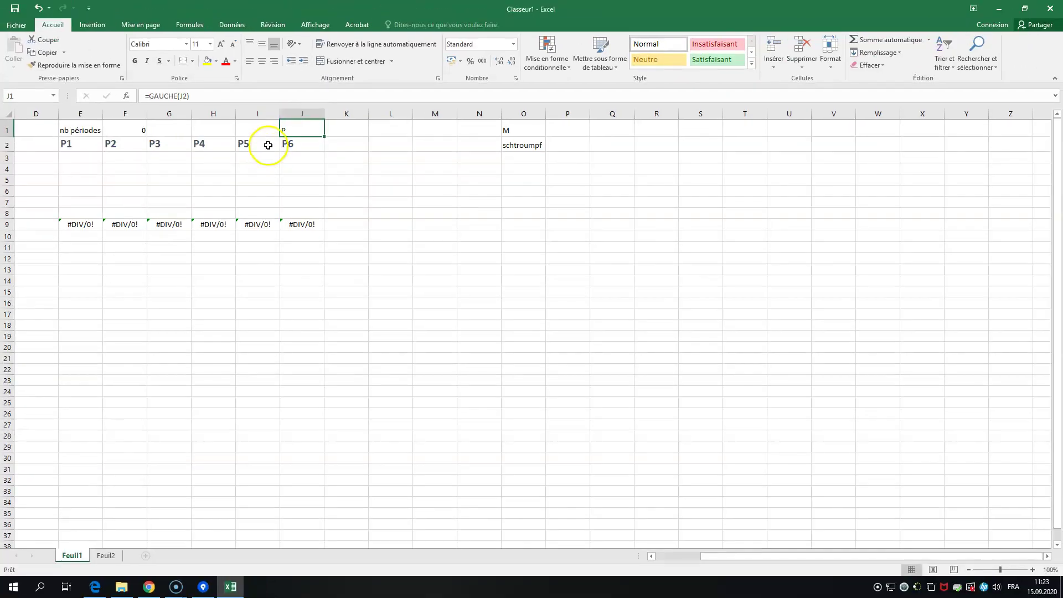
click(188, 95)
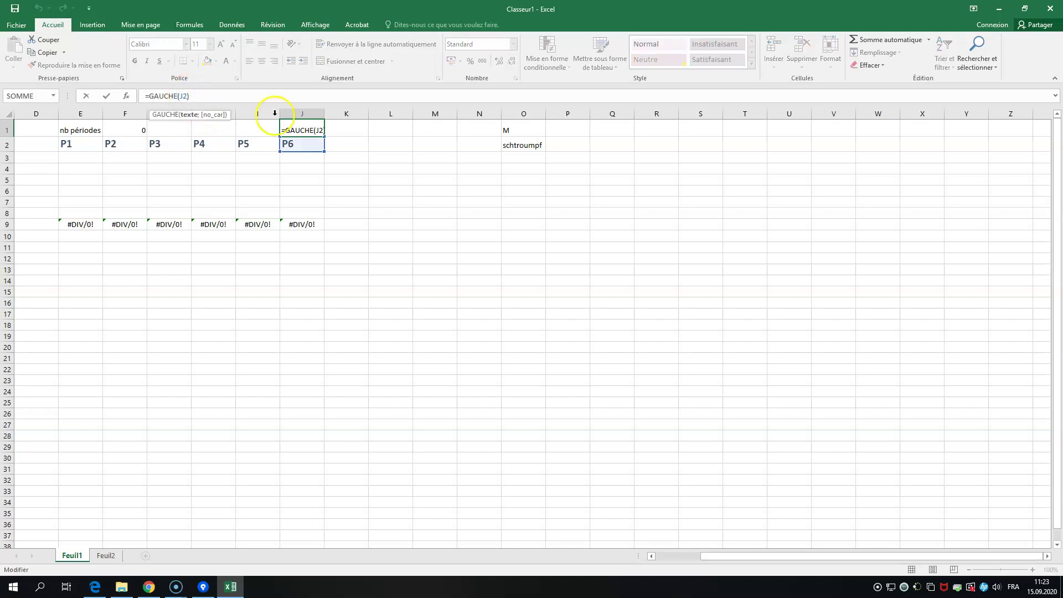
key(Escape)
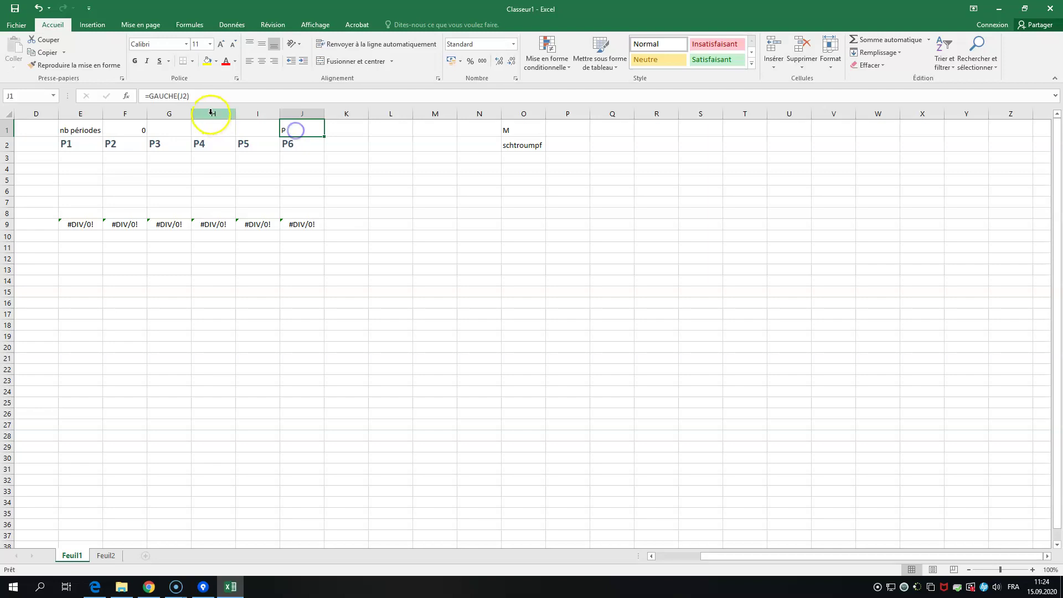
Extend the J1 formula into a comparison with the letter P: =GAUCHE(J2)="P".
click(206, 96)
text(="P")
key(Return)
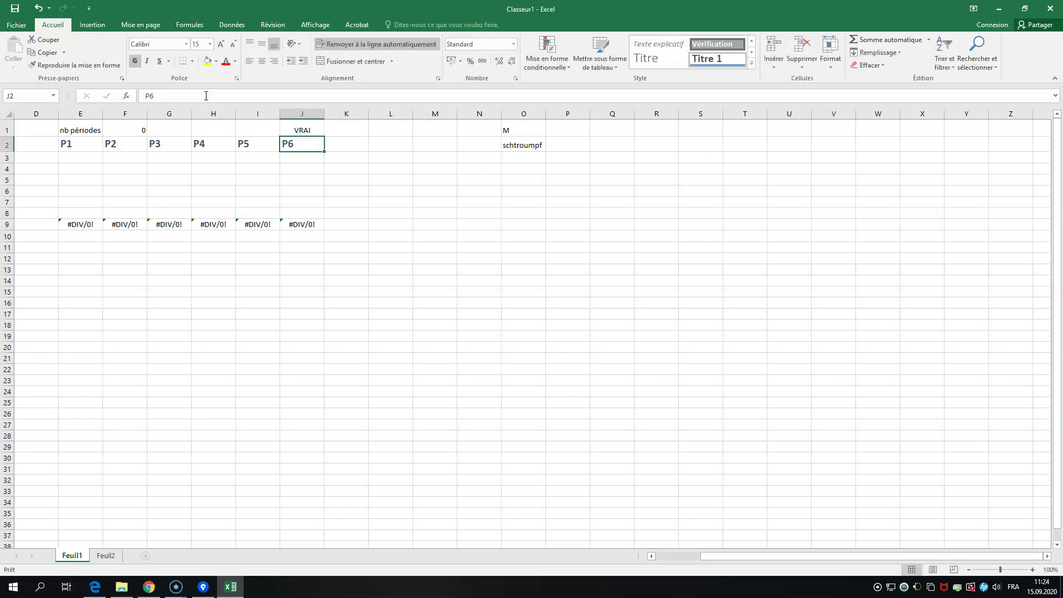
Insert GAUCHE(E2) as the criterion of the NB.SI formula in F1, beside "nb périodes".
click(83, 131)
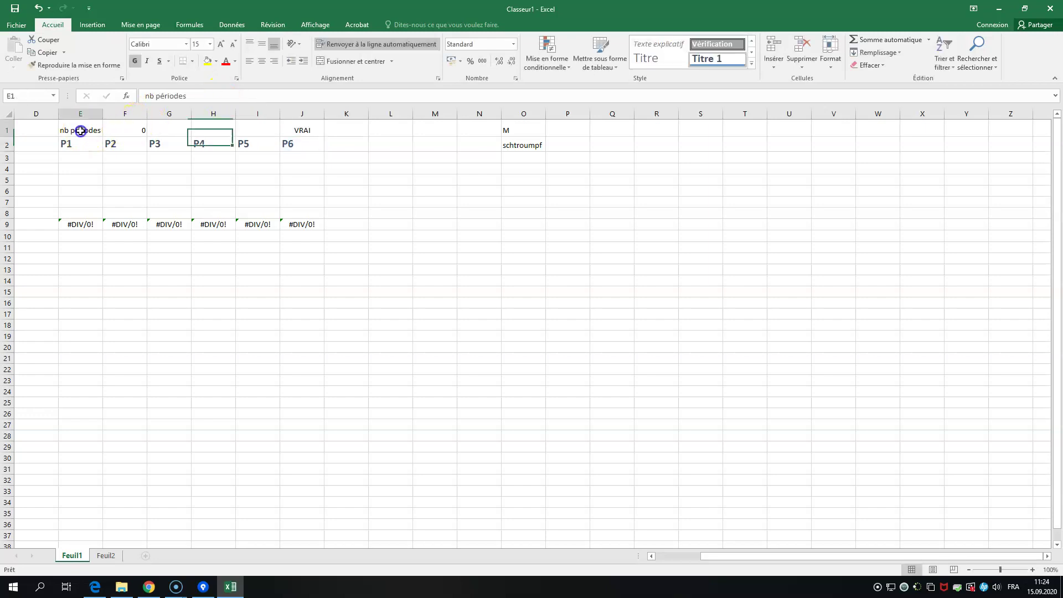
click(112, 133)
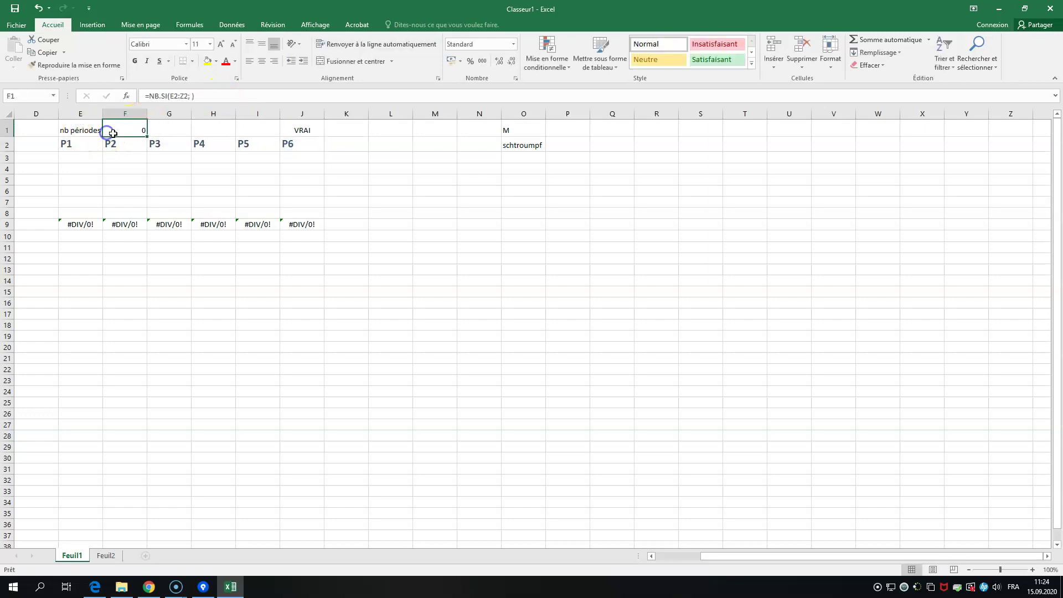
click(171, 97)
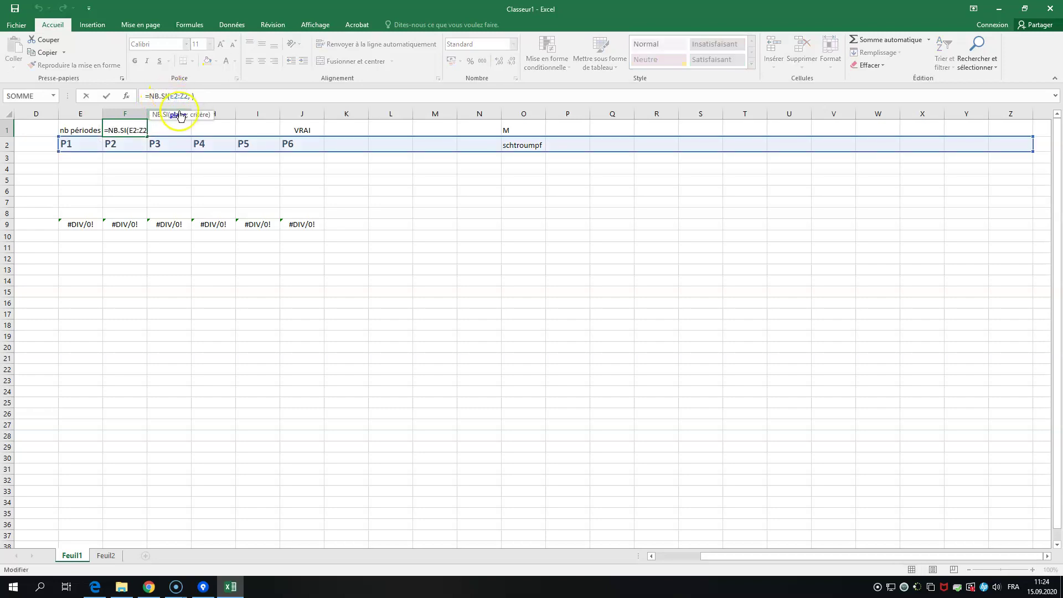
click(189, 96)
text(GA )
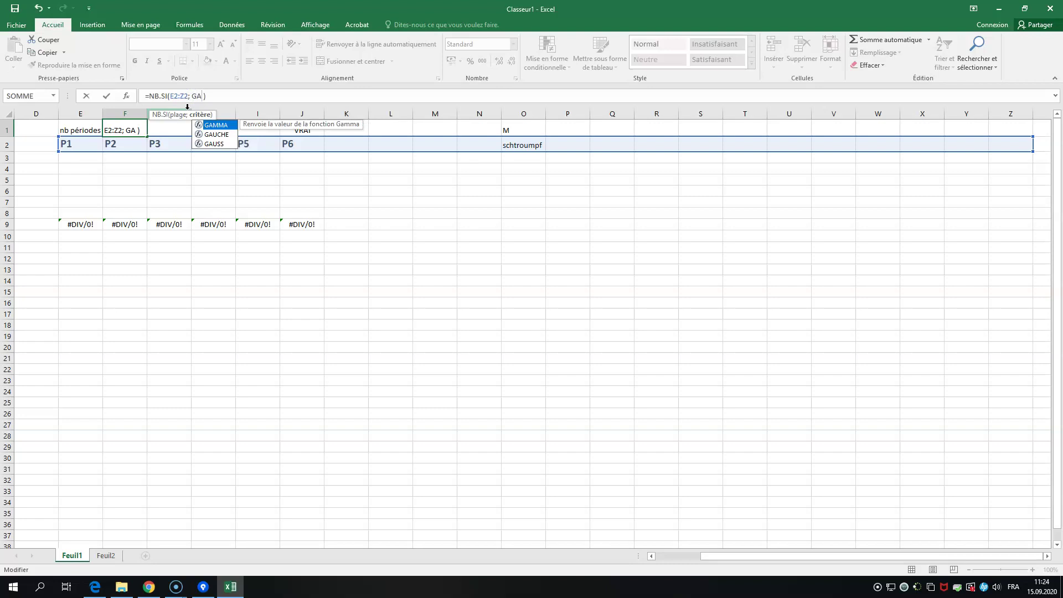
text(UCHE()
key(Left)
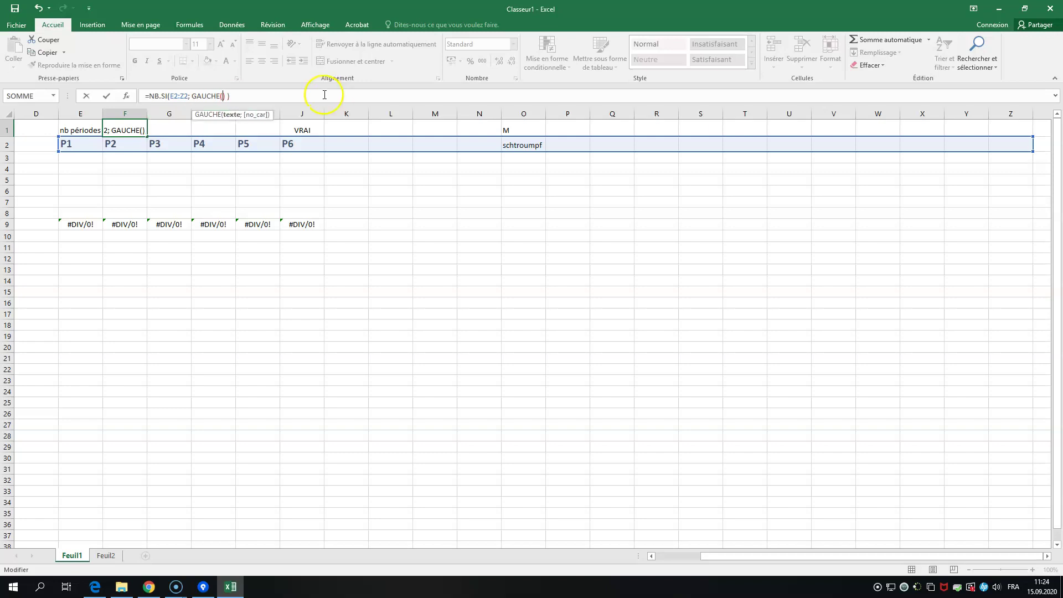
text(E2)
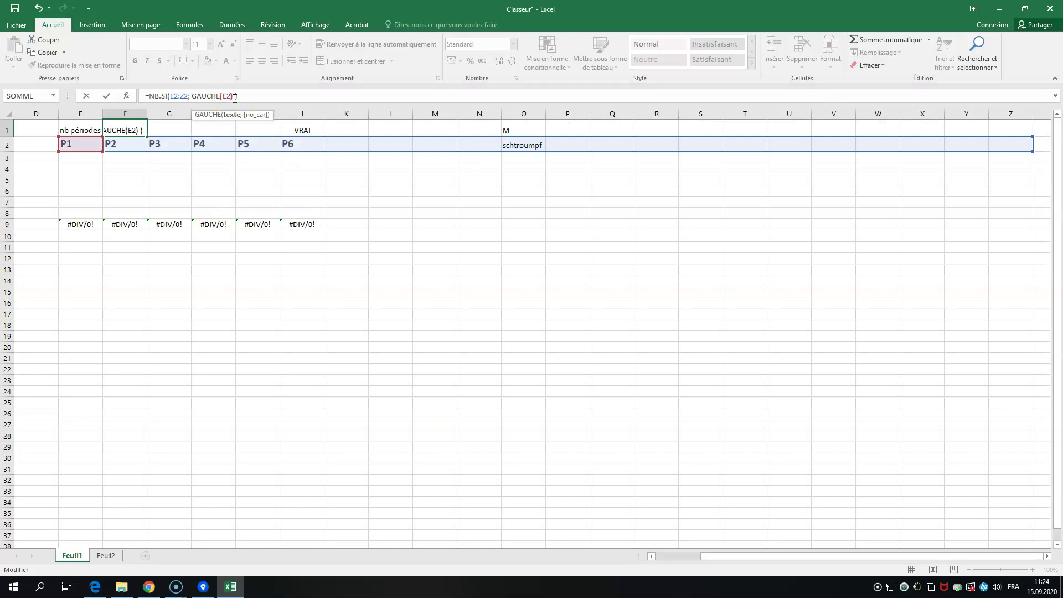
Complete the NB.SI criterion in F1 as GAUCHE(E2)="P" and validate the formula.
click(238, 98)
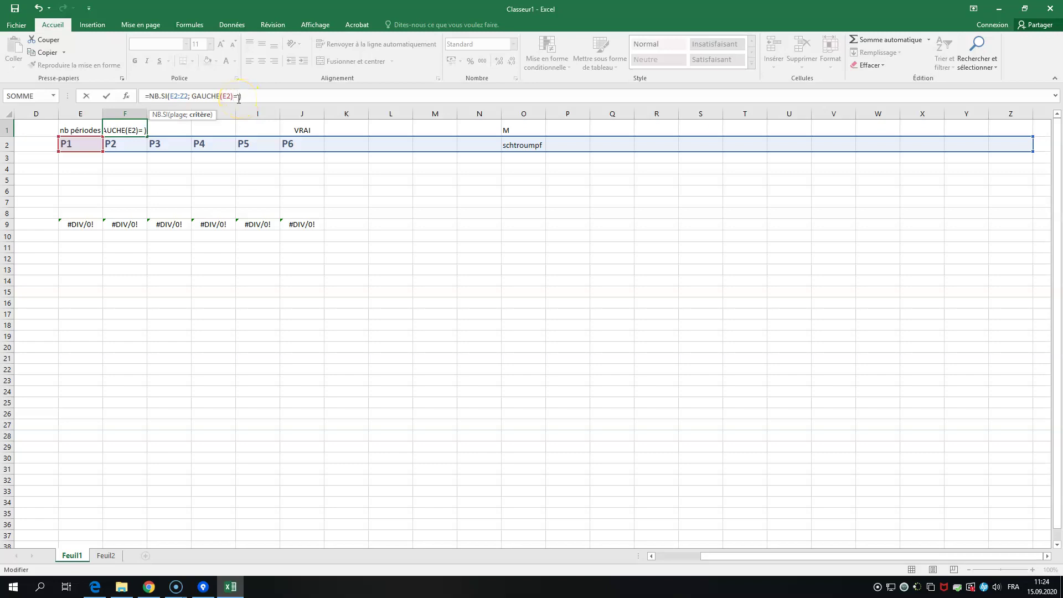
text(="P)
key(Return)
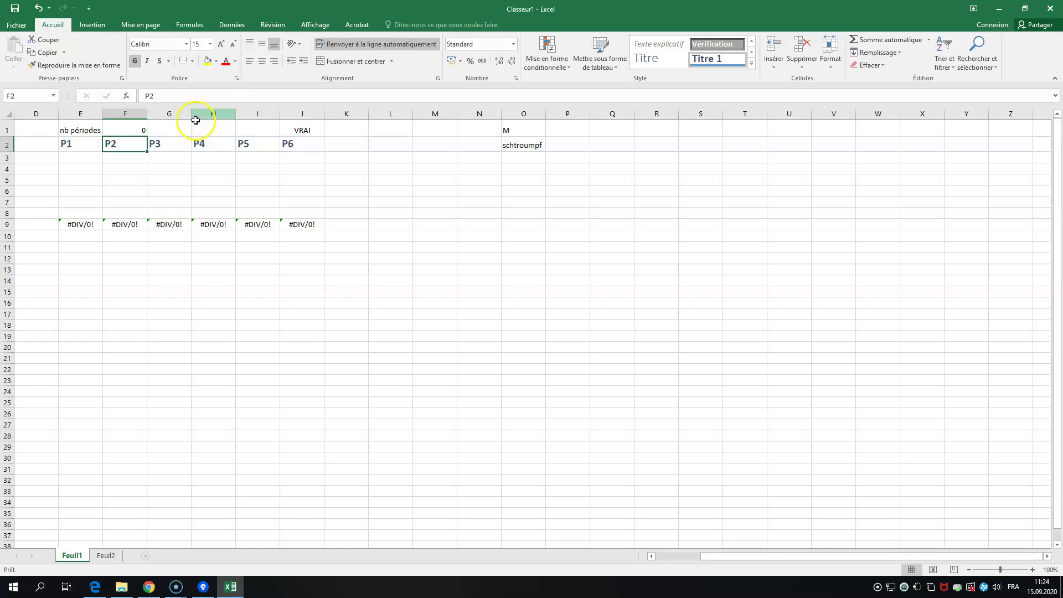
Show the function arguments of the NB.SI formula in F1 and inspect the description of the Critère argument.
click(125, 128)
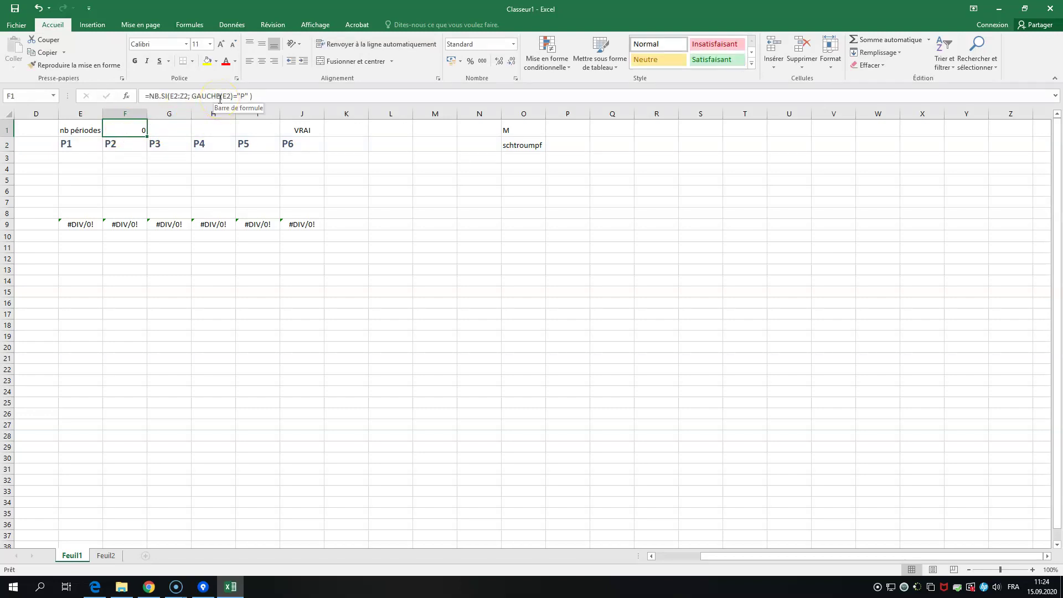
click(244, 98)
click(174, 96)
click(127, 98)
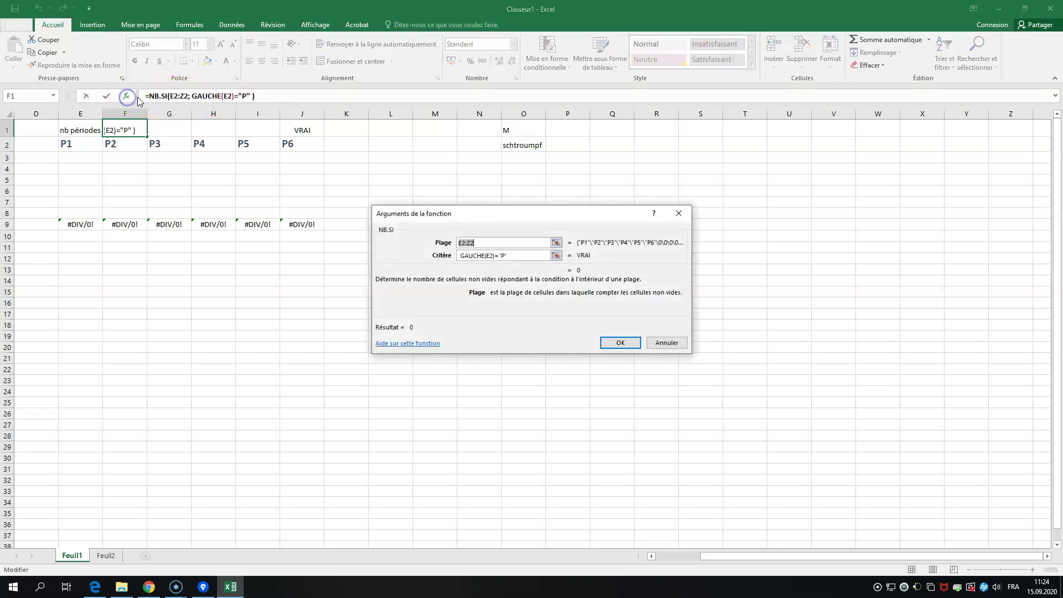
click(518, 258)
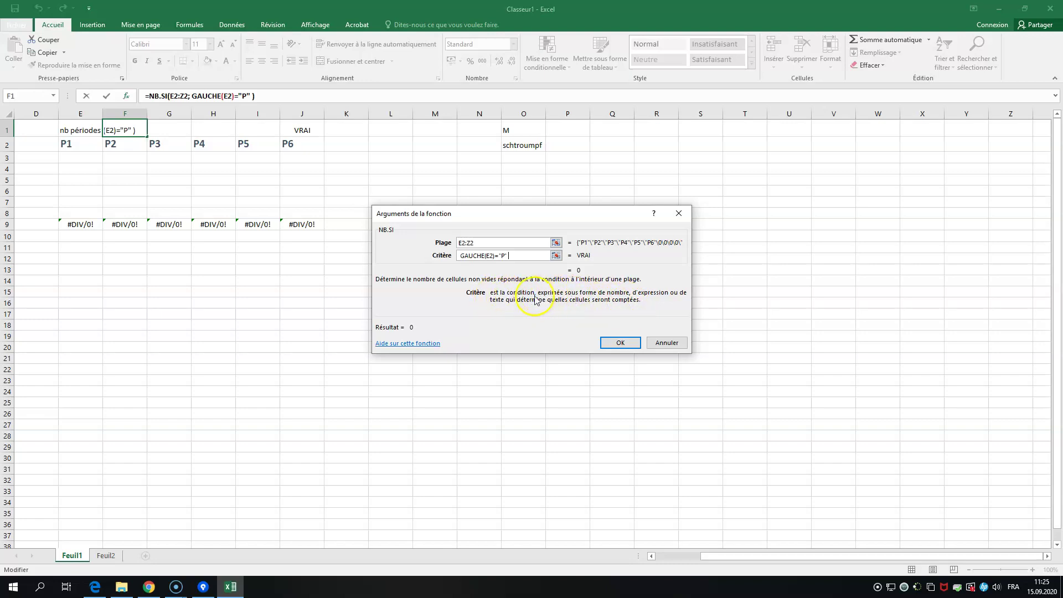
Consult the NB.SI help article in an enlarged help window and examine its syntax and example formulas.
click(421, 344)
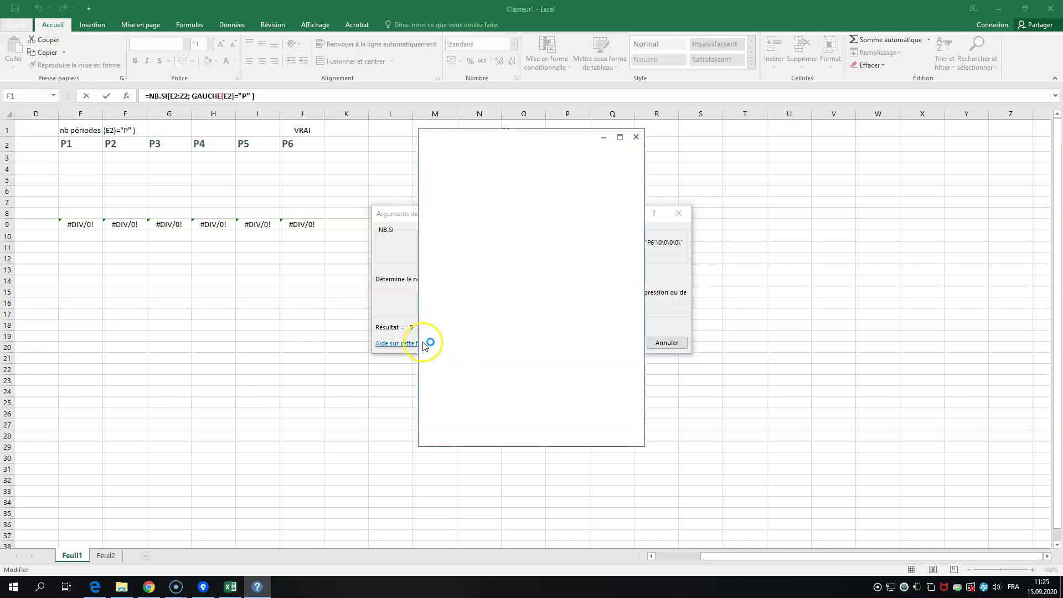
drag(644, 445, 801, 518)
scroll(507, 382, down, 3)
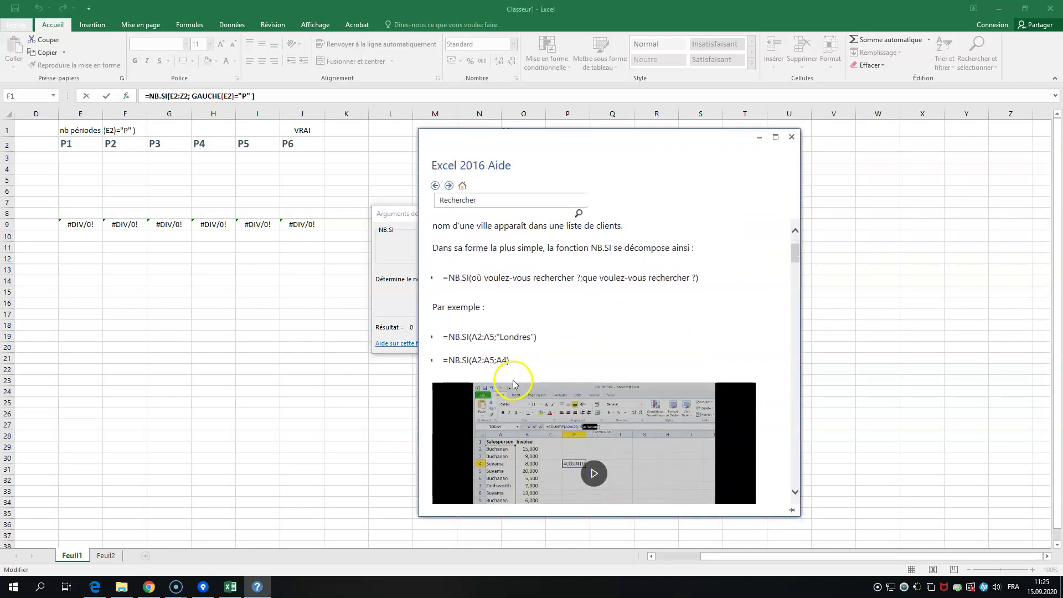
scroll(494, 323, down, 1)
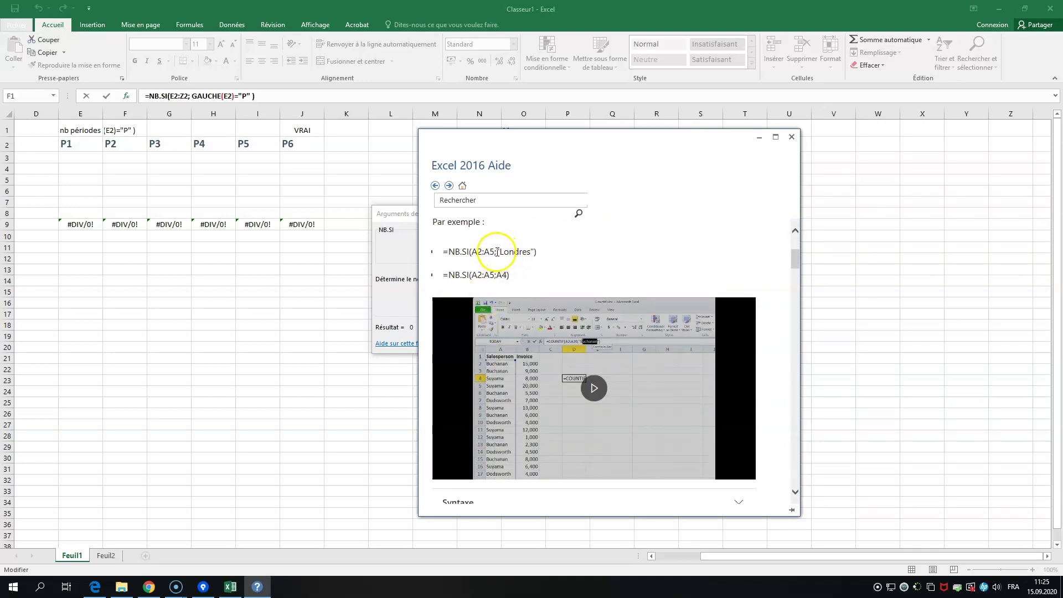
scroll(497, 252, down, 1)
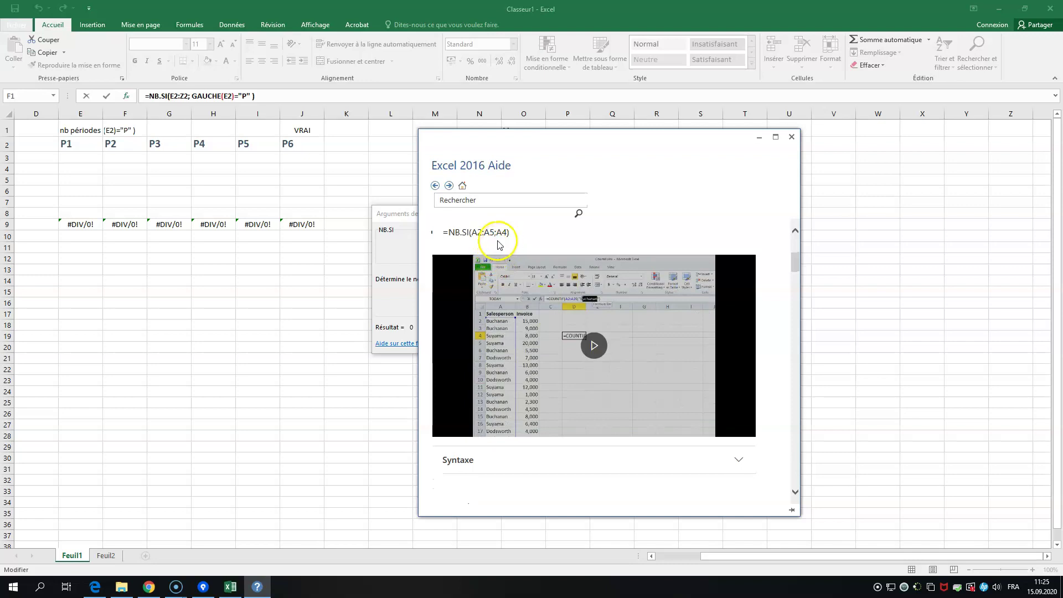
scroll(497, 244, down, 10)
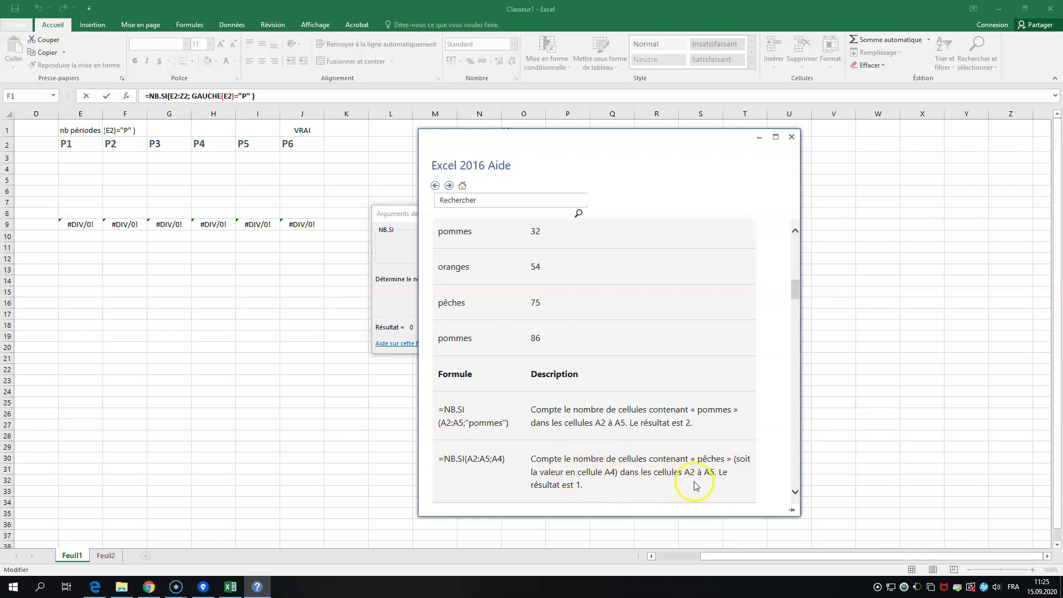
scroll(615, 465, down, 3)
scroll(610, 464, down, 3)
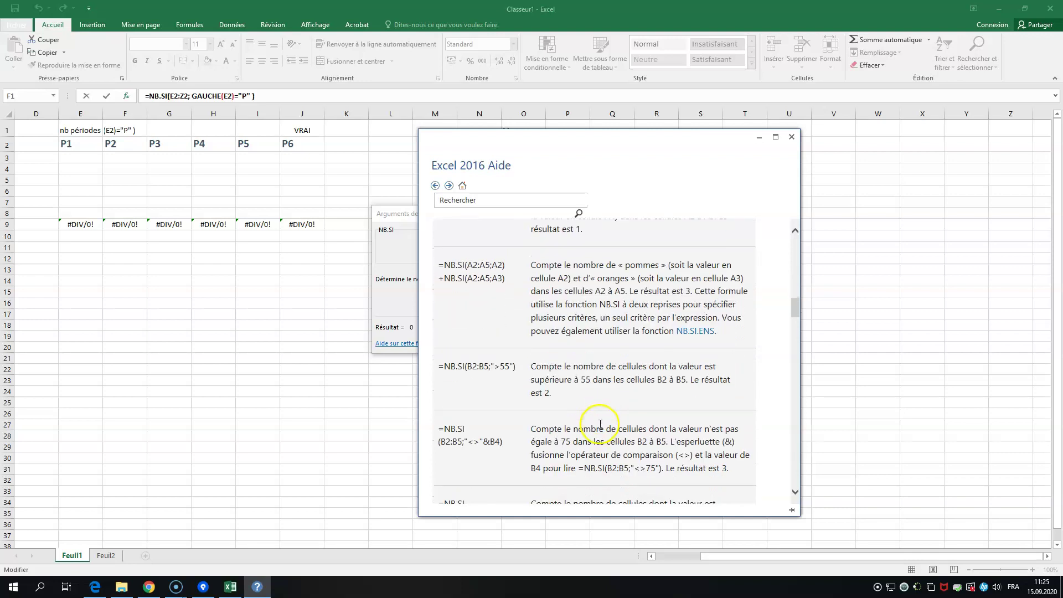
scroll(600, 424, down, 1)
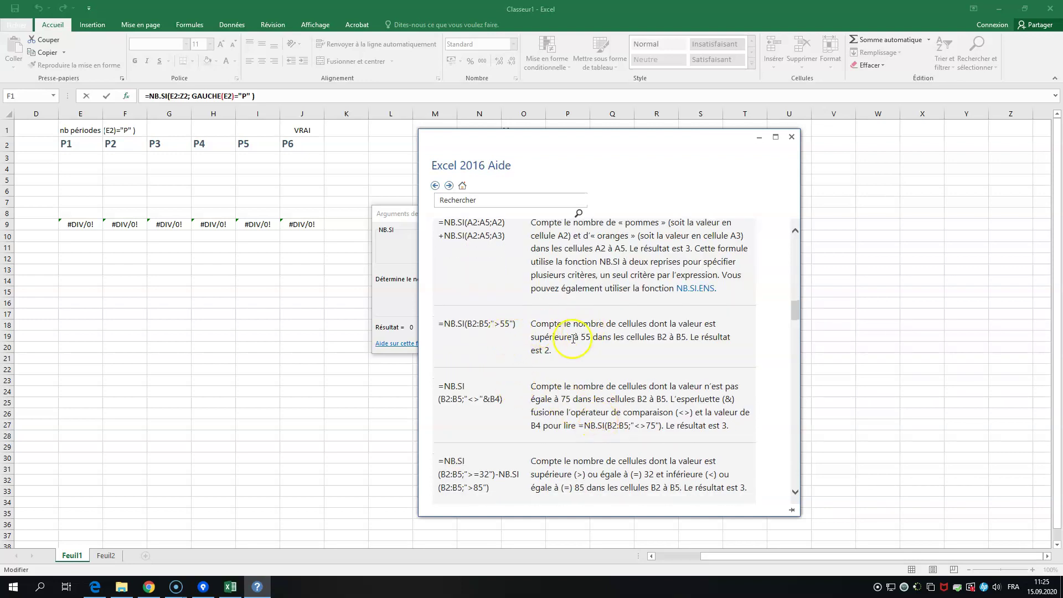
scroll(598, 348, down, 2)
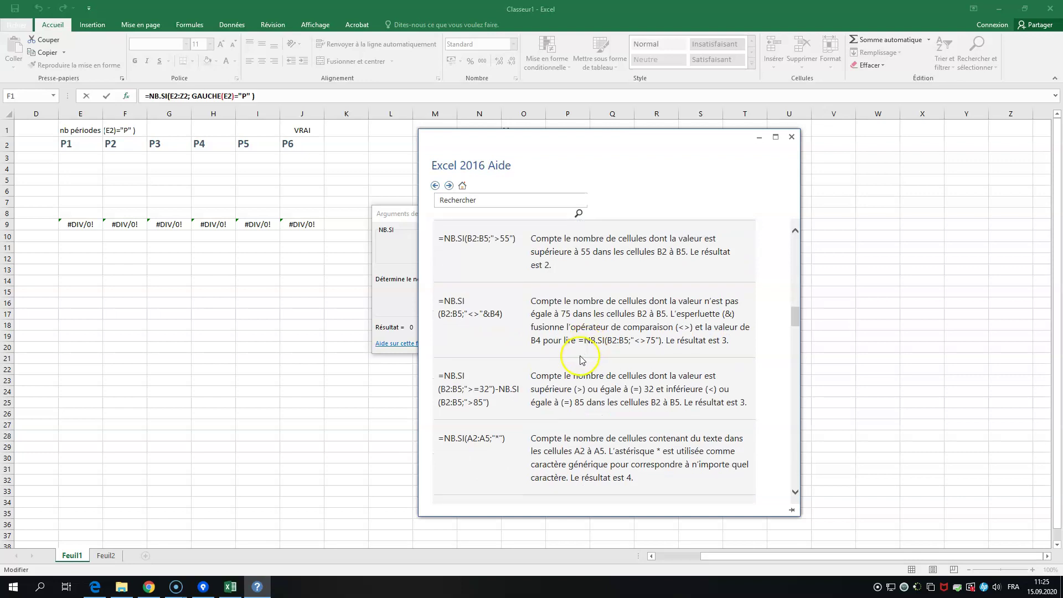
scroll(578, 366, down, 1)
scroll(578, 366, down, 4)
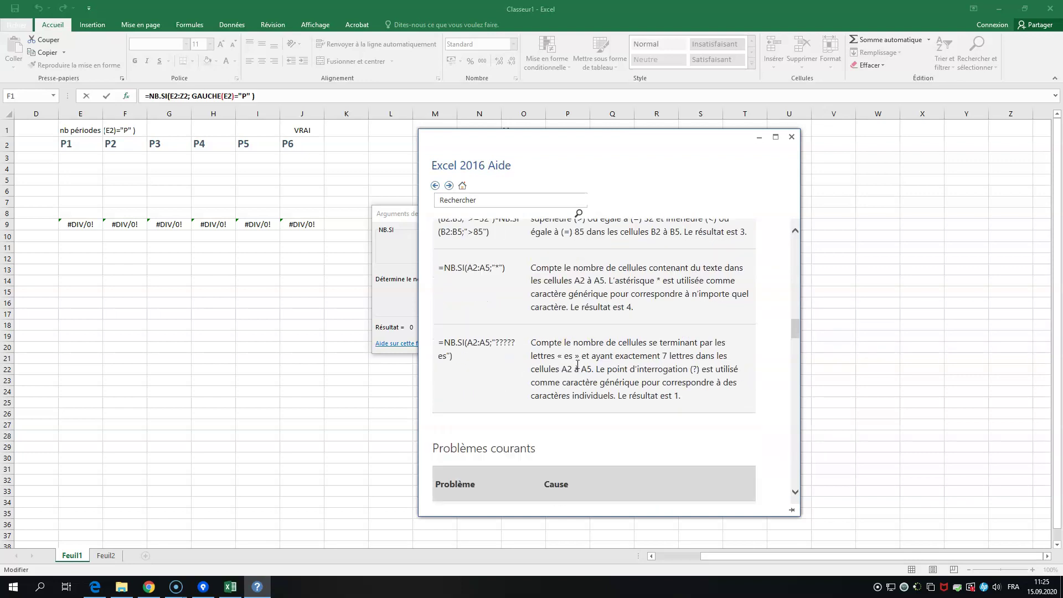
Read the common problems and best practices of the NB.SI help article, and close the help and the function arguments.
scroll(579, 370, down, 2)
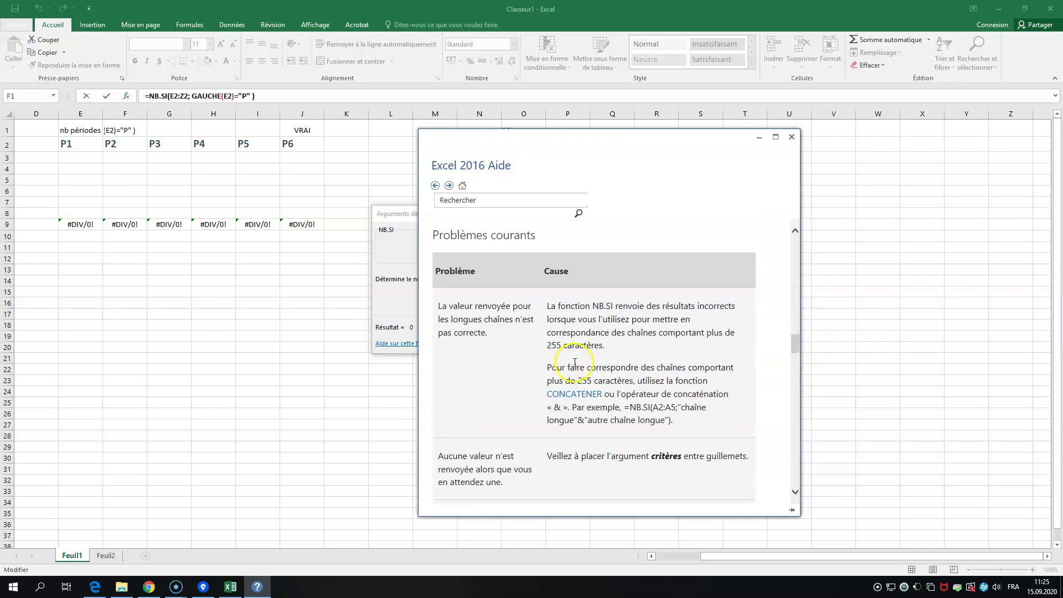
scroll(620, 352, down, 2)
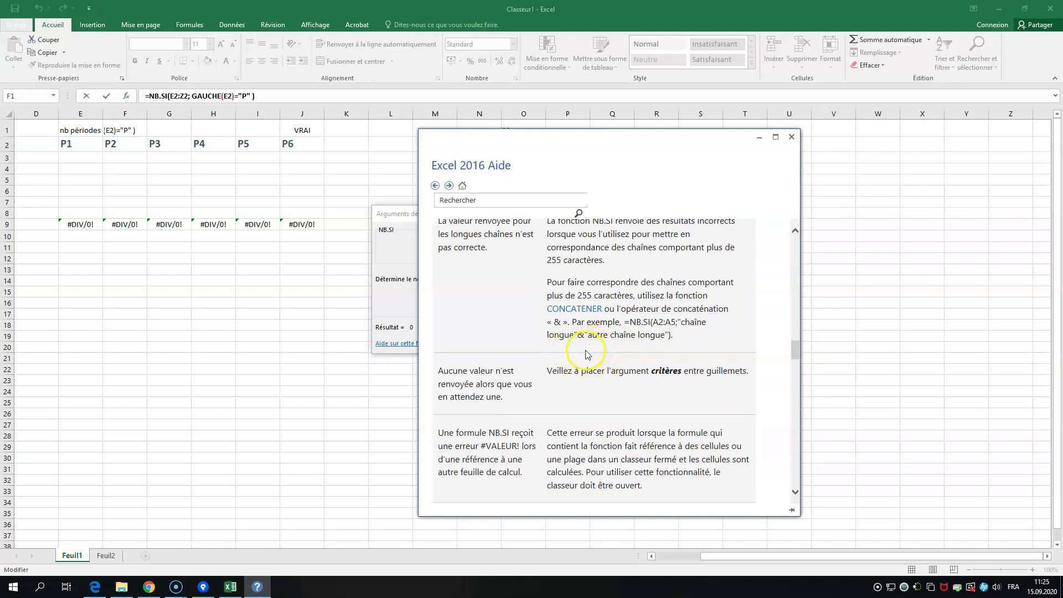
scroll(588, 352, down, 4)
scroll(584, 355, down, 3)
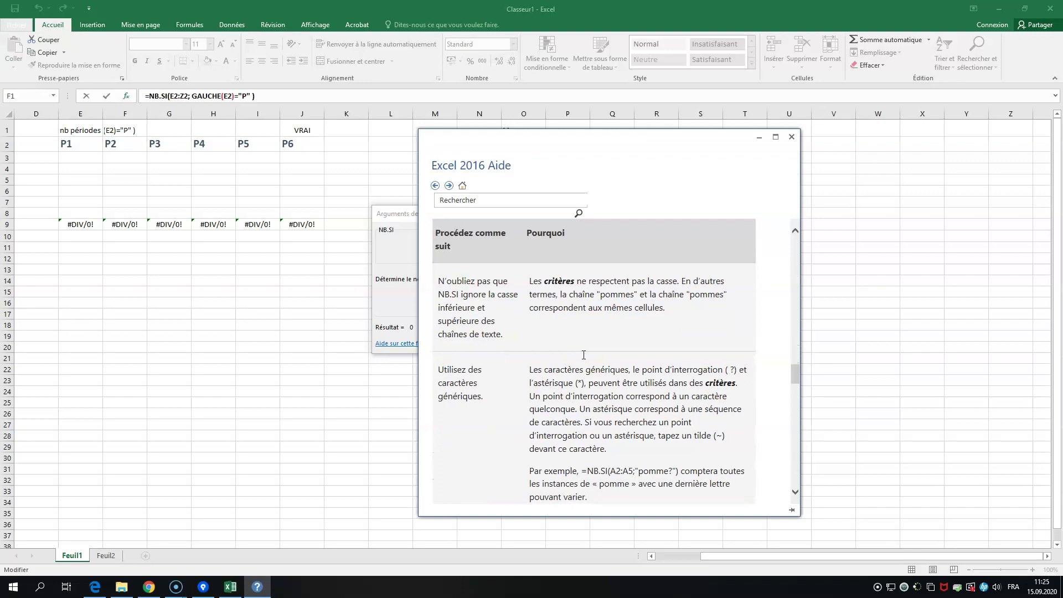
scroll(584, 355, down, 11)
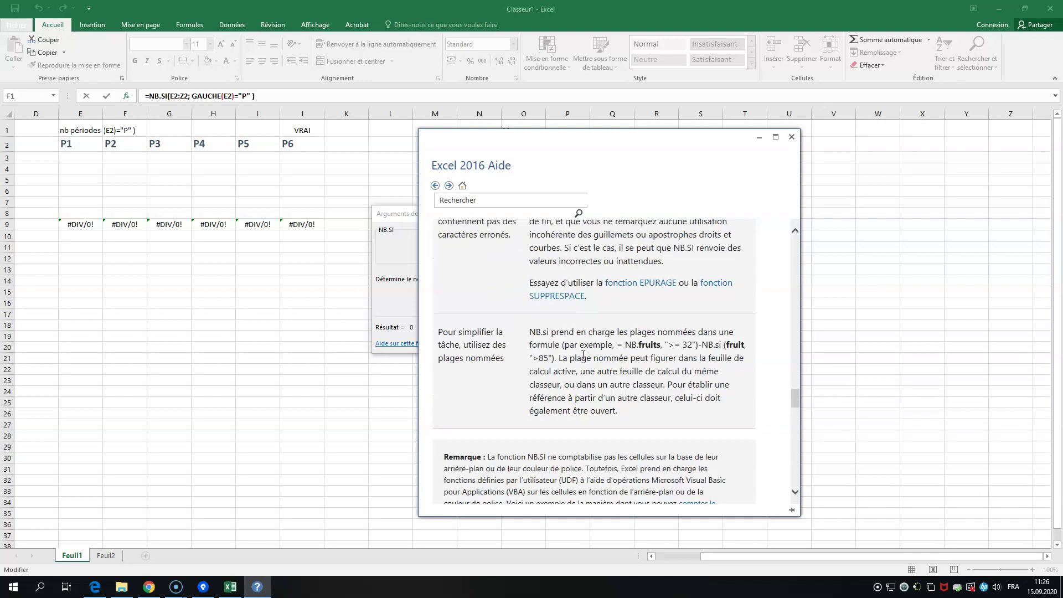
scroll(583, 355, down, 4)
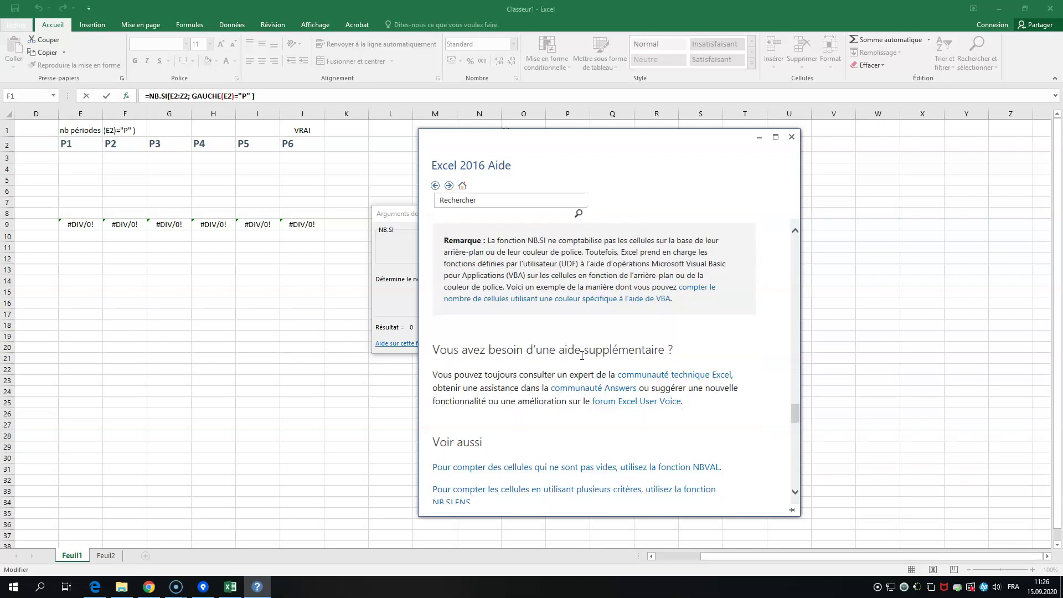
click(791, 137)
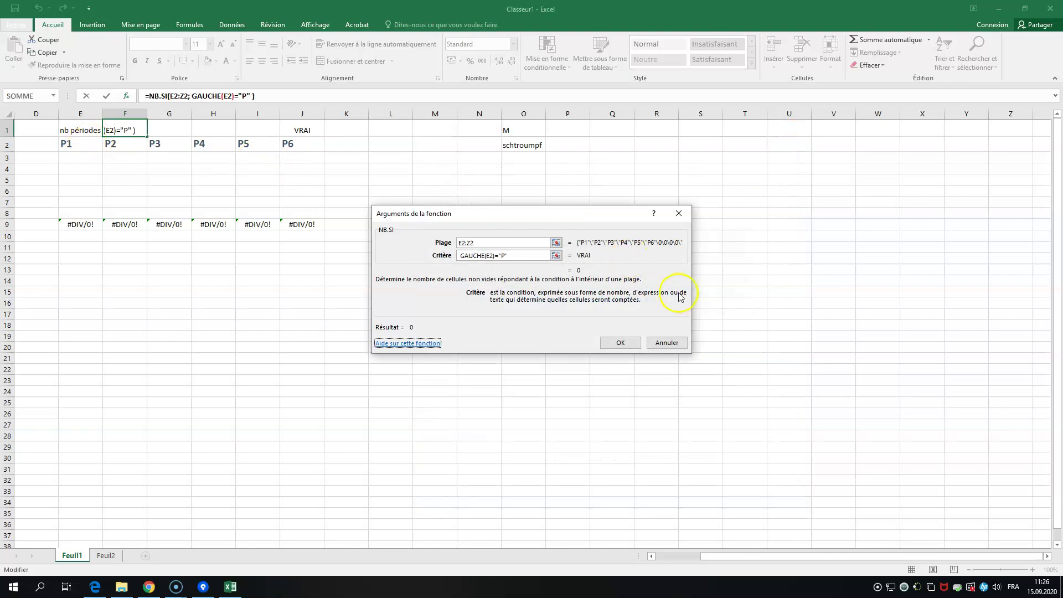
click(631, 343)
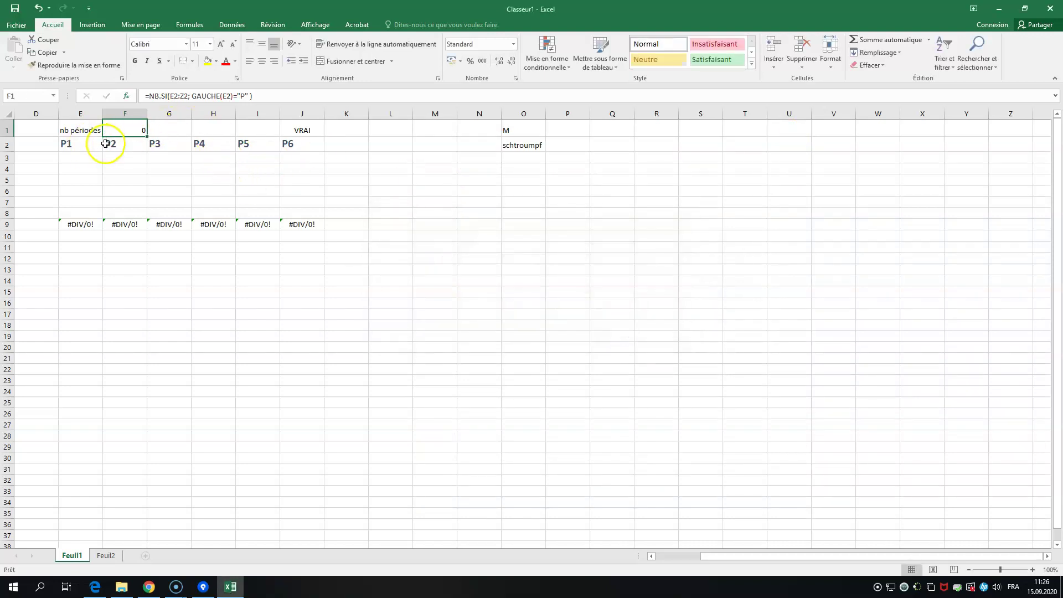
Try GAUCHE(E)="P" as the criterion of the NB.SI formula in F1.
double_click(120, 130)
click(207, 131)
click(192, 132)
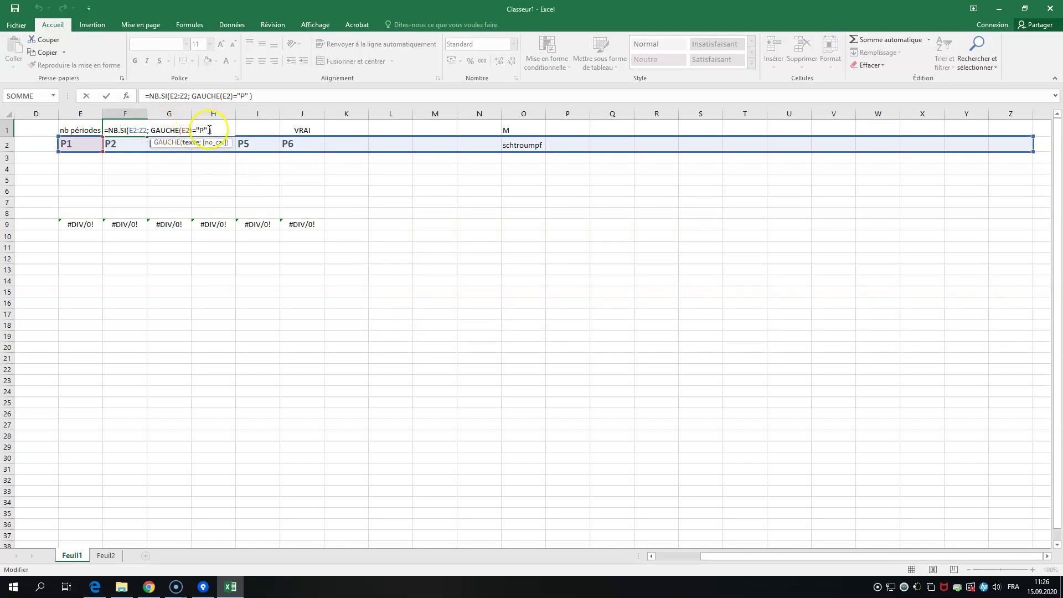
drag(154, 131, 207, 130)
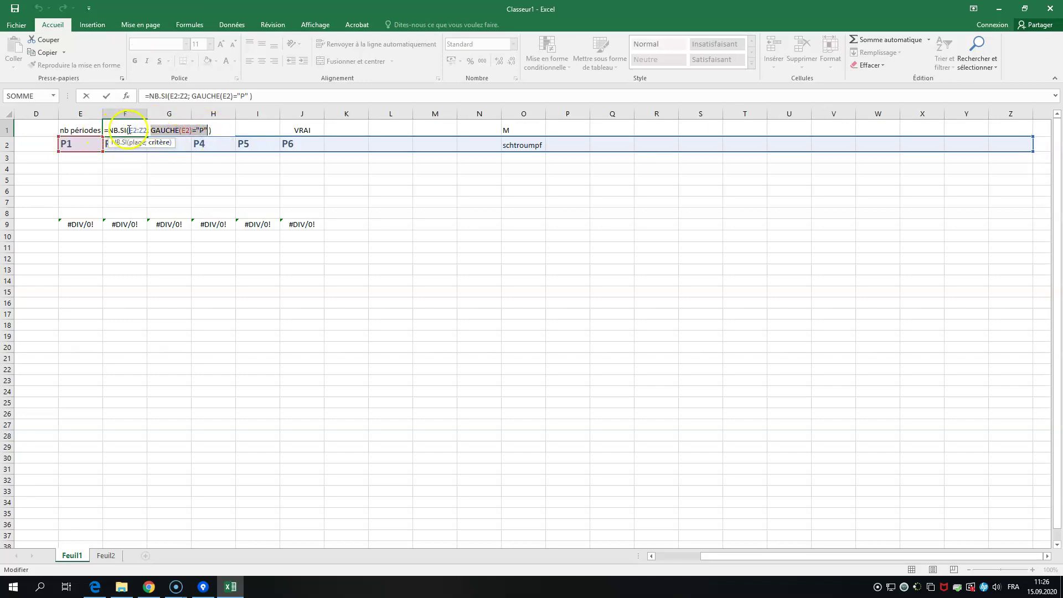
click(207, 131)
key(Left)
key(Left)
key(Left)
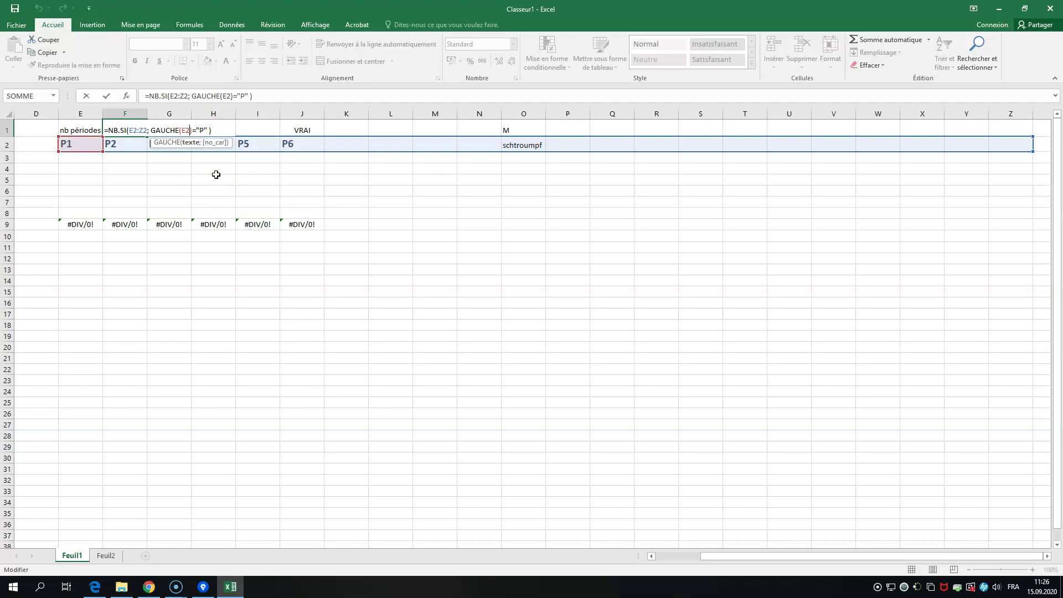
key(BackSpace)
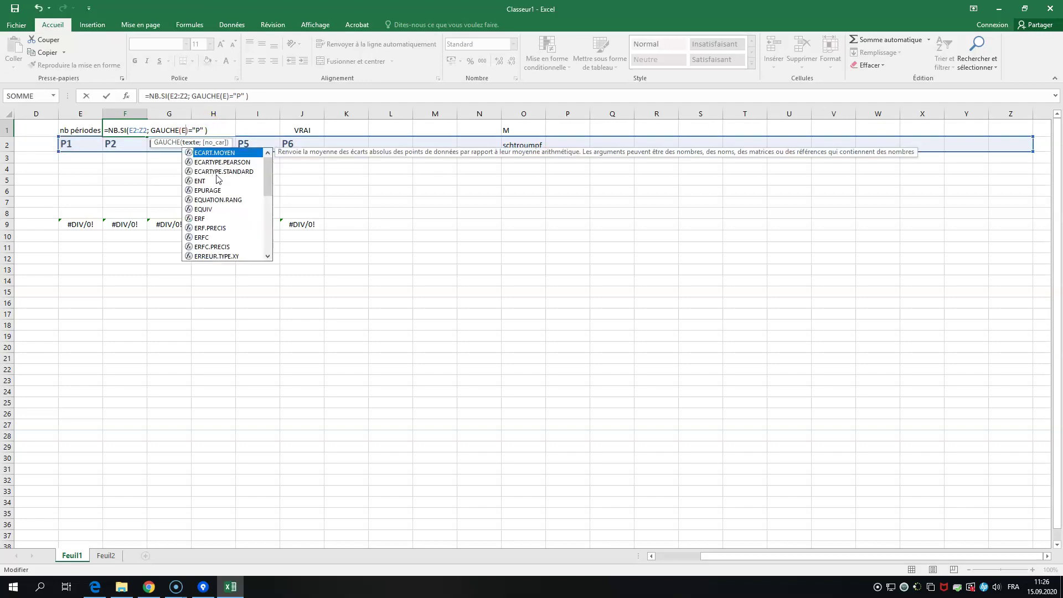
key(Return)
double_click(132, 123)
click(152, 131)
text(")
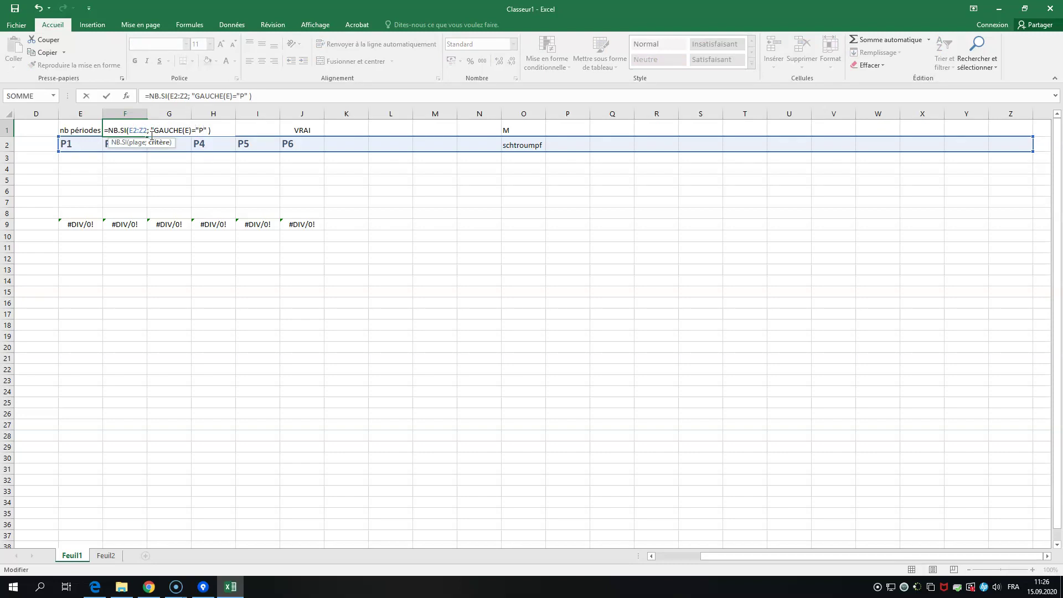
click(155, 130)
key(BackSpace)
key(ctrl+Return)
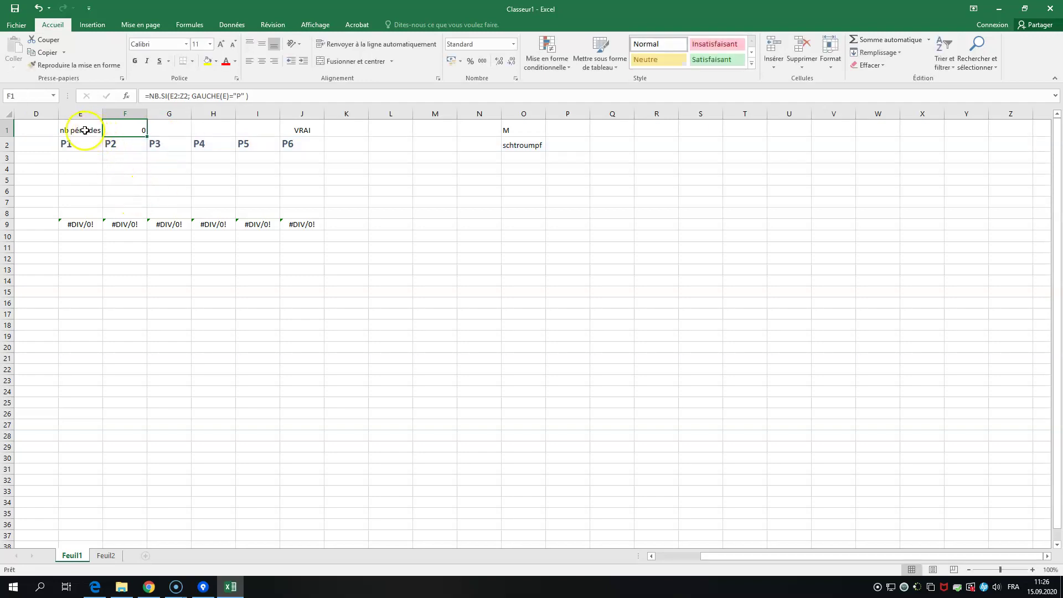
Clear the test formula in J1 and the test contents of O1 and O2.
click(300, 132)
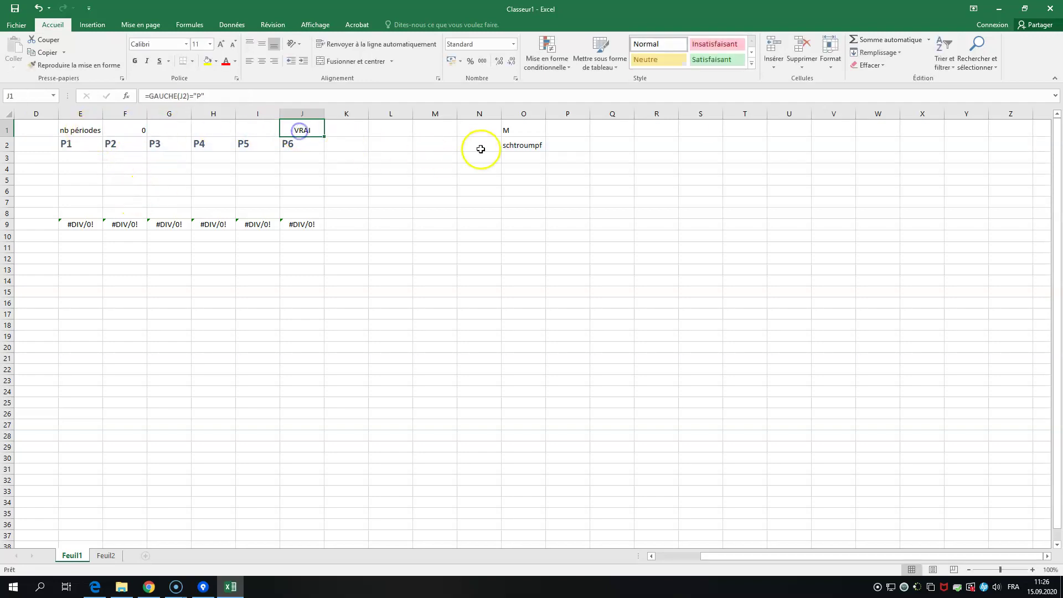
click(521, 130)
key(Delete)
click(518, 146)
key(Delete)
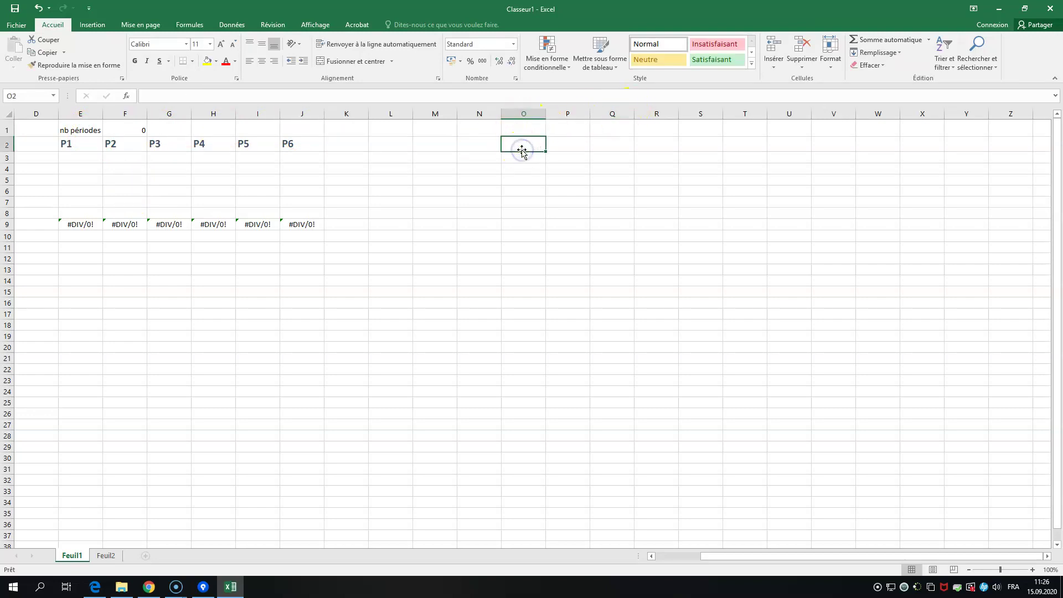
Replace the NB.SI function with NBVAL in the "nb périodes" formula in F1.
click(130, 129)
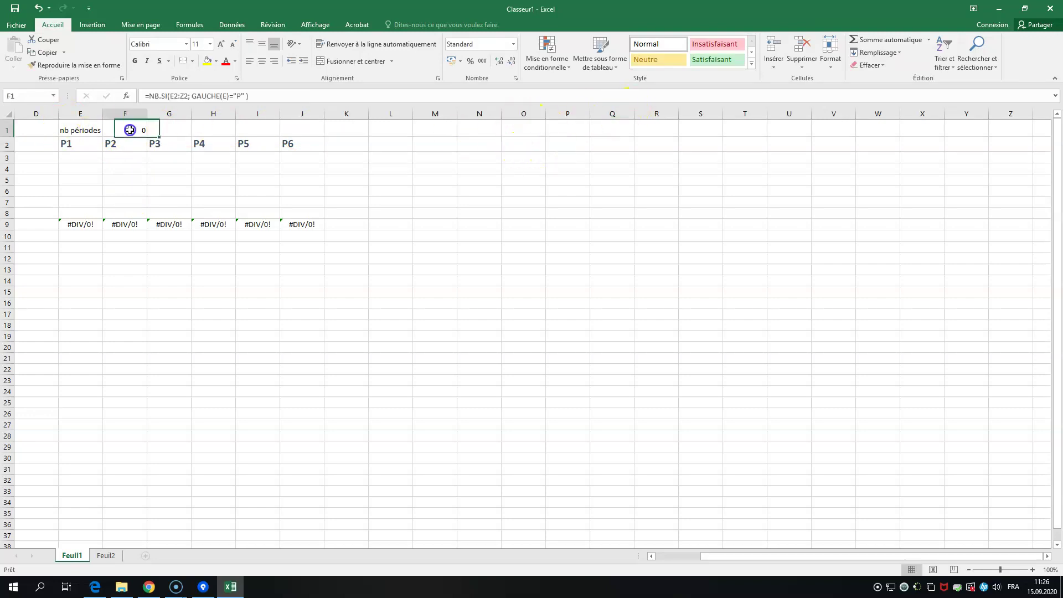
click(165, 95)
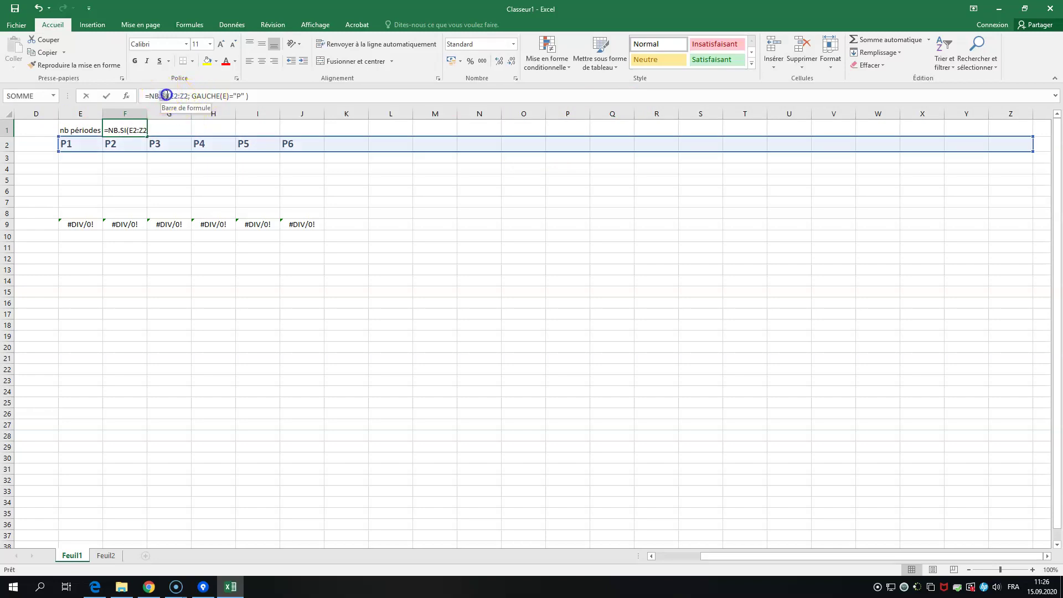
drag(166, 95, 167, 95)
key(BackSpace)
text(VALK)
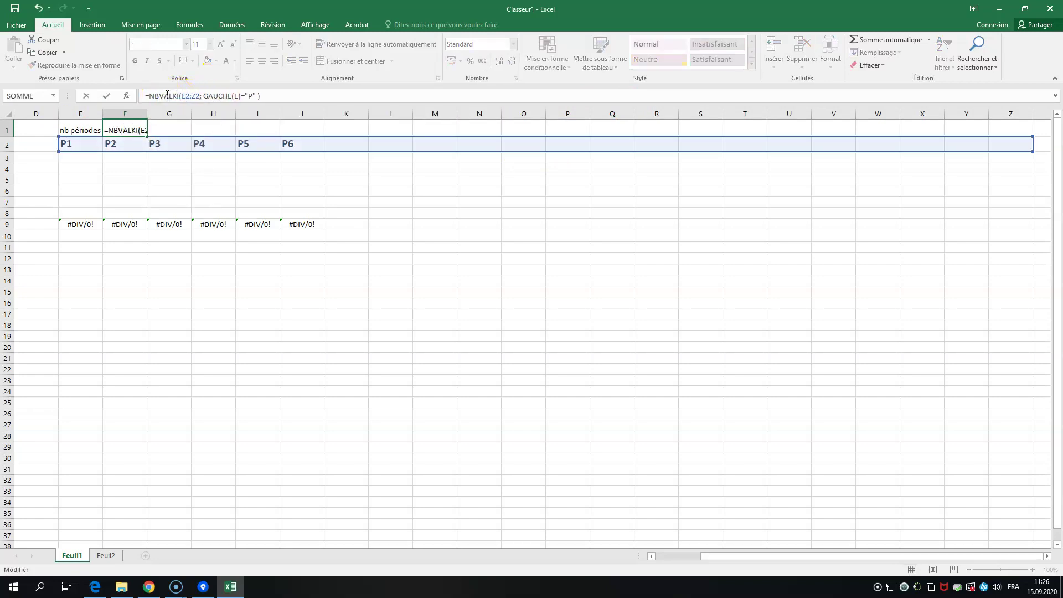
key(BackSpace)
key(BackSpace)
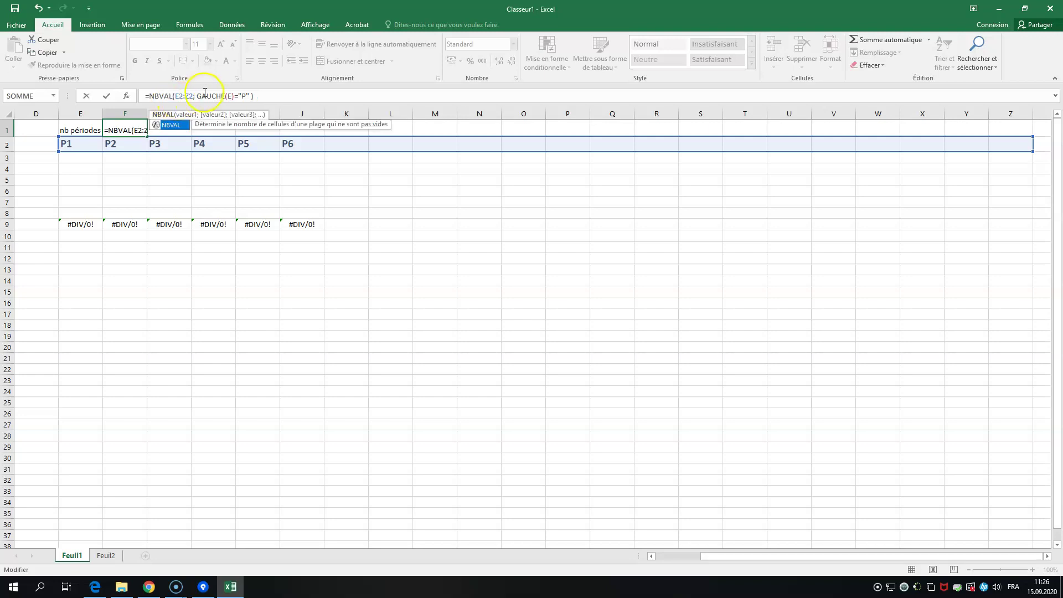
Remove the GAUCHE criterion from the F1 formula and validate it as =NBVAL(E2:Z2).
drag(193, 96, 252, 95)
key(BackSpace)
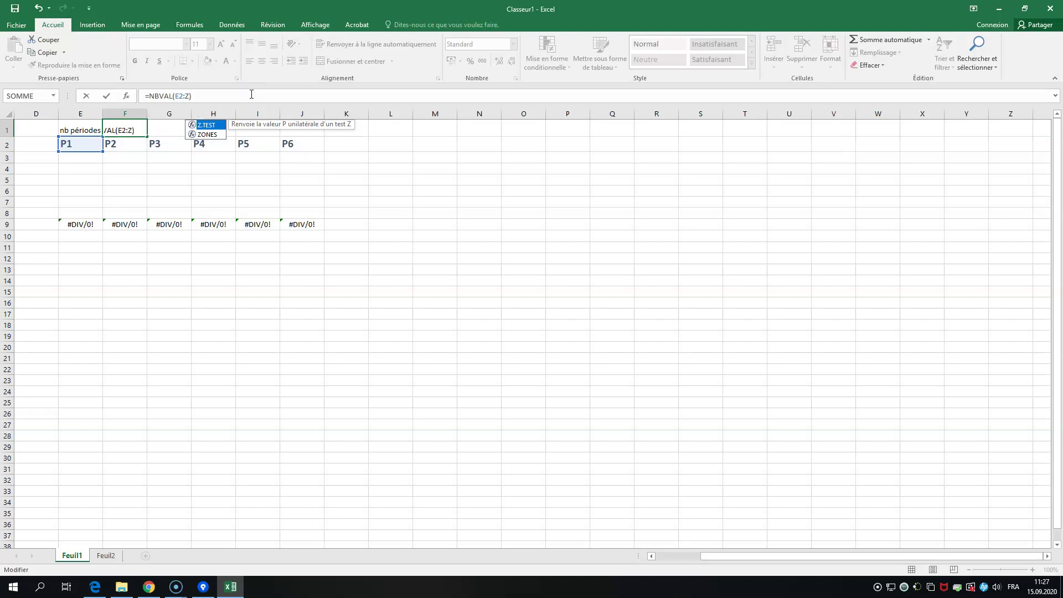
key(Return)
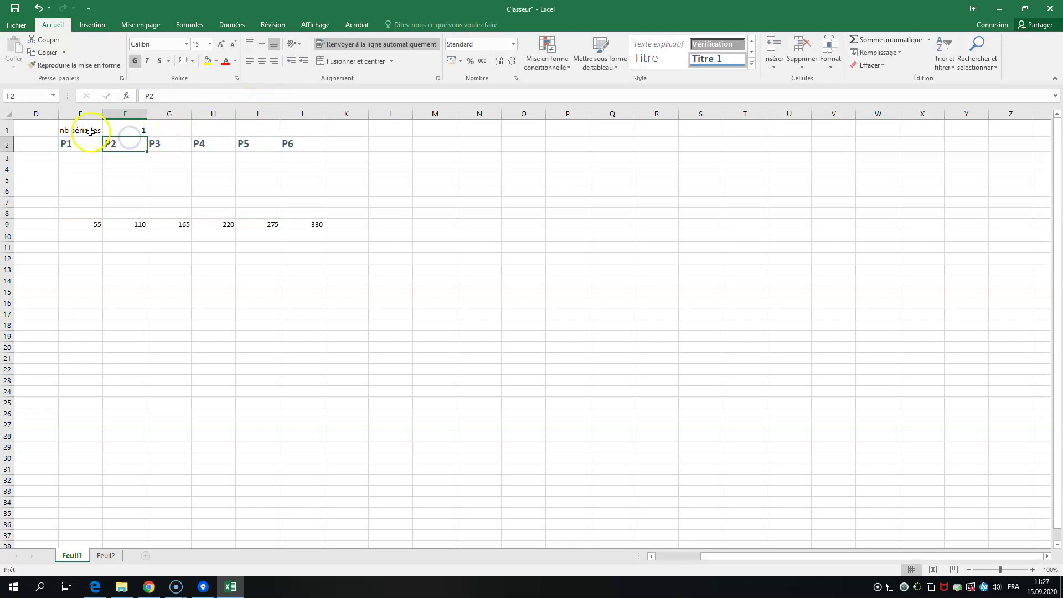
click(126, 128)
click(189, 96)
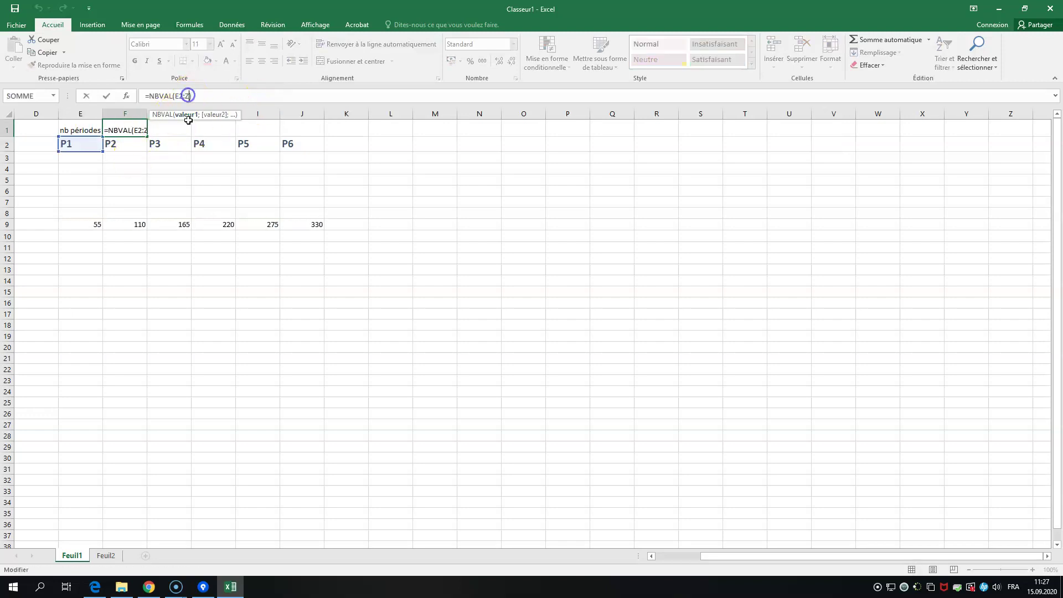
text(2)
key(Return)
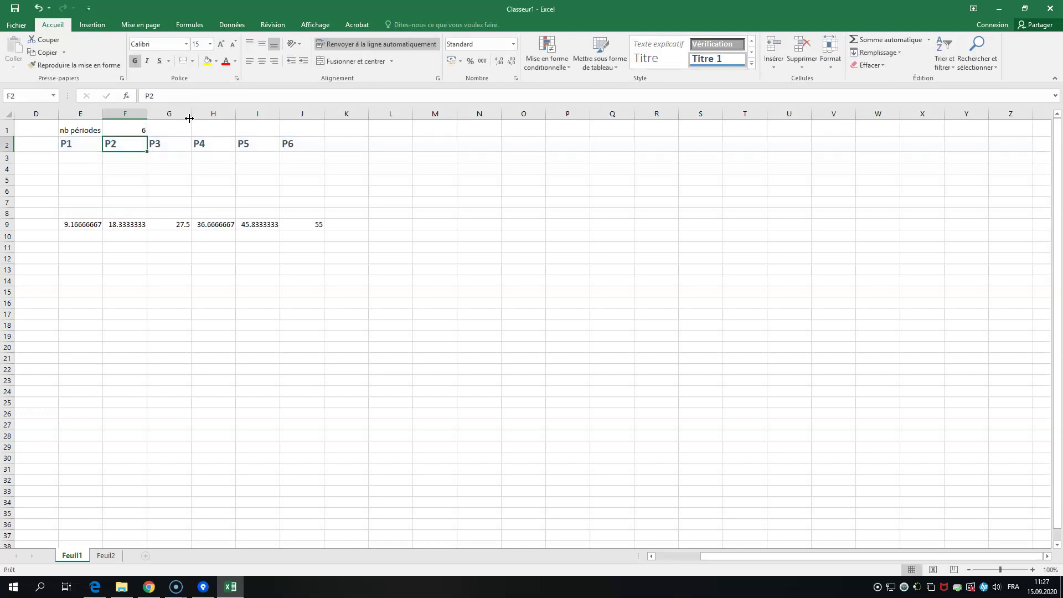
Examine the "Total points" formulas in E9 to J9 for periods P1 to P6 and the empty task cells under P1.
drag(724, 557, 629, 561)
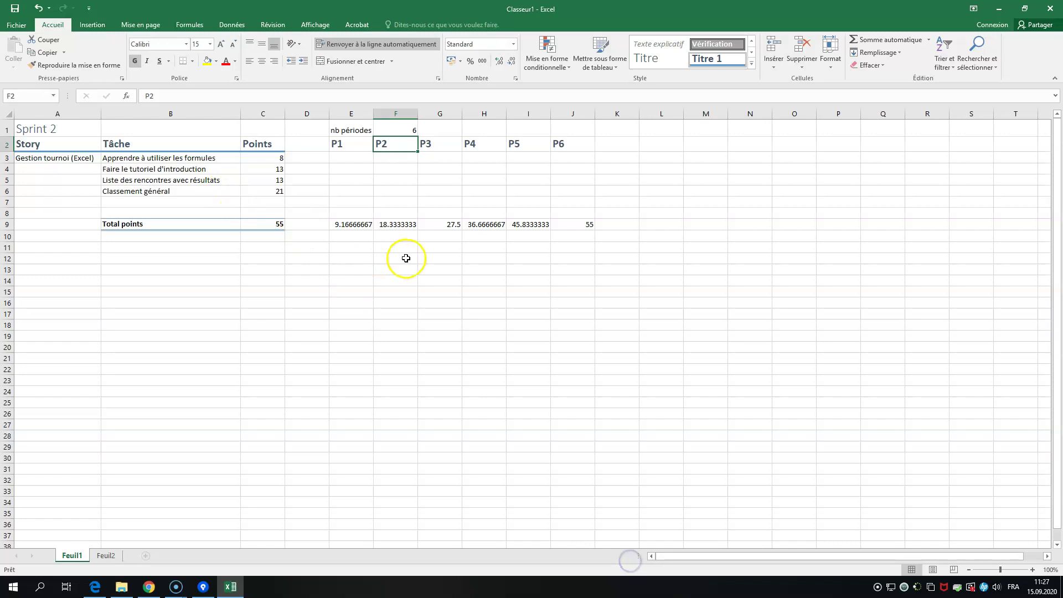
click(350, 225)
click(393, 225)
click(450, 225)
click(485, 224)
click(520, 225)
click(583, 224)
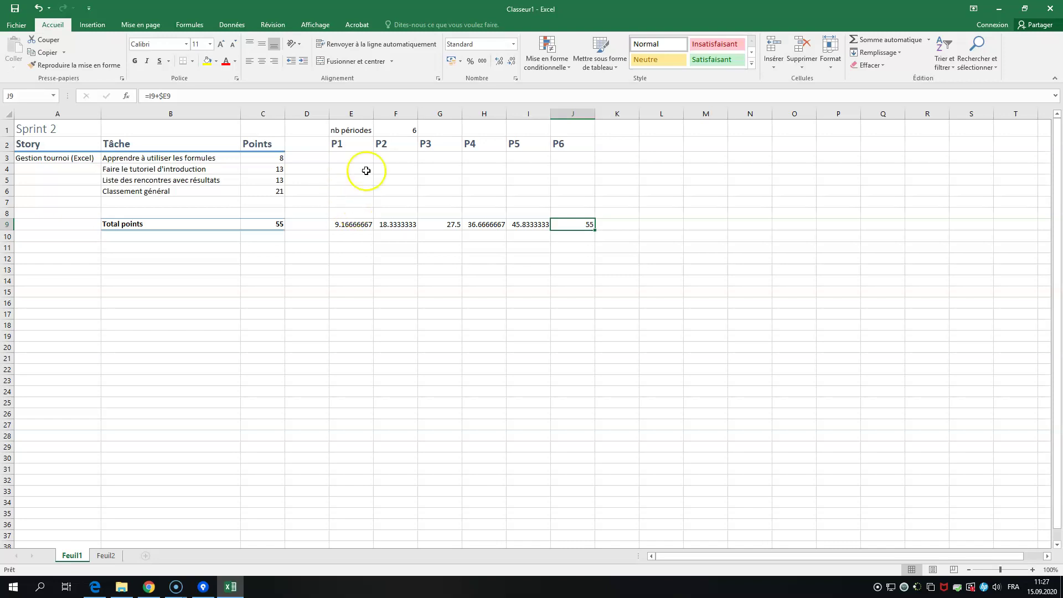
drag(356, 156, 355, 197)
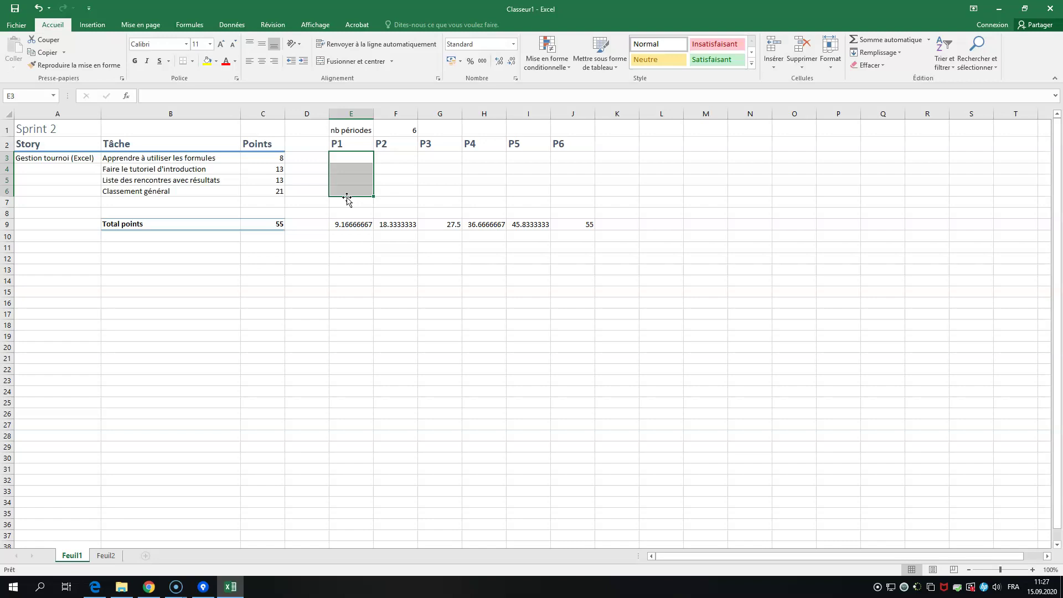
Label cell B8, above "Total points", as "Points accomplis".
click(220, 213)
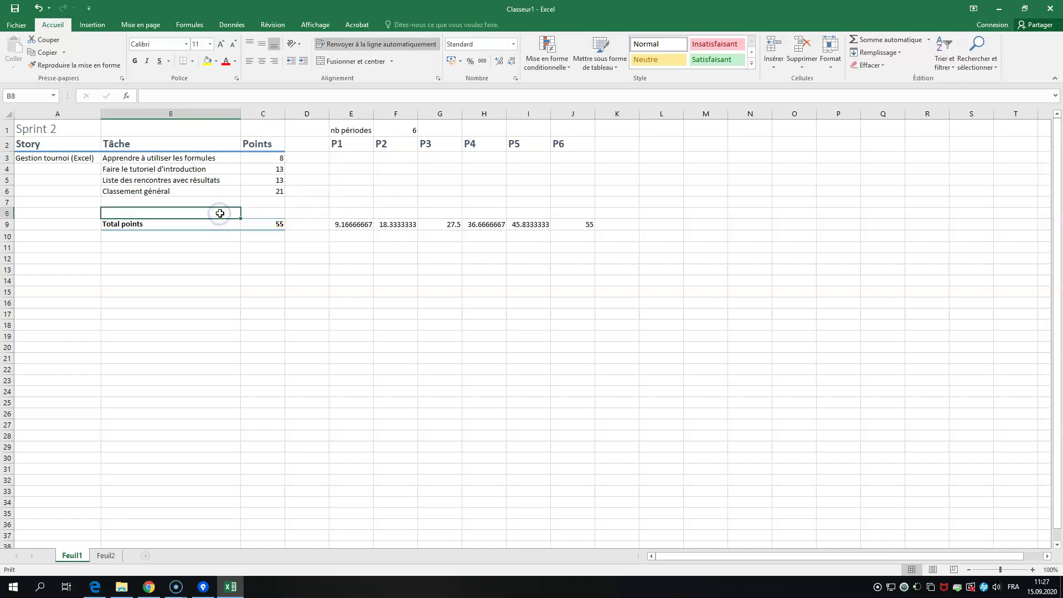
text(Points accompli)
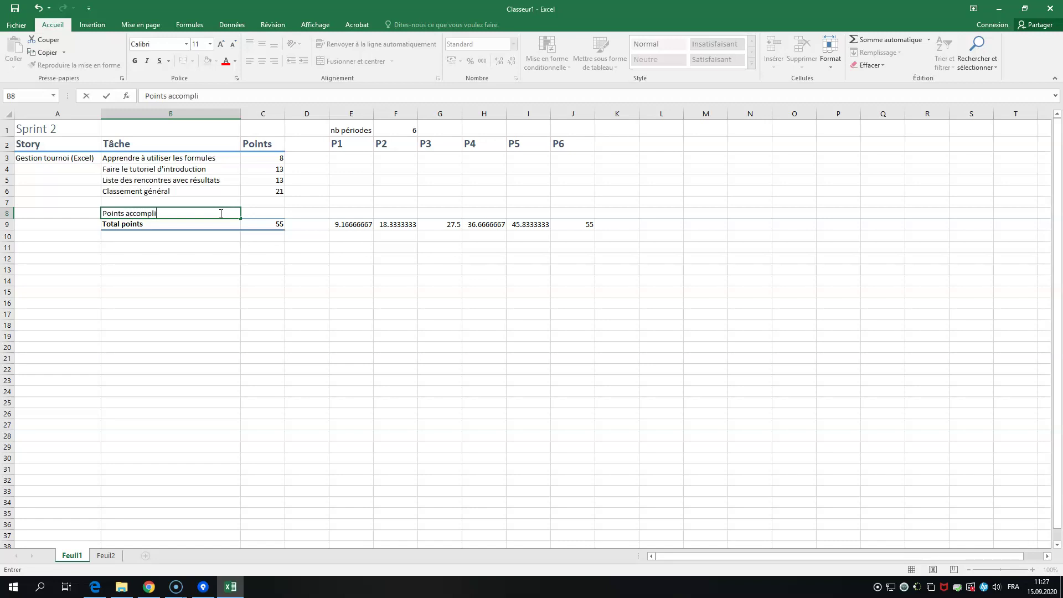
click(221, 214)
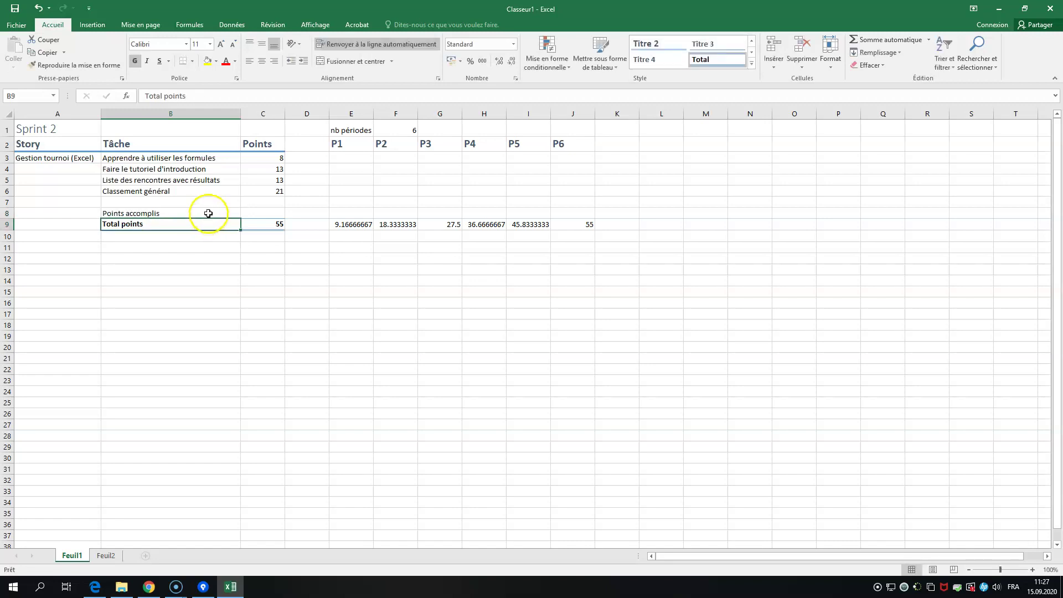
Sum the P1 task points in the "Points accomplis" row by entering =SOMME(E3:E7) in E8.
click(353, 213)
drag(349, 159, 348, 208)
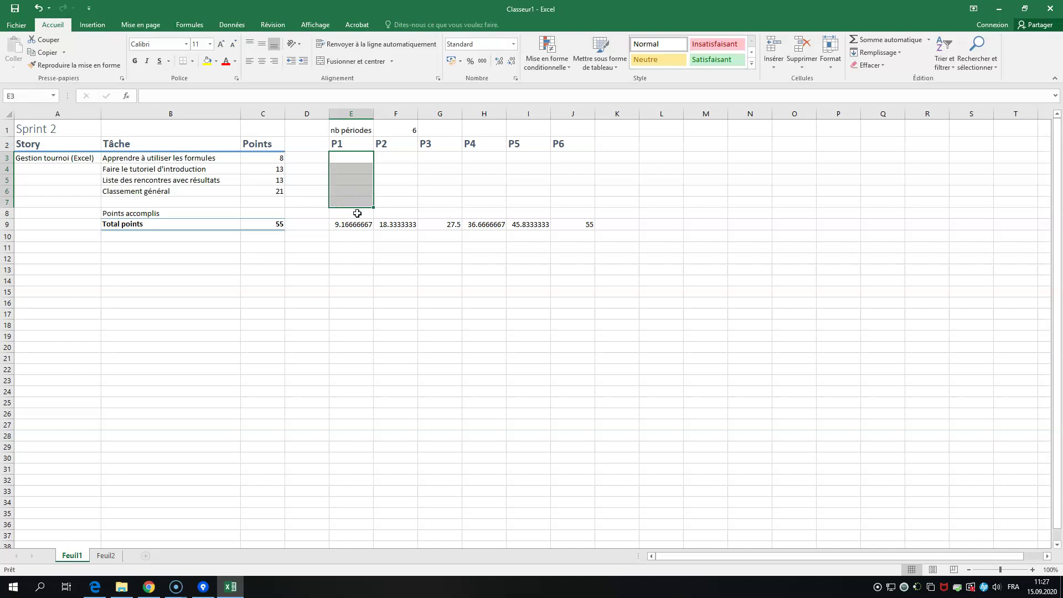
click(357, 214)
text(=SOM)
key(BackSpace)
key(BackSpace)
text(M)
key(Tab)
drag(348, 158, 350, 197)
key(Return)
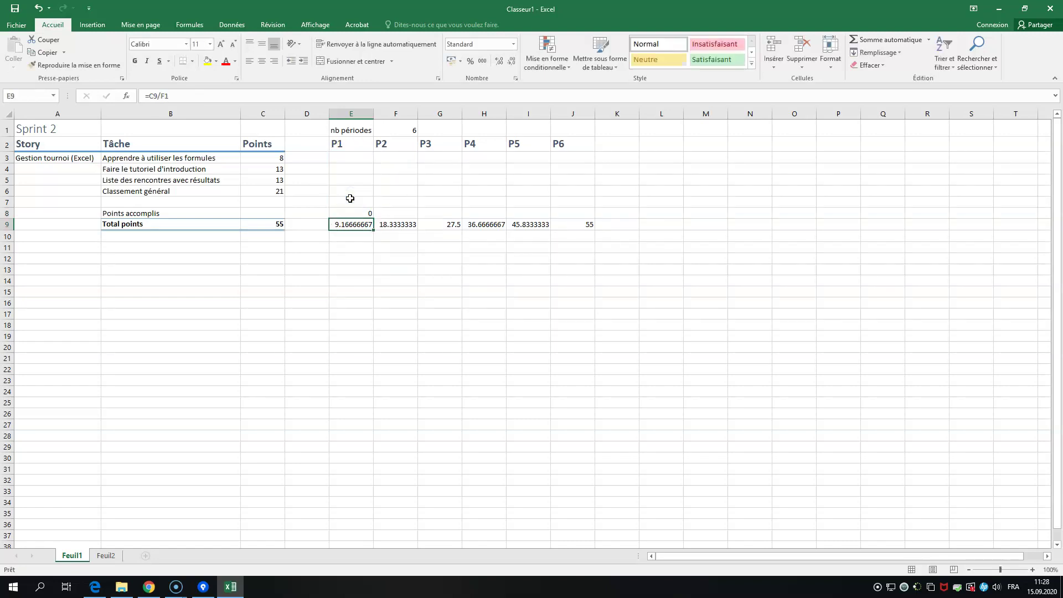
click(355, 213)
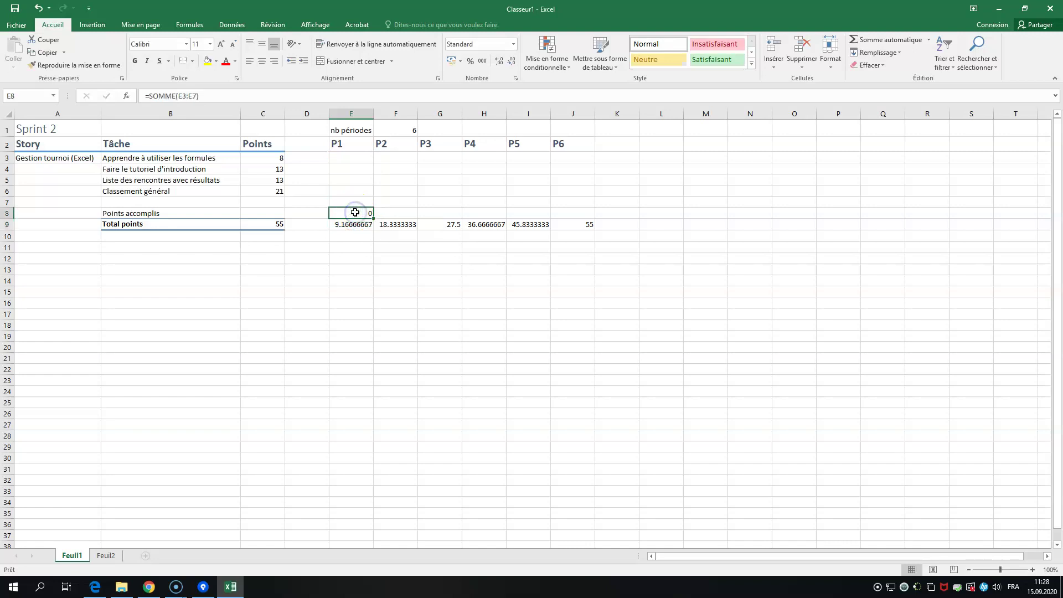
Enter 8 in E3 for the first task under P1 and fill E3:E8 across the periods to column J.
click(350, 158)
text(8)
key(Return)
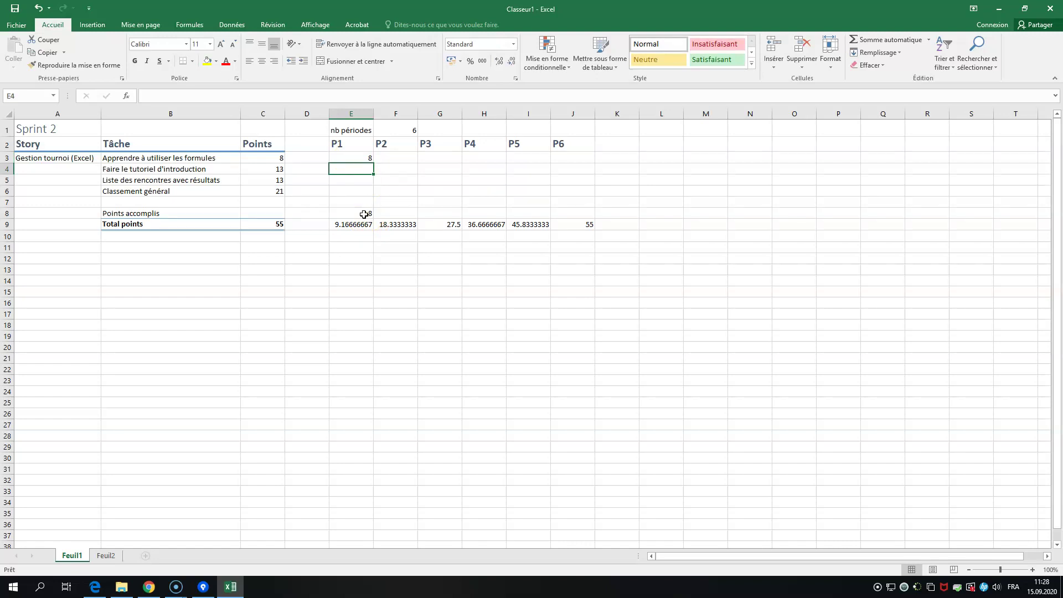
drag(367, 157, 581, 212)
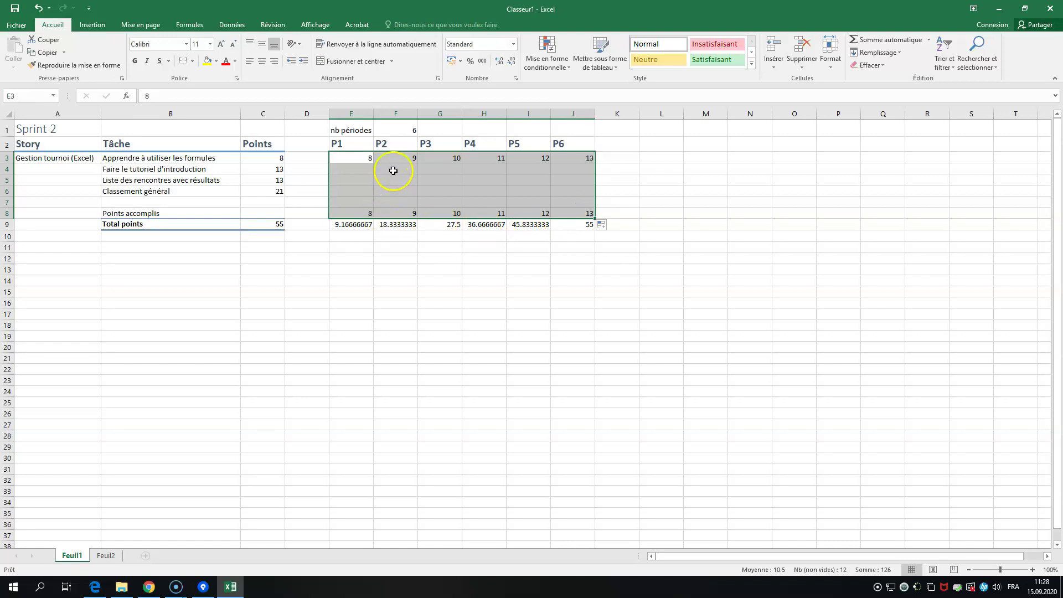
click(366, 161)
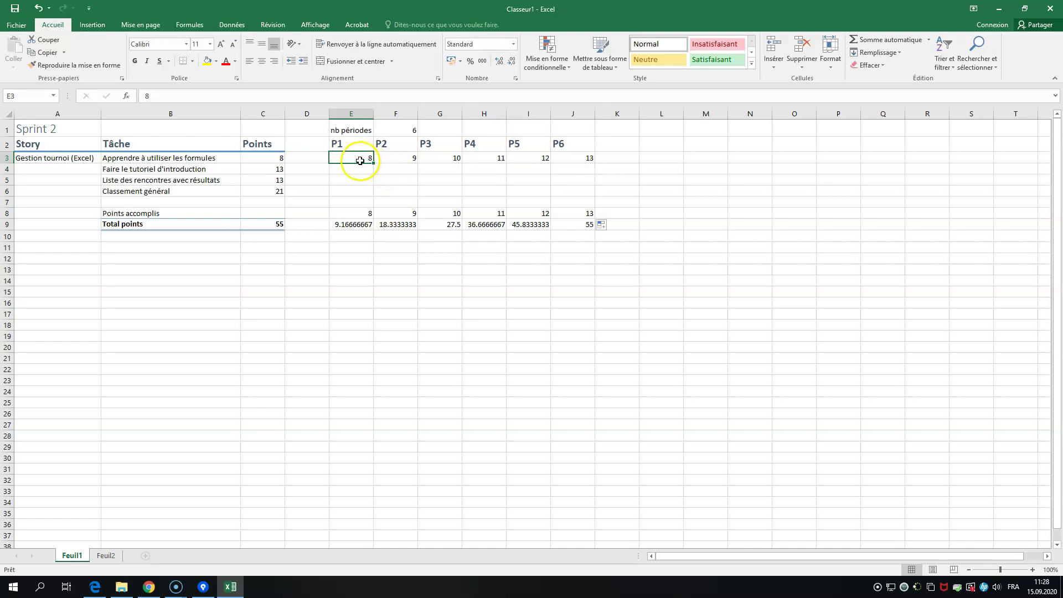
Replace the first task's values under P2 to P6 (F3:J3) with 8 in every cell.
click(407, 160)
text(8)
key(Tab)
text(8)
key(Tab)
text(8)
key(Tab)
text(8)
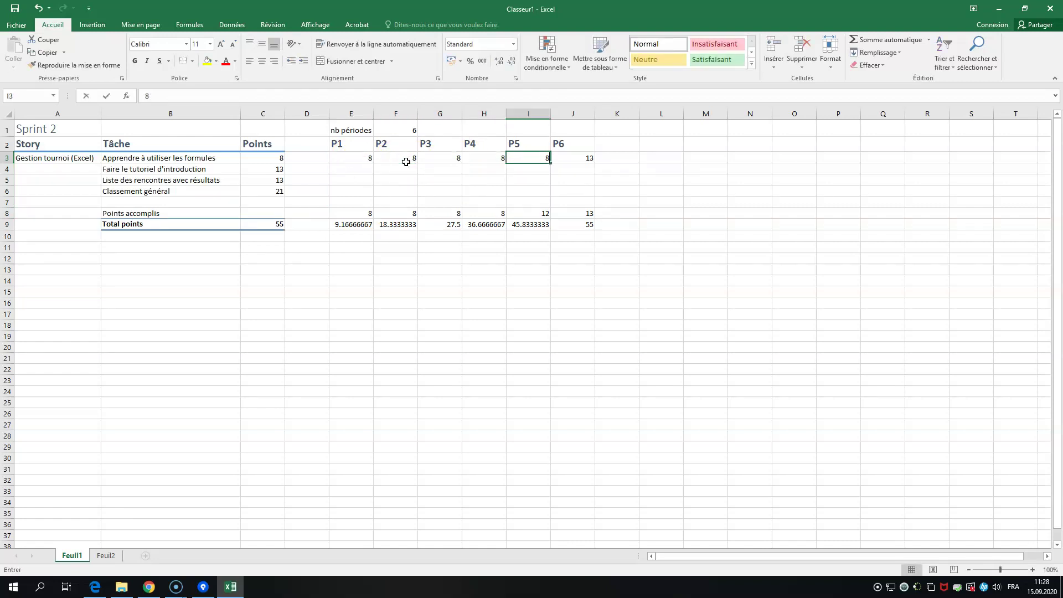
key(Tab)
text(8)
key(Return)
click(406, 162)
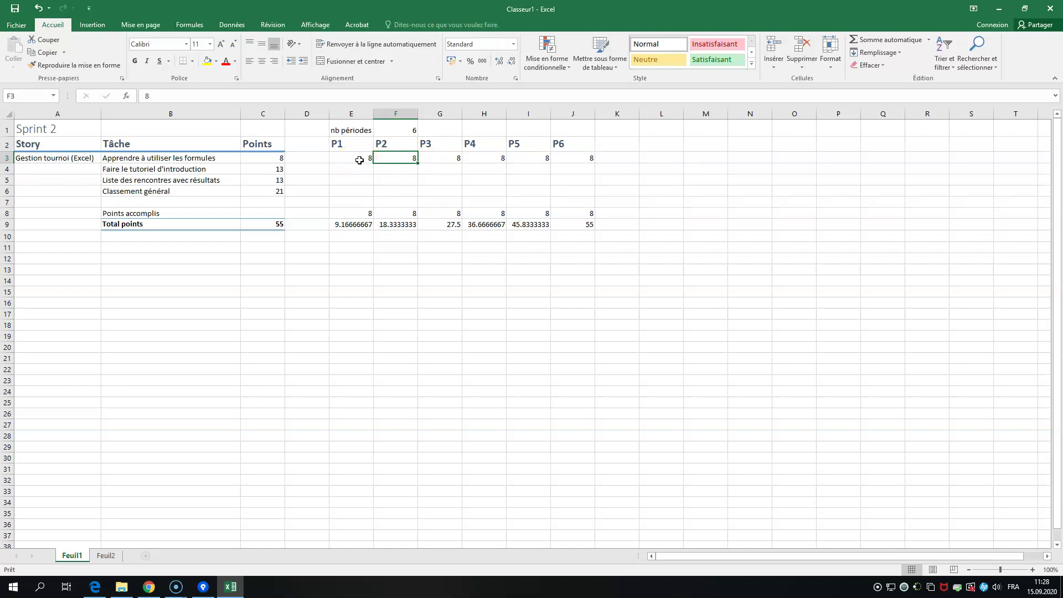
key(ctrl+c)
Insert a 2D line chart with markers, non-stacked, from the "Points accomplis" and "Total points" values in E8:J9.
drag(355, 214, 581, 226)
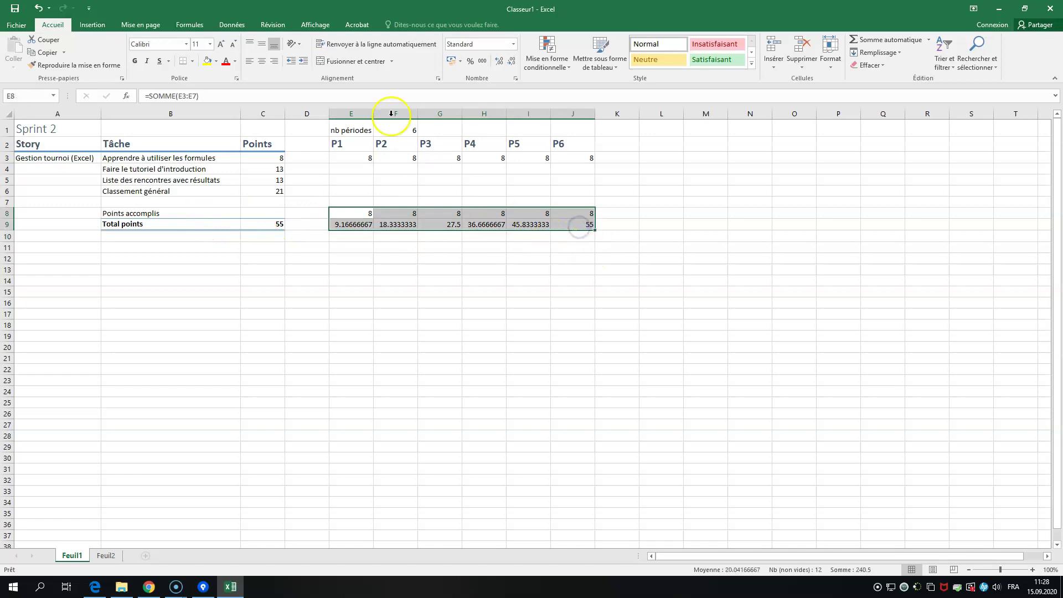
click(95, 25)
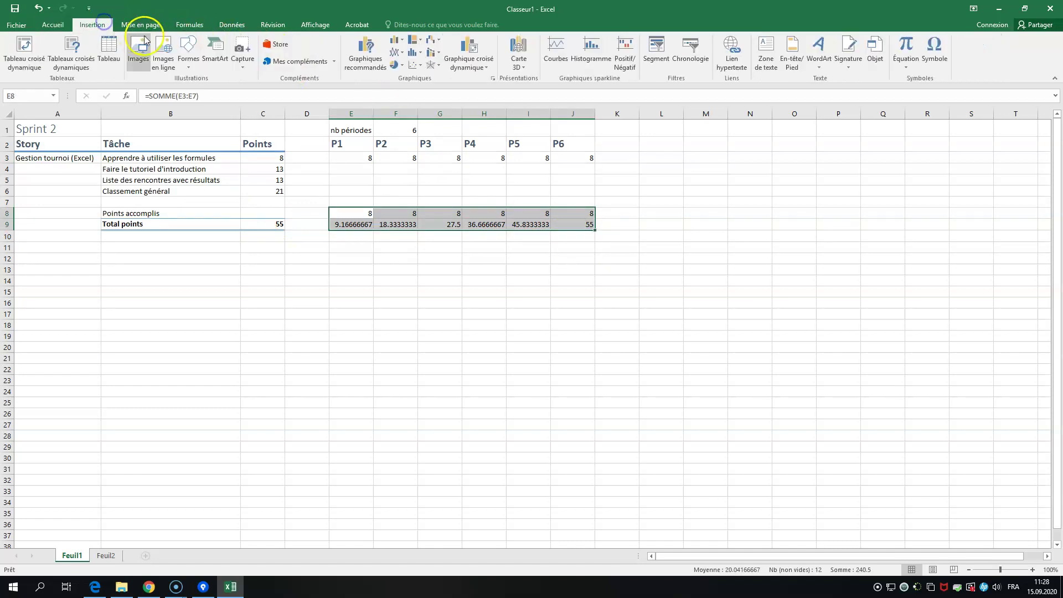
click(403, 54)
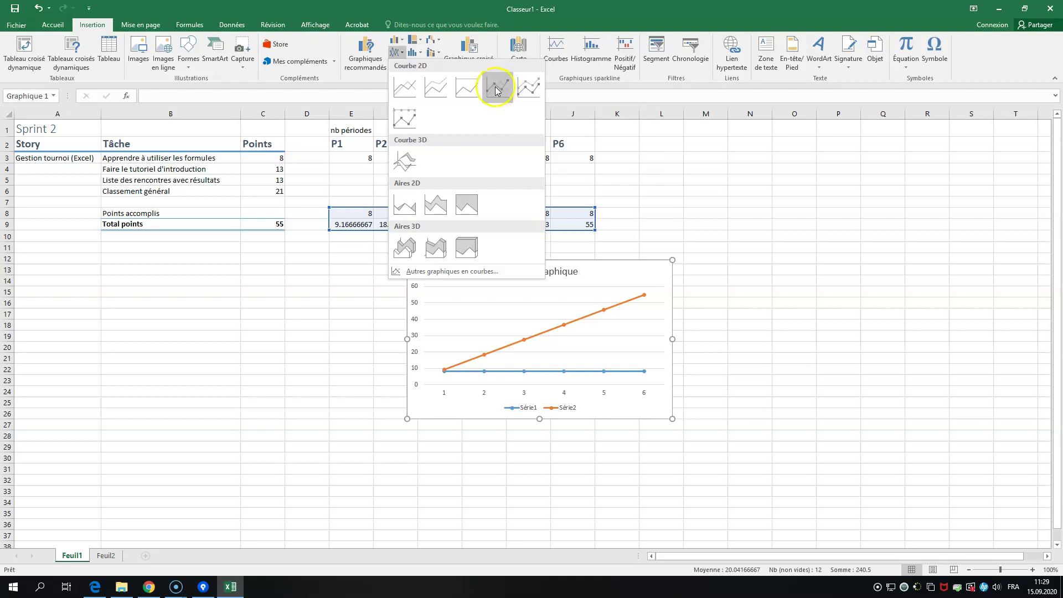
click(528, 88)
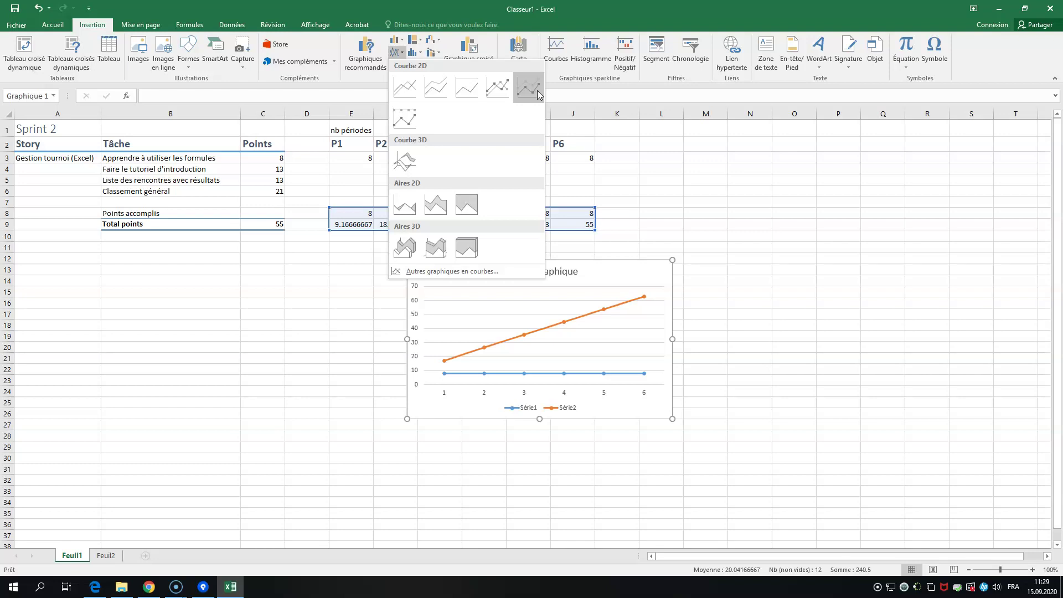
click(505, 98)
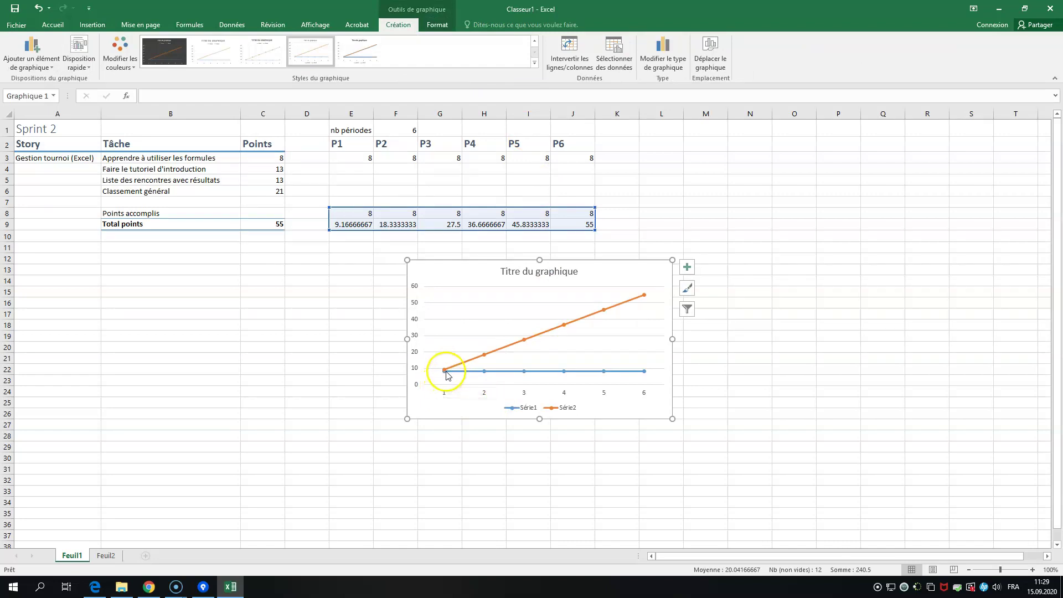
mouse_move(447, 375)
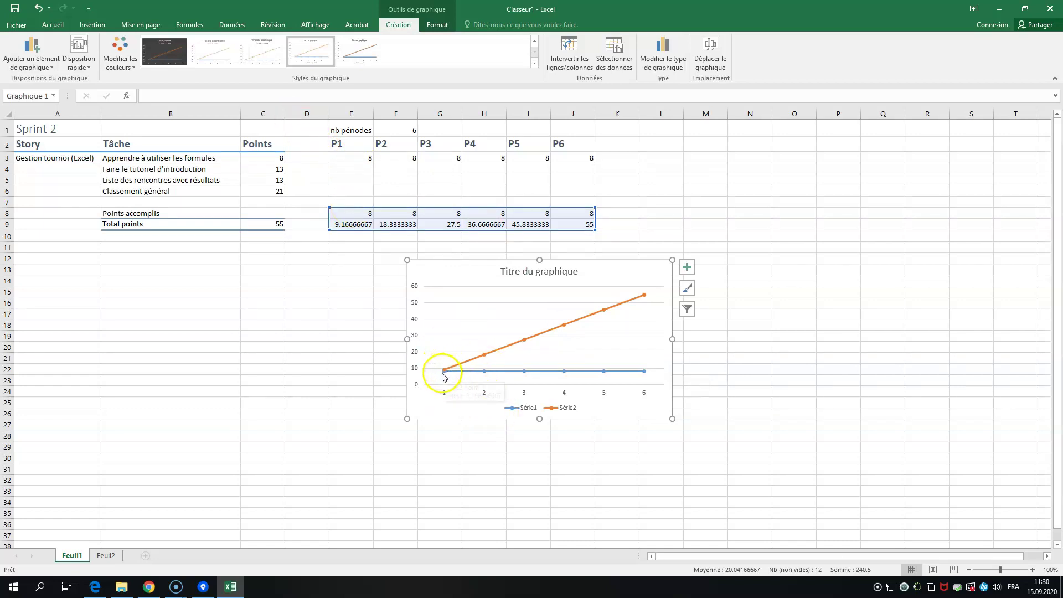
Add a "P0" period header in cell D2, before P1.
click(313, 143)
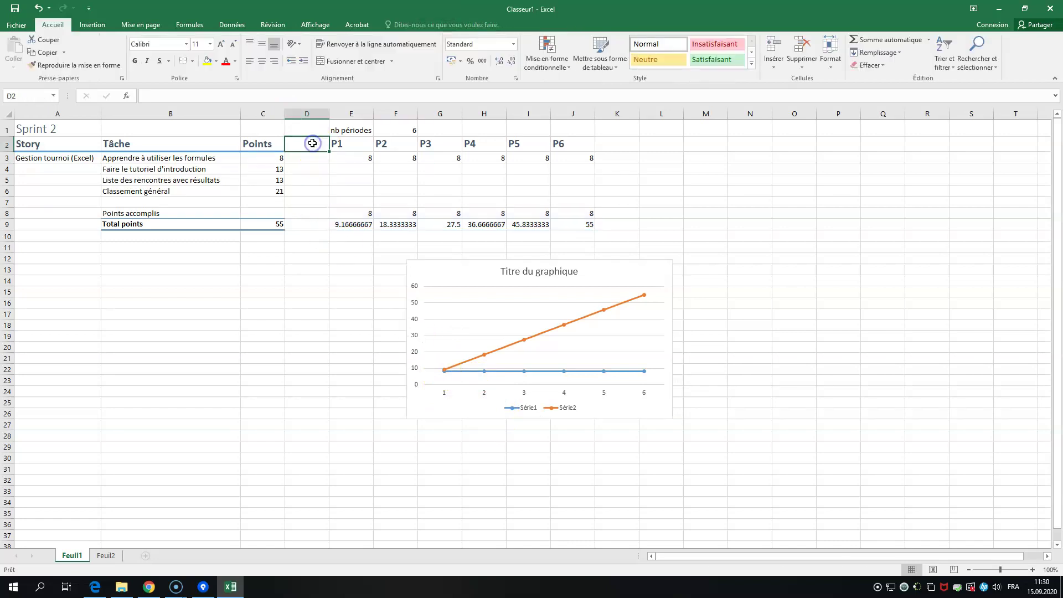
text(P0)
key(Return)
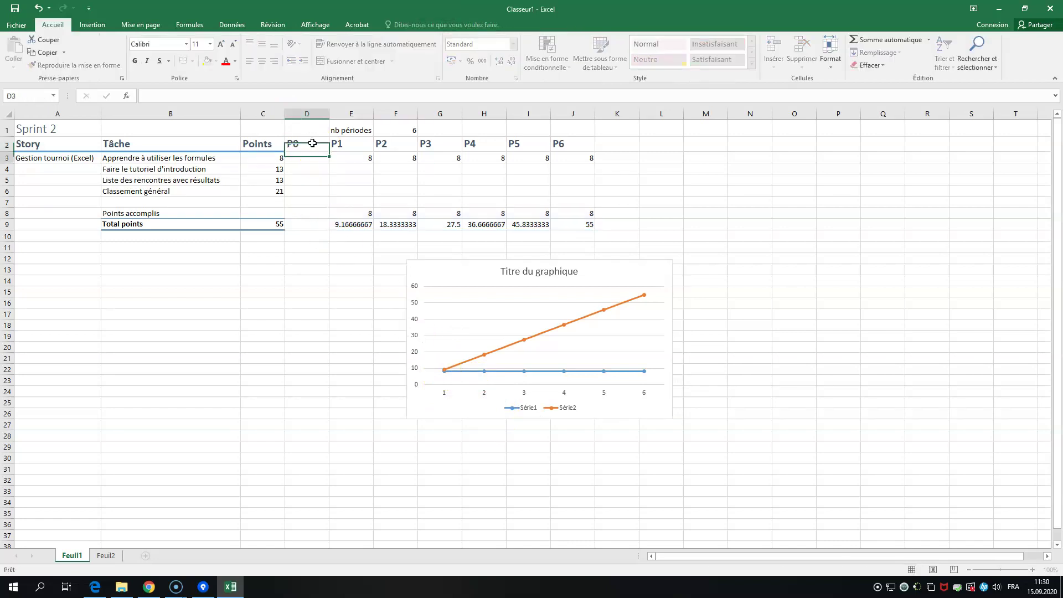
Copy the "Points accomplis" sum from E8 into D8 under P0, and fill D9 in the "Total points" row with 0.
click(306, 213)
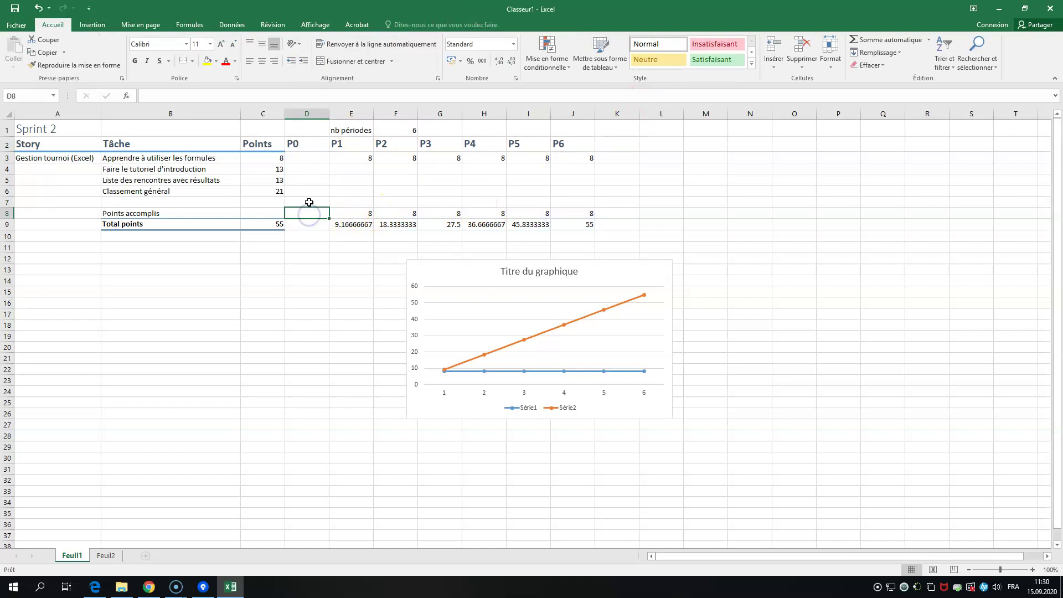
drag(351, 213, 326, 214)
click(357, 213)
key(ctrl+c)
click(313, 214)
key(ctrl+v)
click(317, 227)
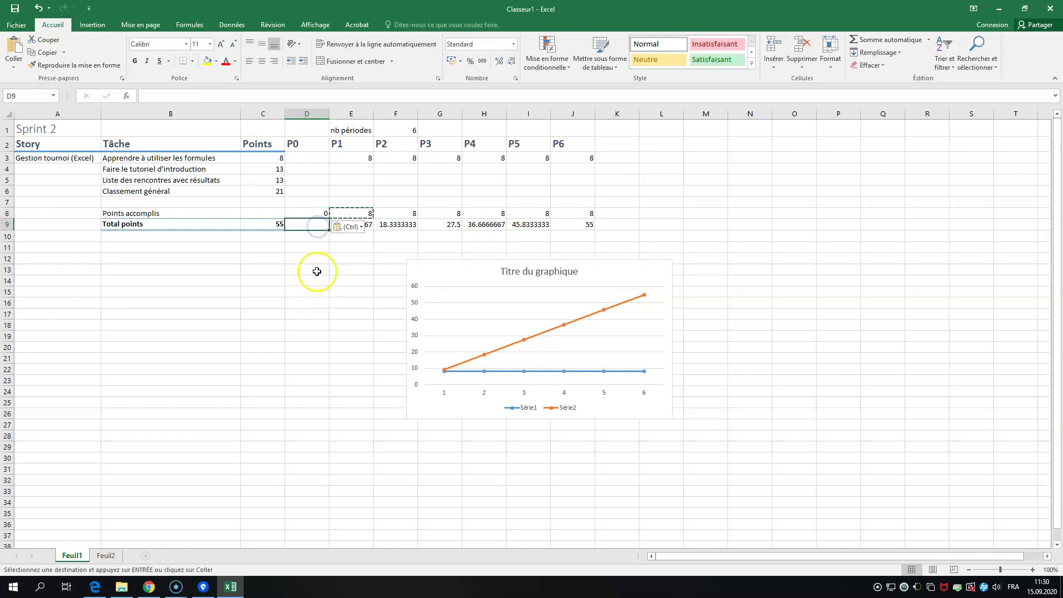
key(Return)
key(Return)
Extend the chart's data range to =Feuil1!$D$8:$J$9 so that it includes the P0 column.
click(634, 395)
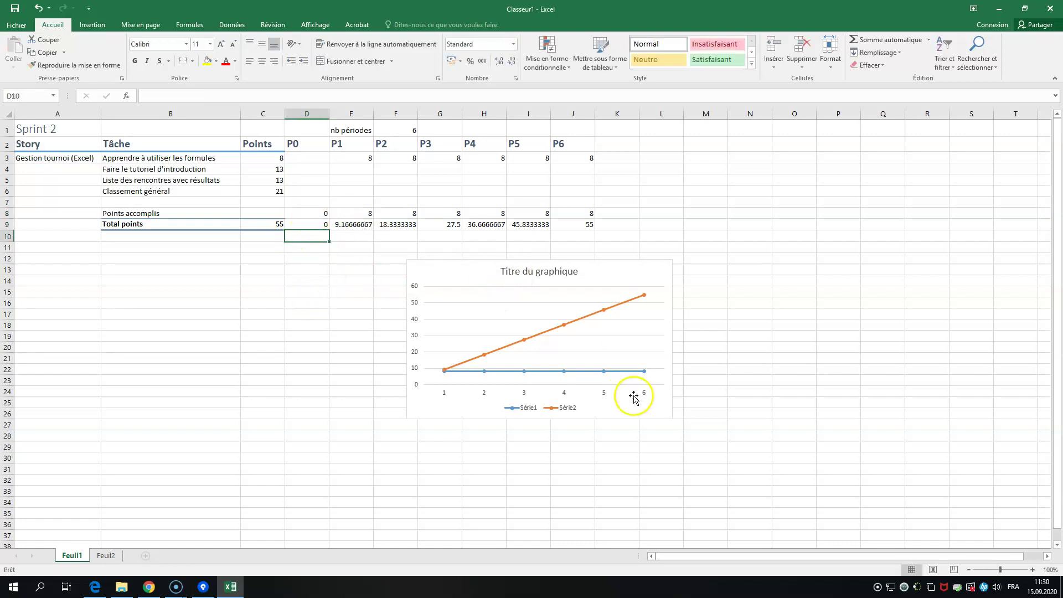
click(635, 313)
right_click(634, 313)
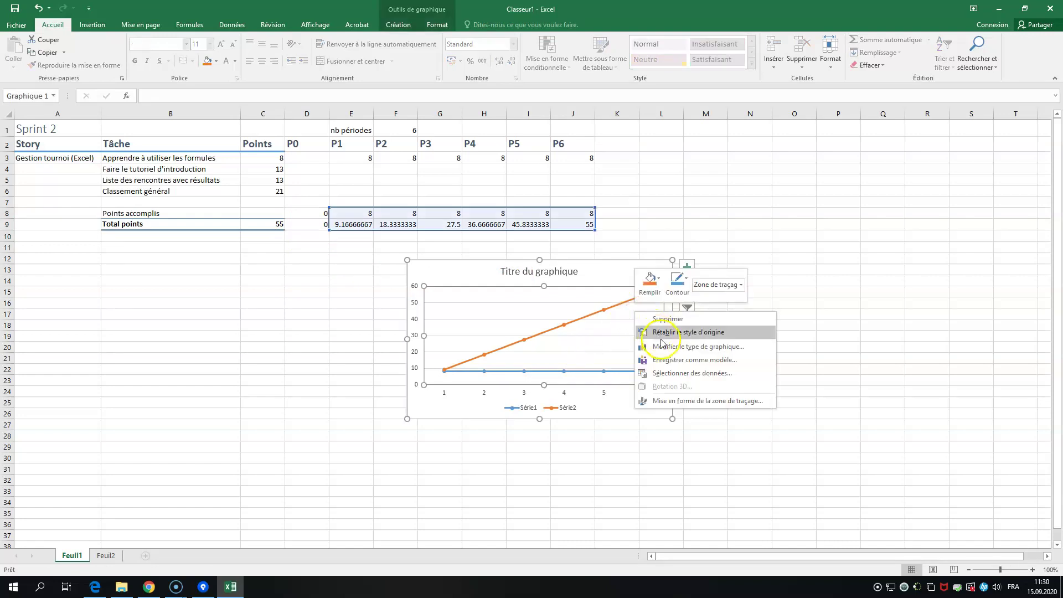
click(670, 373)
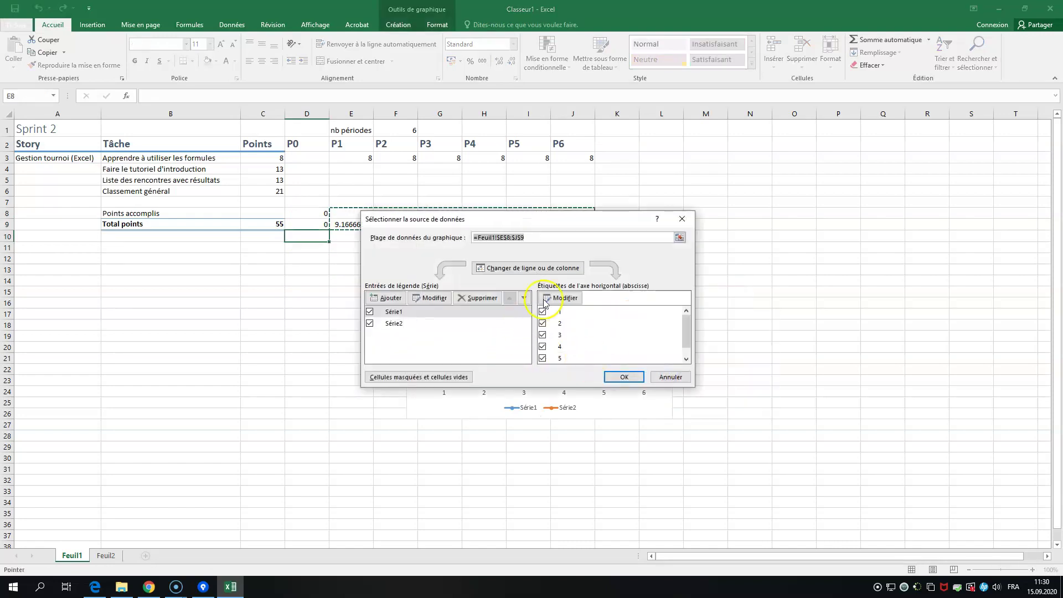
click(505, 240)
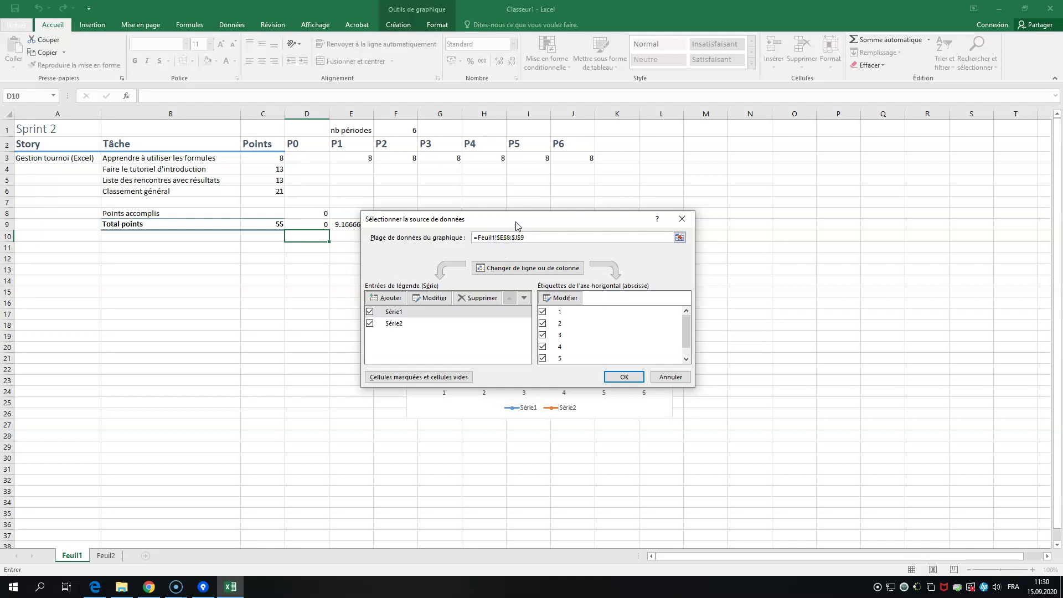
drag(543, 219, 907, 227)
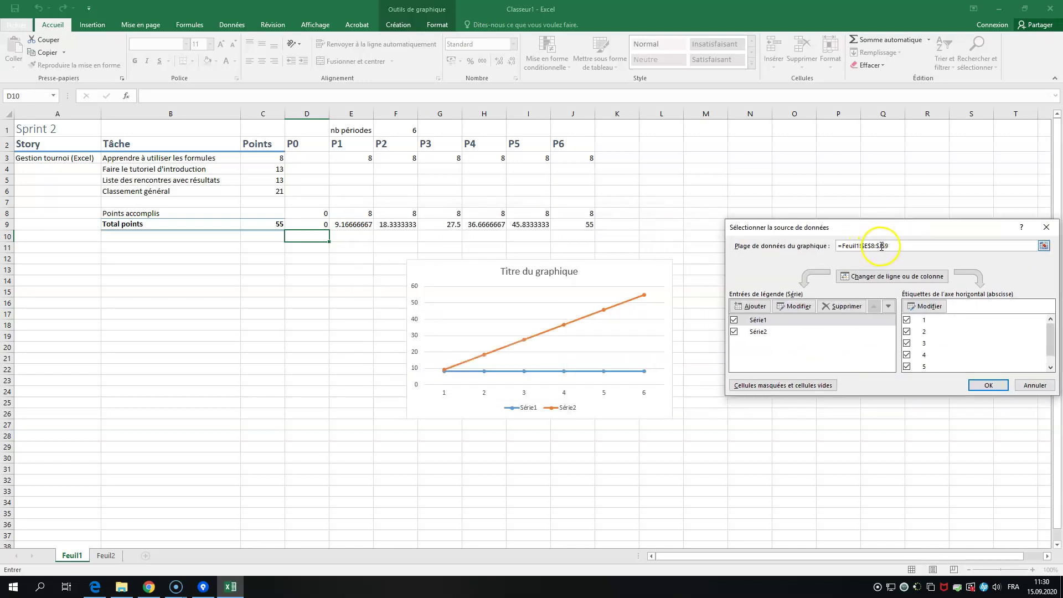
key(BackSpace)
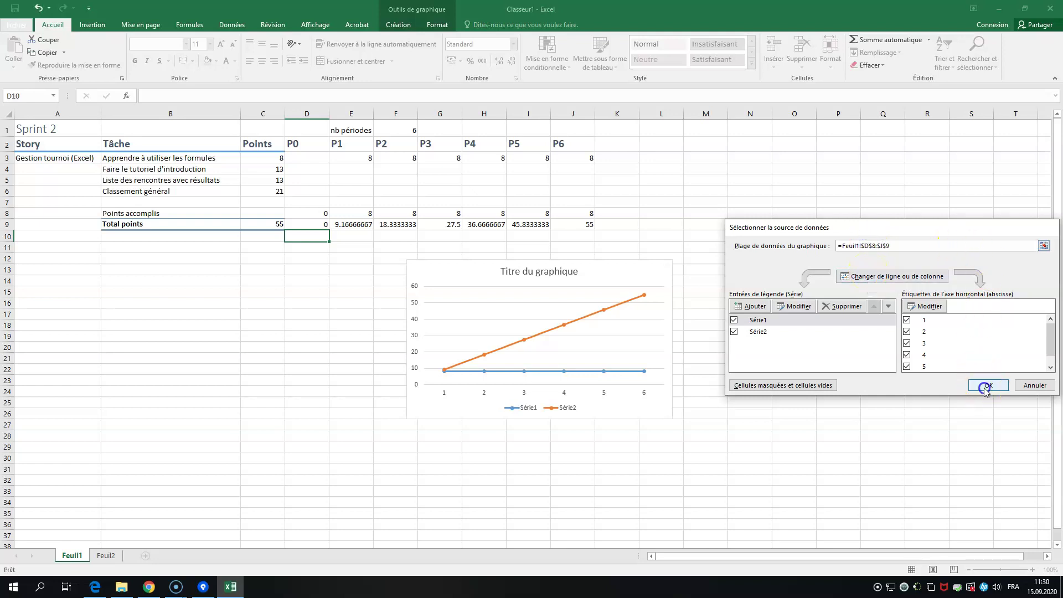
click(988, 385)
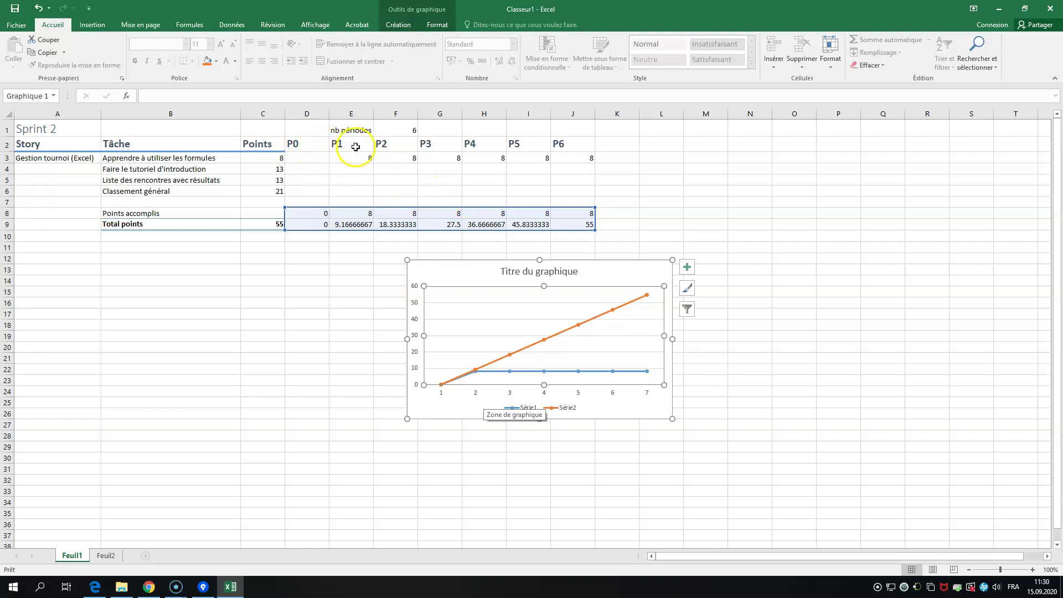
Use the period headers =Feuil1!$D$2:$J$2 as the chart's horizontal axis labels and move the chart below the table, starting near column D.
right_click(639, 270)
click(696, 388)
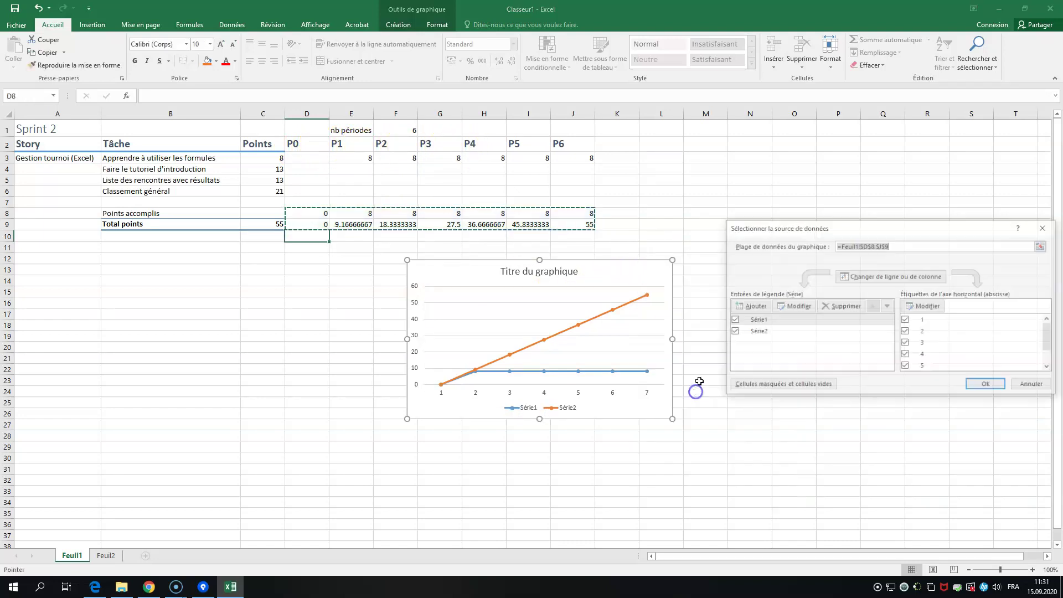
drag(966, 226, 872, 191)
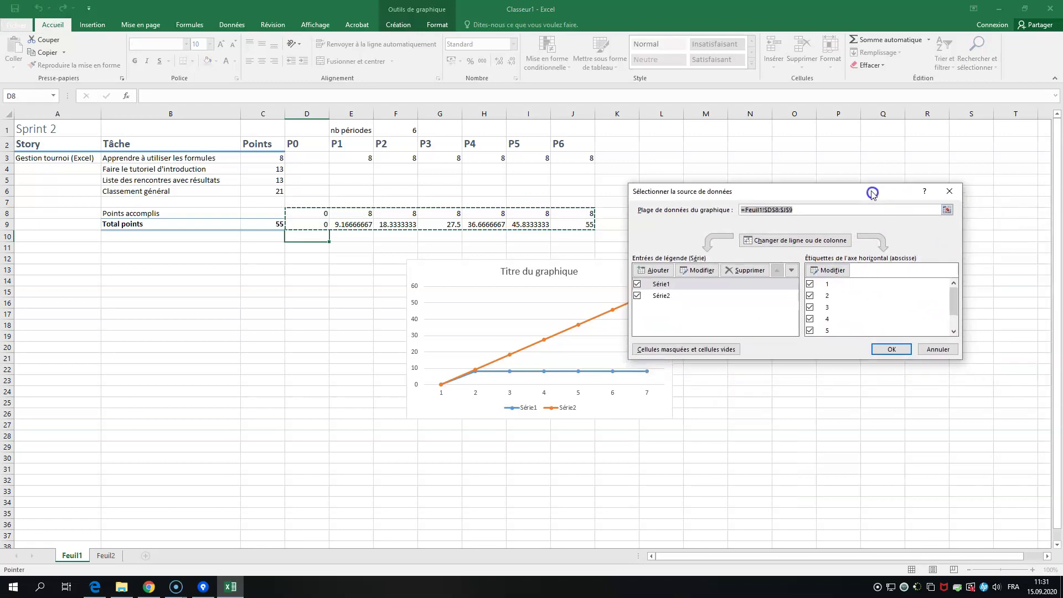
click(830, 271)
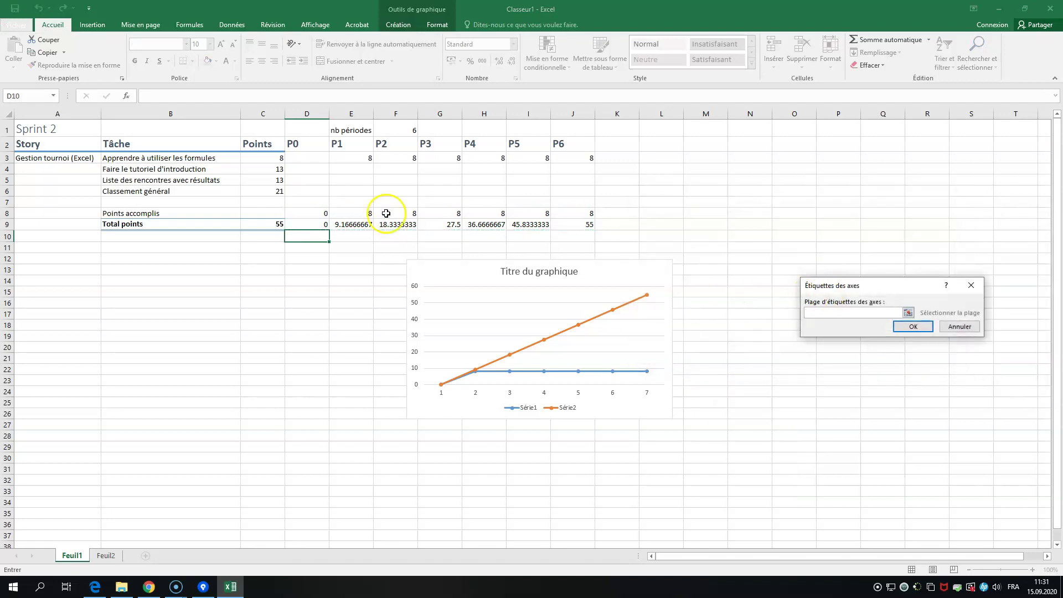
drag(304, 146, 559, 146)
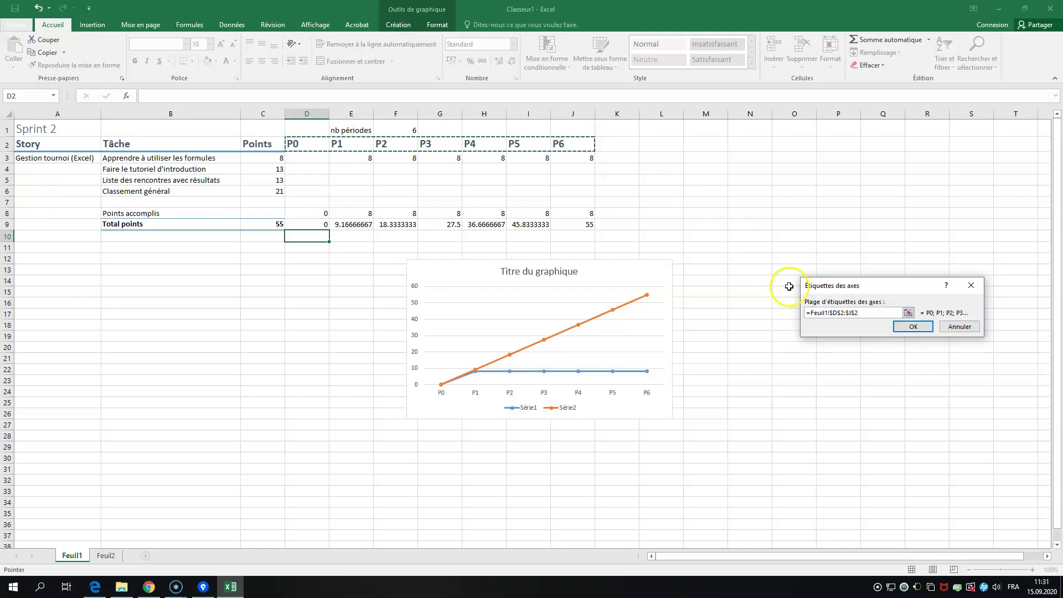
click(913, 327)
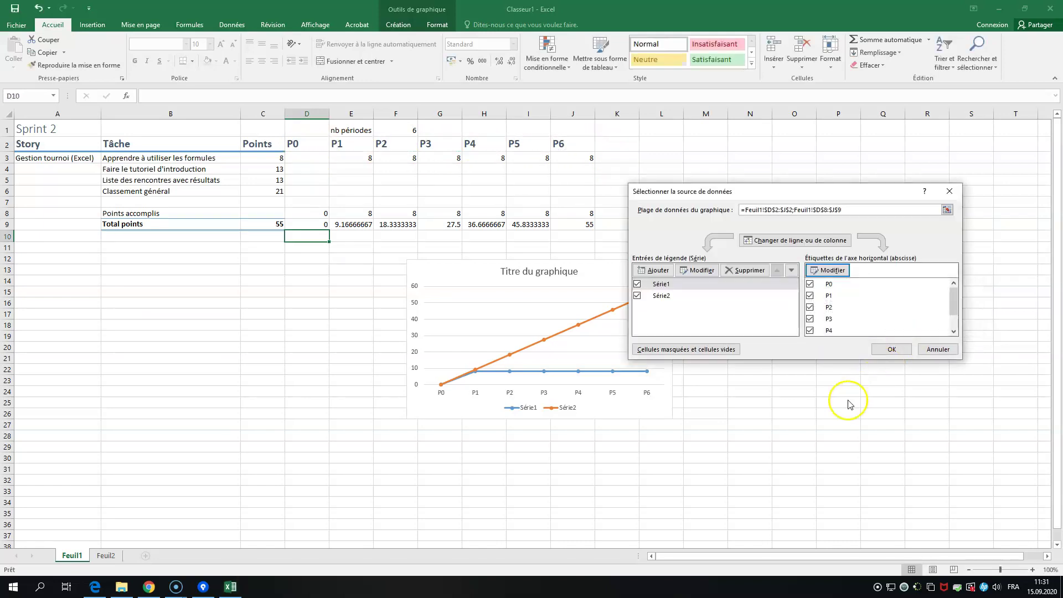
click(891, 349)
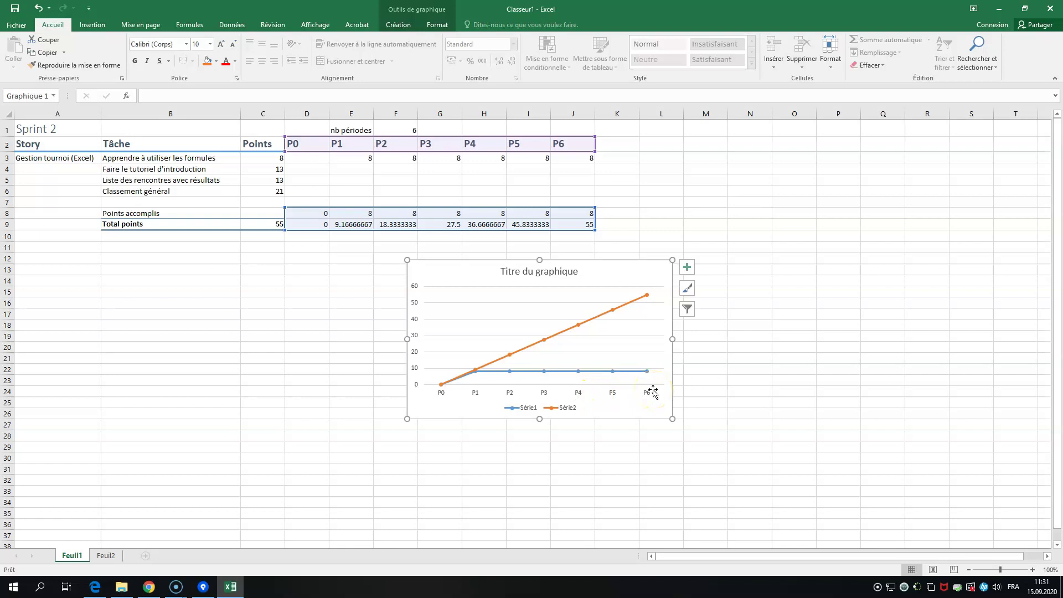
drag(612, 275, 442, 280)
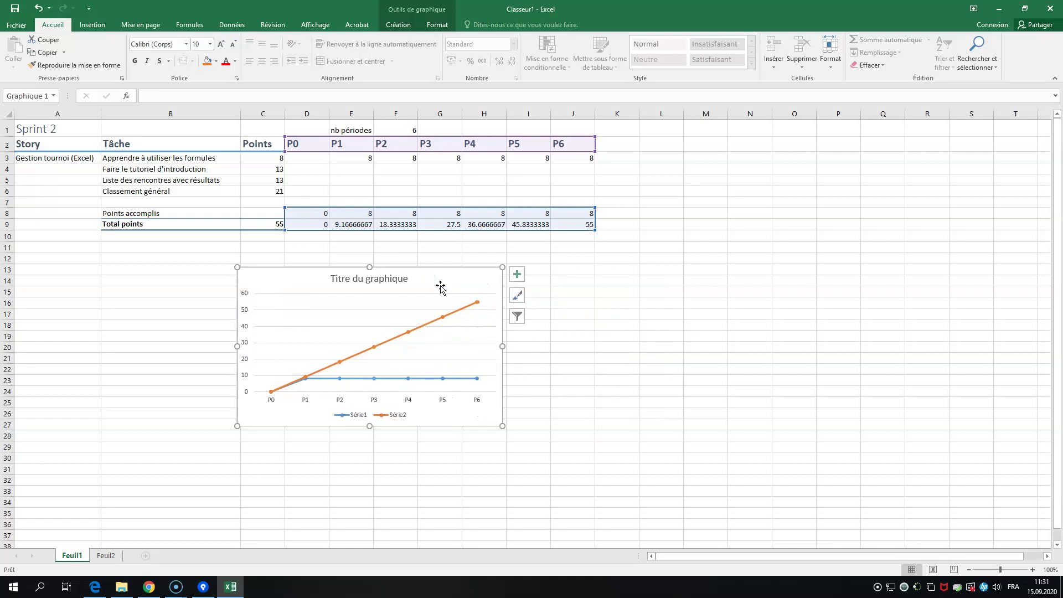
click(445, 302)
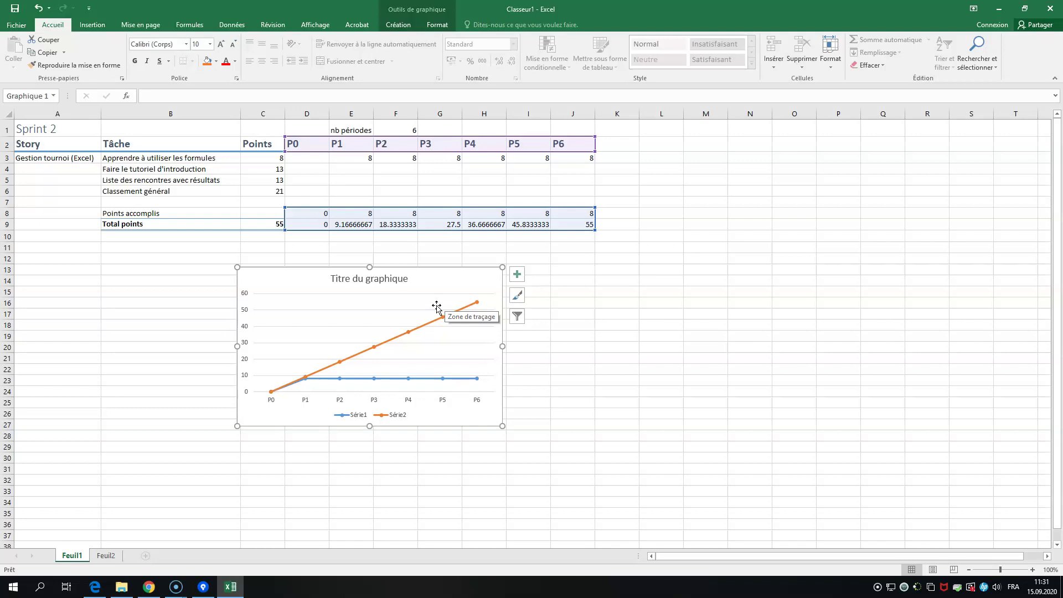
Enter 13 in G4 under P3 for the task "Faire le tutoriel d'introduction".
click(364, 159)
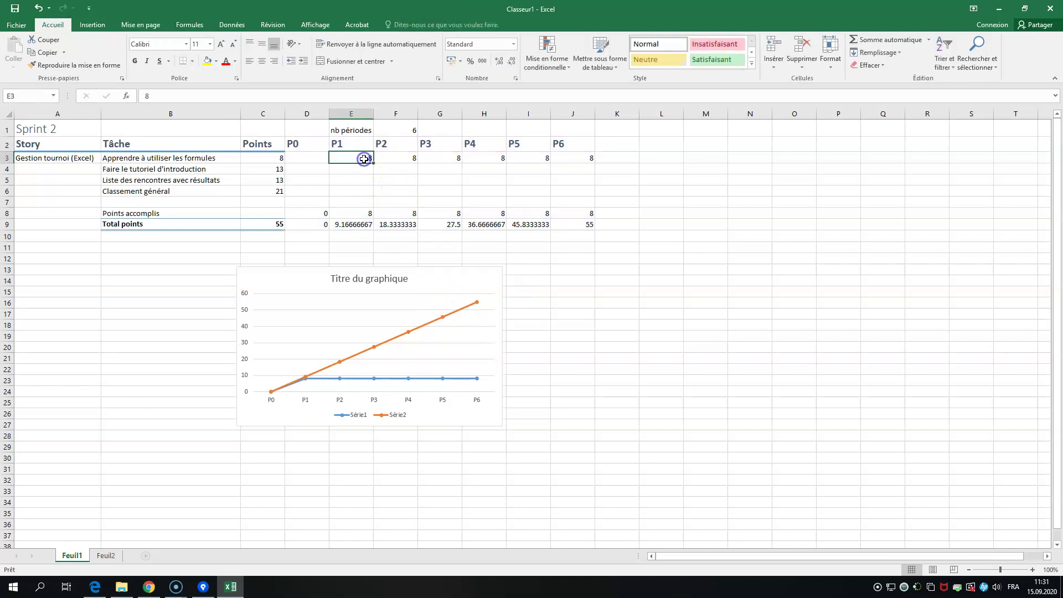
click(183, 159)
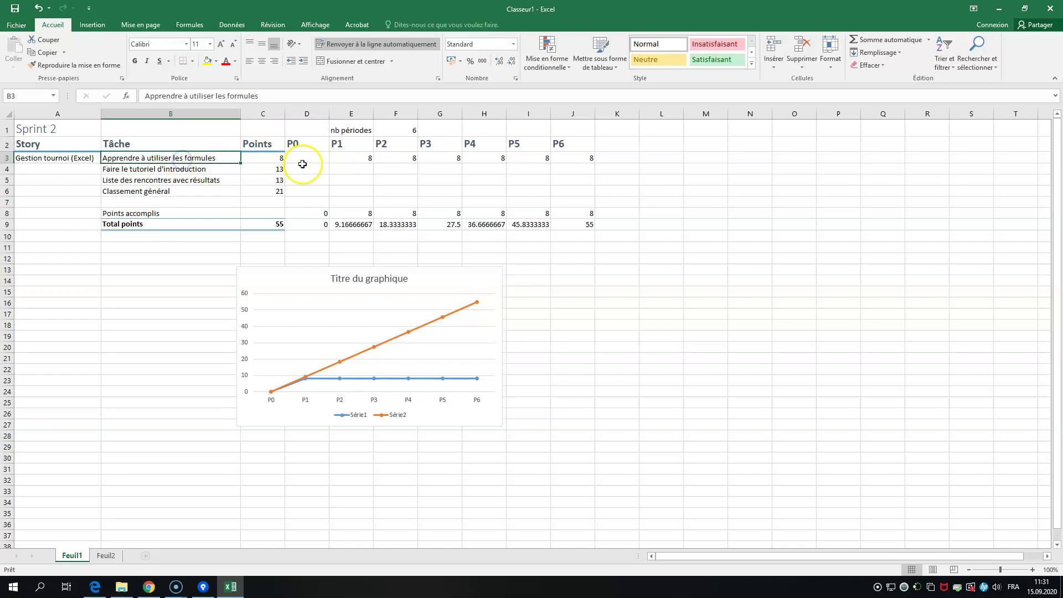
click(349, 160)
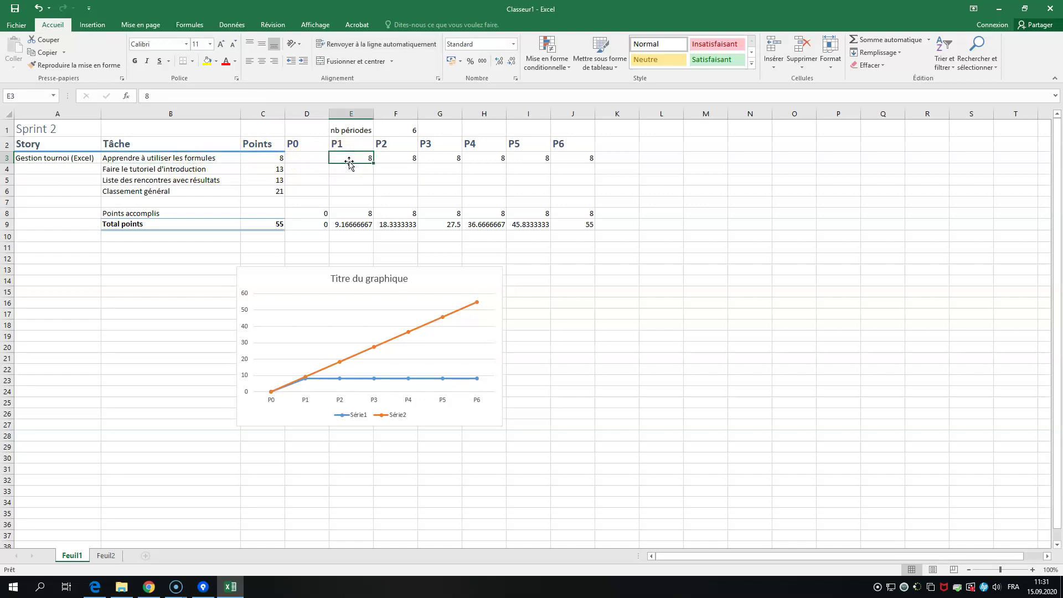
click(227, 160)
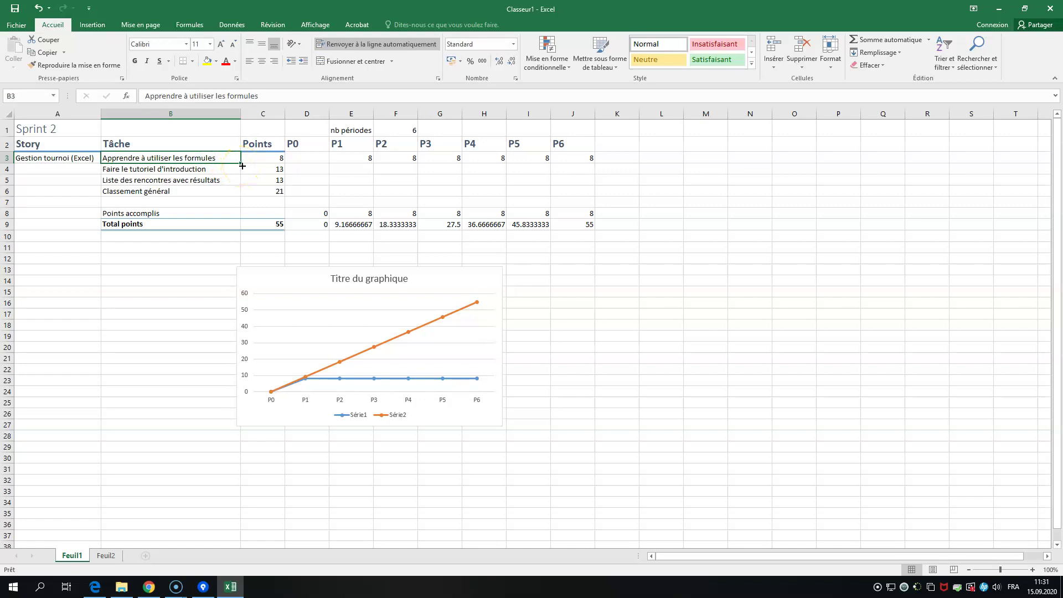
click(358, 160)
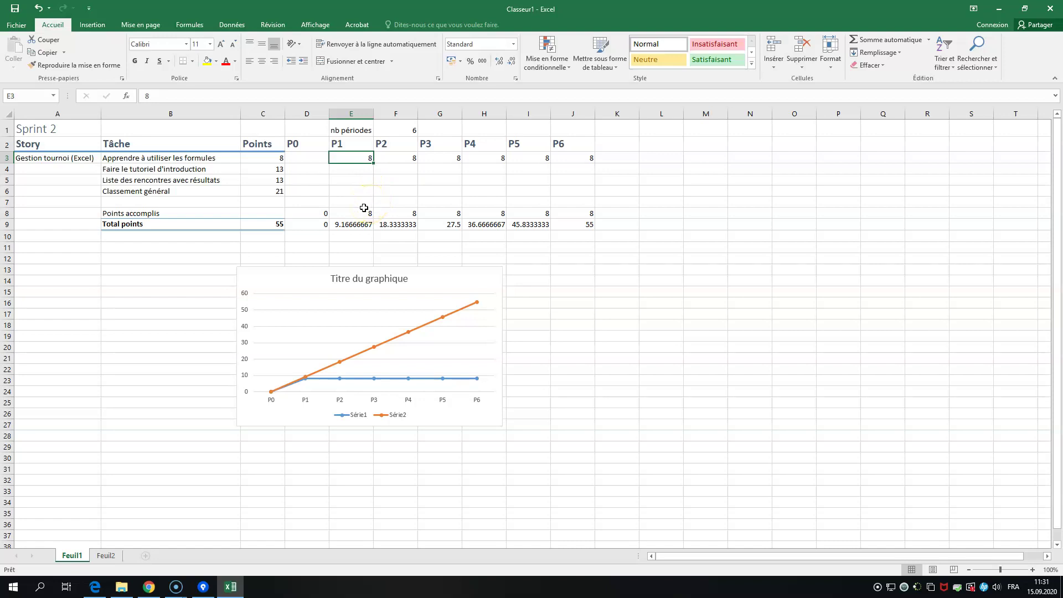
click(394, 160)
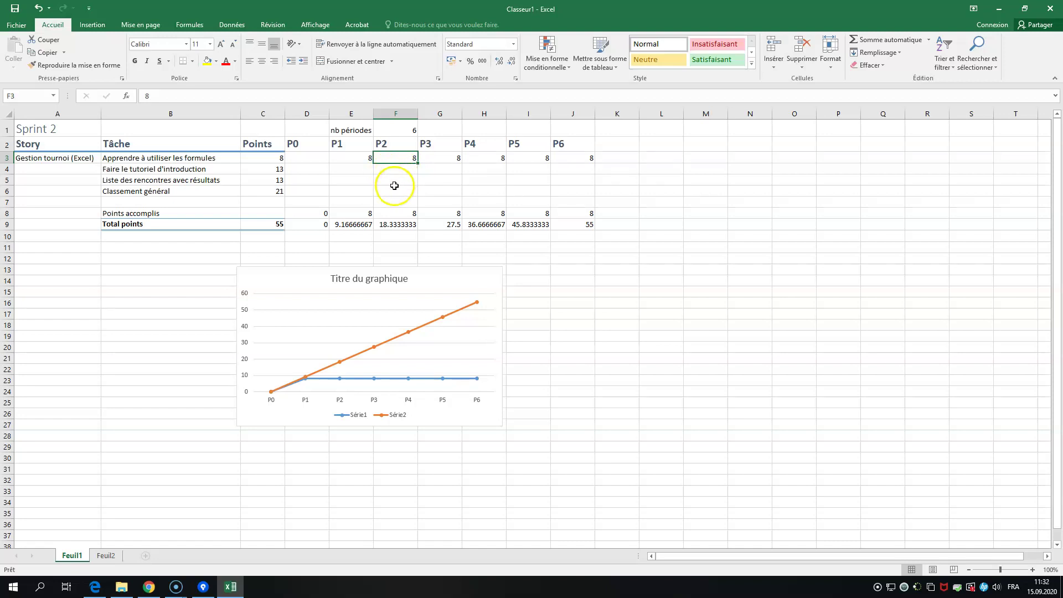
click(435, 173)
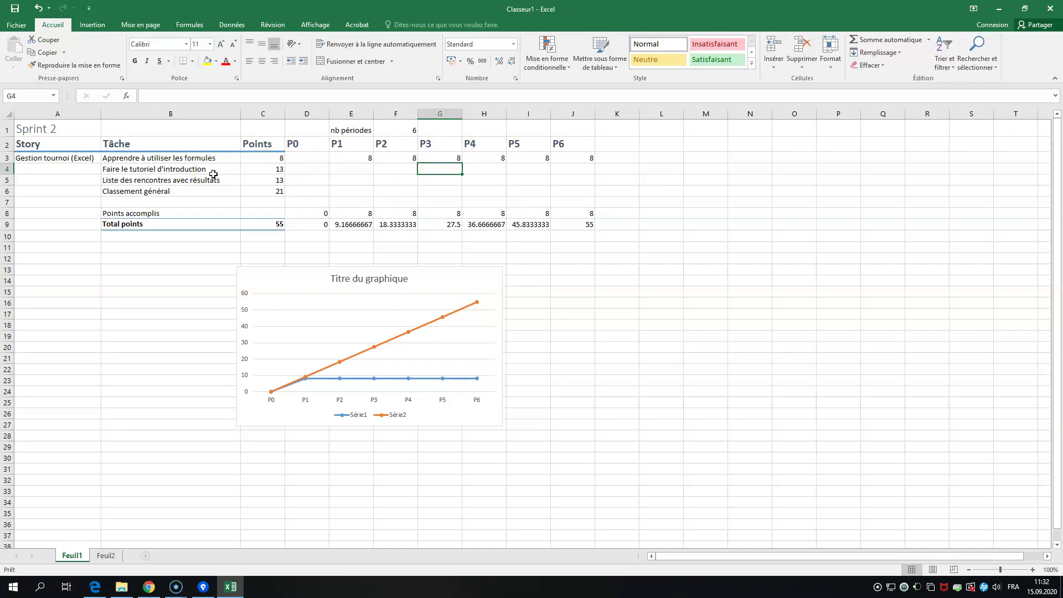
text(13)
key(Return)
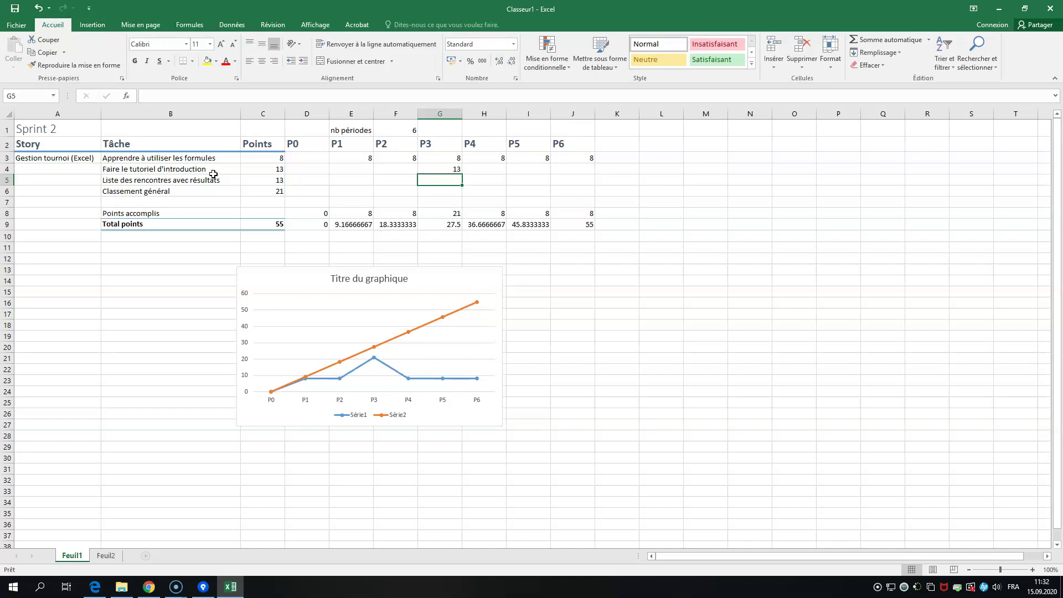
Fill the value 13 from G4 across to J4 for the task "Faire le tutoriel d'introduction".
click(455, 169)
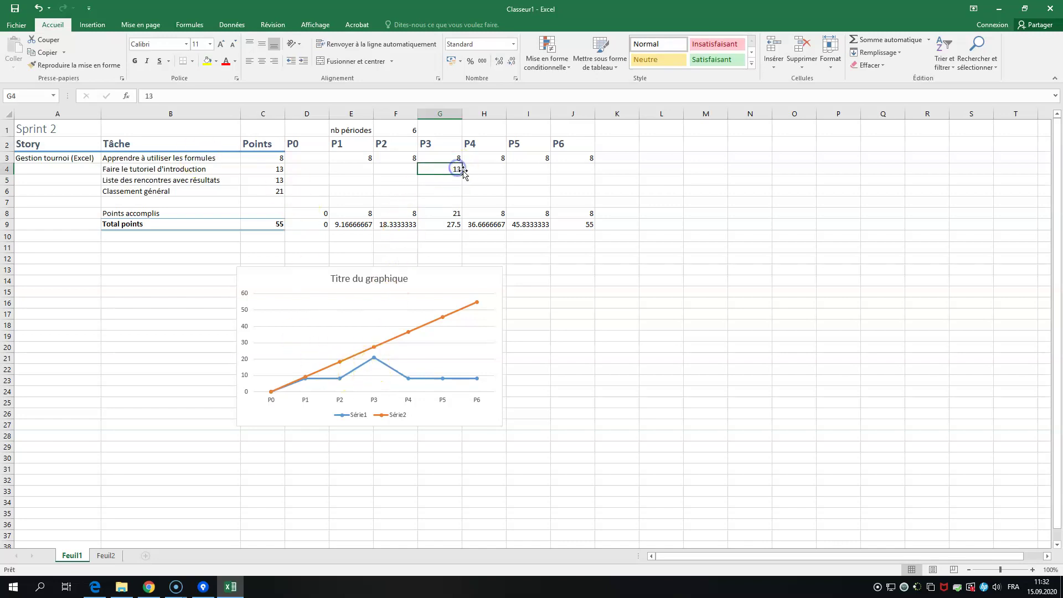
drag(462, 174, 574, 175)
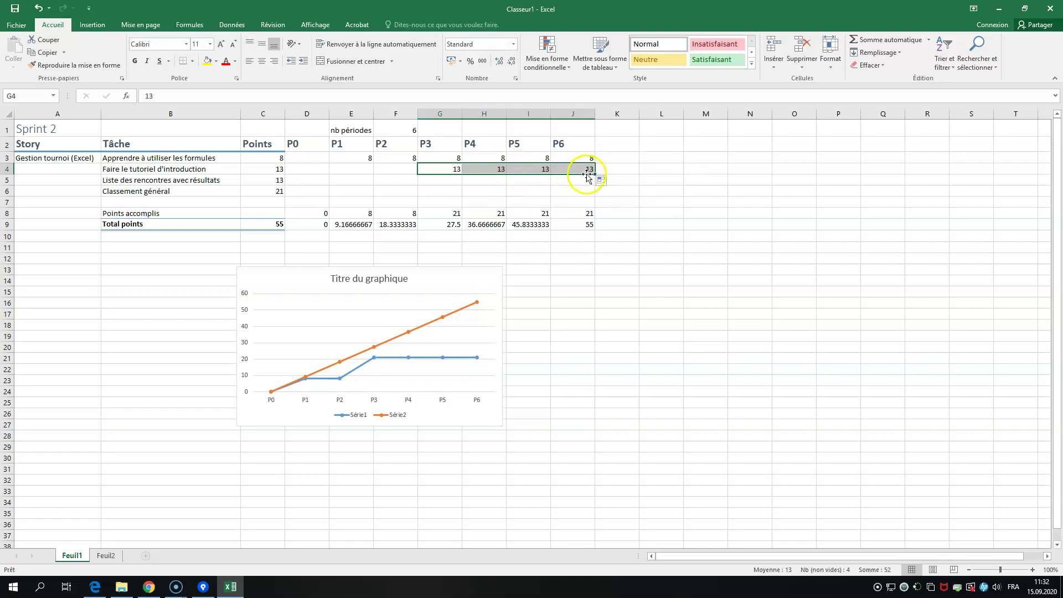
click(480, 190)
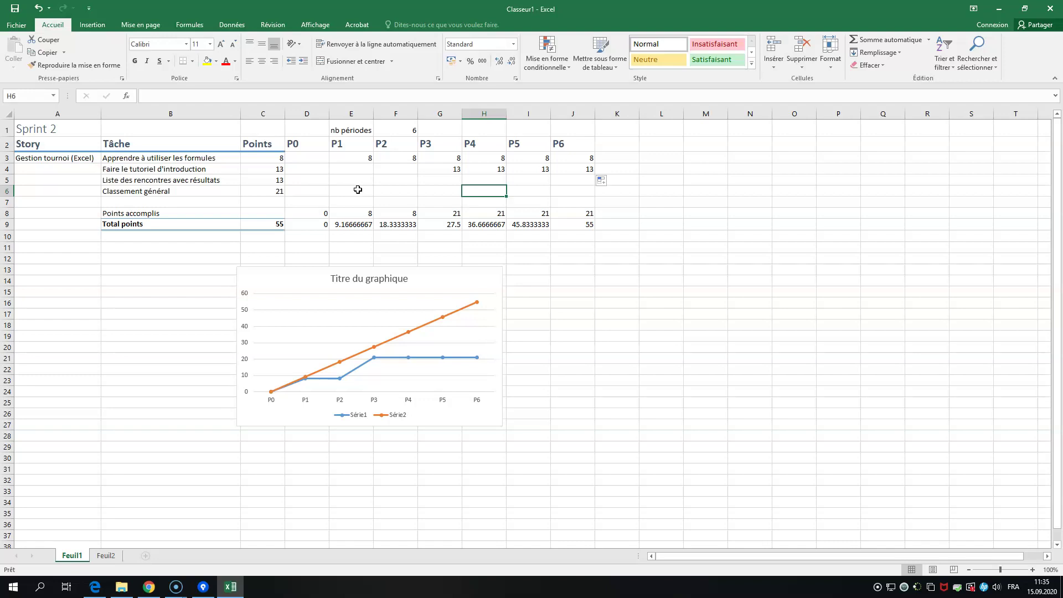
click(562, 248)
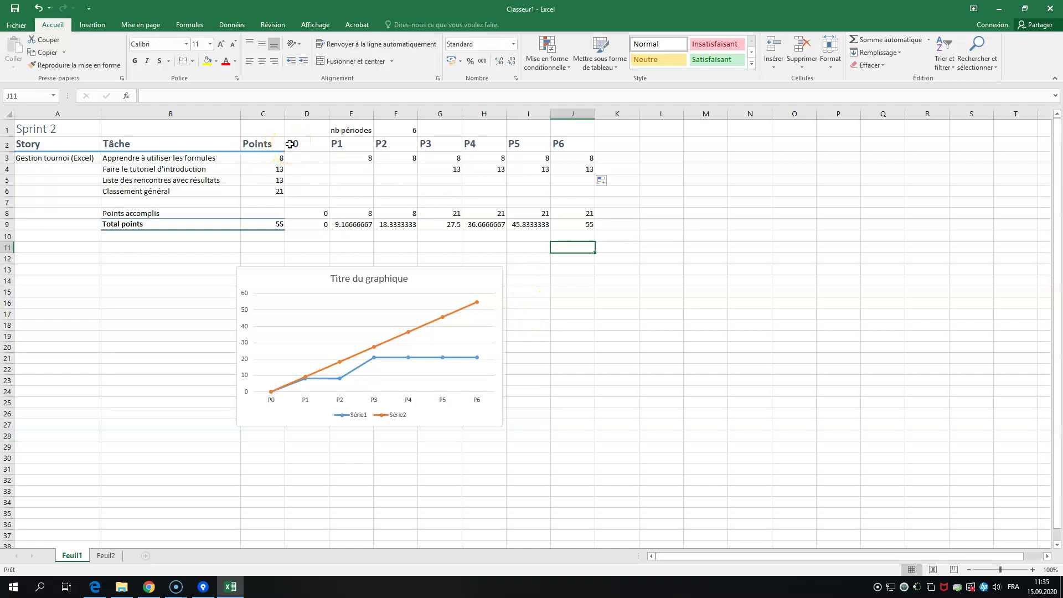
click(434, 159)
click(486, 168)
click(530, 168)
click(573, 166)
click(572, 159)
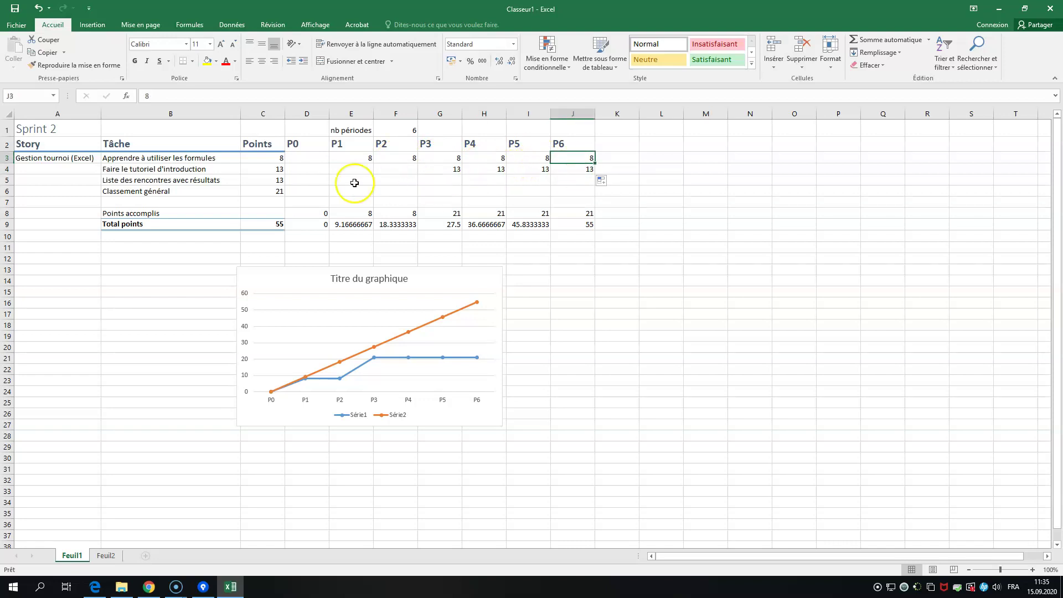
Insert a new column between "Points" and "P0" and give it the header "Statut".
right_click(303, 114)
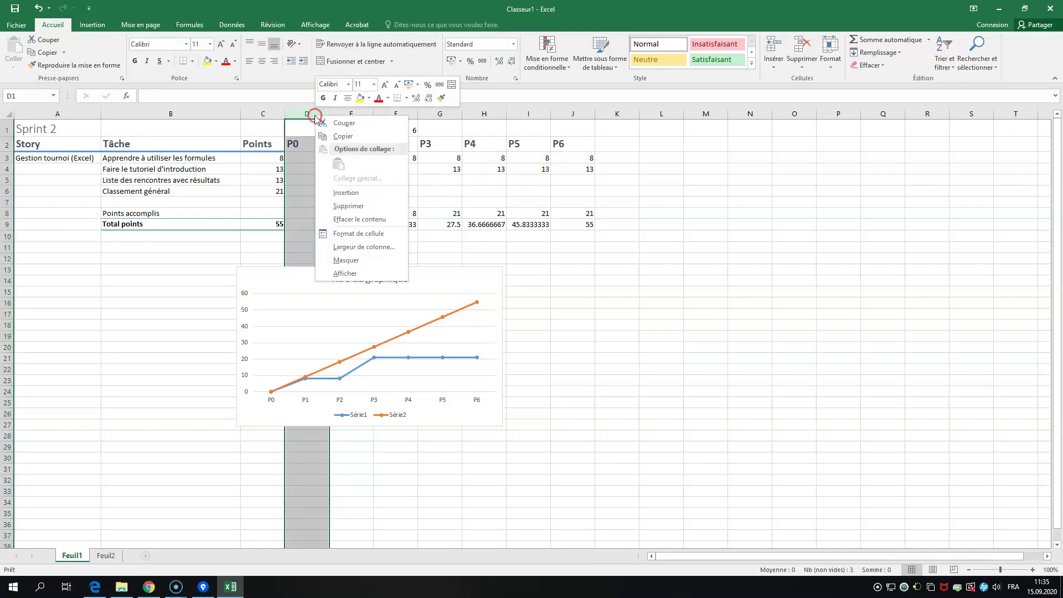
click(335, 194)
click(311, 146)
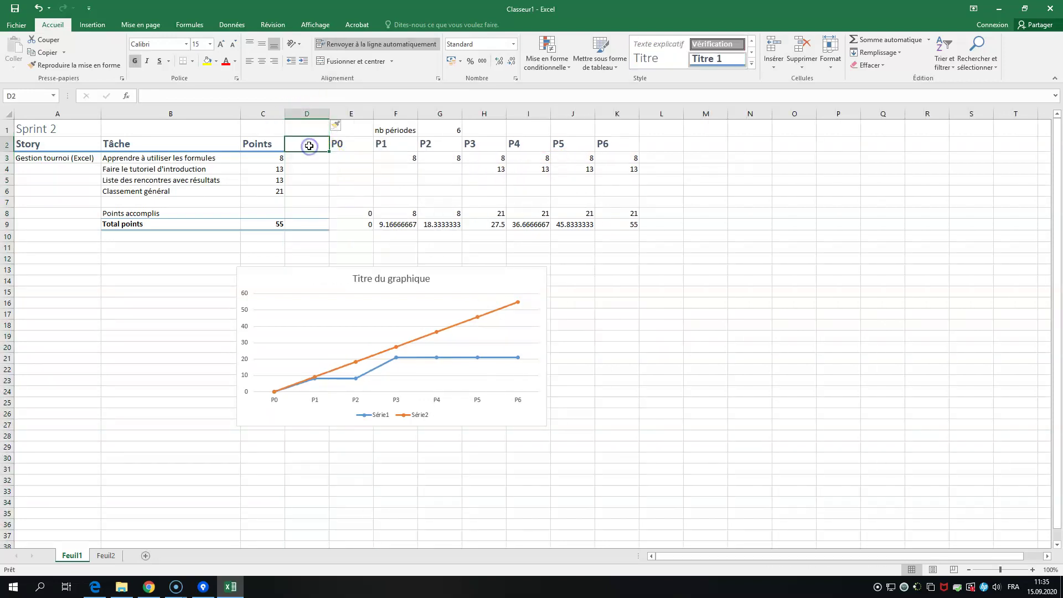
text(S)
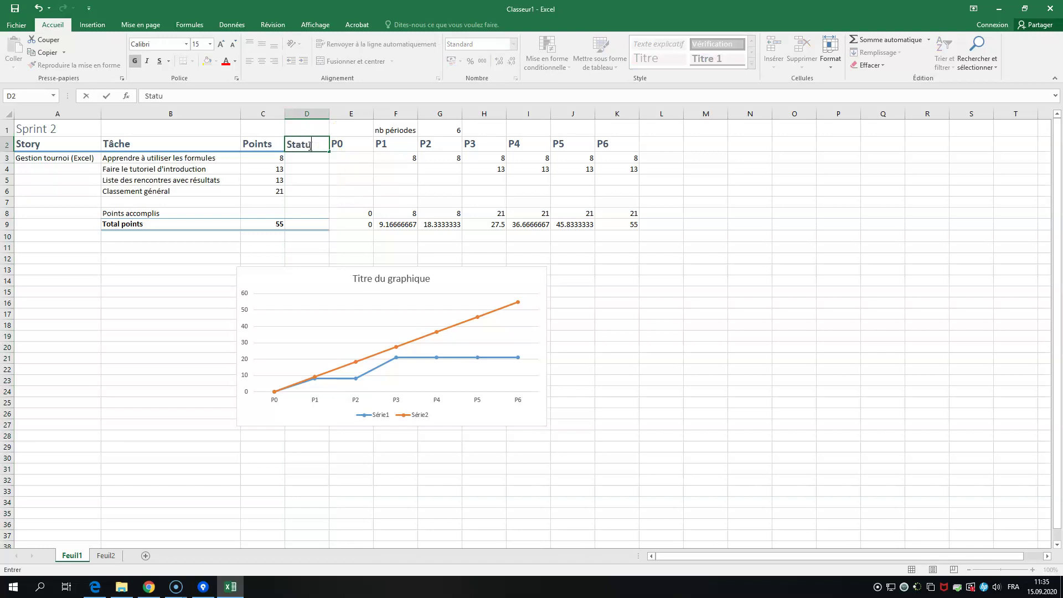
text(tatu)
key(Return)
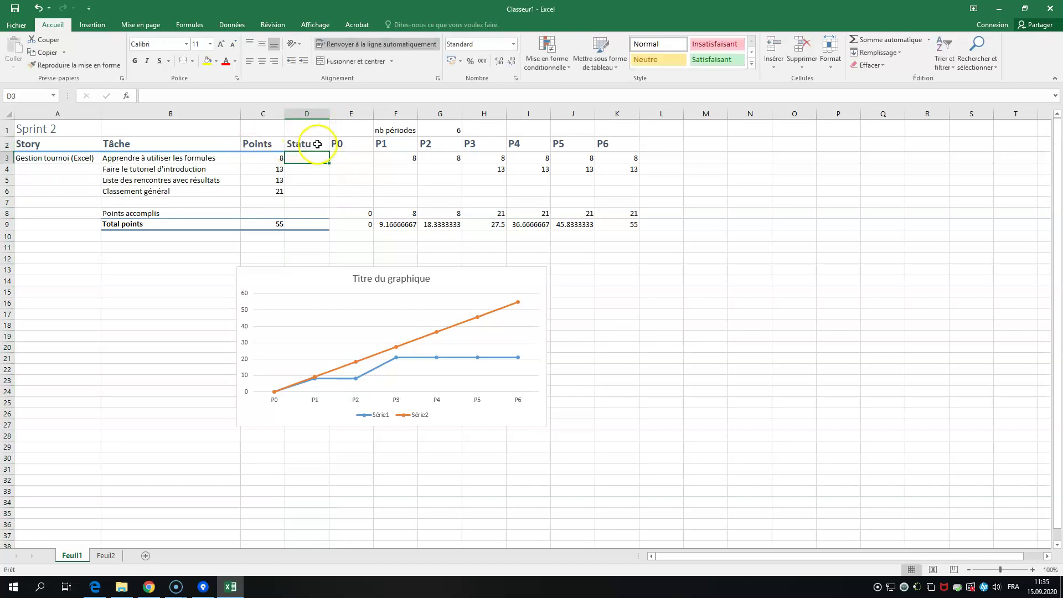
double_click(317, 144)
text(t)
Enter "Done" in D3 and D4 as the status of the first two tasks.
click(310, 157)
text(Done)
key(Return)
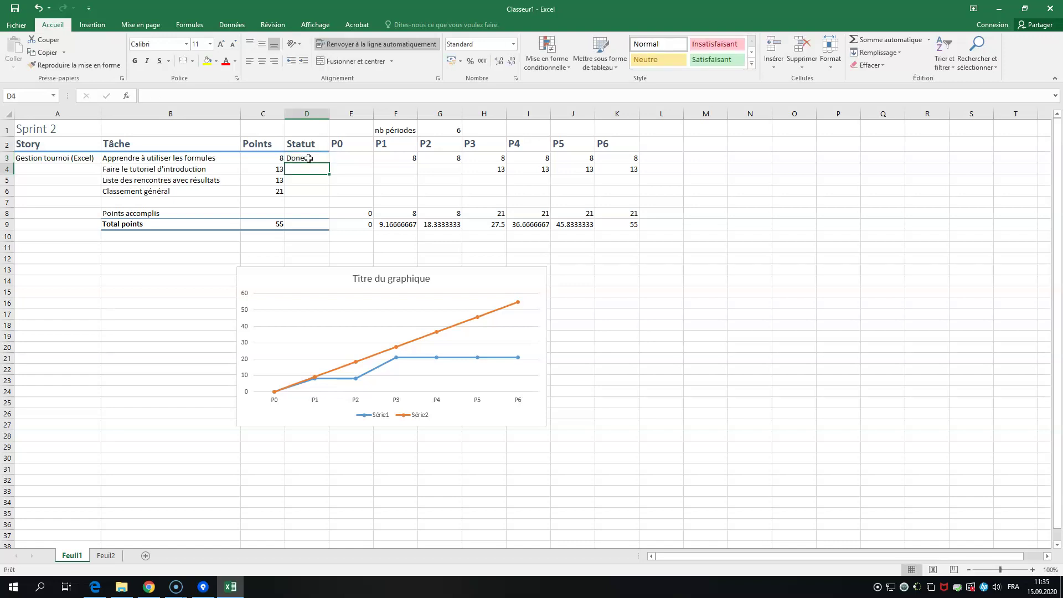
text(done)
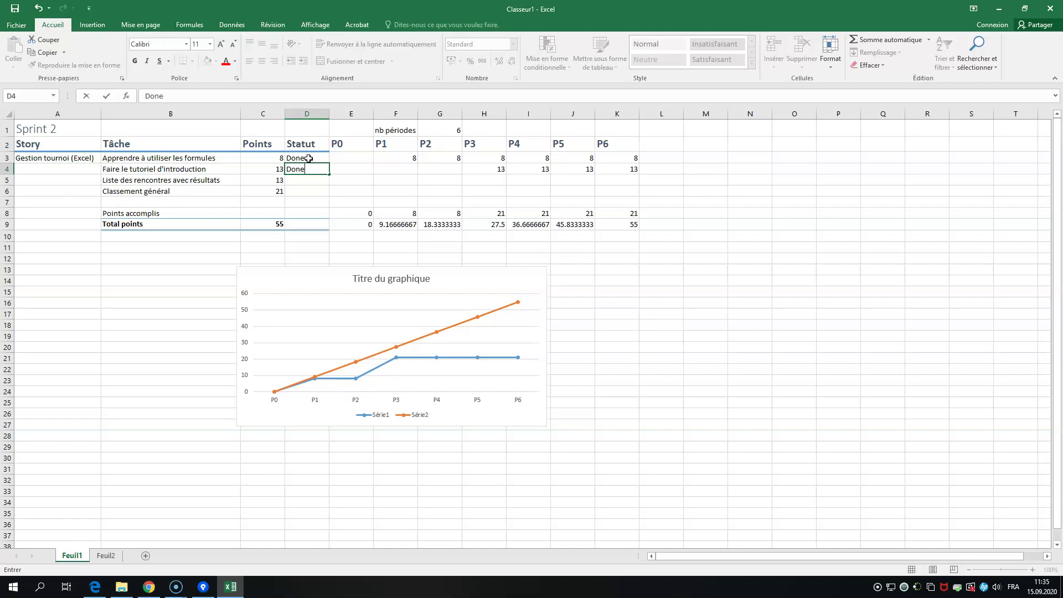
key(Return)
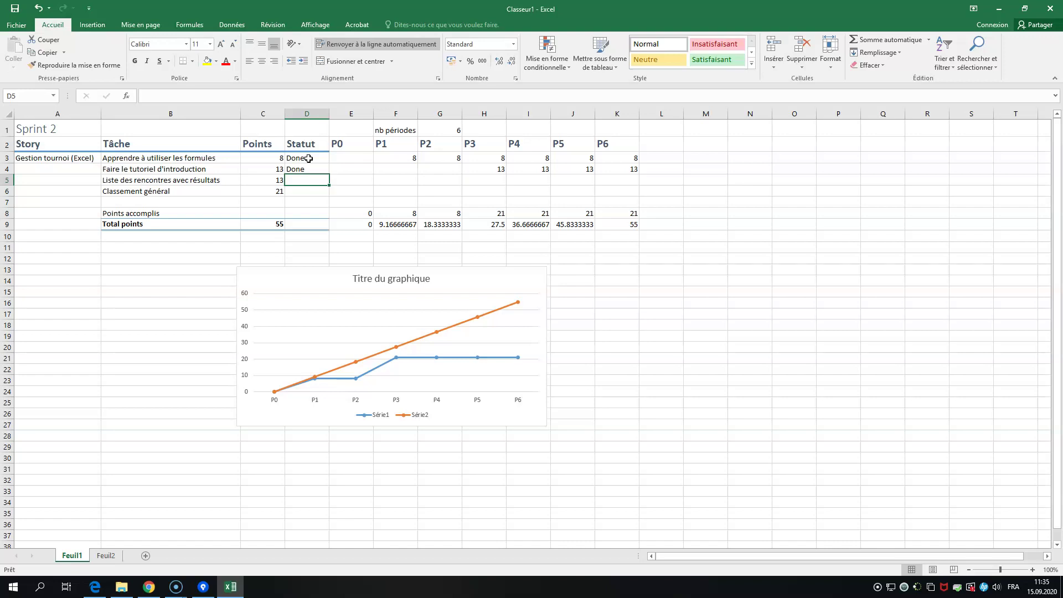
Delete the "Statut" column from the table.
click(308, 113)
click(310, 189)
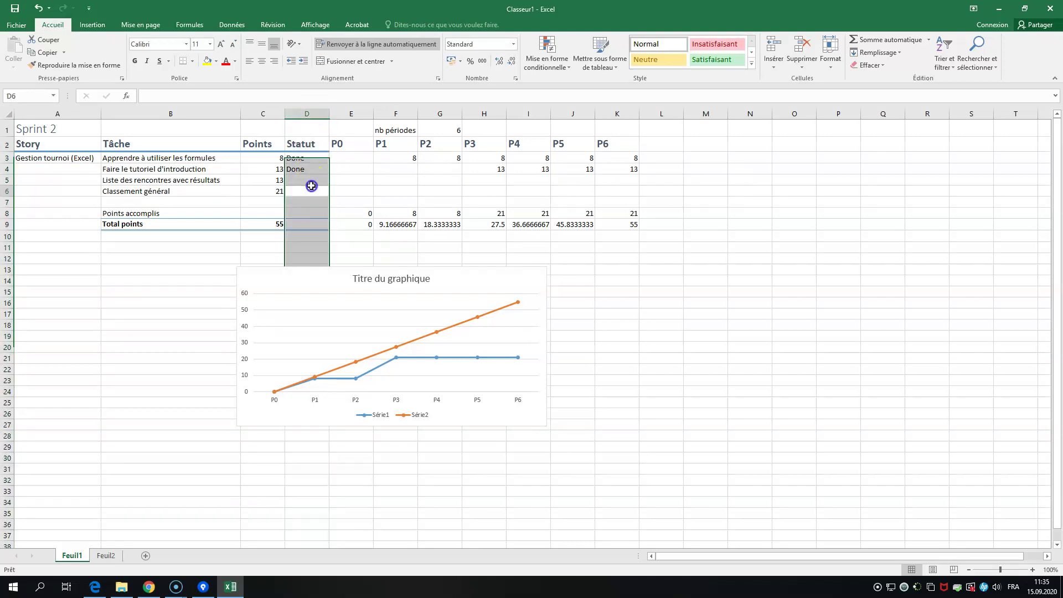
click(305, 114)
right_click(307, 117)
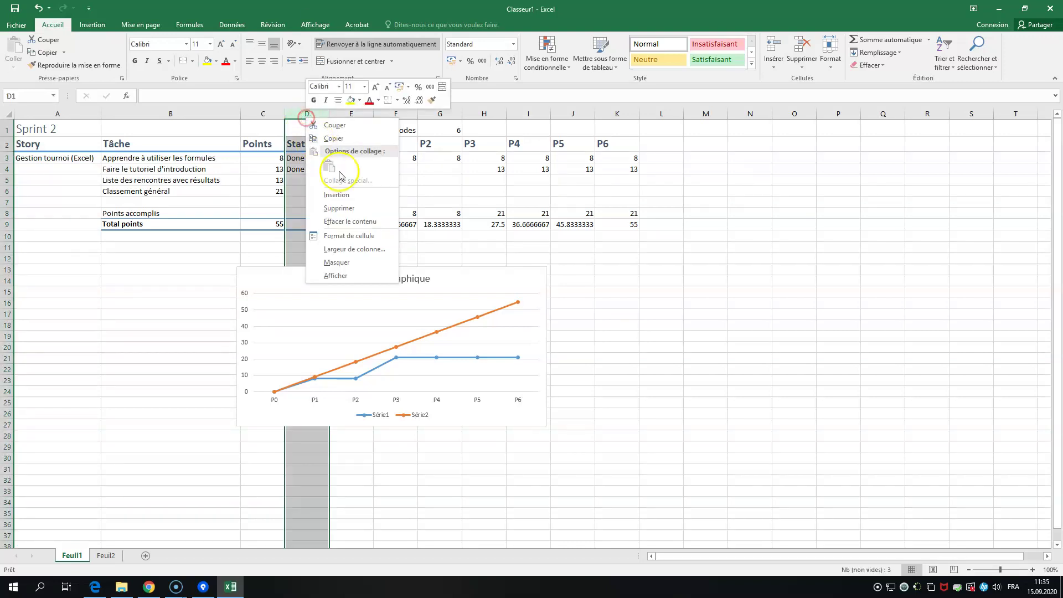
click(345, 208)
Replace the points in E3 under P1 with "Done" for the task "Apprendre à utiliser les formules".
click(368, 159)
text(Done)
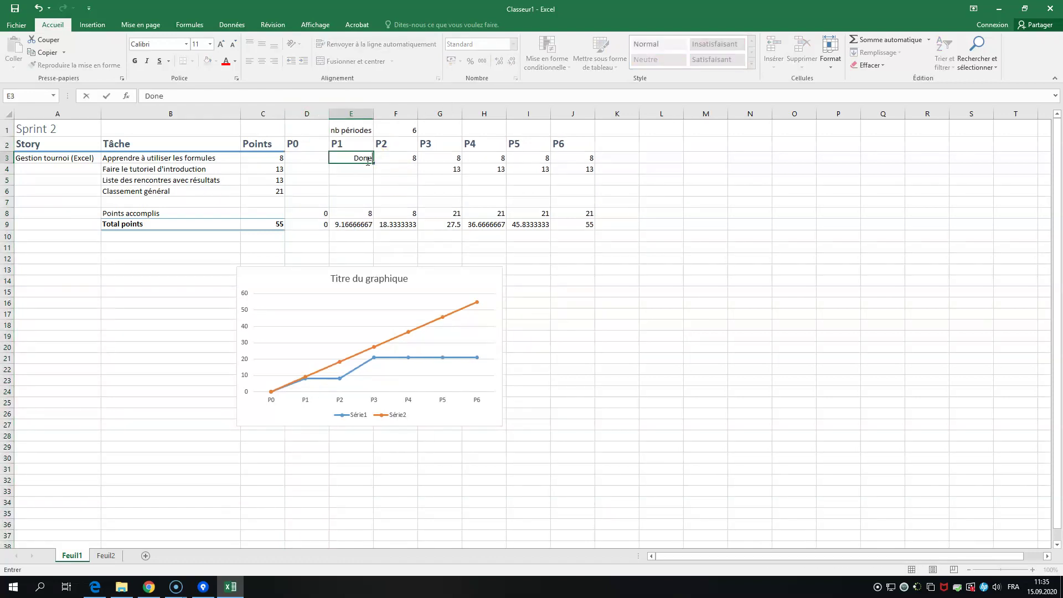
key(Return)
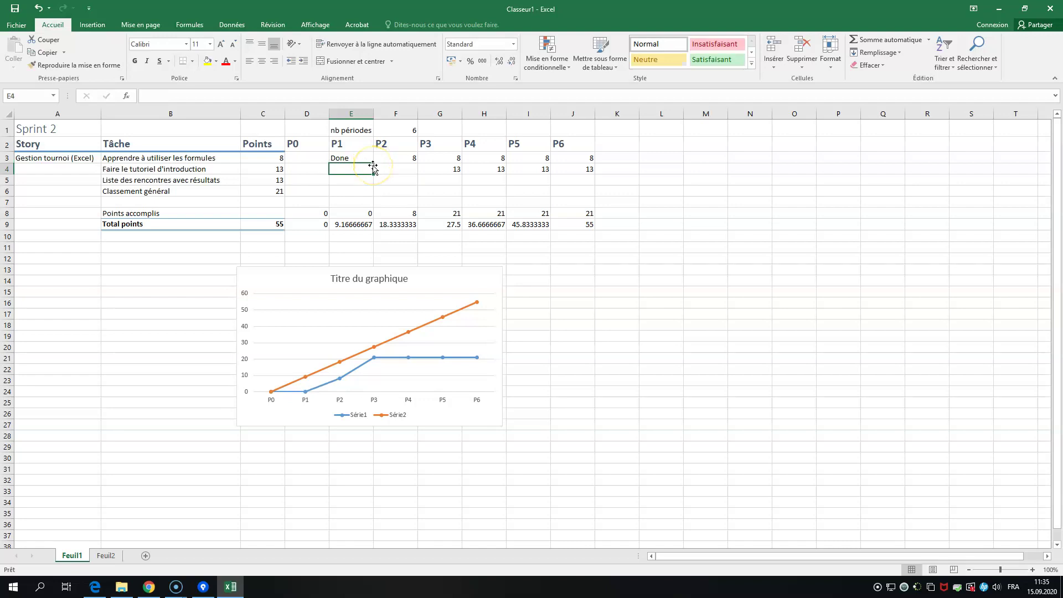
Clear the remaining point values of the first two tasks under P2 to P6 (F3:J4).
drag(403, 161, 575, 166)
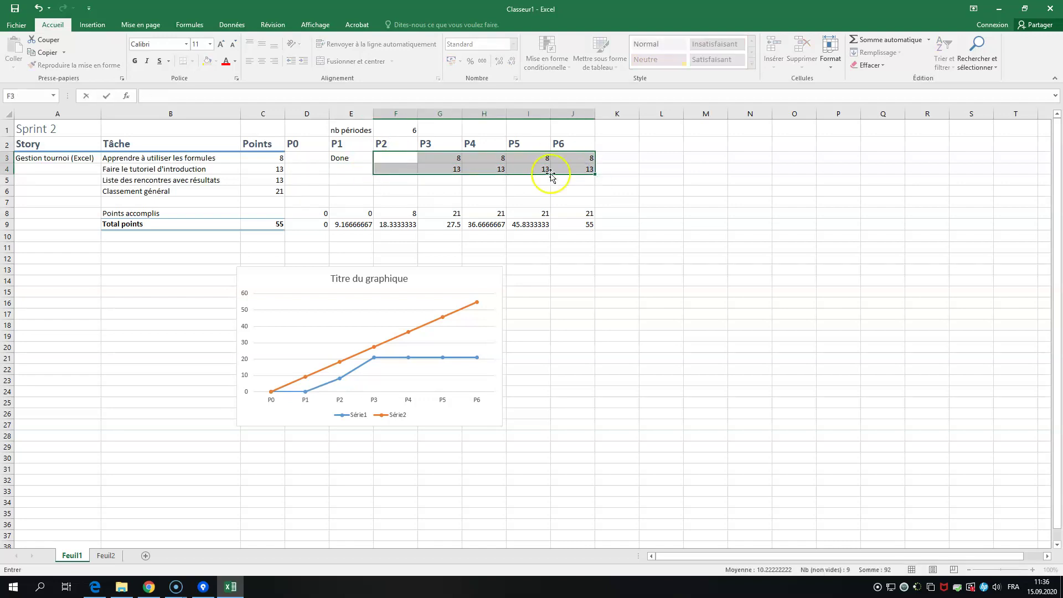
click(451, 159)
key(Delete)
click(451, 170)
key(Delete)
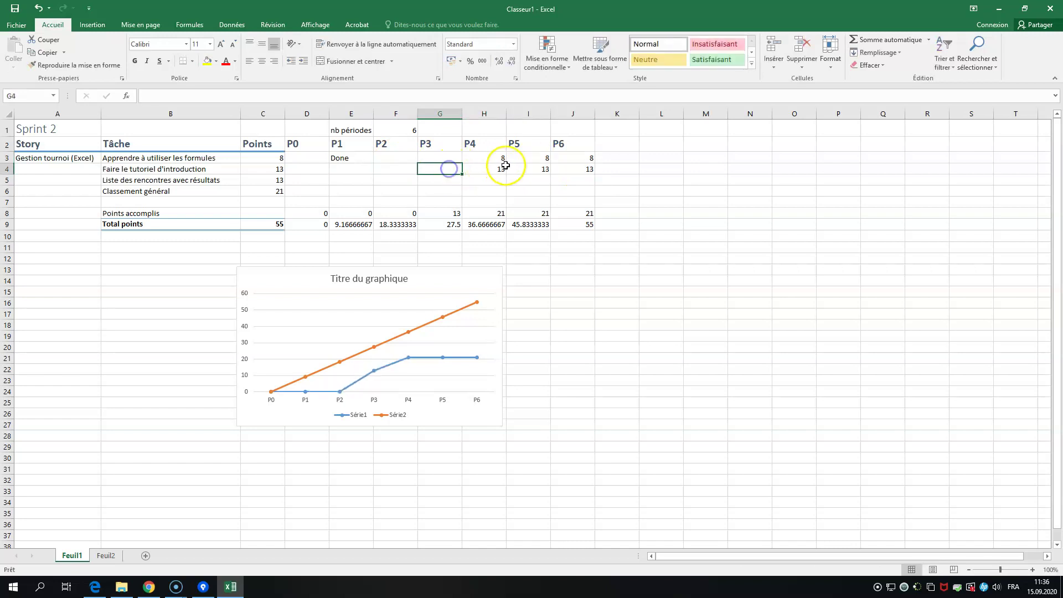
click(499, 158)
click(500, 167)
key(Delete)
click(531, 160)
key(Delete)
click(501, 160)
key(Delete)
click(532, 172)
key(Delete)
click(581, 170)
key(Delete)
click(582, 156)
key(Delete)
click(618, 158)
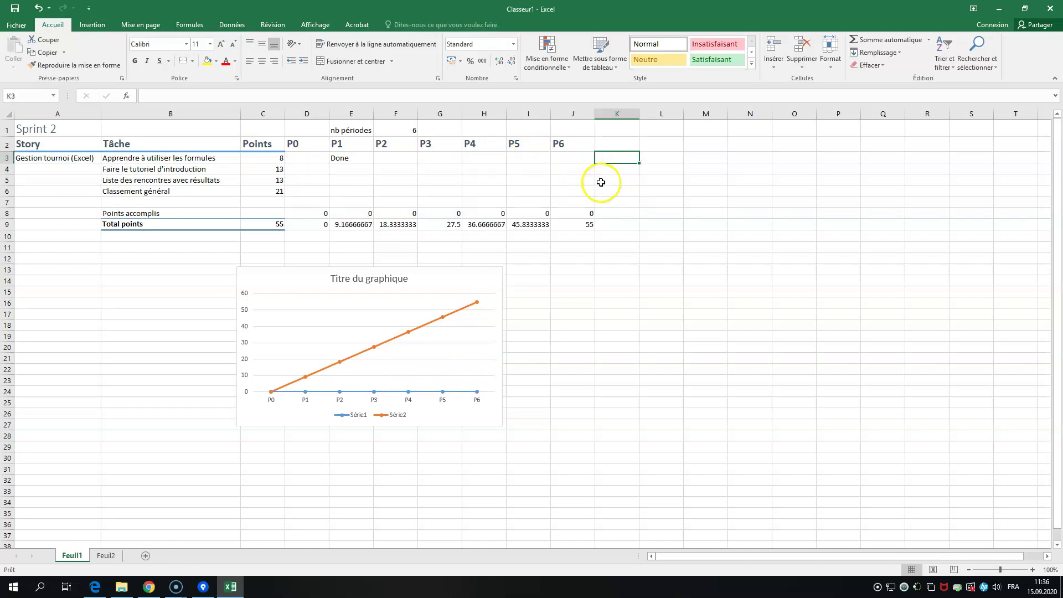
Enter "Done" in F4 under P2 for the task "Faire le tutoriel d'introduction".
click(332, 160)
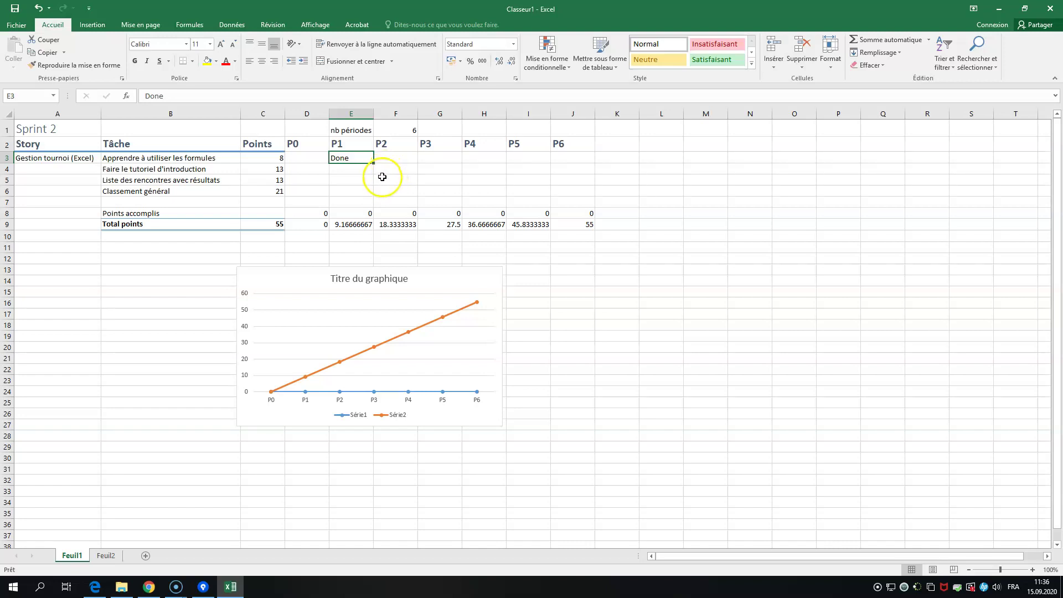
click(388, 176)
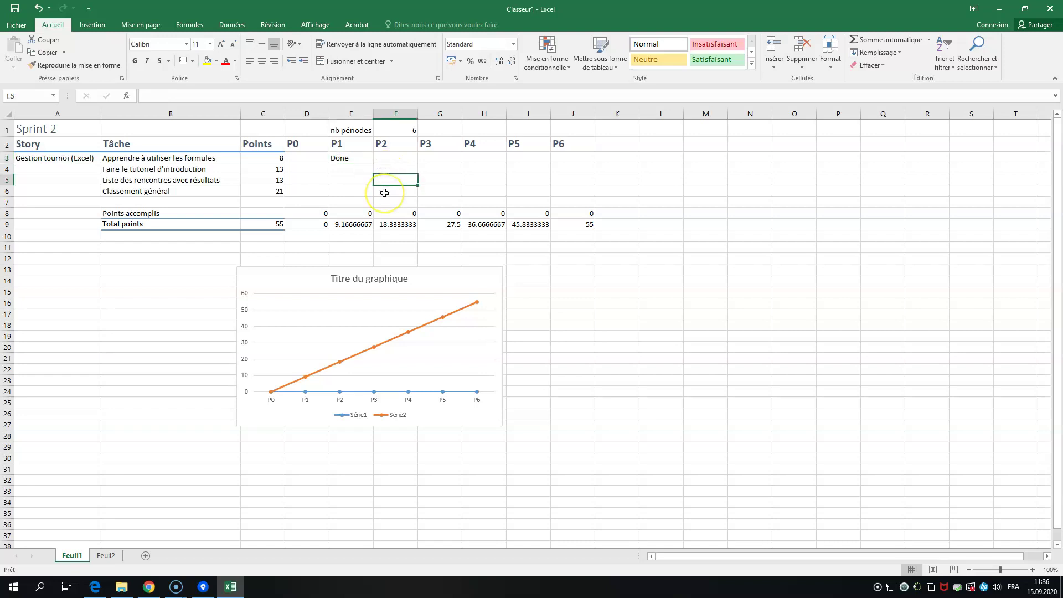
key(Up)
text(Done)
key(Return)
Fill "Done" from E3 across to J3 and from F4 across to J4, so both rows run through P6.
click(360, 157)
drag(372, 164, 576, 161)
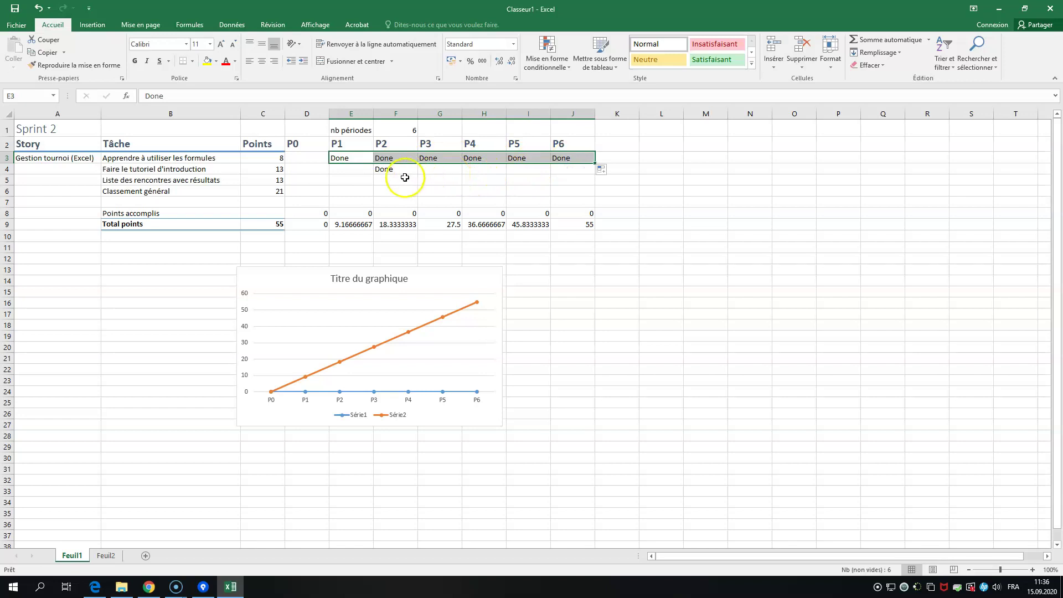
click(352, 171)
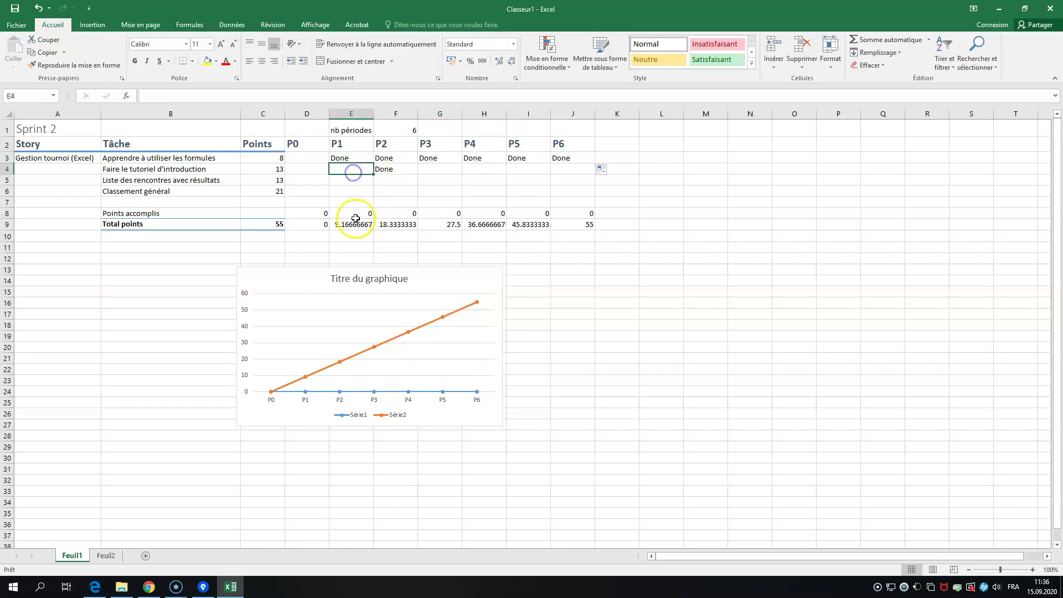
click(392, 171)
drag(417, 173, 578, 174)
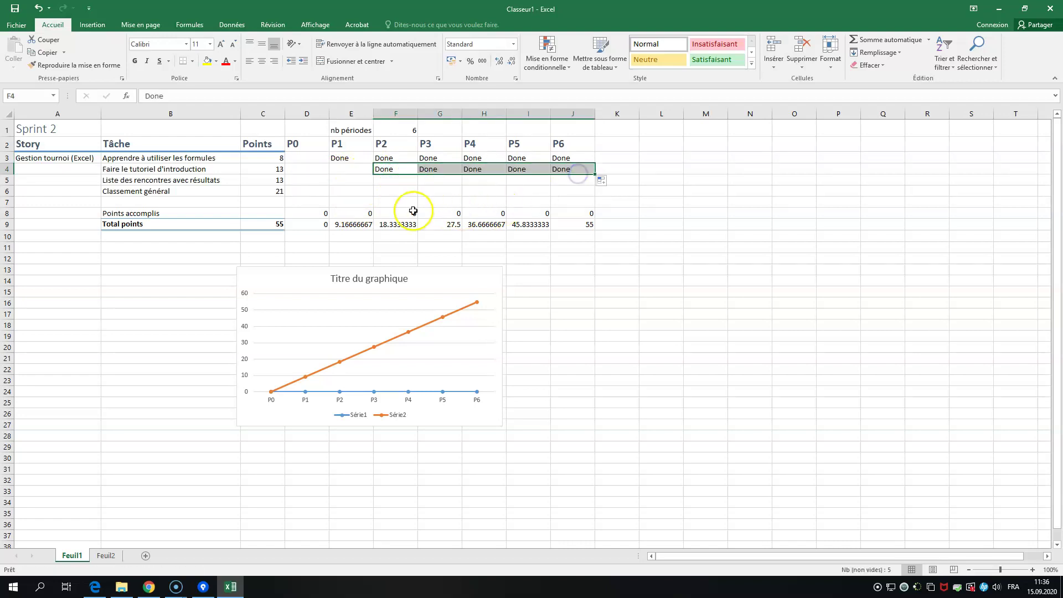
click(412, 213)
drag(348, 161, 351, 193)
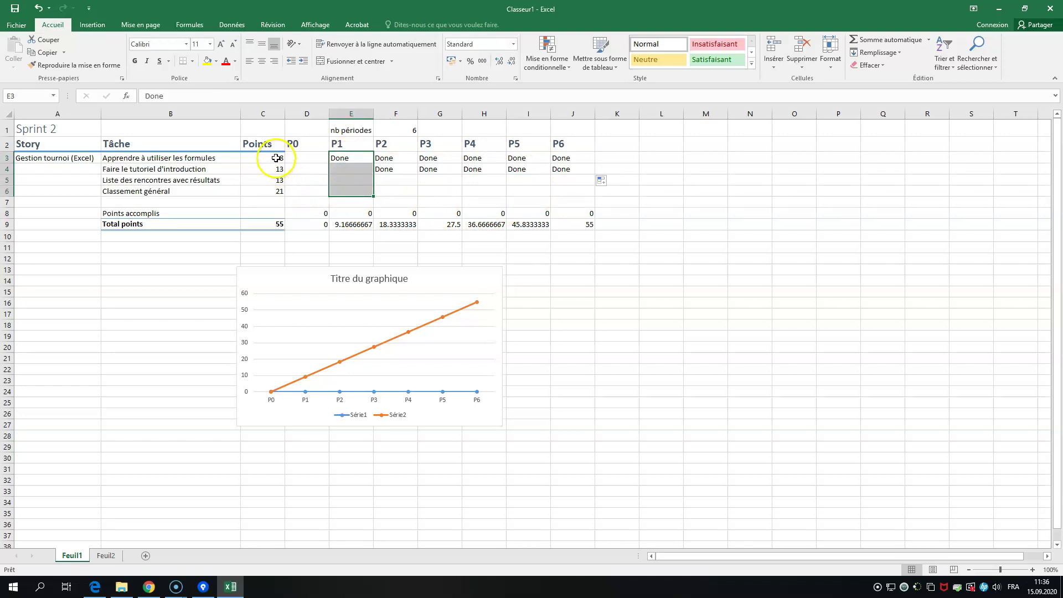
drag(273, 158, 279, 191)
drag(341, 158, 351, 193)
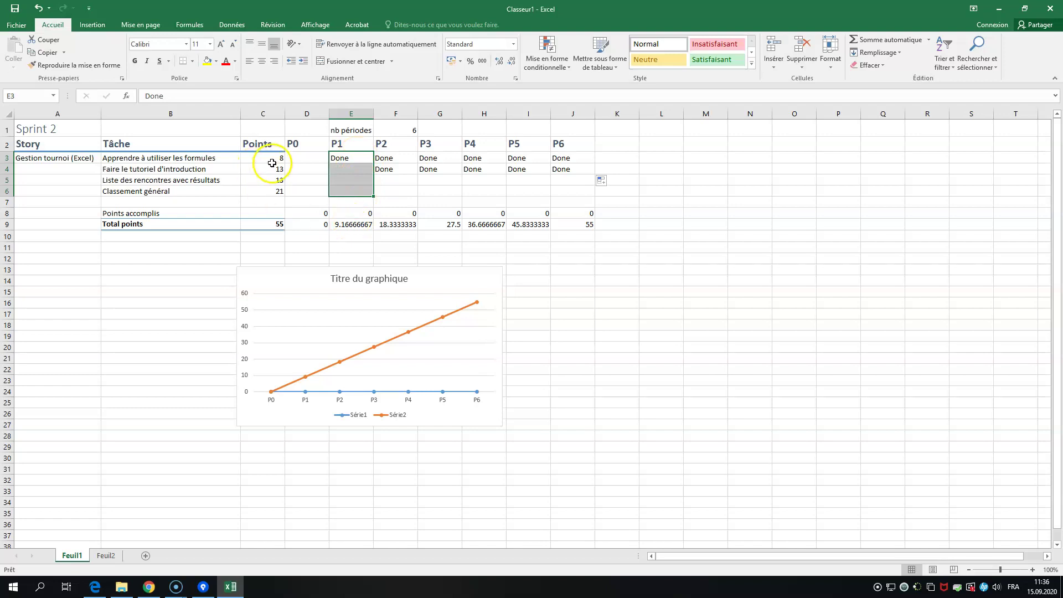
click(344, 159)
click(269, 160)
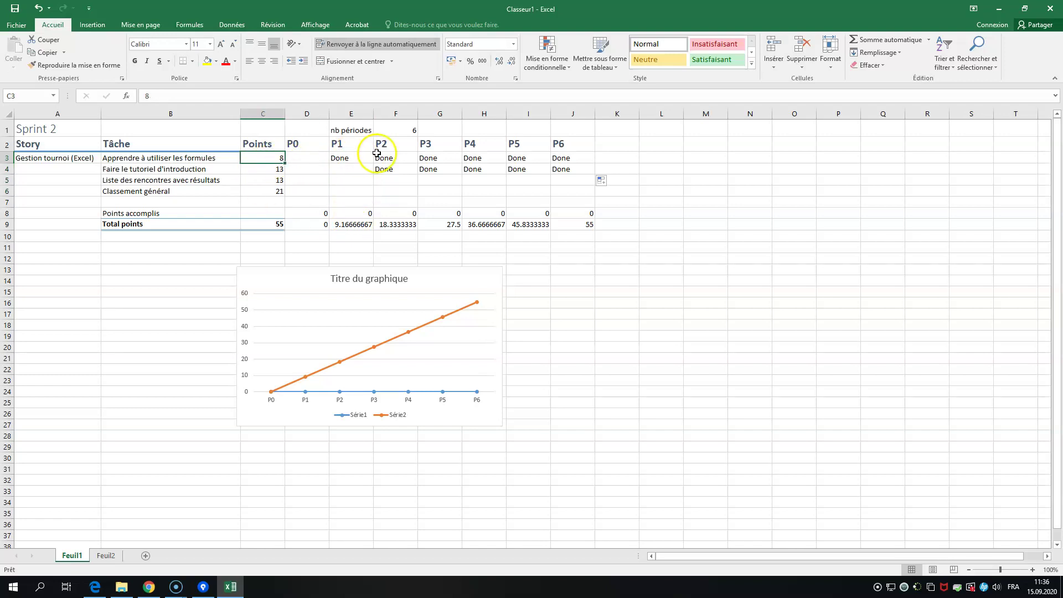
click(350, 159)
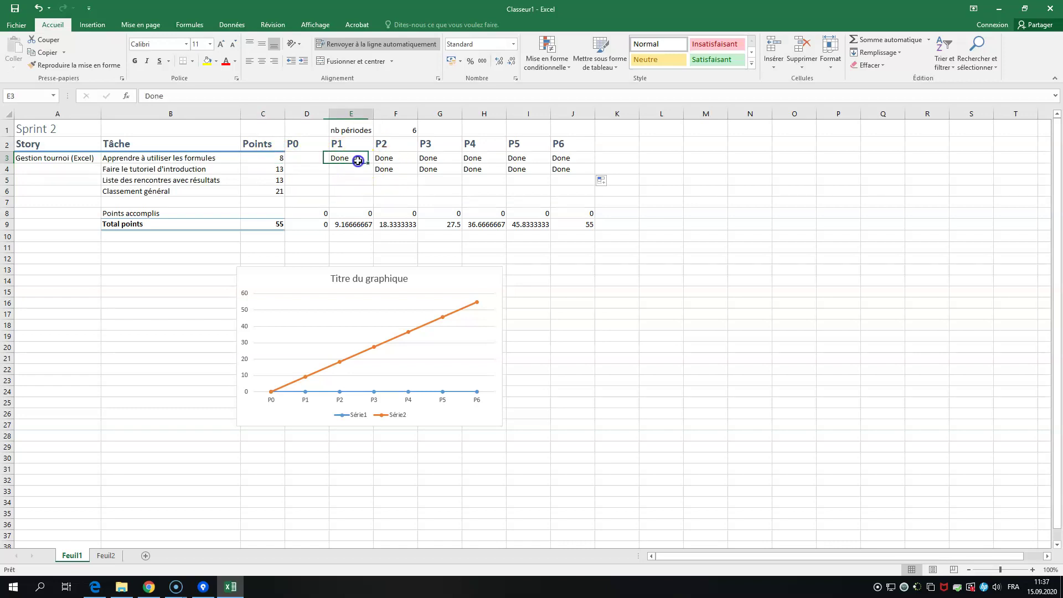
Change the "Points accomplis" formula in E8 to =SOMME.SI(E3:E7; "Done"; C3:C7).
click(353, 211)
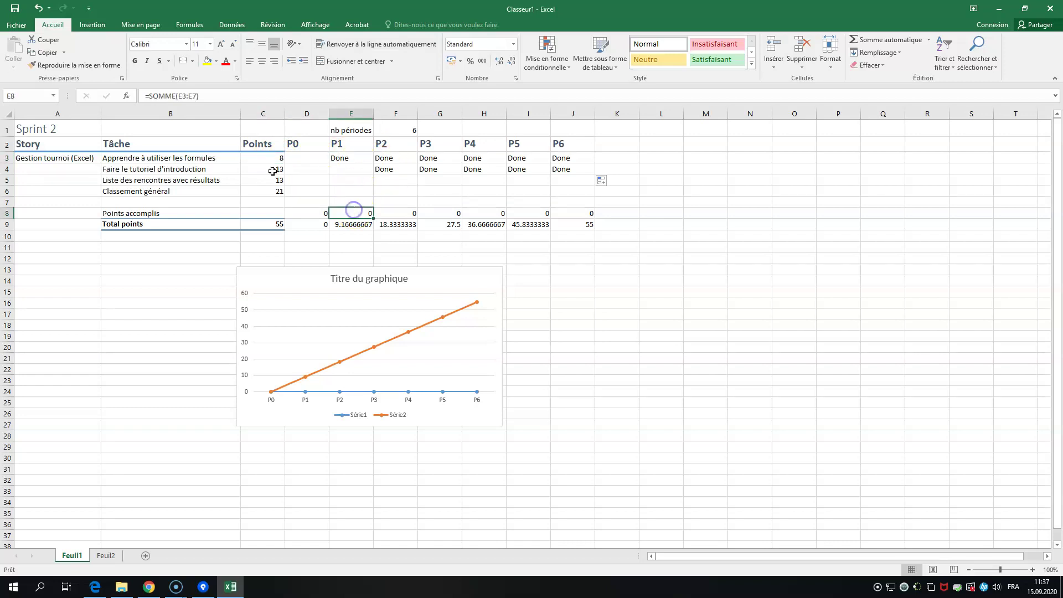
click(177, 97)
text(.S)
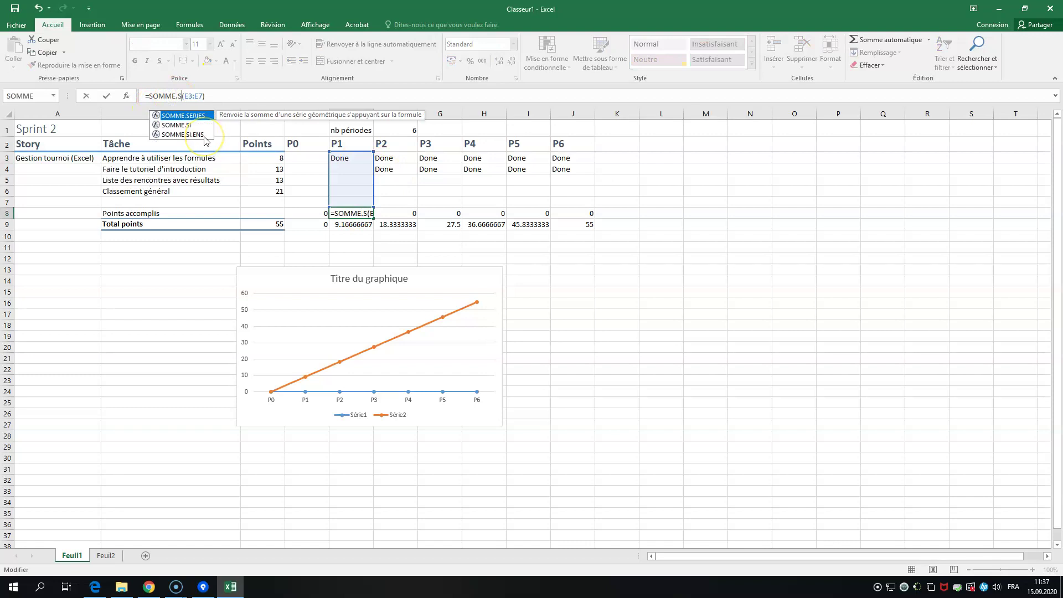
text(I)
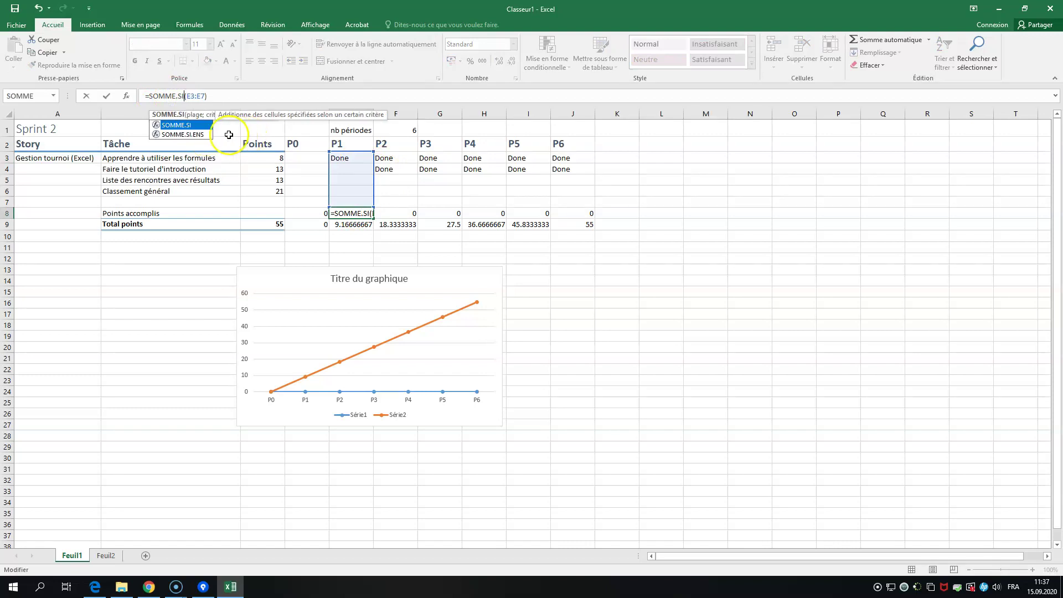
click(200, 96)
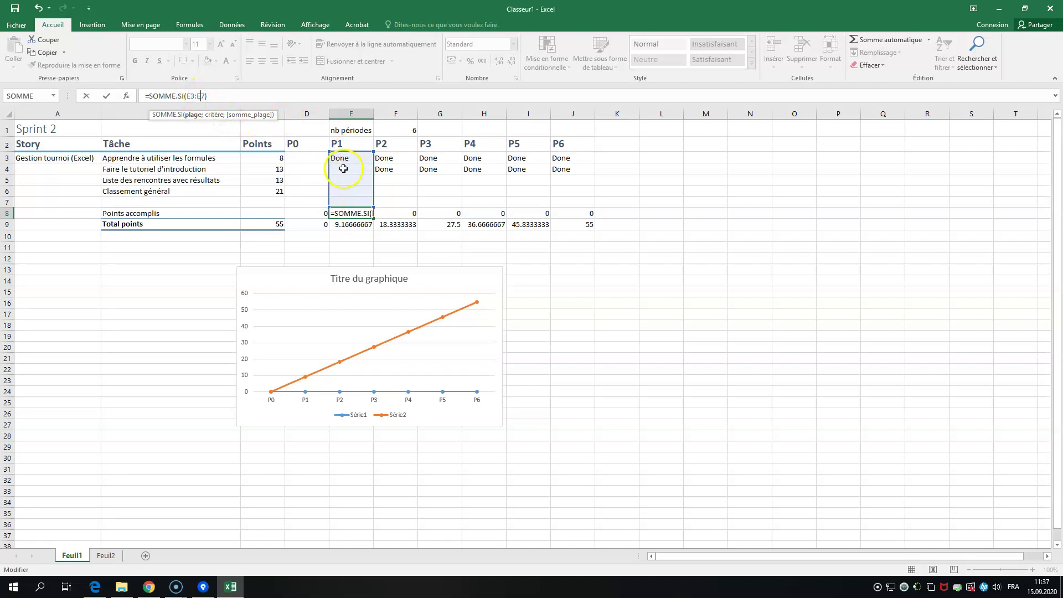
text(; "Done)
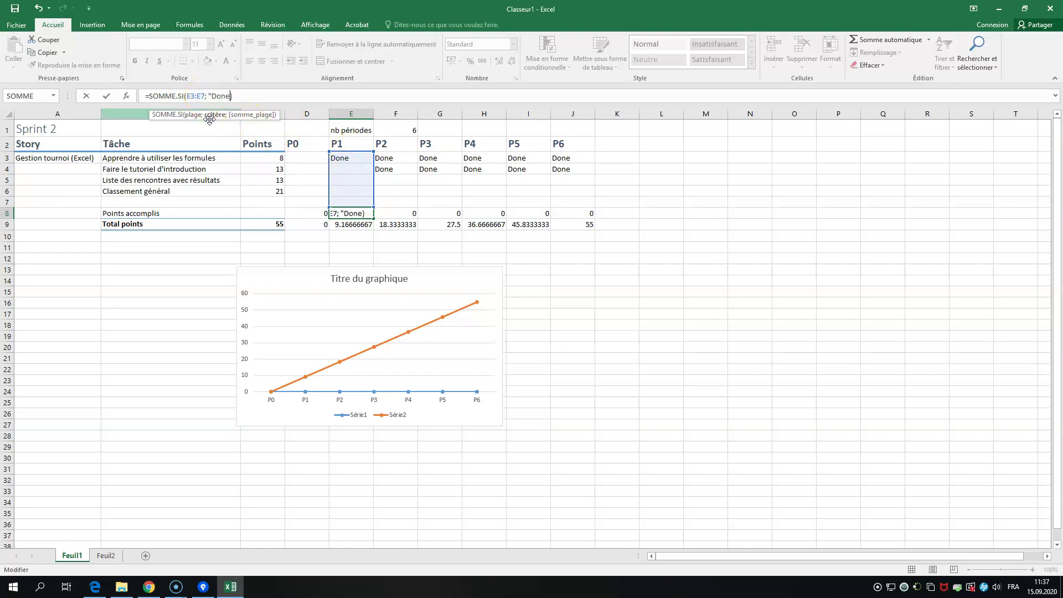
text(";)
drag(270, 163, 278, 202)
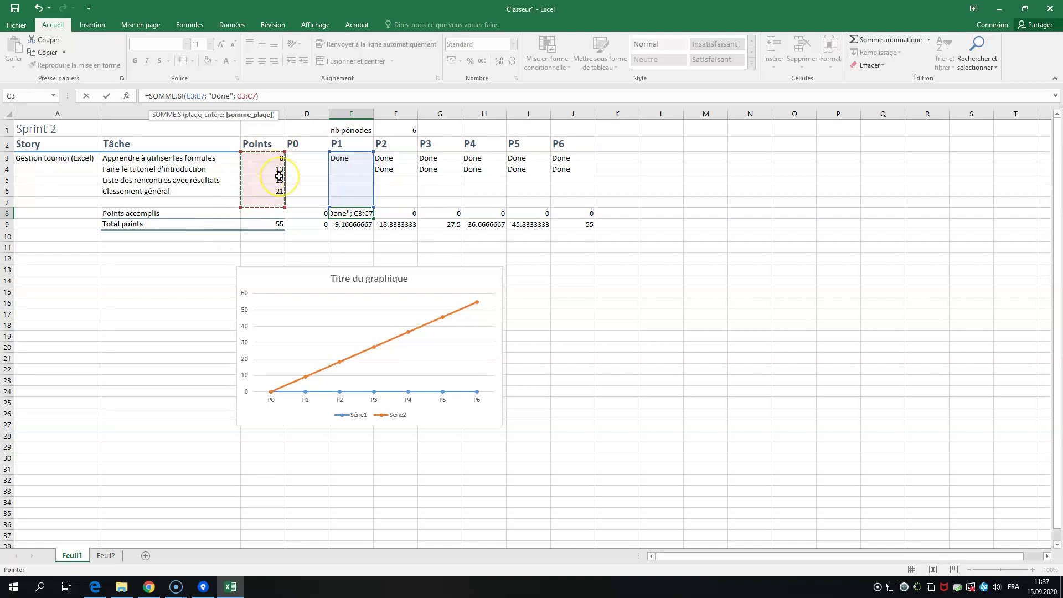
key(Return)
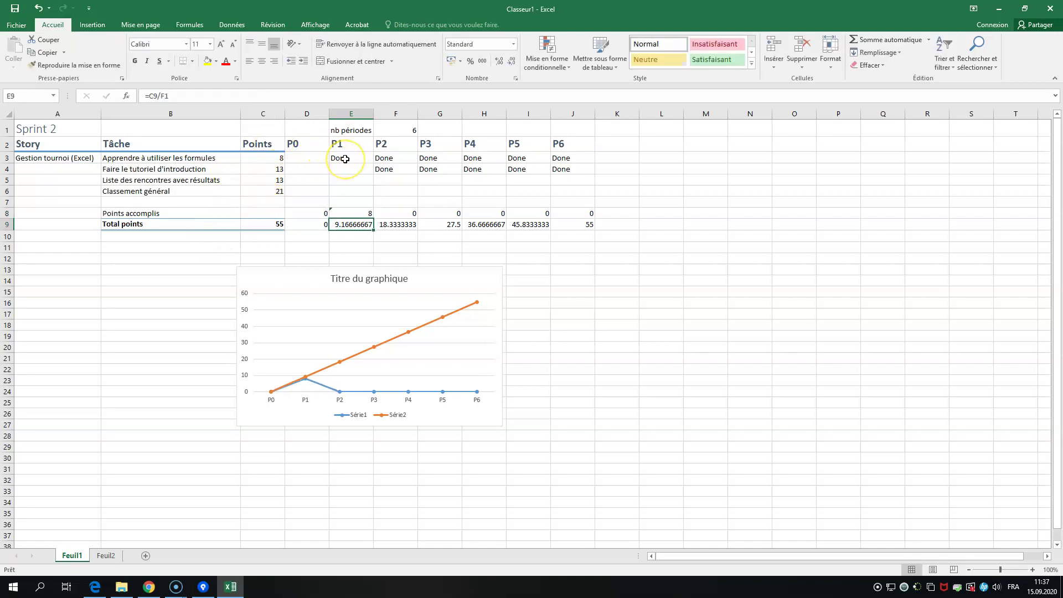
Fill the "Points accomplis" formula from E8 across to J8, with the points range still relative.
click(349, 213)
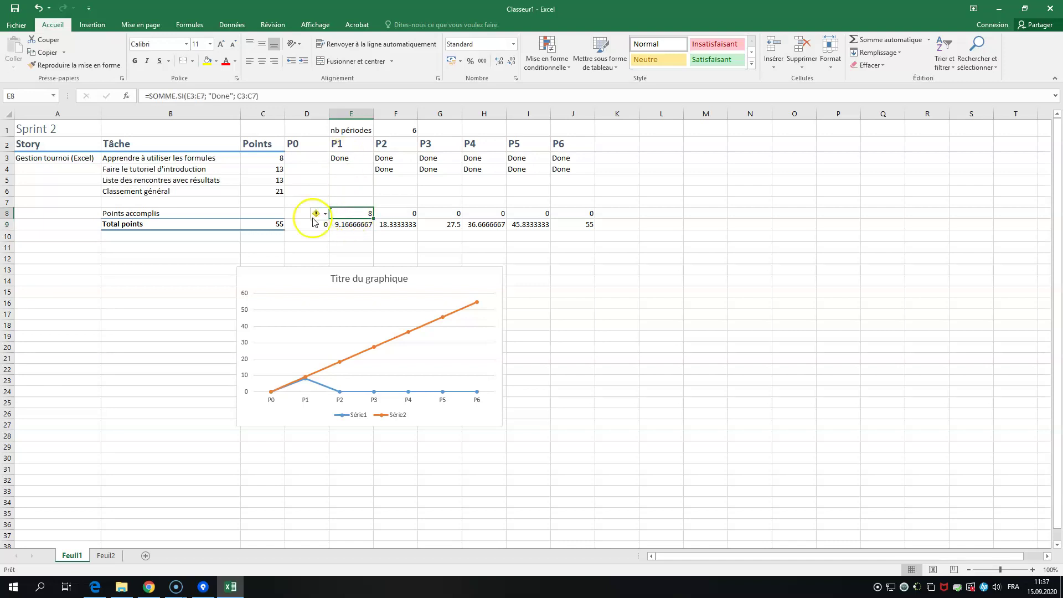
click(345, 158)
click(349, 213)
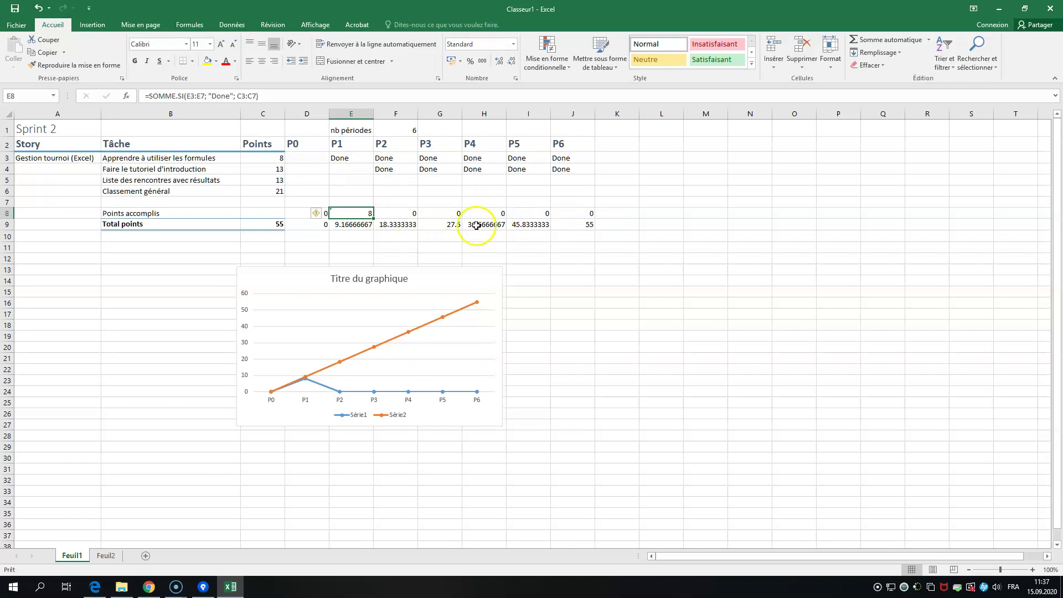
drag(373, 220, 595, 219)
click(355, 191)
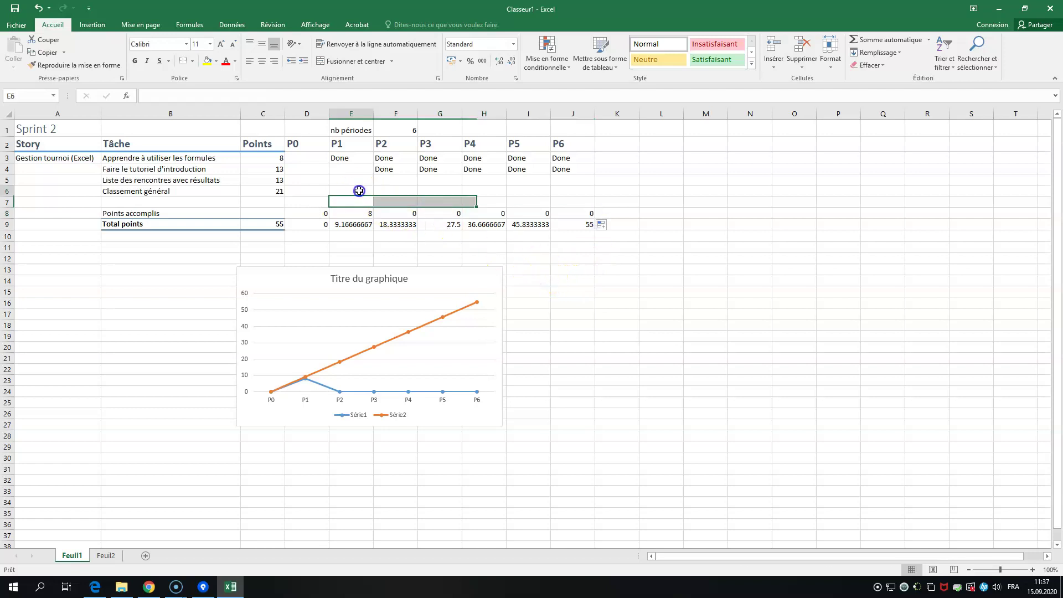
Compare the "Points accomplis" formulas in E8 and F8, checking which criteria and points ranges each one references.
click(357, 214)
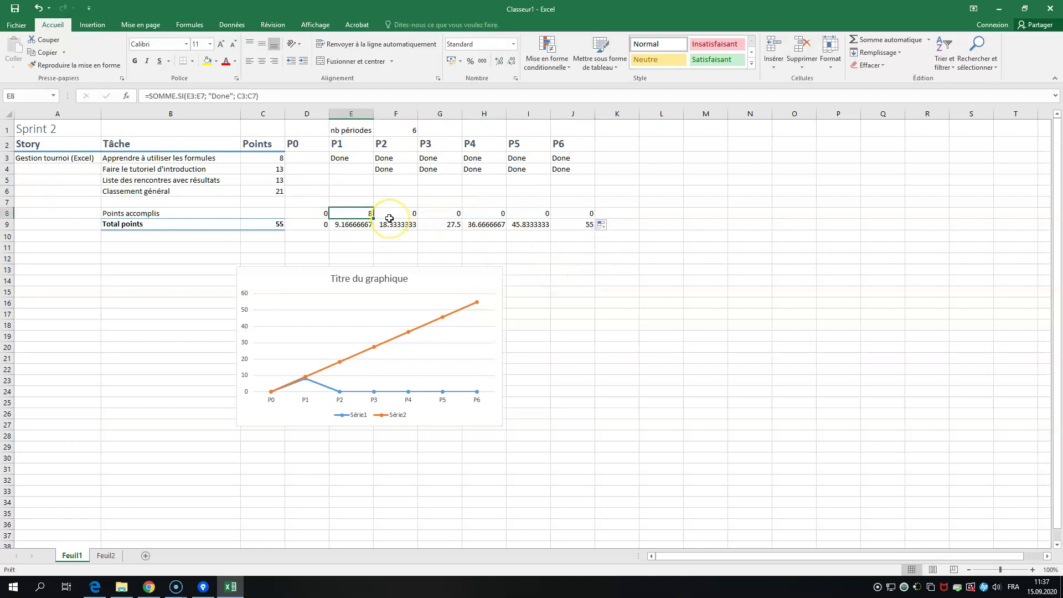
click(384, 213)
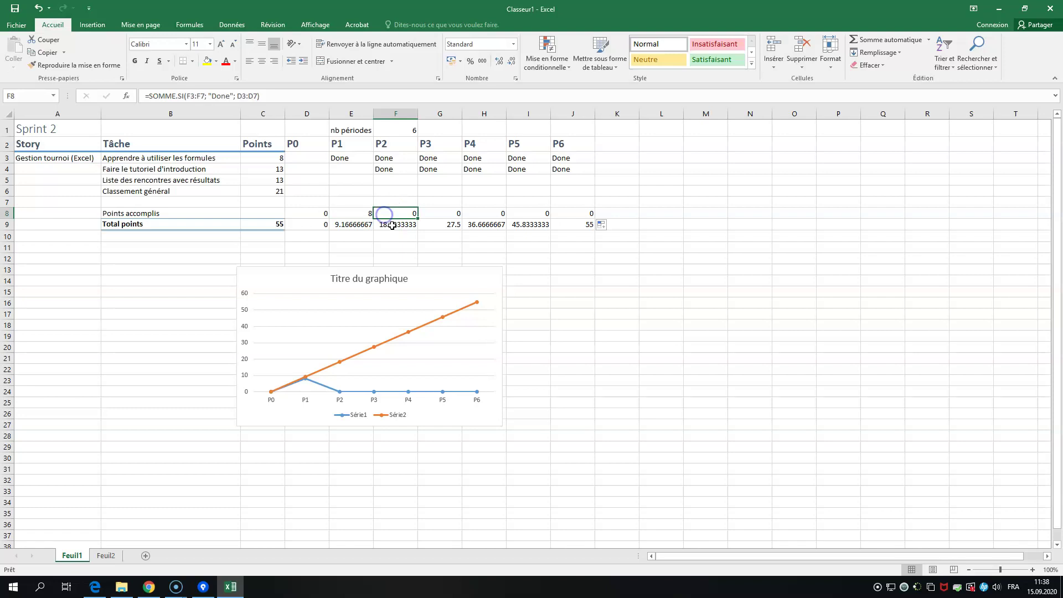
double_click(410, 214)
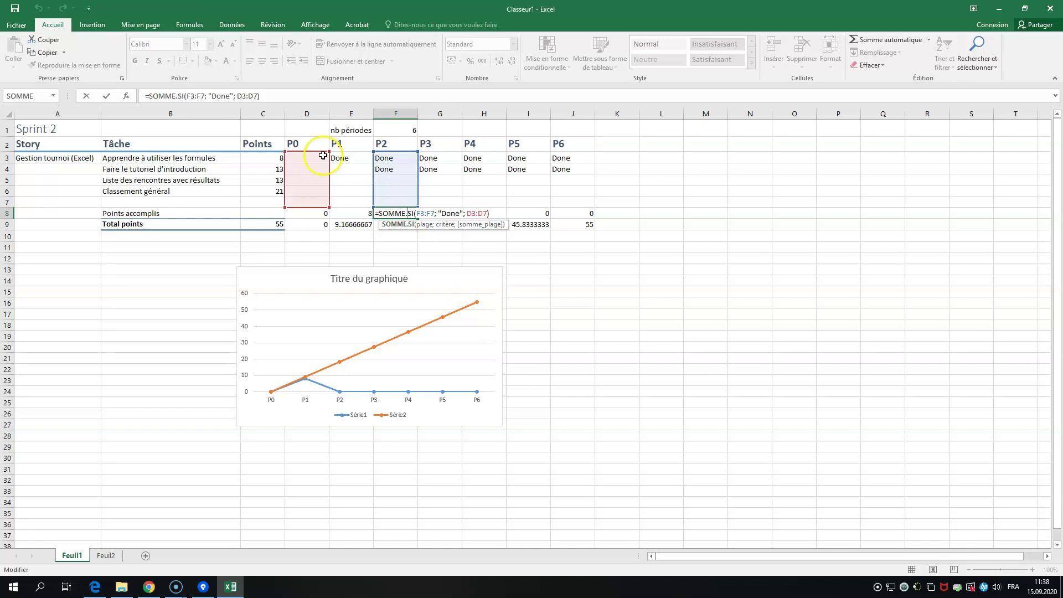
click(356, 215)
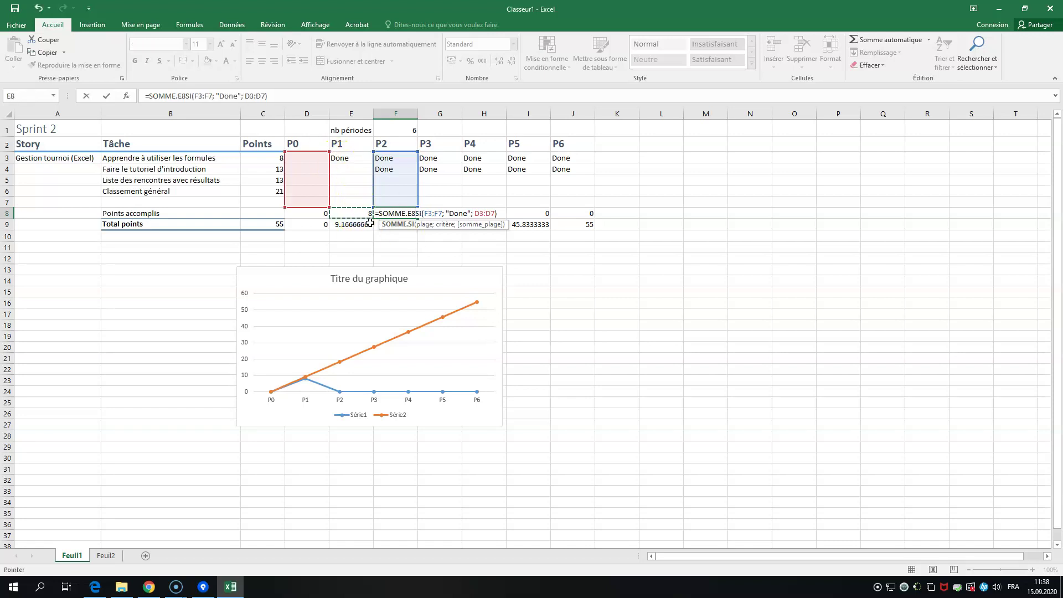
key(Escape)
click(368, 216)
click(410, 220)
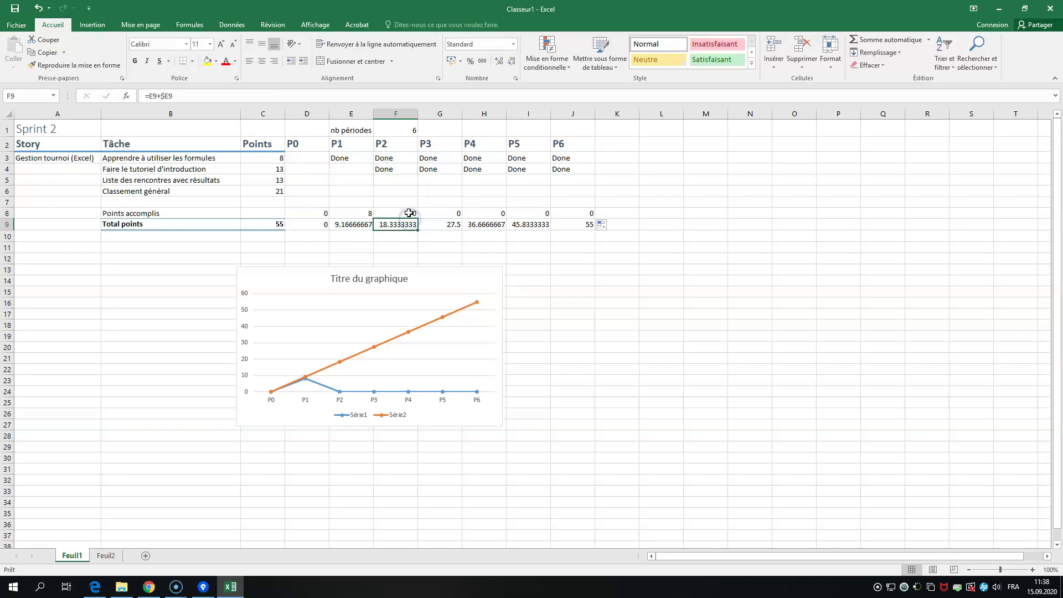
double_click(410, 216)
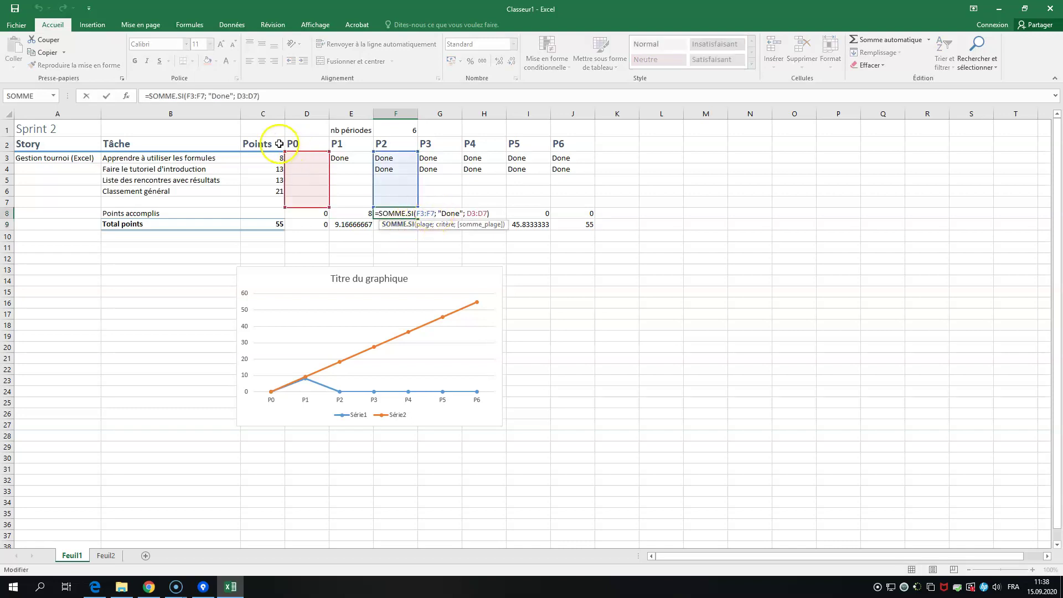
key(Escape)
click(367, 212)
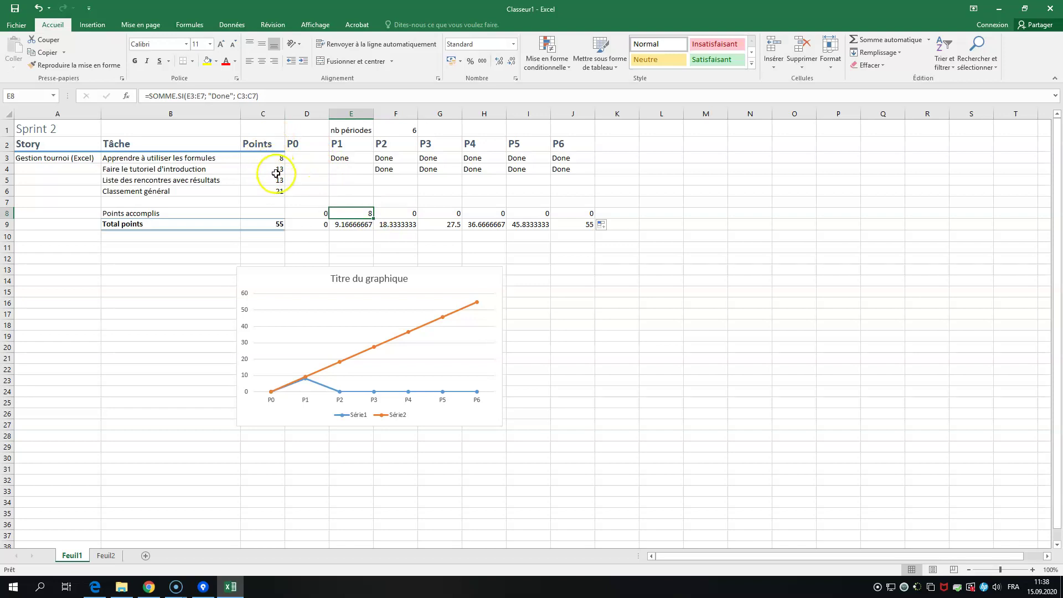
Anchor the points column in E8 with =SOMME.SI(E3:E7; "Done";$C3:$C7) and fill the formula across to J8.
double_click(364, 213)
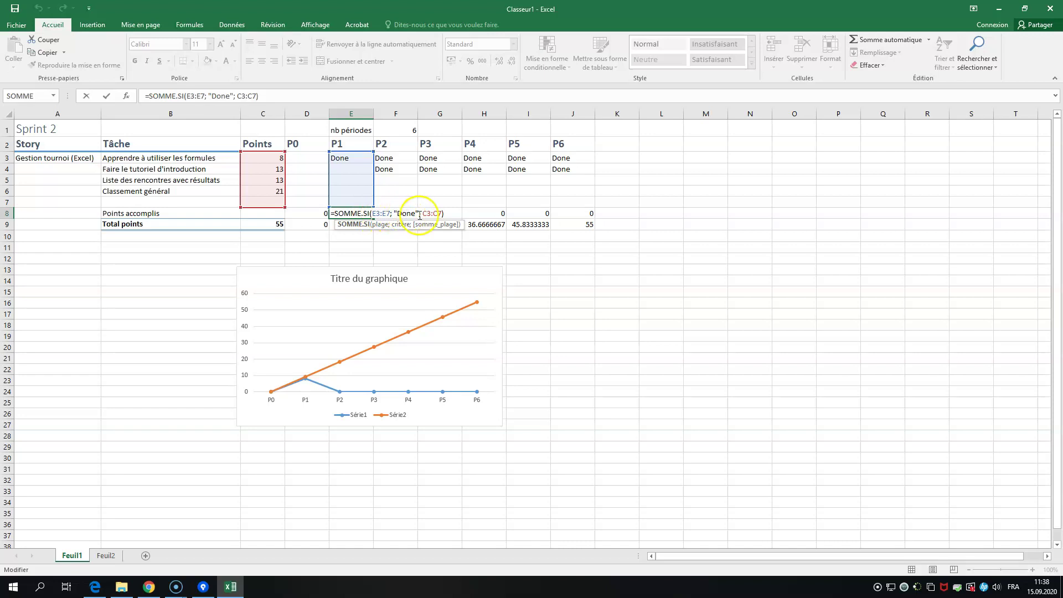
click(421, 214)
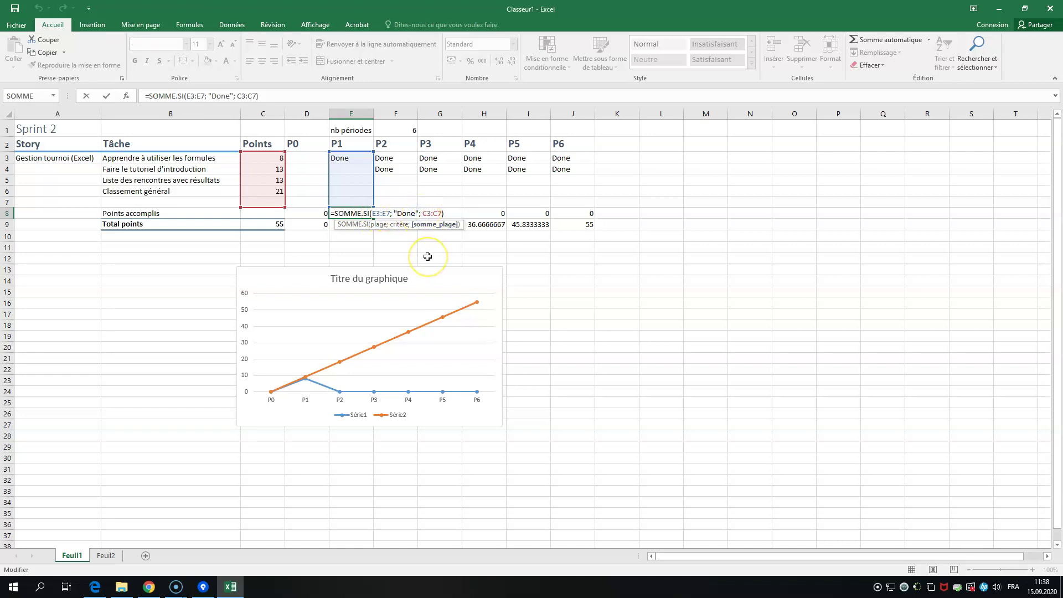
text($)
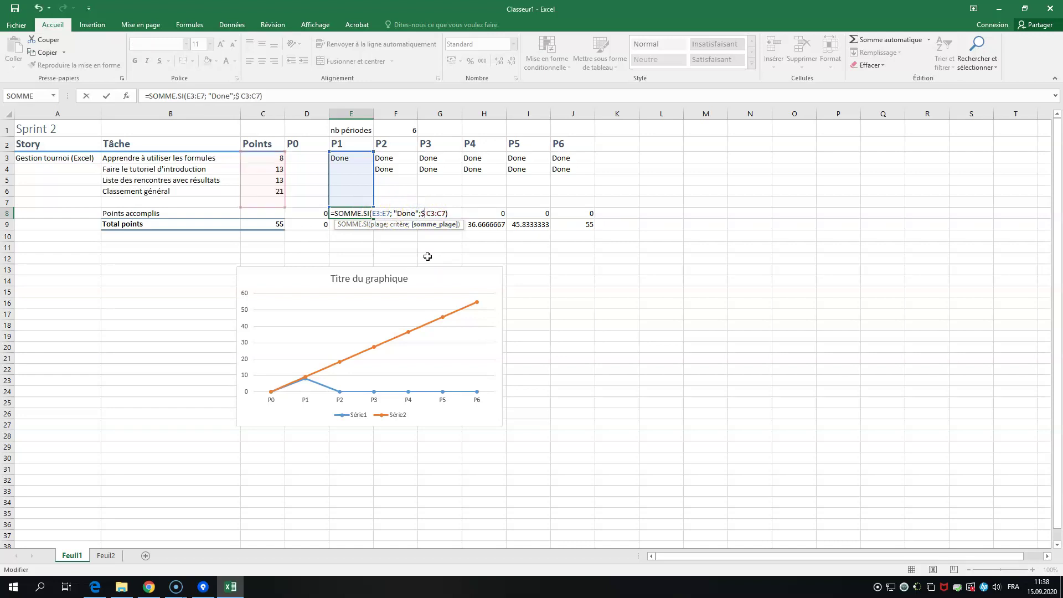
key(Delete)
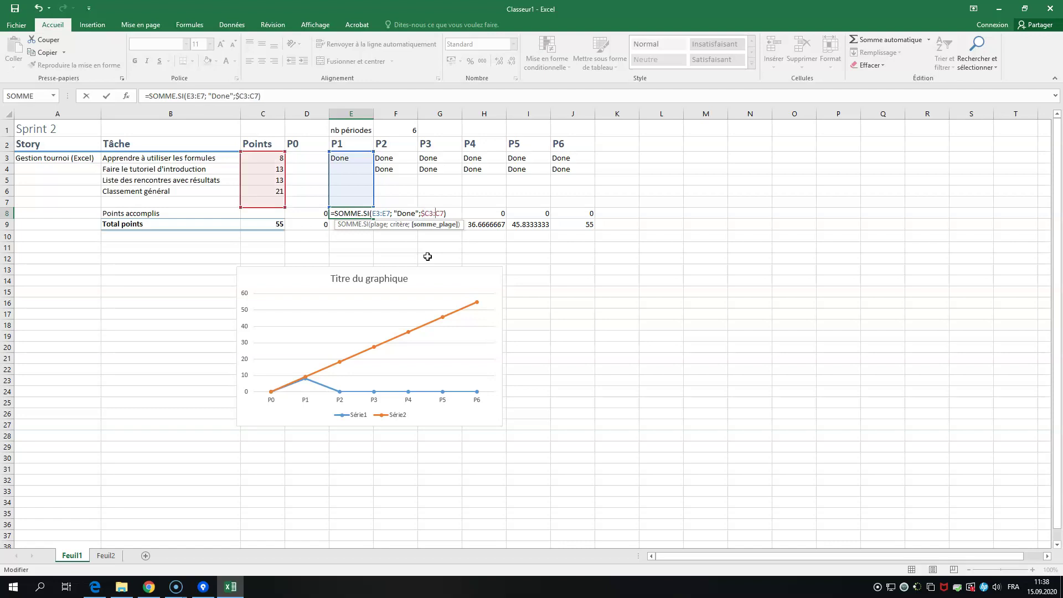
text($)
key(Return)
click(364, 214)
drag(374, 218, 581, 219)
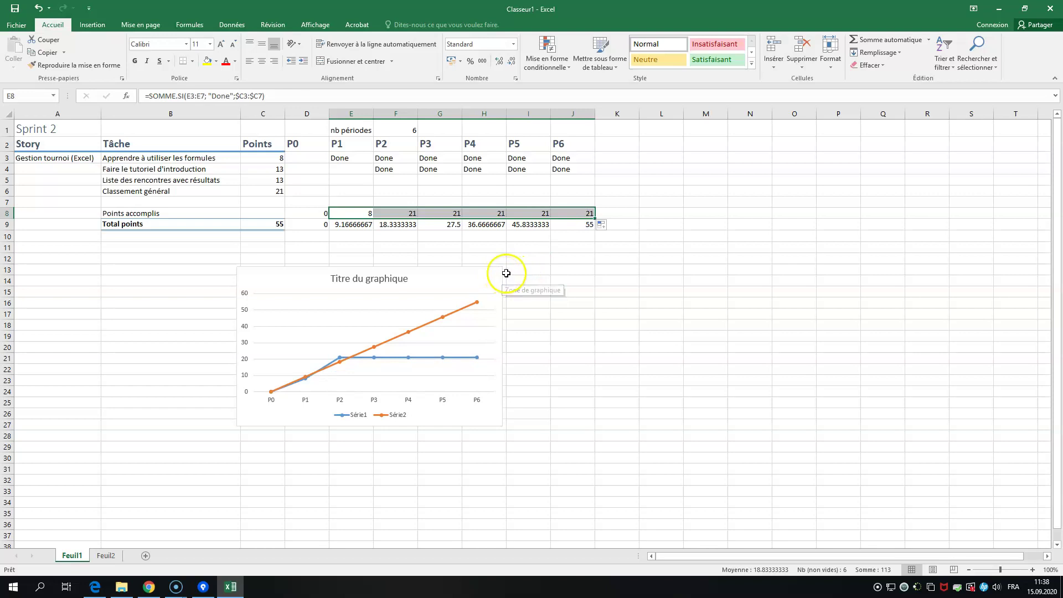
Make the P1 accomplished points cumulative by changing E8 to =D8 + SOMME.SI(E3:E7; "Done";$C3:$C7).
click(386, 157)
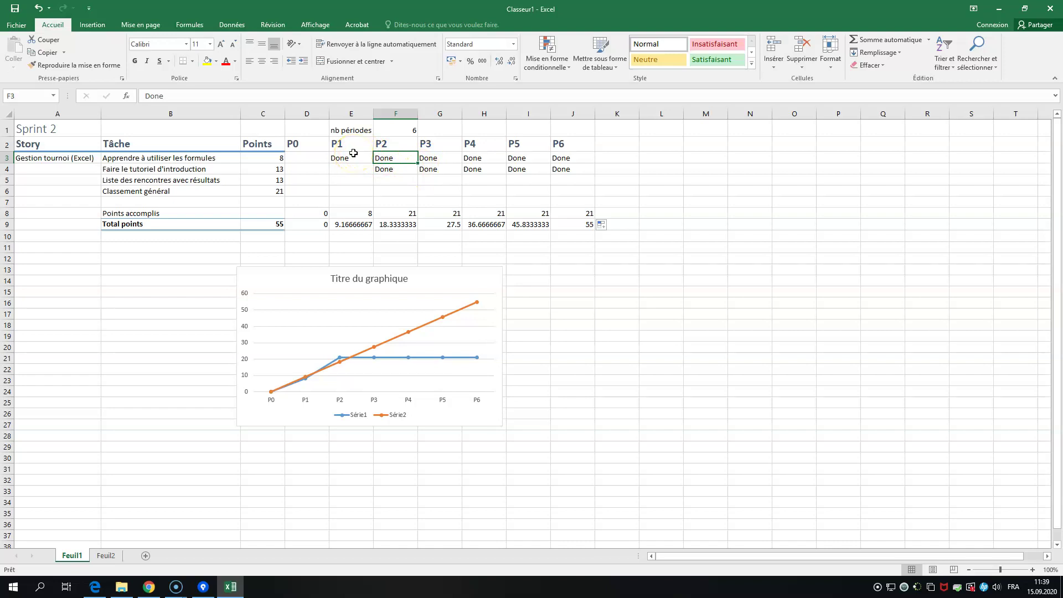
click(357, 213)
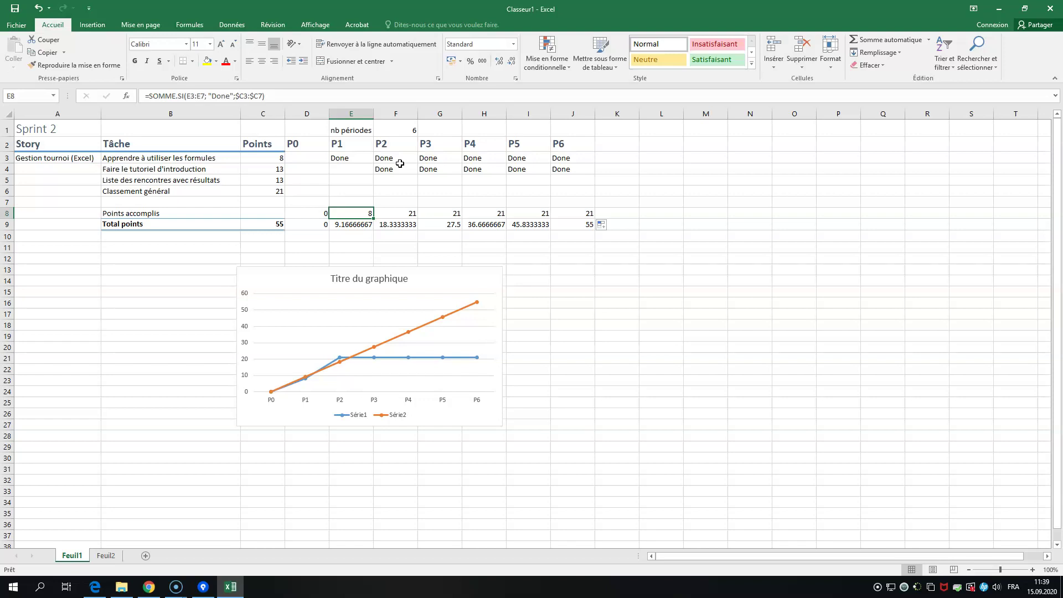
double_click(355, 213)
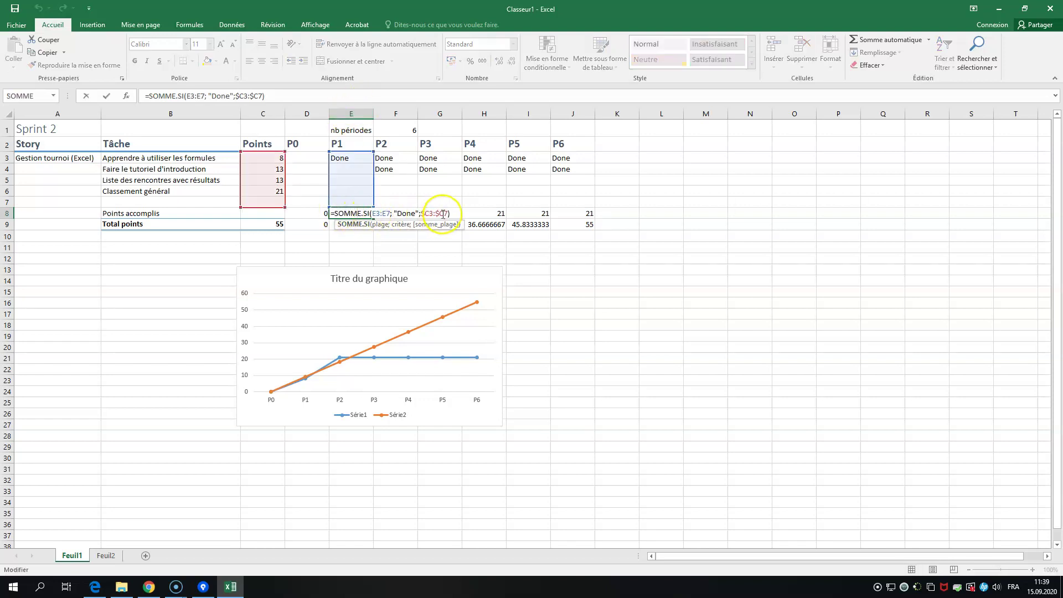
click(335, 214)
click(315, 216)
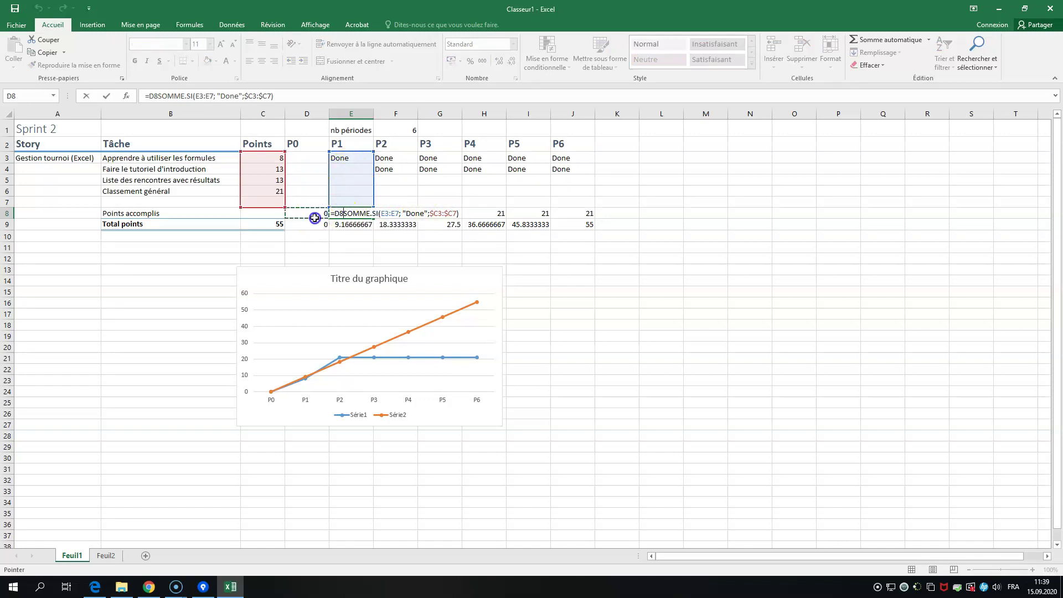
key(BackSpace)
key(BackSpace)
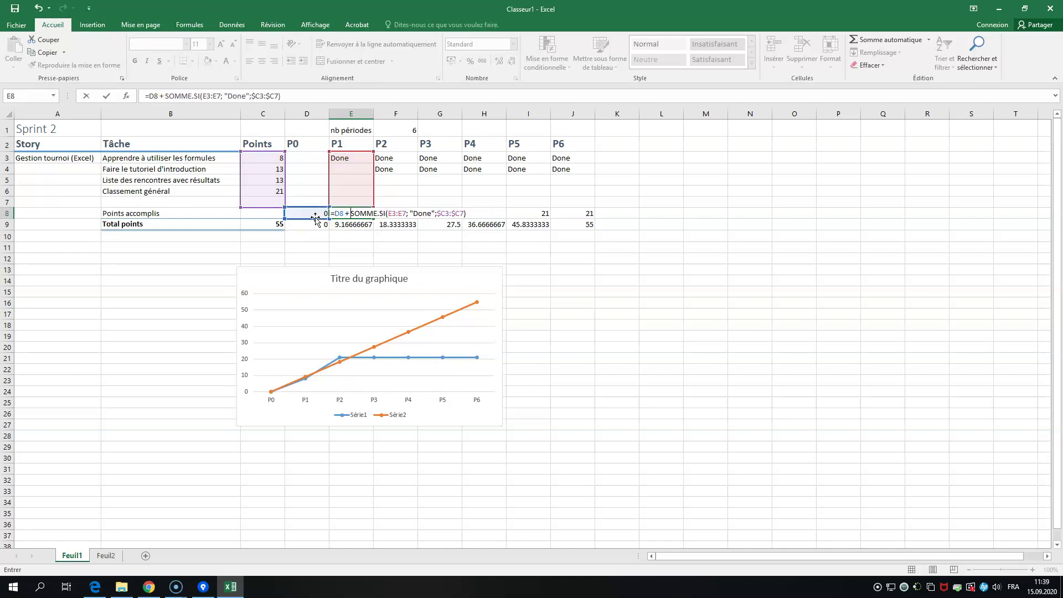
key(Return)
click(347, 213)
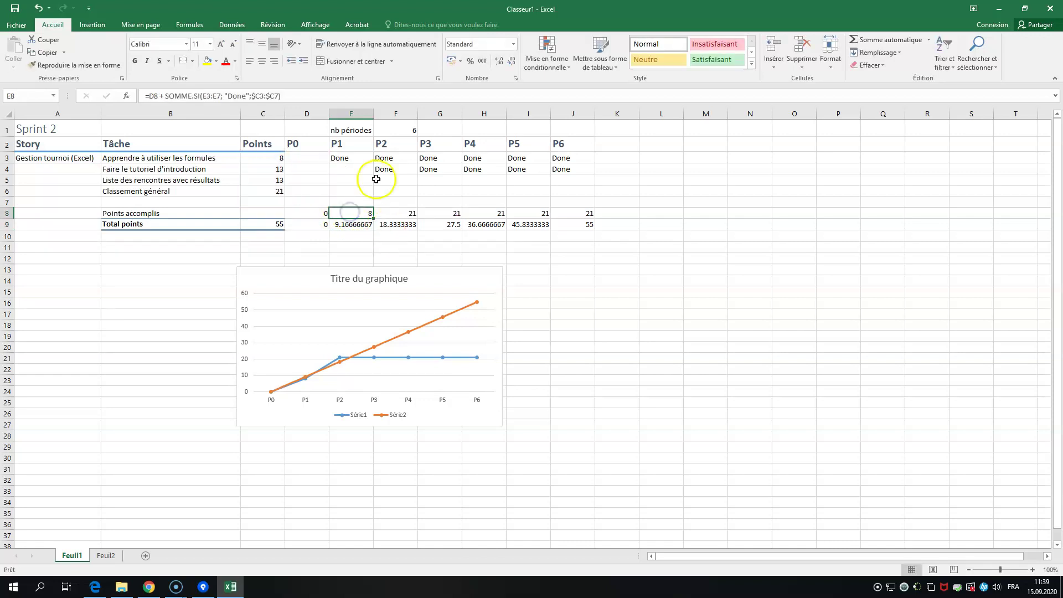
Clear the repeated "Done" entries in F3:J3 and G4:J4, keeping only those in E3 and F4.
click(385, 160)
key(Delete)
click(438, 160)
key(Delete)
click(488, 159)
key(Delete)
click(529, 159)
key(Delete)
click(560, 161)
click(443, 172)
drag(443, 172, 572, 168)
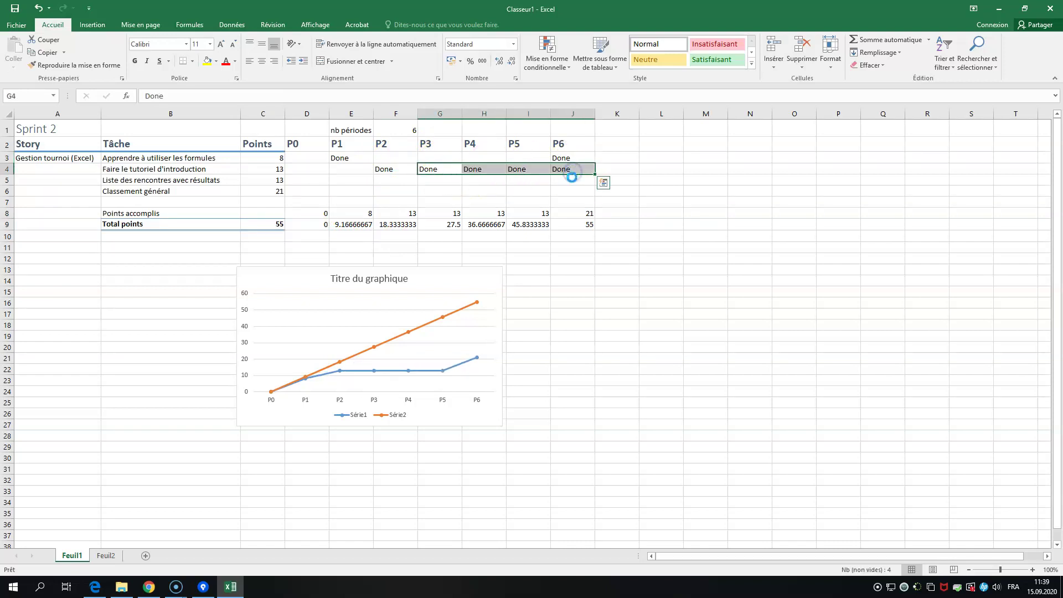
key(Delete)
click(564, 160)
key(Delete)
Fill the cumulative formula from E8 across to J8 and check the SOMME.SI part of the copy in F8.
click(398, 215)
click(339, 214)
drag(373, 220, 589, 216)
click(360, 214)
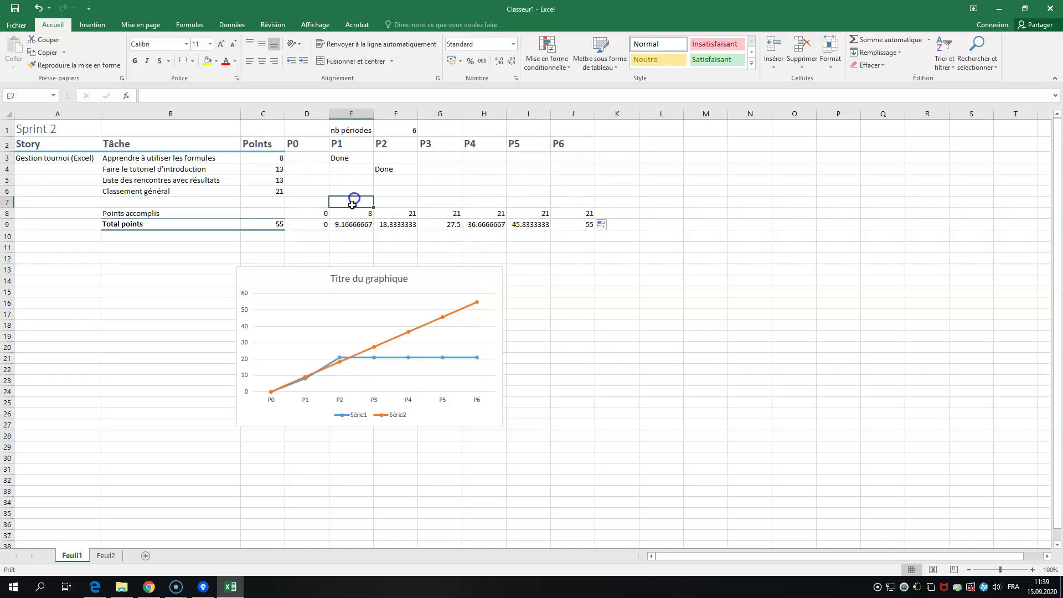
click(364, 222)
click(393, 216)
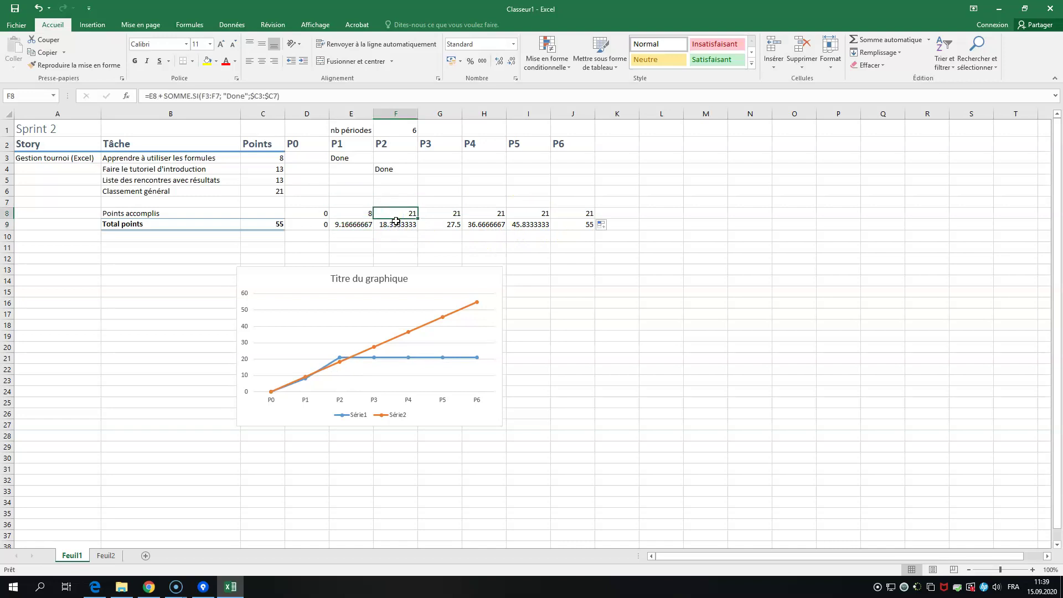
drag(165, 97, 280, 96)
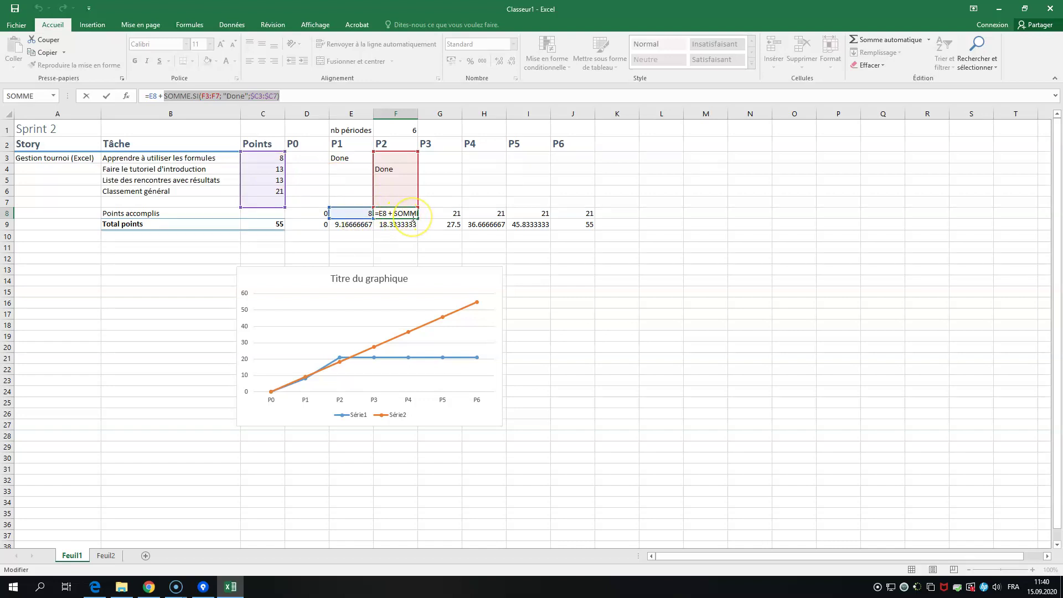
key(Return)
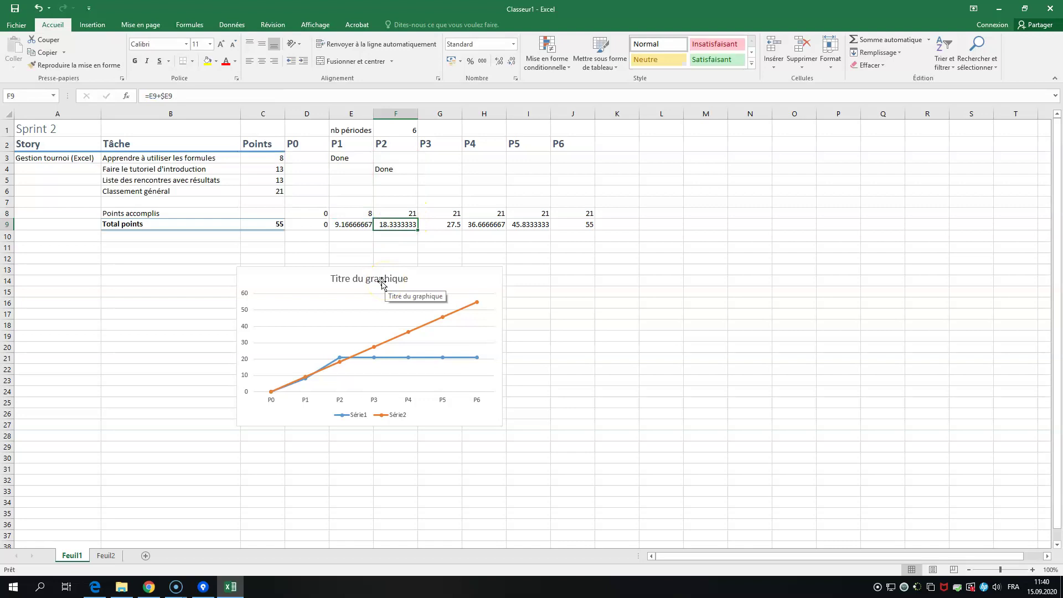
Move the line chart up and to the left so it starts in column B at row 12.
drag(471, 283, 412, 268)
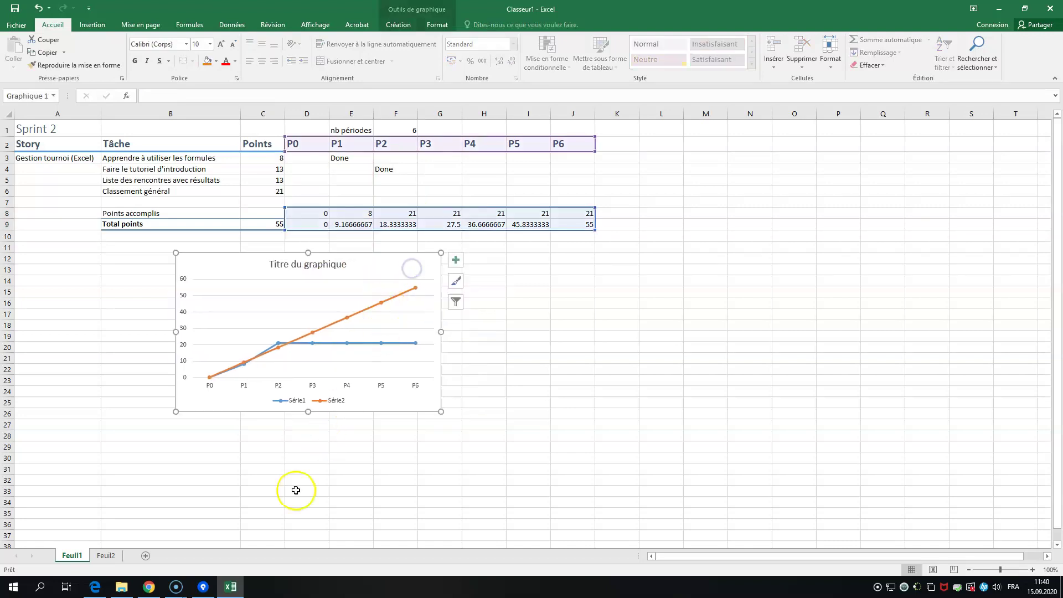
click(176, 586)
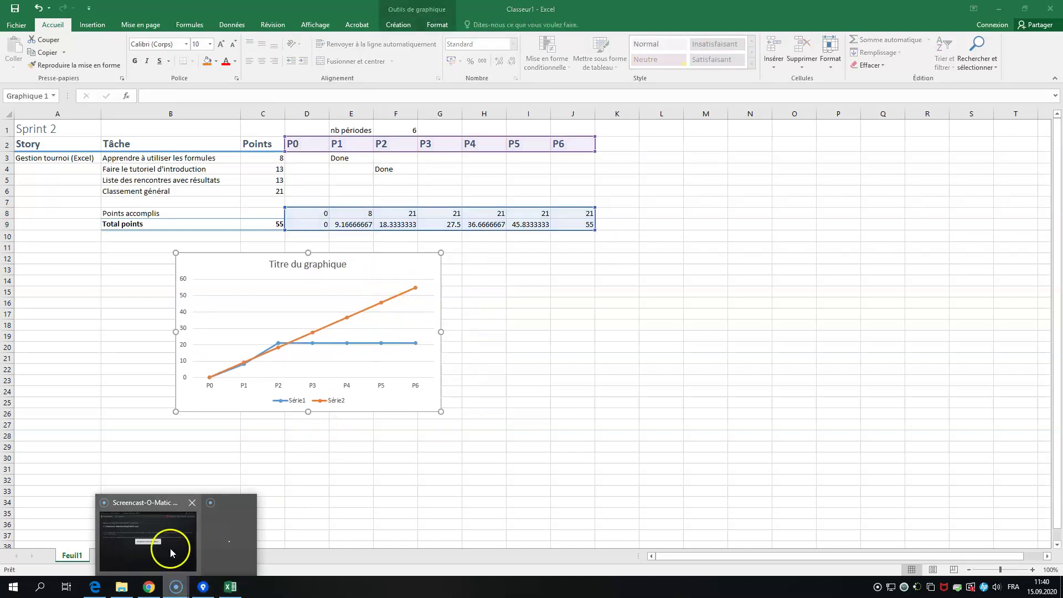
mouse_move(170, 548)
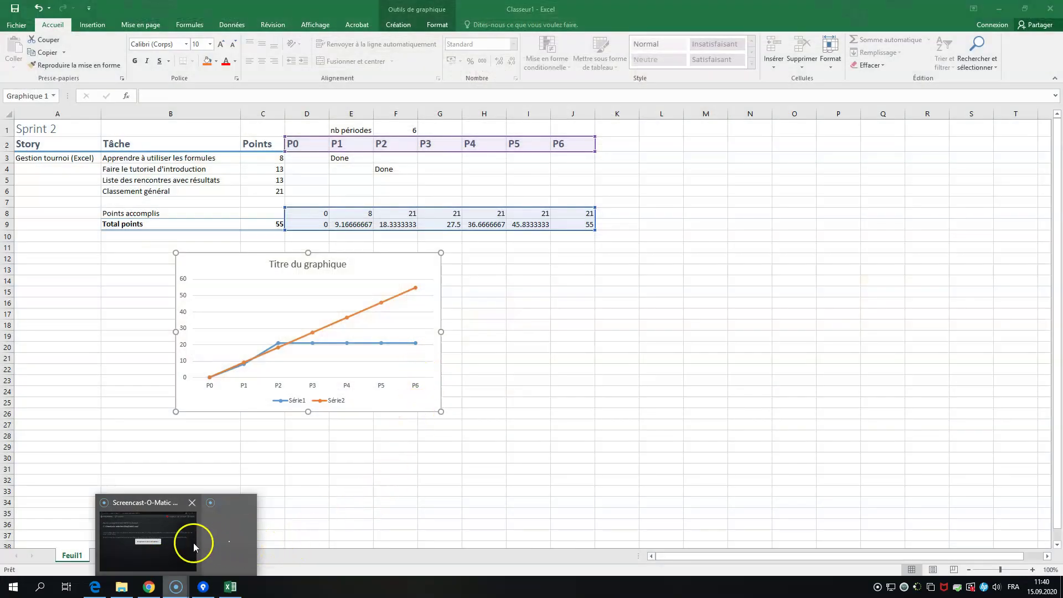
click(194, 544)
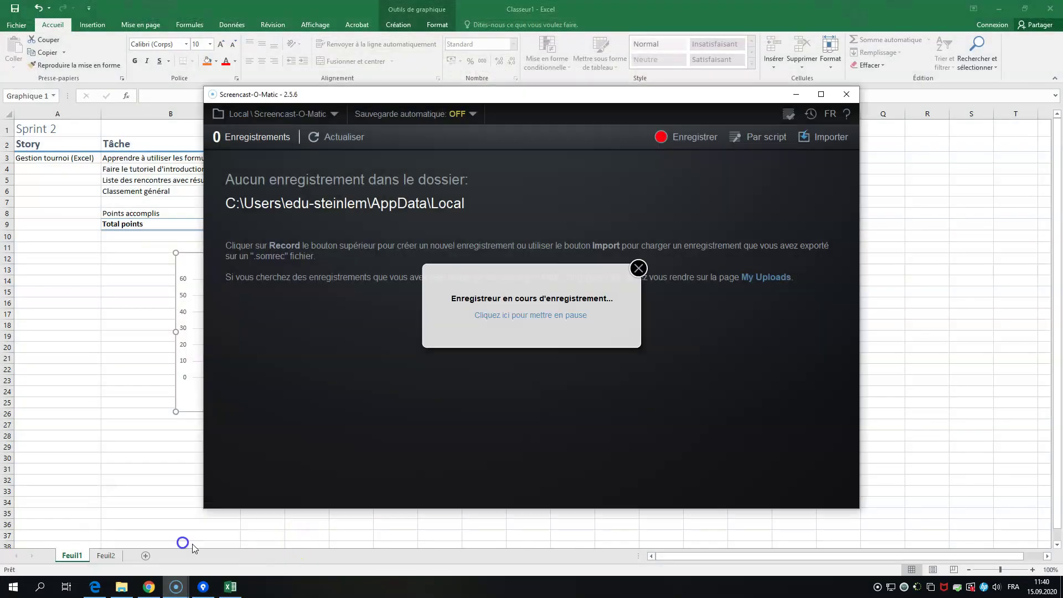